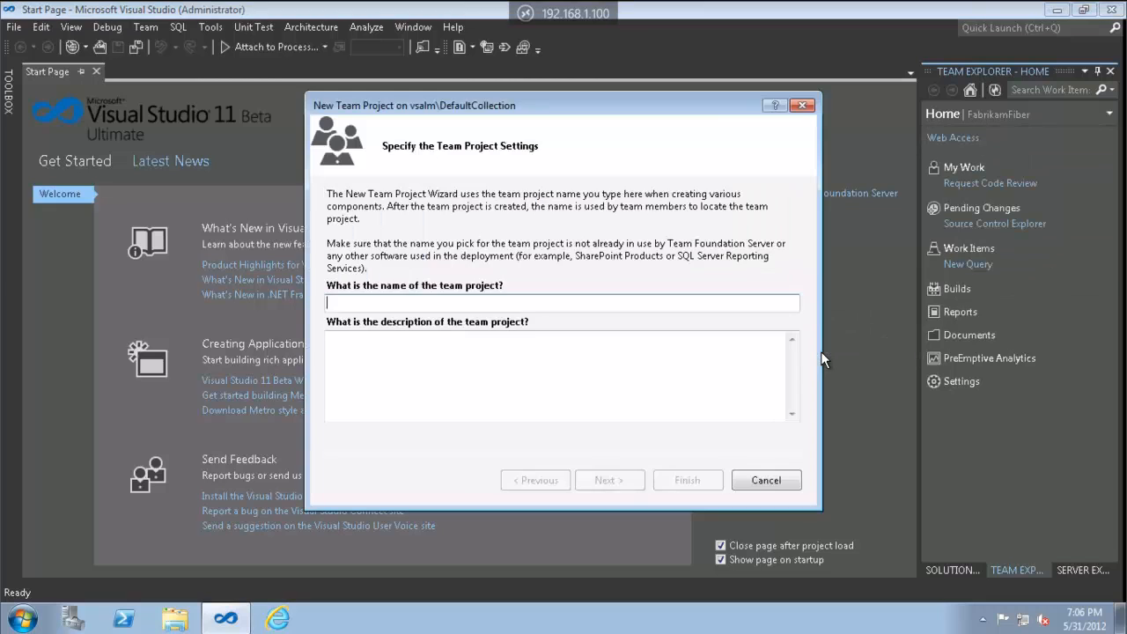
Enter TFS11 as the name, finish the wizard, and open TFSEG's Web Access in the browser
type("TF")
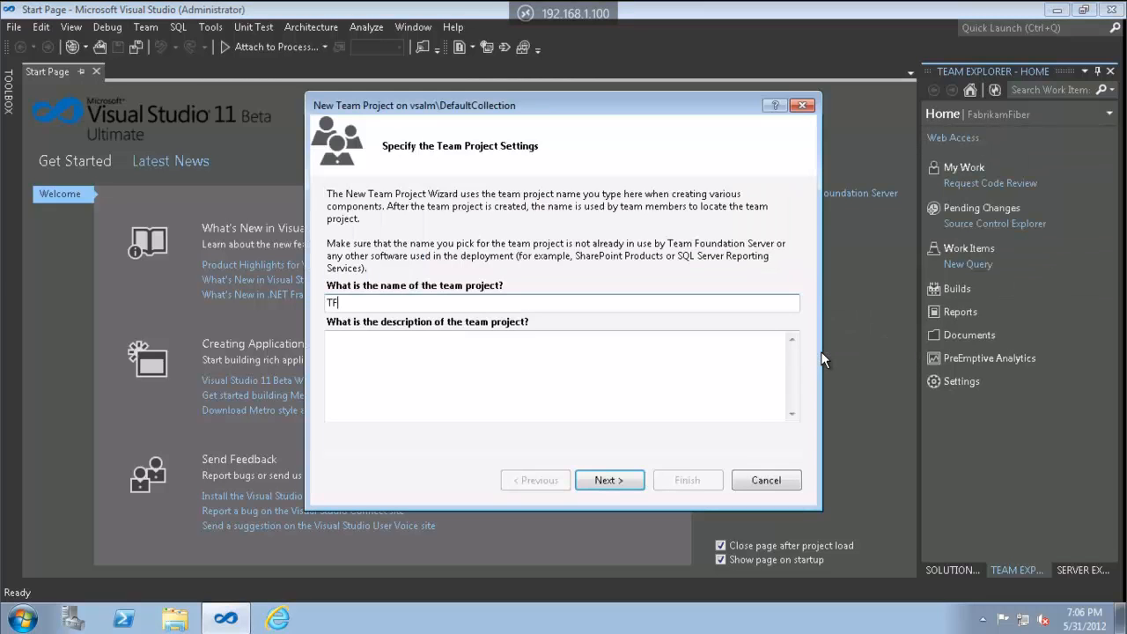
type("S11")
key("Return")
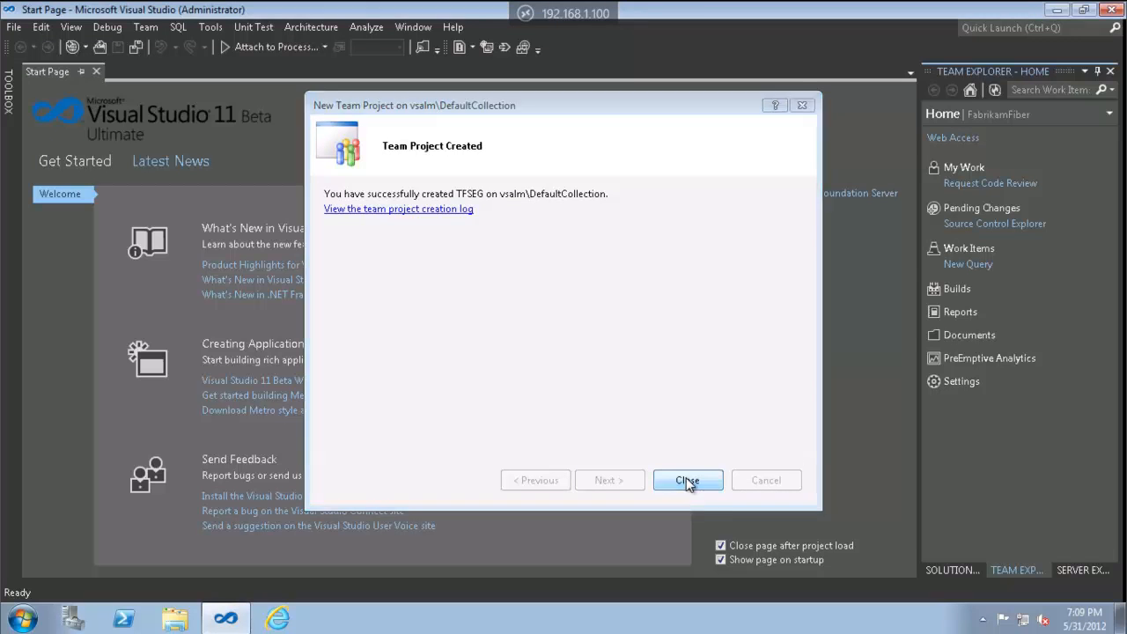
left_click(688, 481)
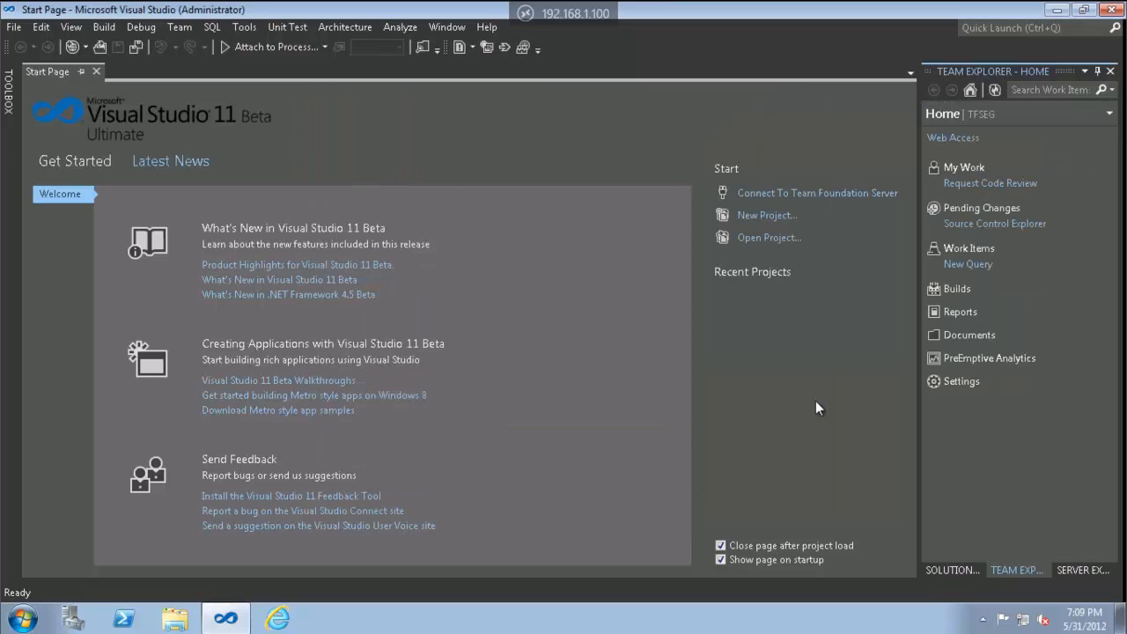
left_click(959, 139)
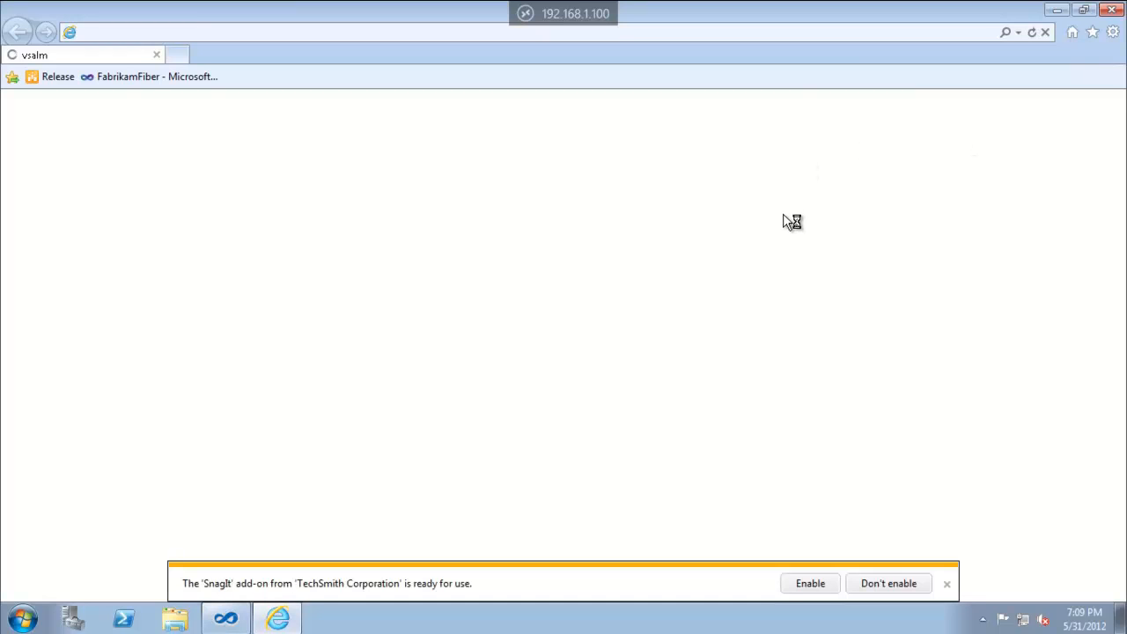
Dismiss the SnagIt add-on prompt and open the TFSEG project's administration overview
left_click(870, 579)
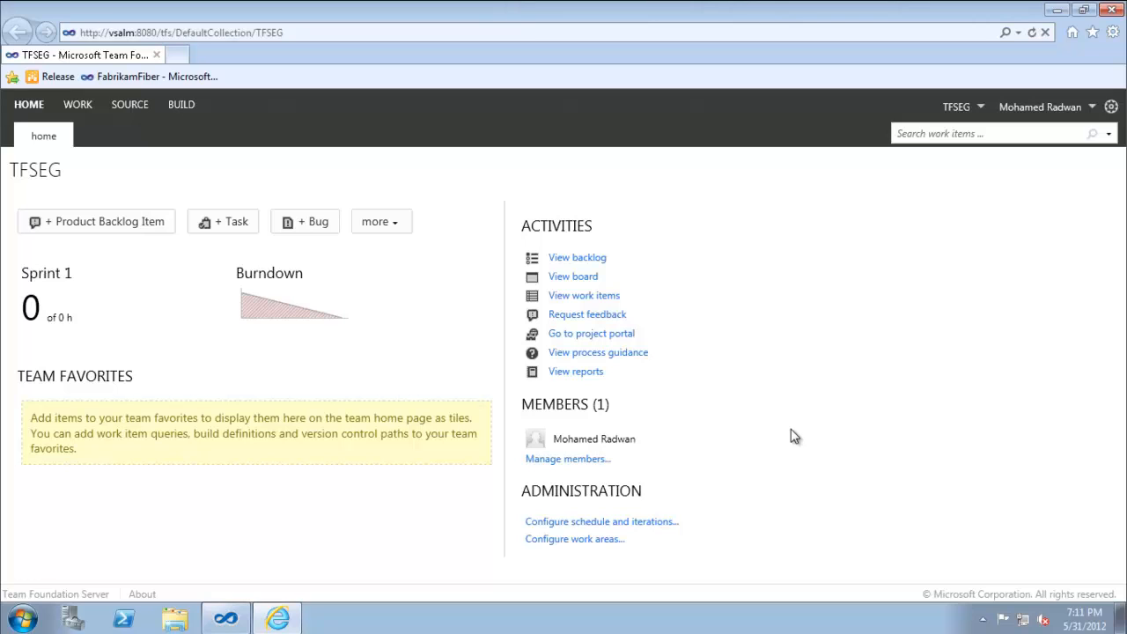
left_click(1112, 108)
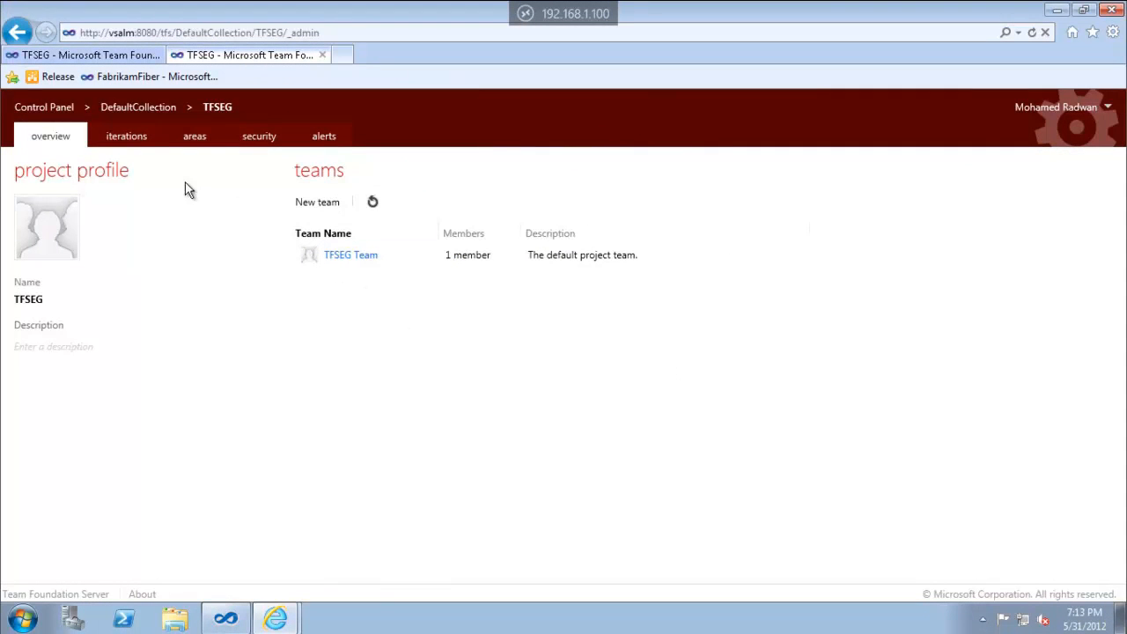
Look over the TFSEG iteration and area settings, then return to the teams overview
left_click(134, 144)
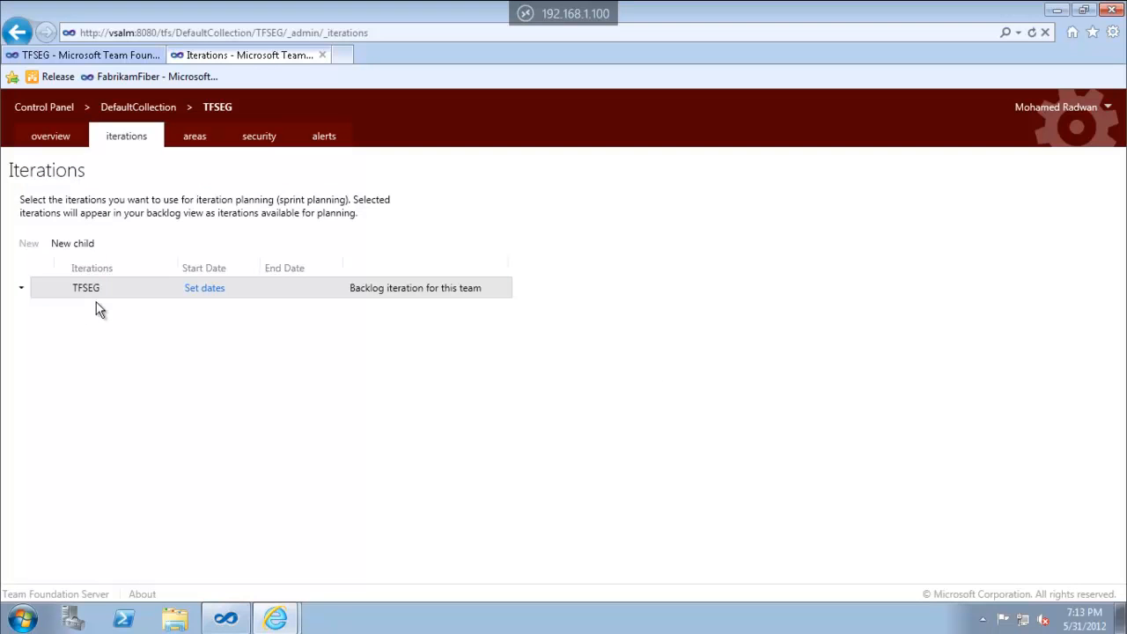
left_click(21, 290)
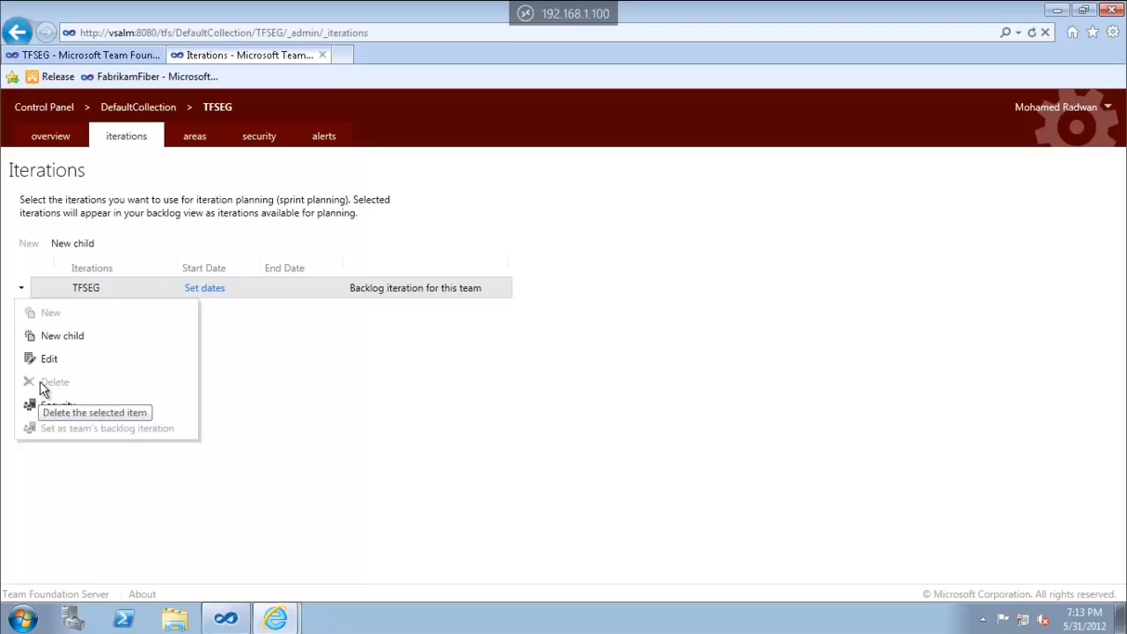
left_click(186, 143)
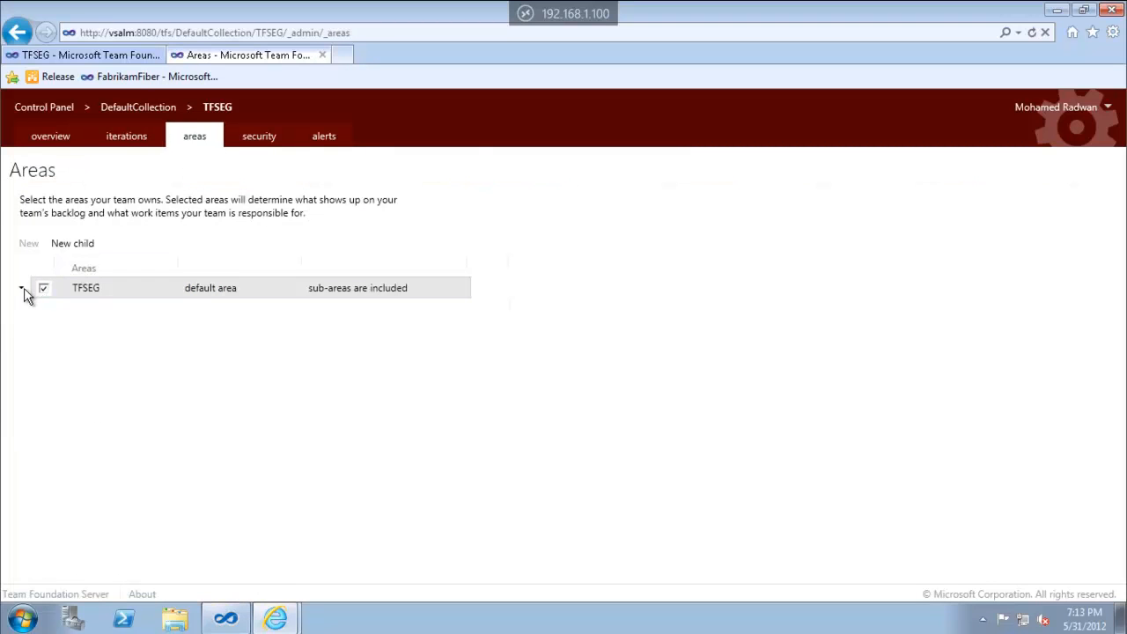
left_click(23, 290)
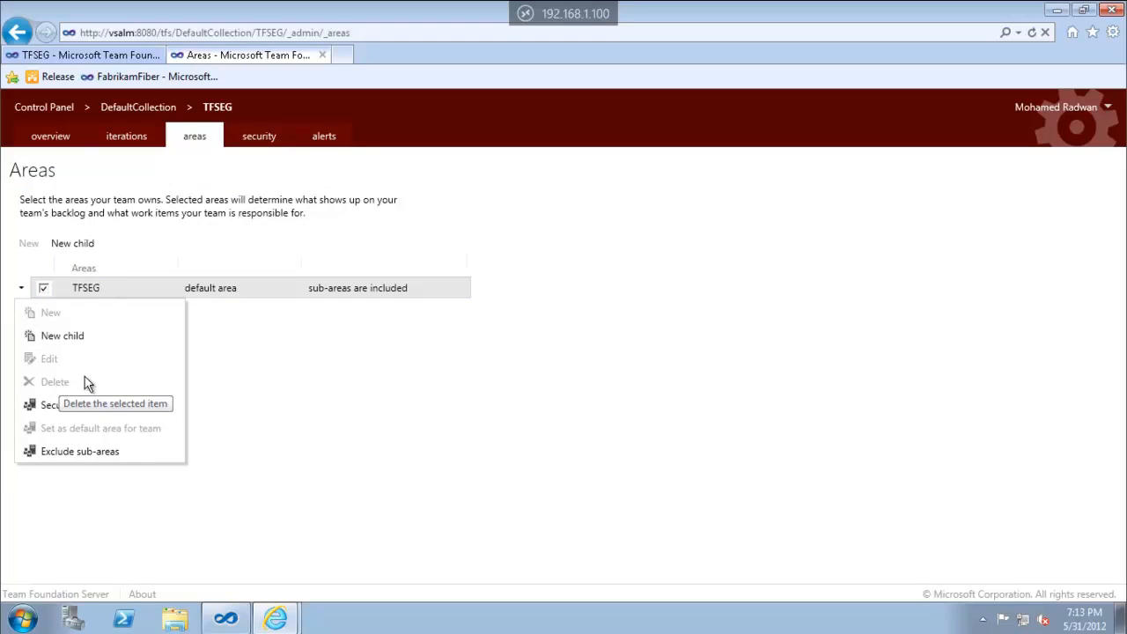
left_click(268, 352)
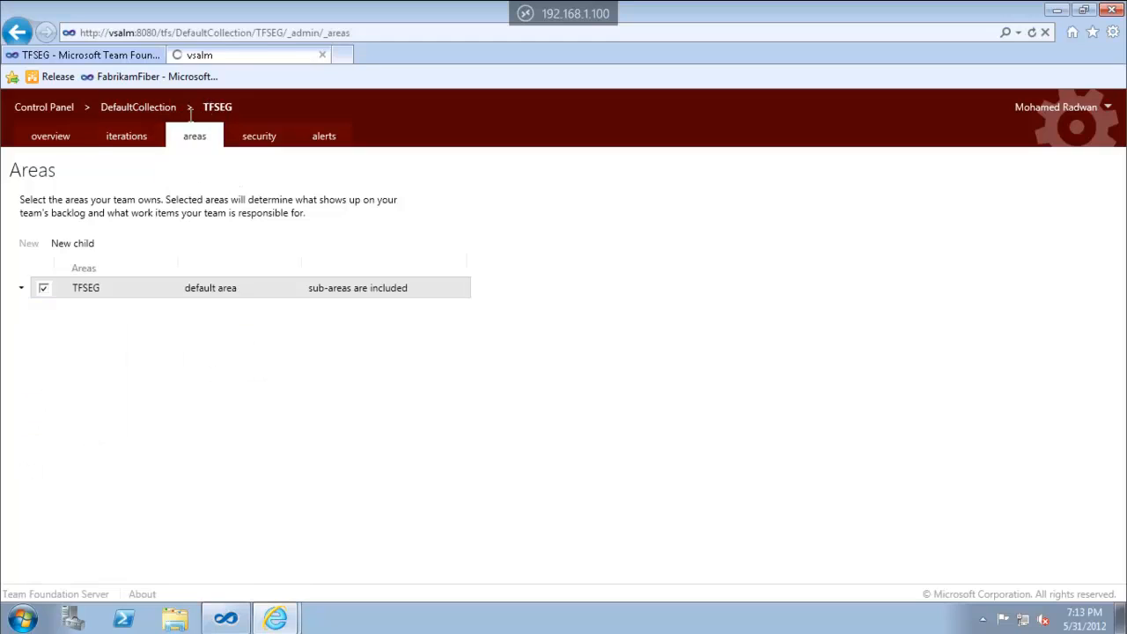
left_click(60, 139)
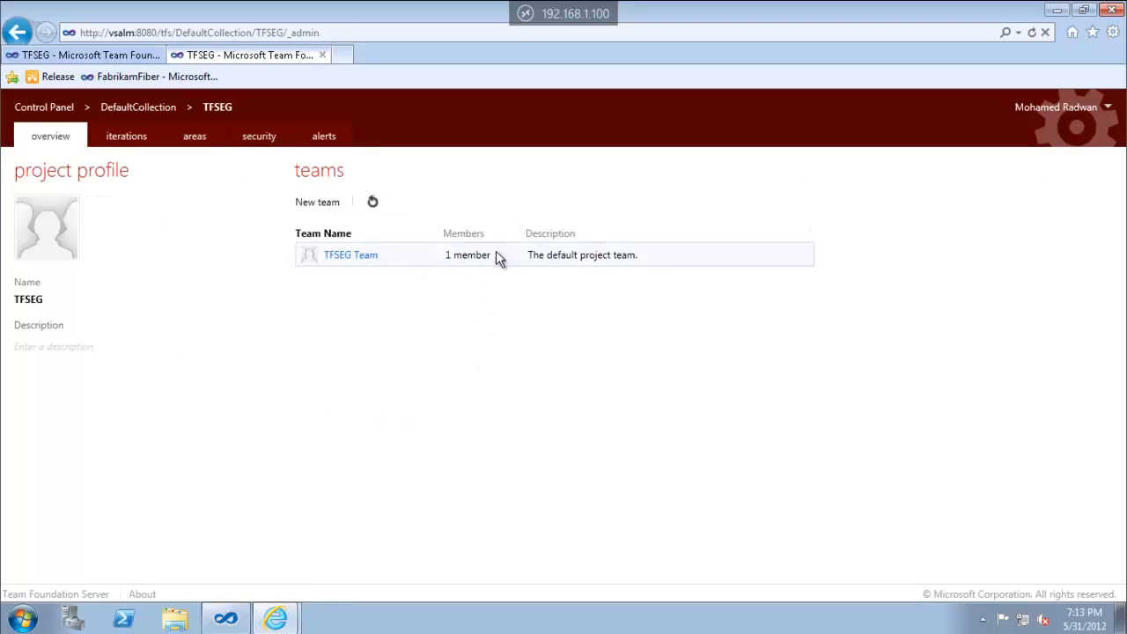
Try deleting TFSEG Team, dismiss the cannot-delete error, and view the iteration settings
left_click(287, 255)
left_click(321, 280)
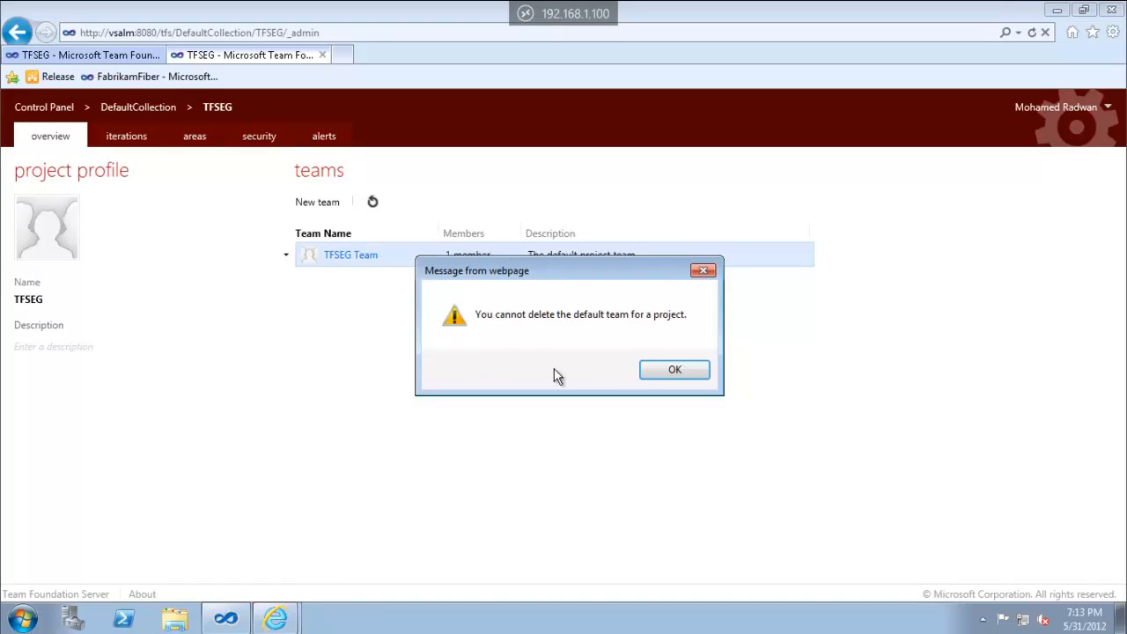
left_click(655, 376)
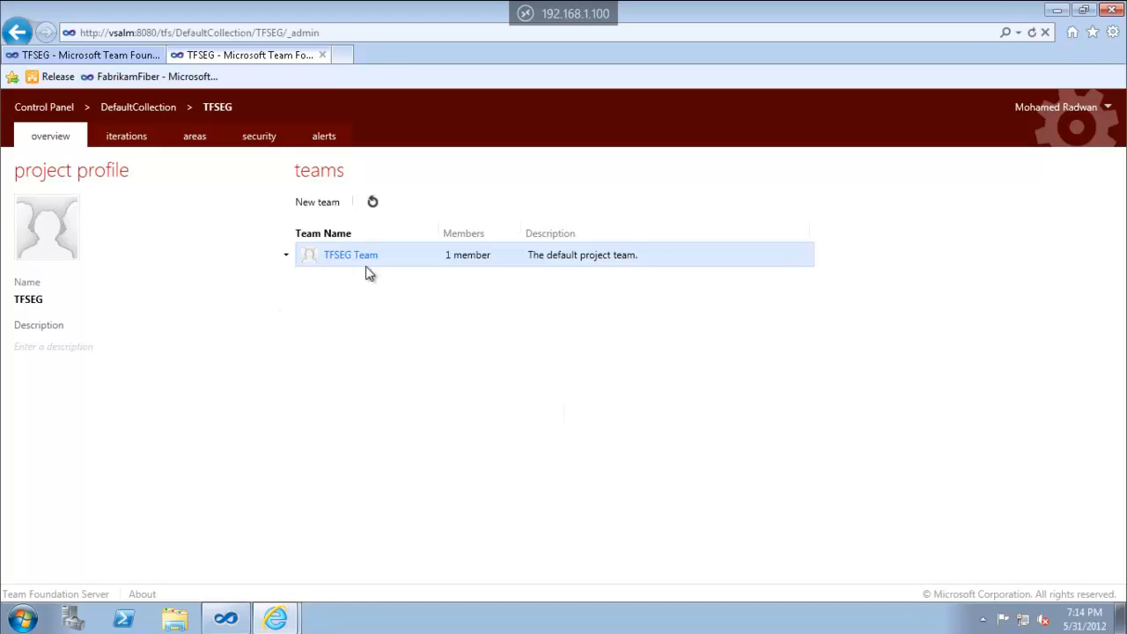
left_click(131, 137)
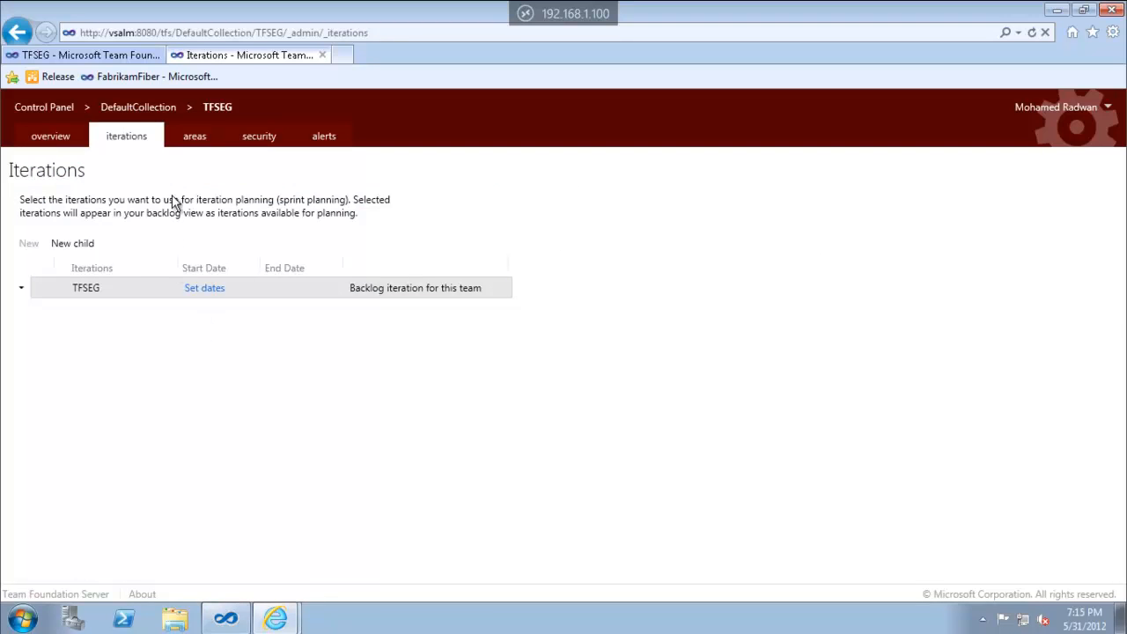
Uncheck TFSEG as the team's area and read the product backlog board warning
left_click(196, 139)
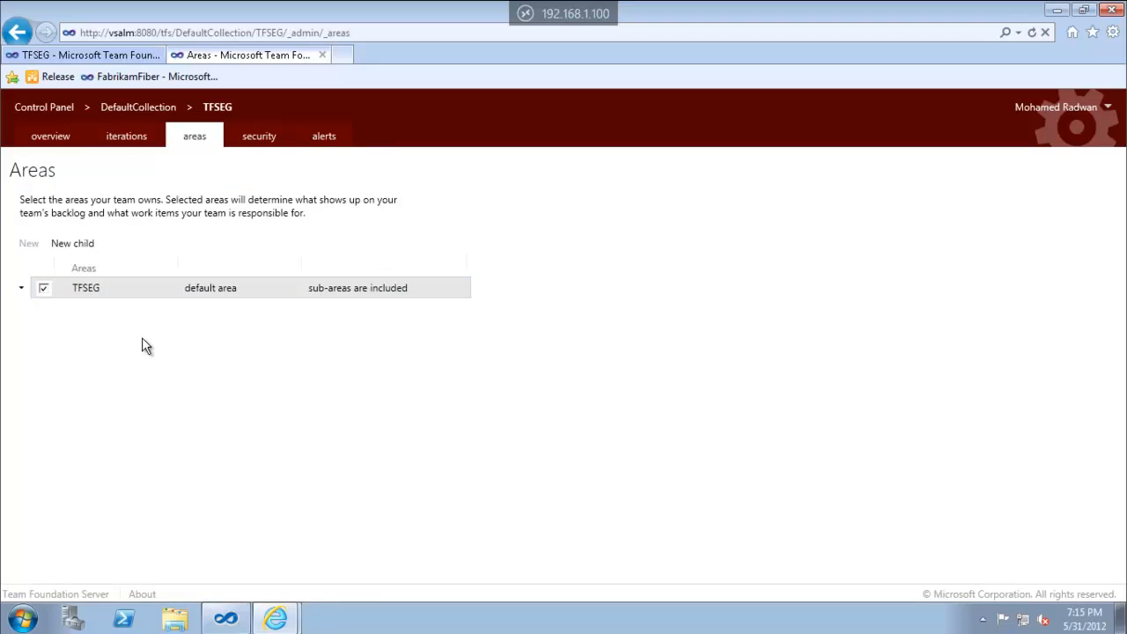
left_click(42, 291)
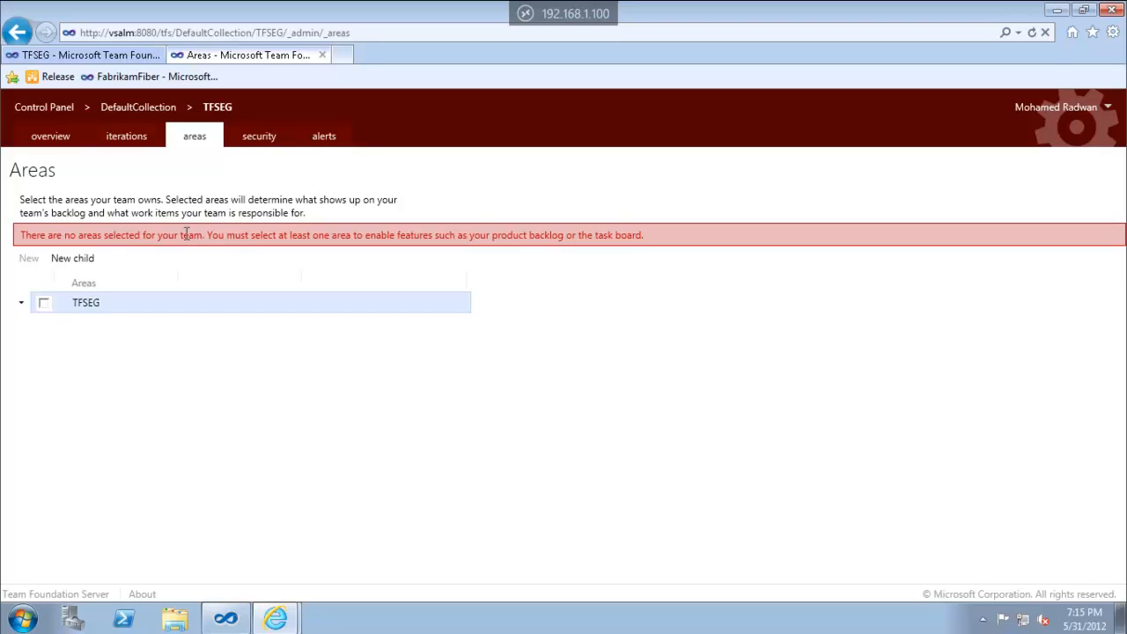
double_click(510, 236)
double_click(546, 237)
double_click(628, 236)
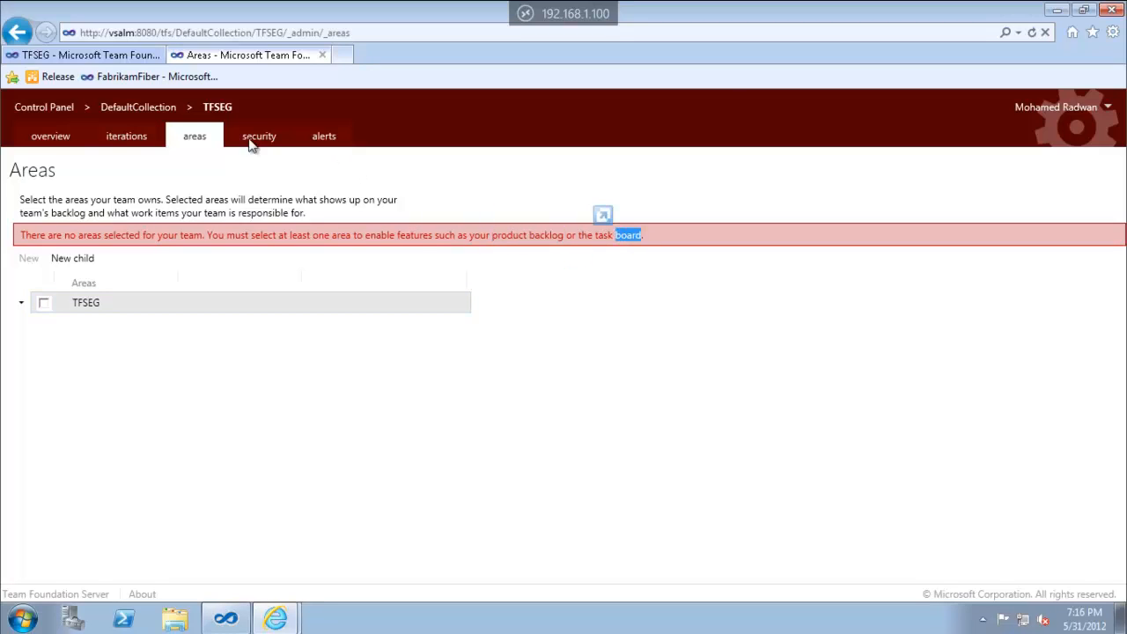
Reload to keep TFSEG selected, refresh the team home page, and return to Areas
left_click(1033, 32)
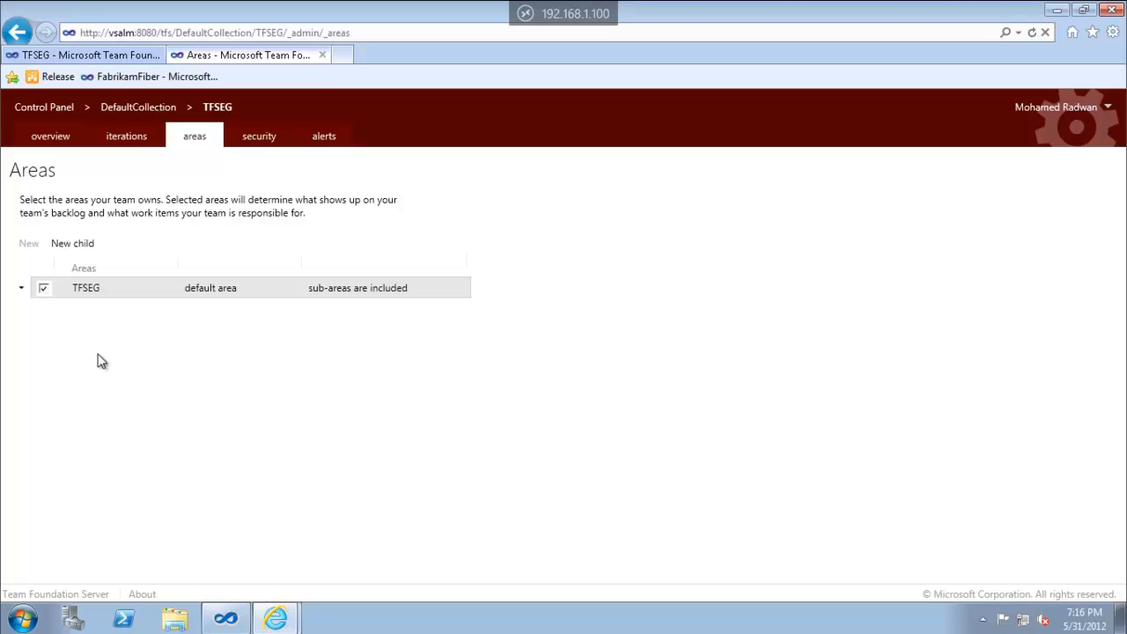
left_click(43, 289)
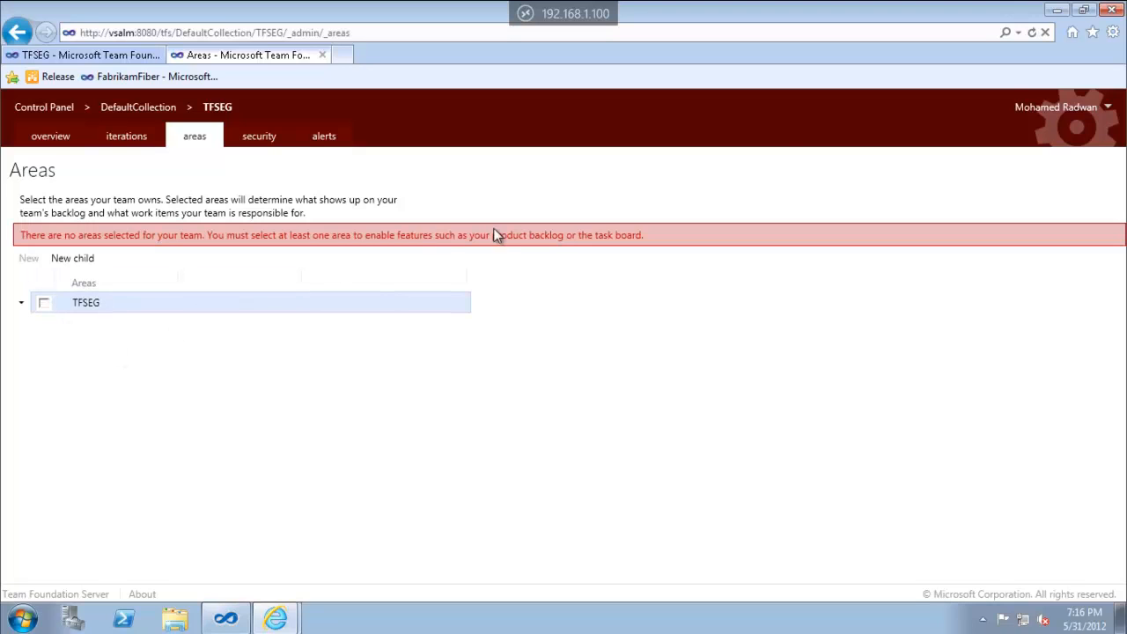
left_click(1033, 33)
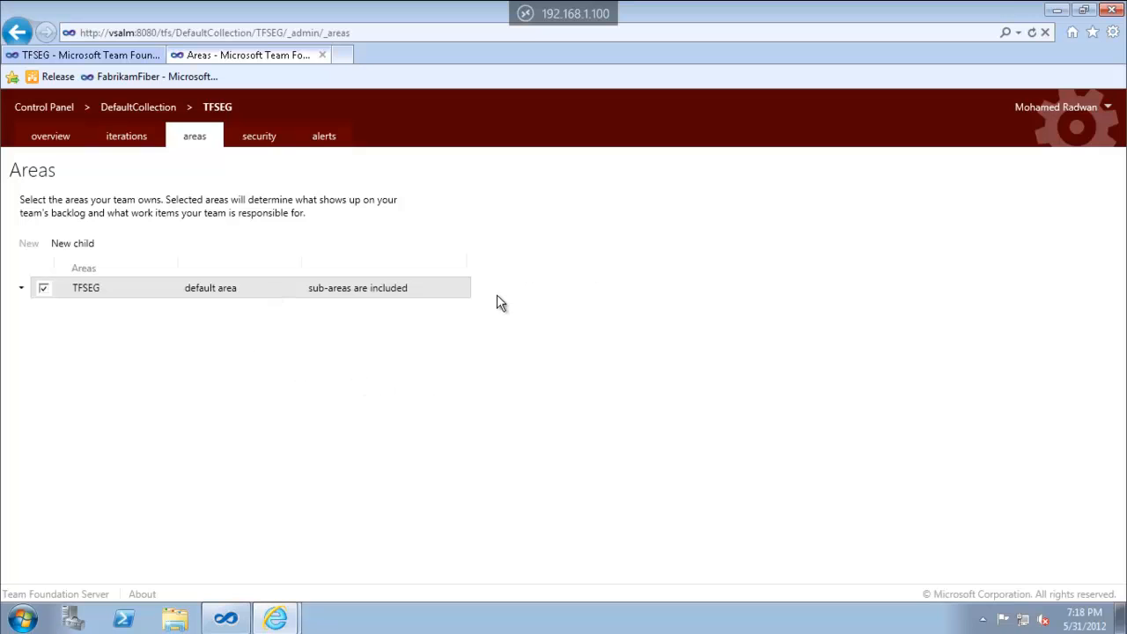
left_click(112, 59)
left_click(1034, 32)
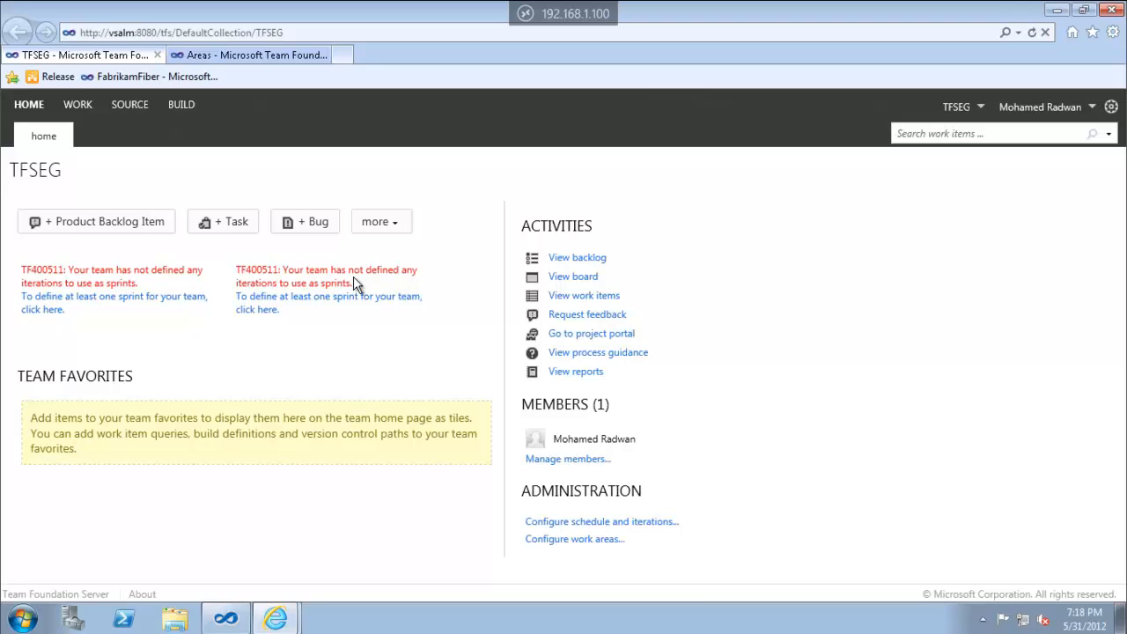
key("ctrl+Tab")
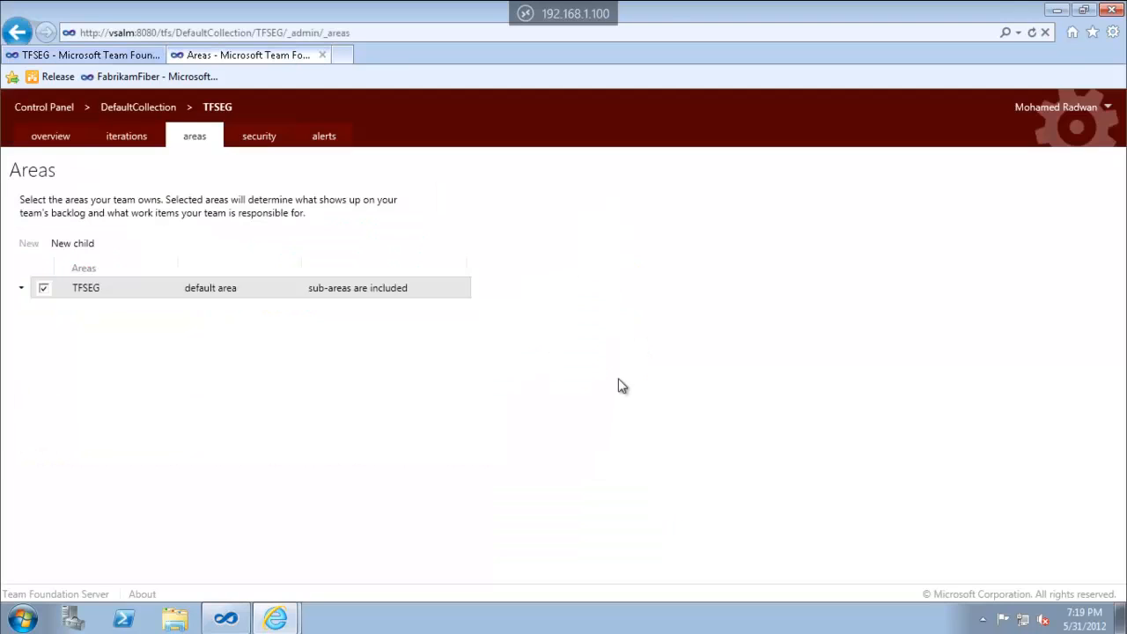
Create iteration Release 1 under TFSEG with child Sprint 1
left_click(122, 137)
left_click(88, 288)
left_click(85, 250)
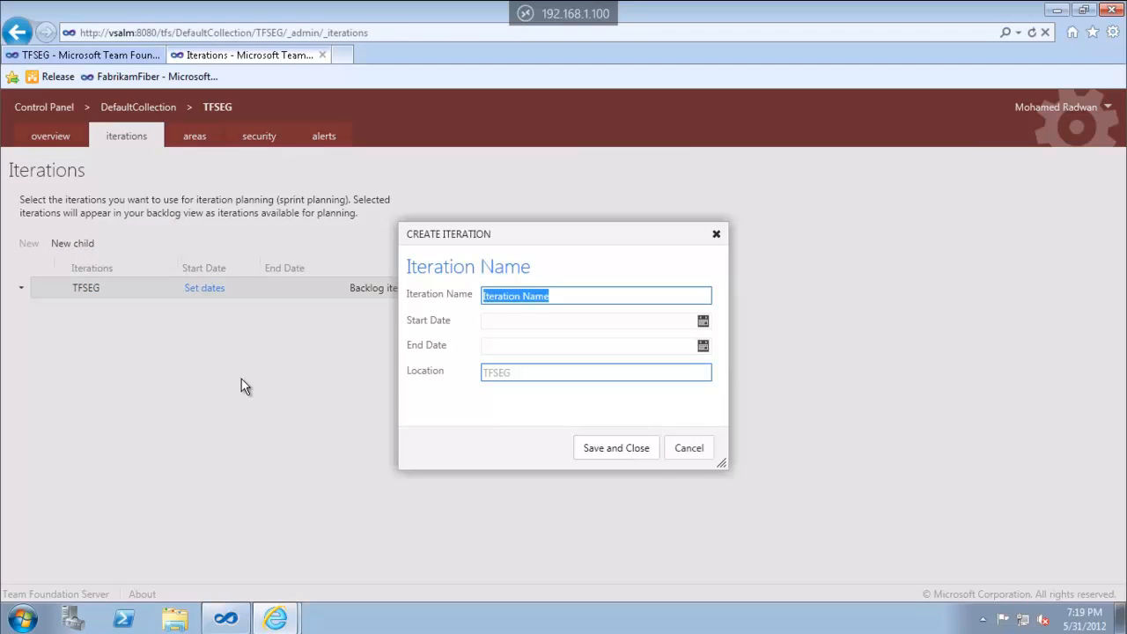
type("Releas")
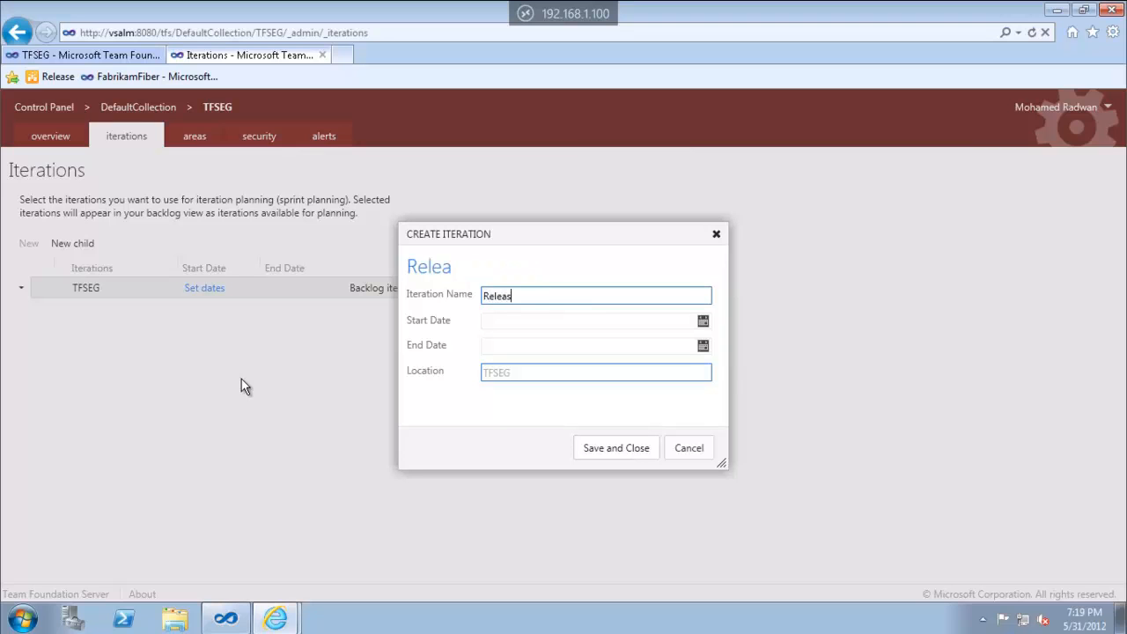
type("e 1")
key("Return")
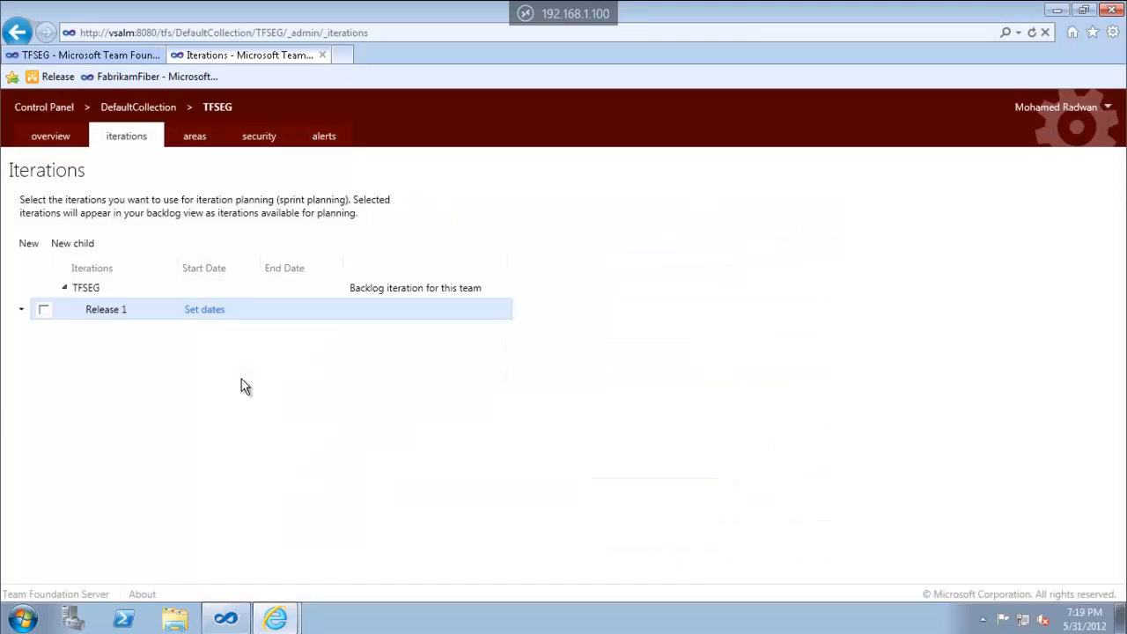
left_click(77, 247)
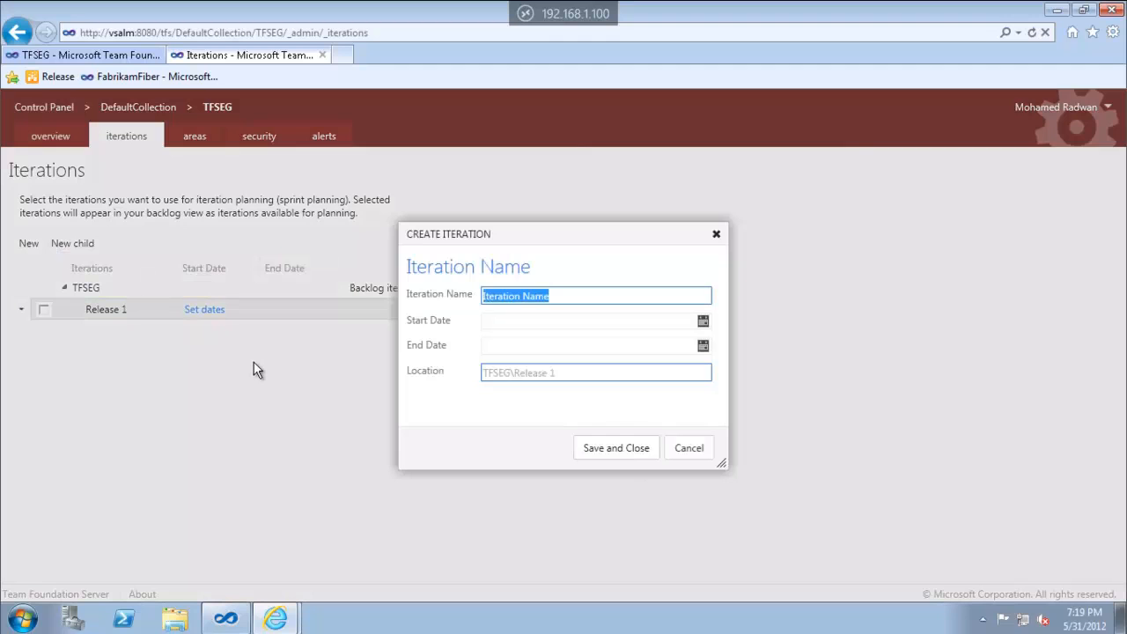
type("Sprint 1")
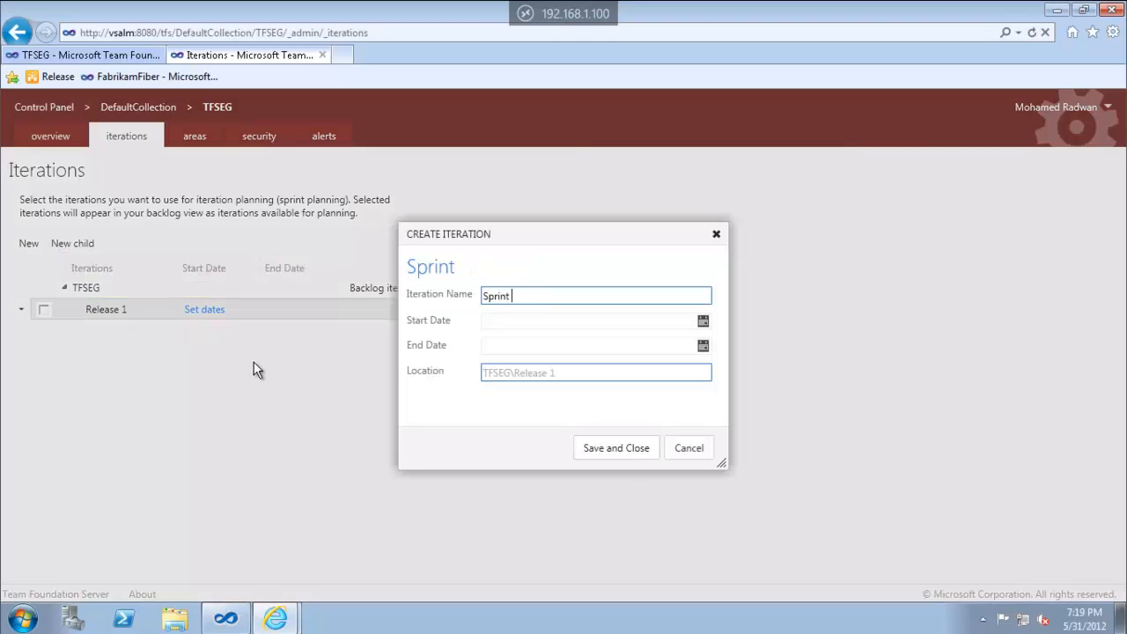
key("Return")
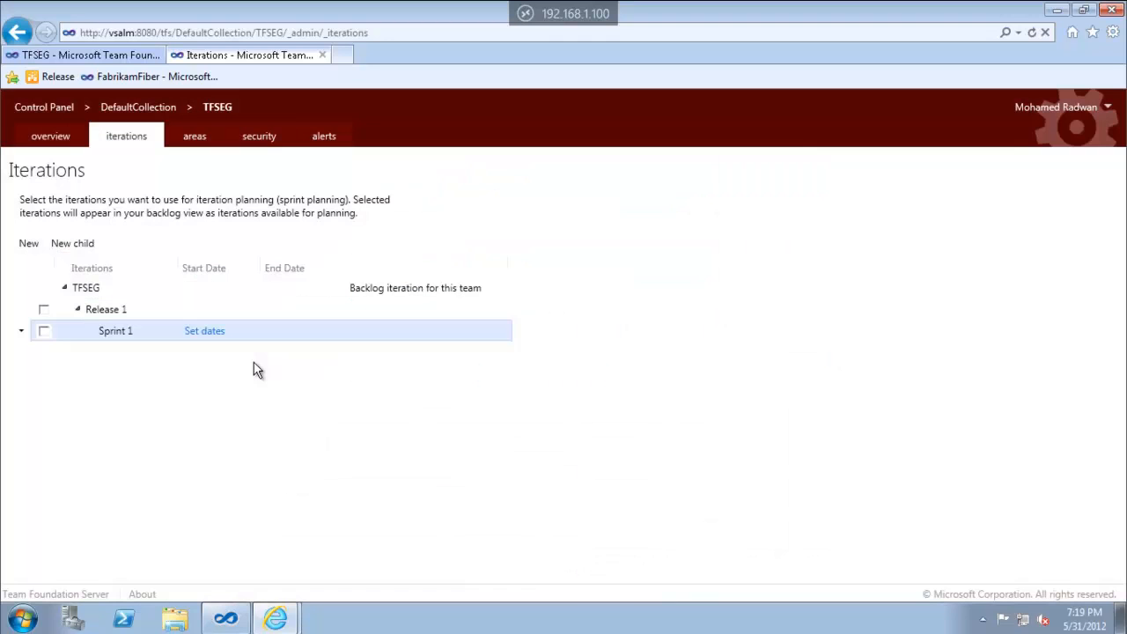
Add Sprint 2 and Sprint 3 as children of Release 1
left_click(100, 311)
left_click(86, 246)
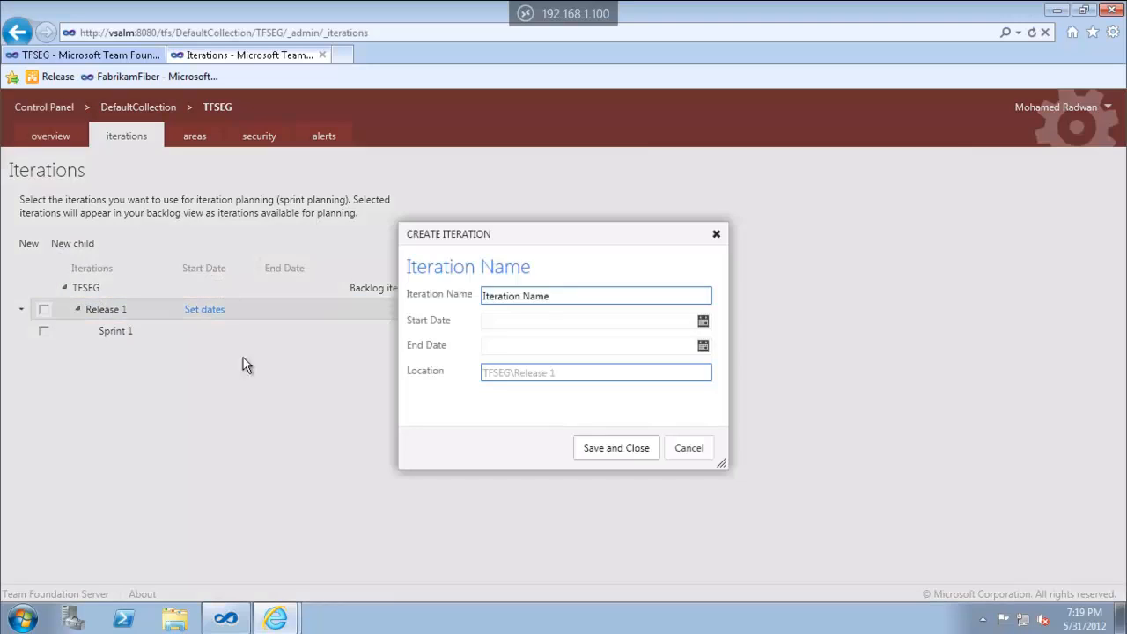
type("Sprint 2")
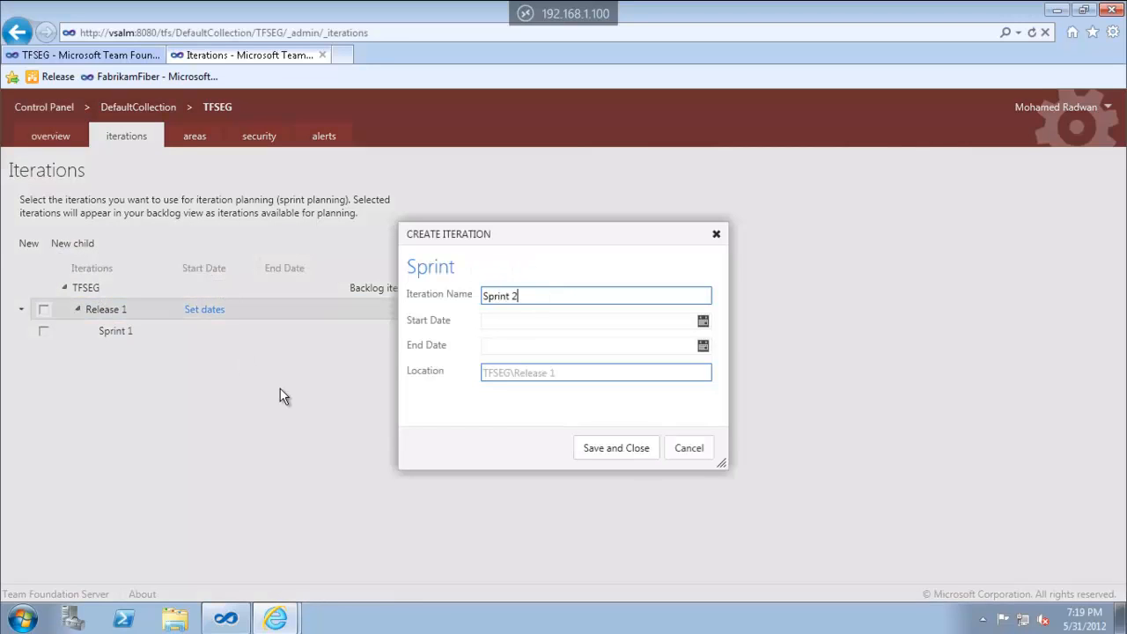
key("Return")
left_click(107, 312)
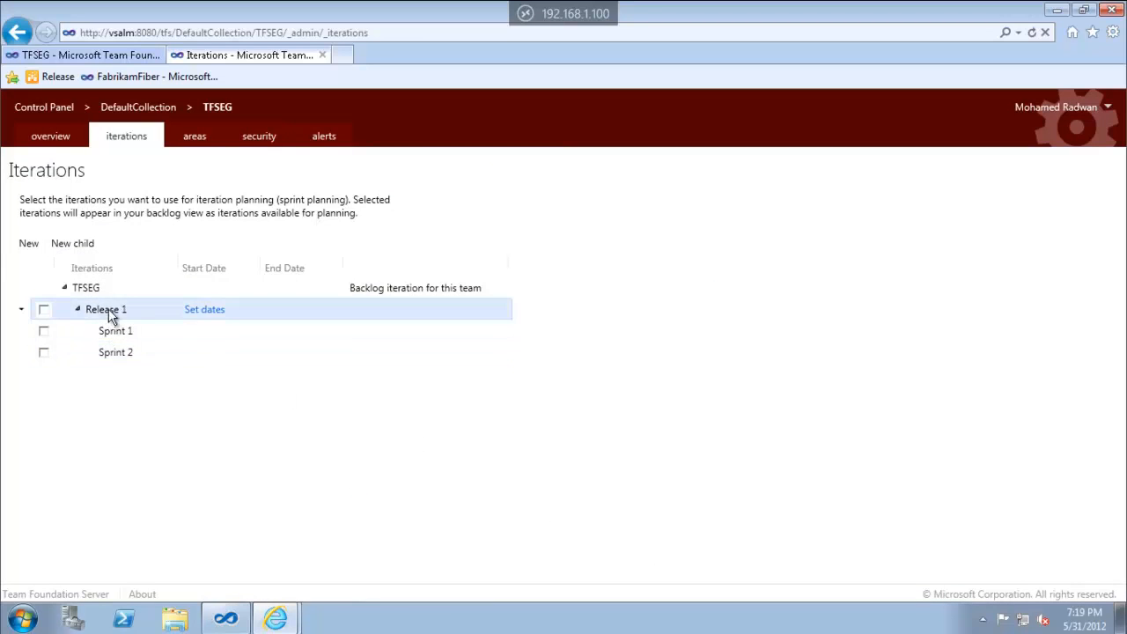
left_click(86, 248)
type("Sprint 3")
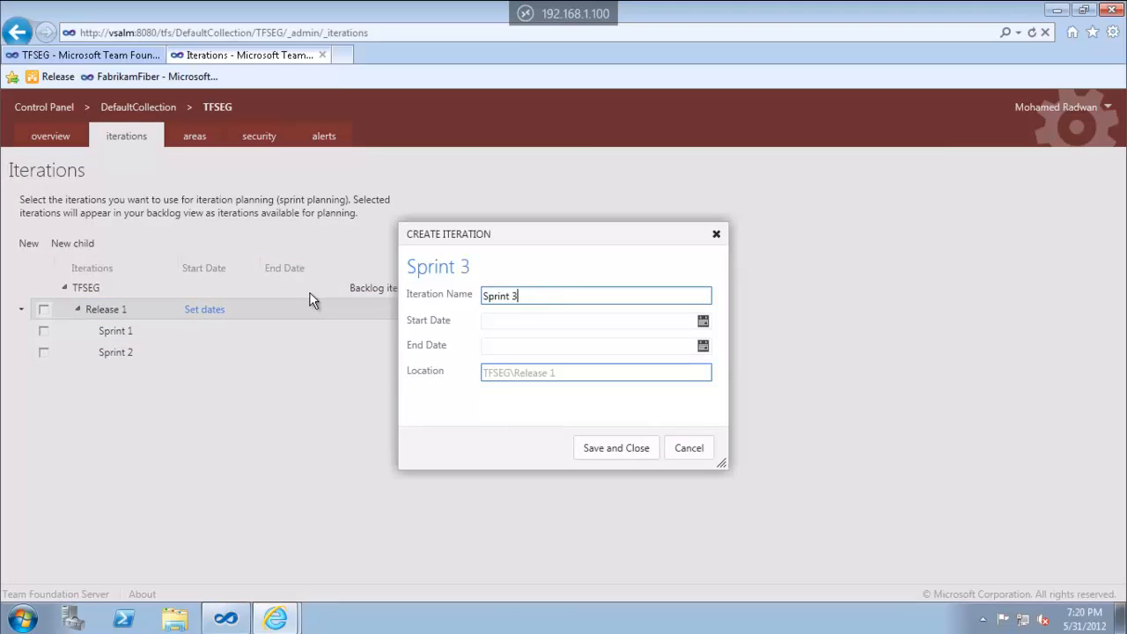
key("Return")
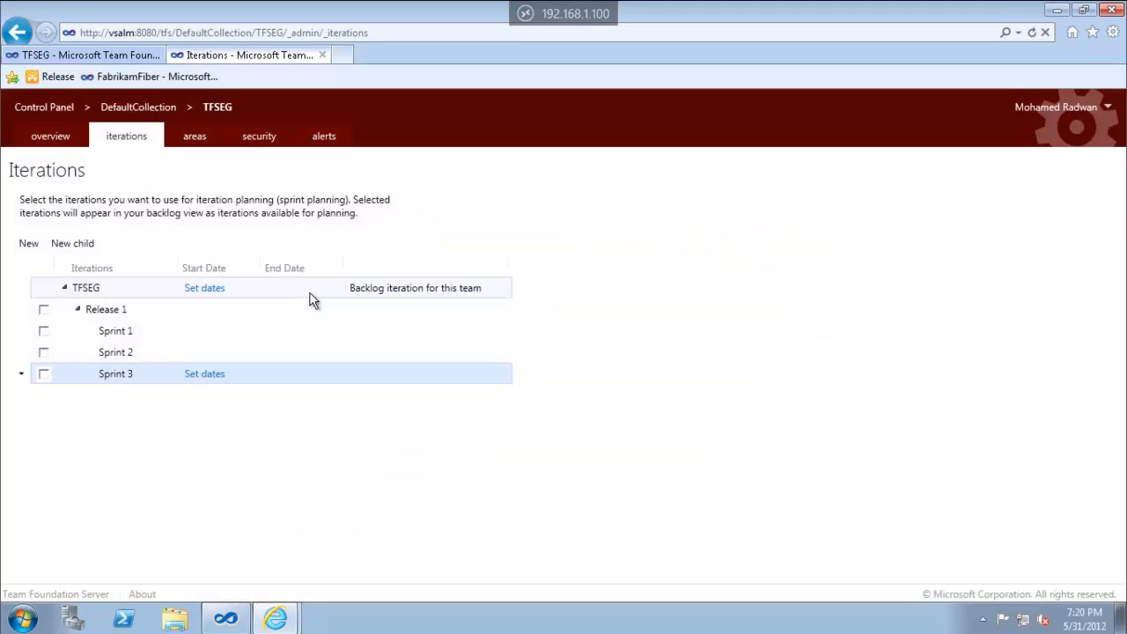
Add Release 2 directly under TFSEG and tick Sprint 1 for sprint planning
left_click(88, 291)
left_click(72, 250)
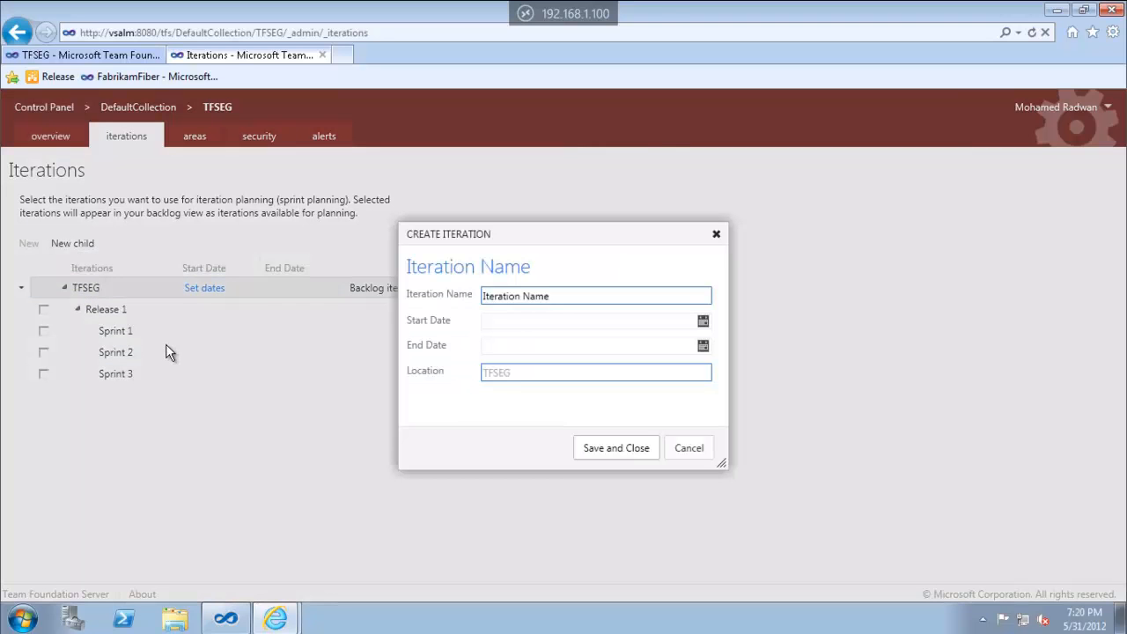
type("Release ")
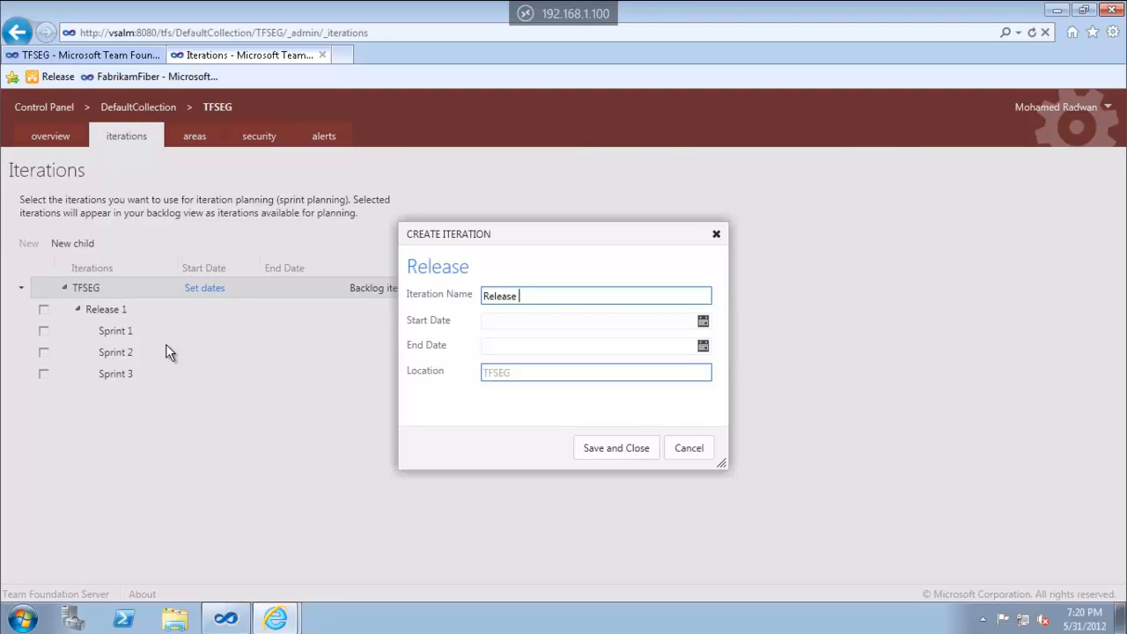
type("2")
key("Return")
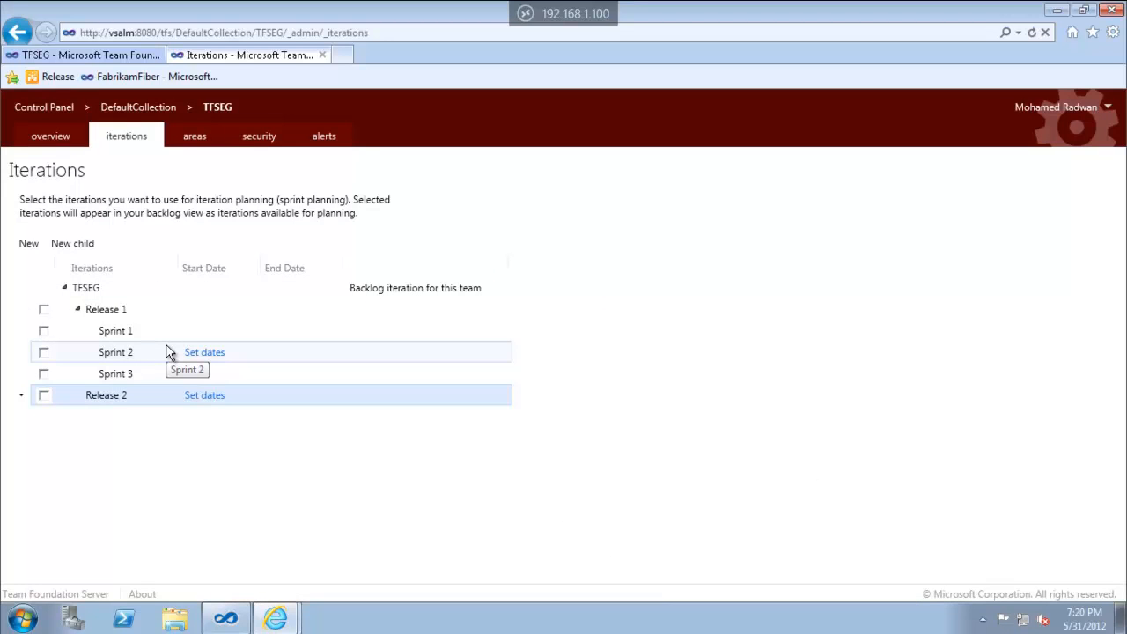
left_click(46, 332)
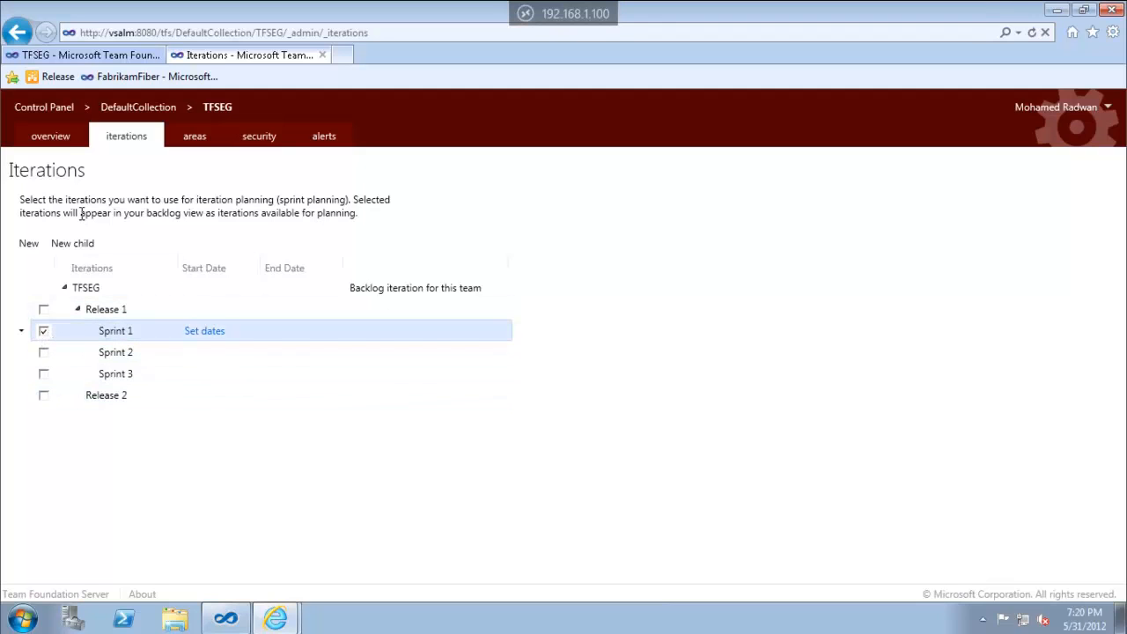
Refresh the team home page, tick Sprint 2 and Sprint 3 for planning, then return home
left_click(114, 55)
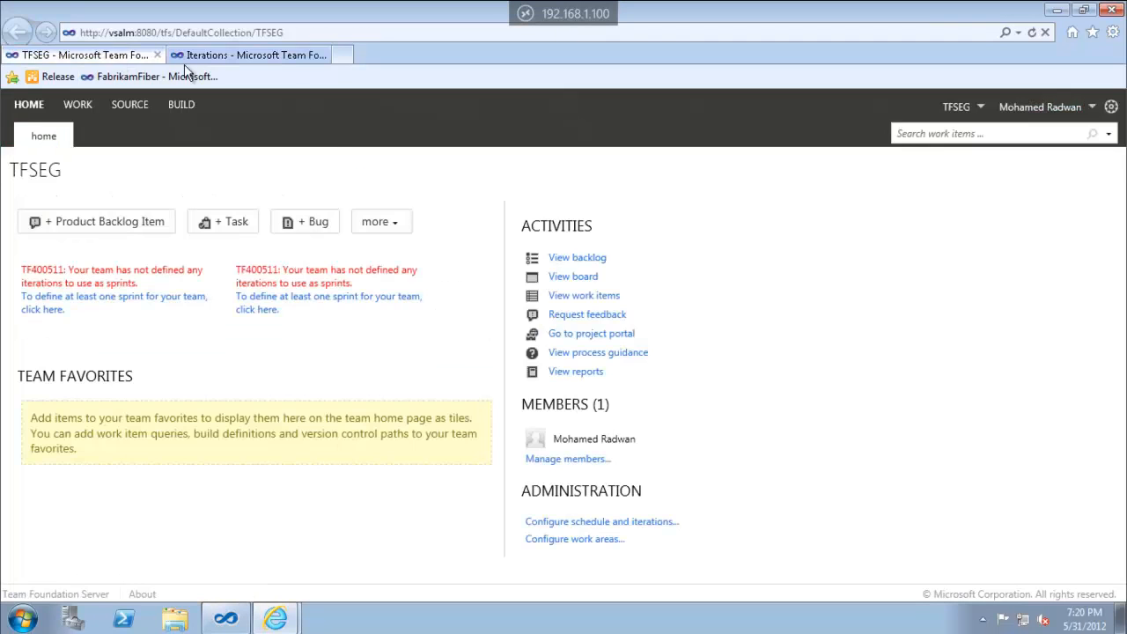
left_click(1032, 33)
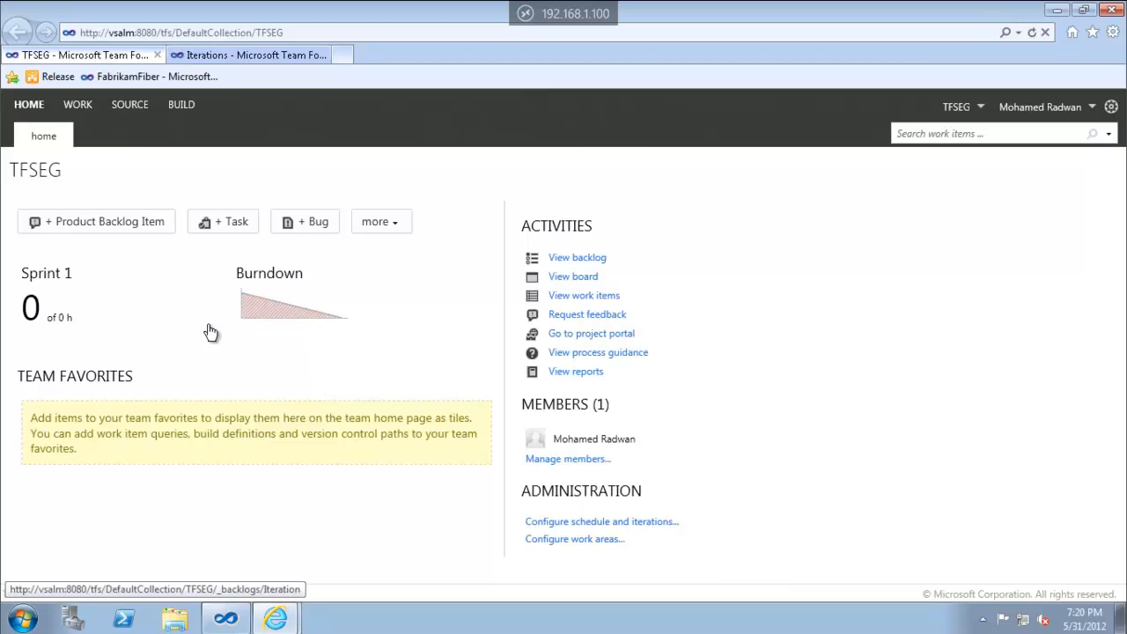
mouse_move(339, 304)
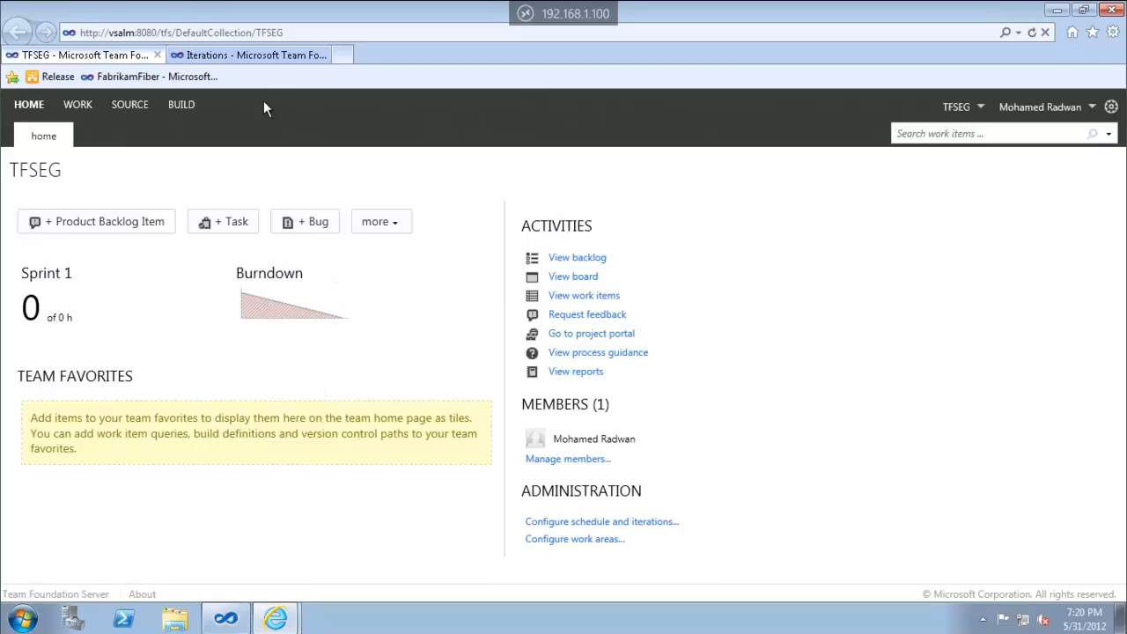
left_click(265, 55)
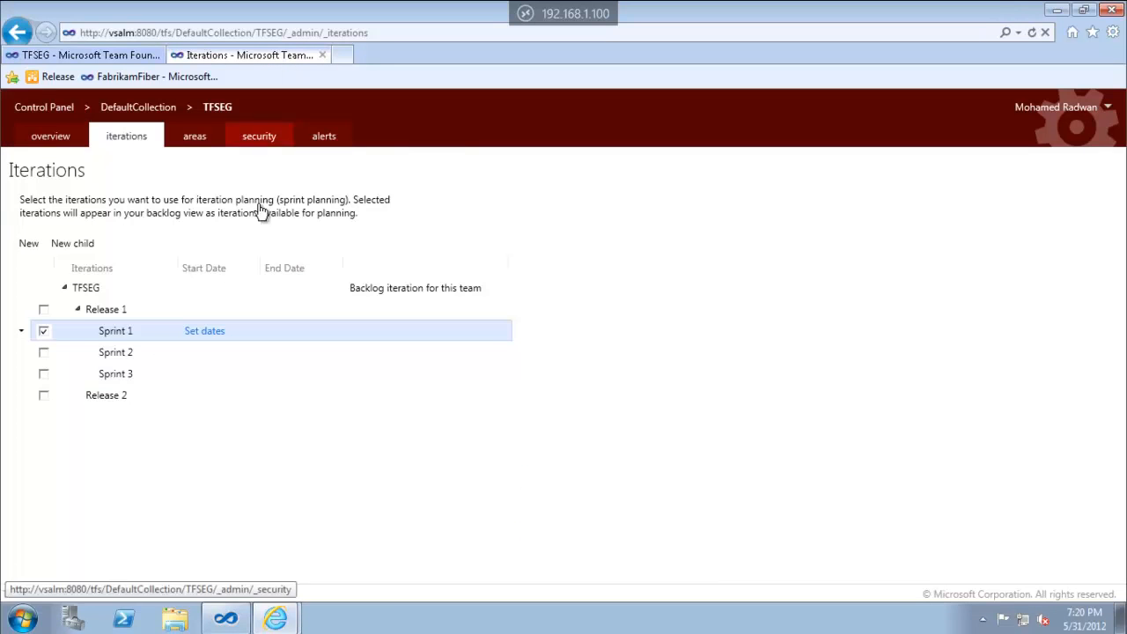
left_click(43, 352)
left_click(44, 374)
left_click(43, 374)
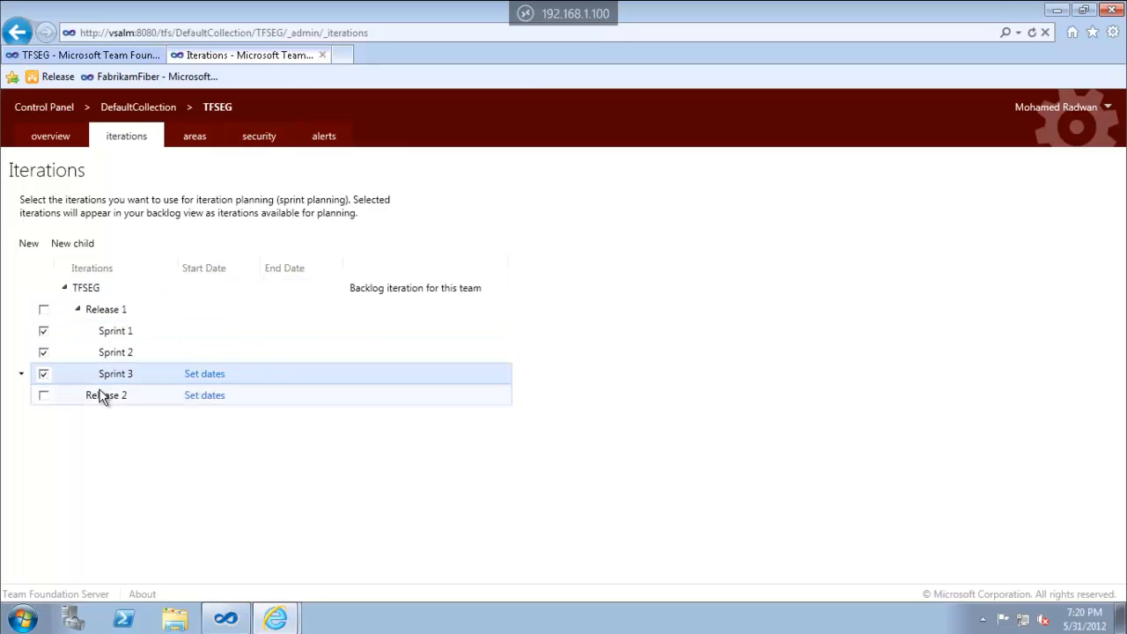
left_click(129, 54)
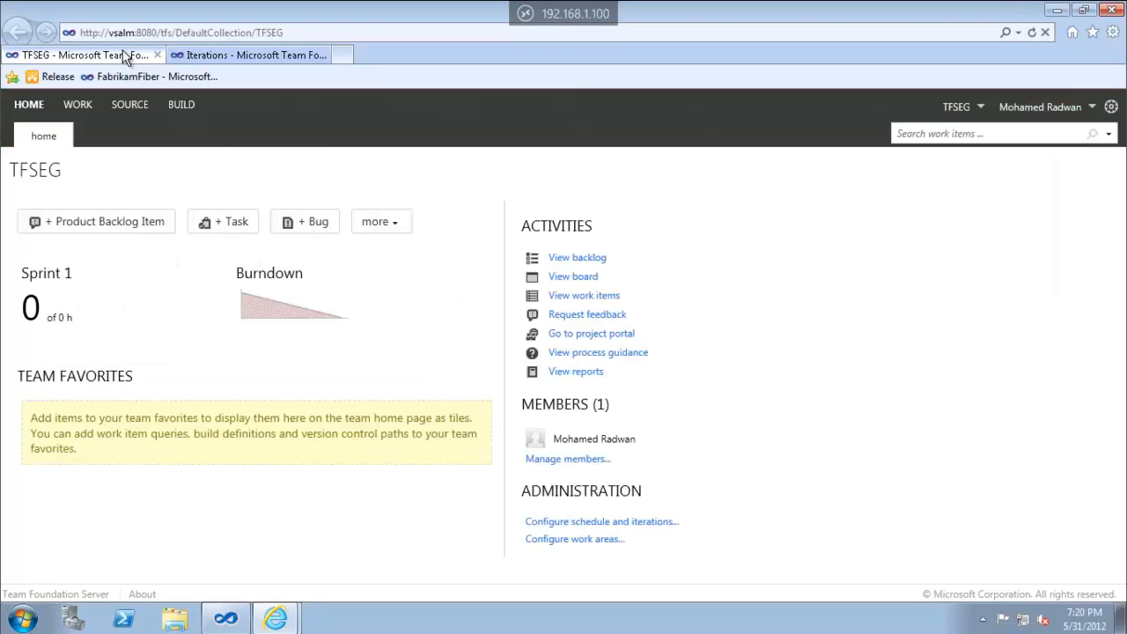
Reload the TFSEG home page and open the Product Backlog under WORK
left_click(1033, 33)
left_click(80, 106)
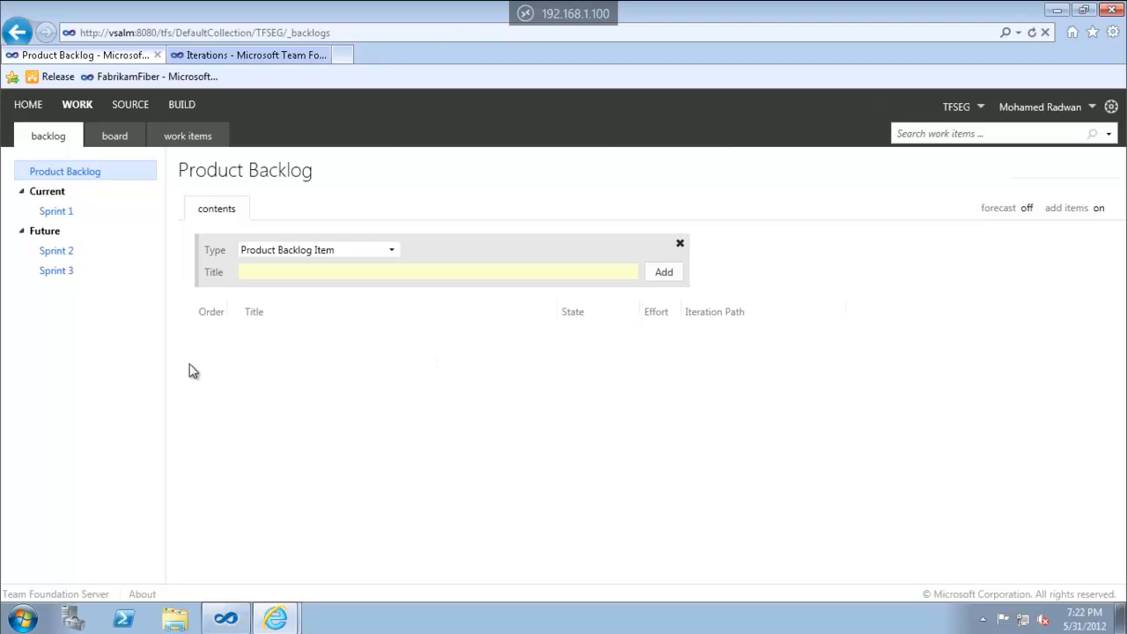
Set Sprint 1 to run from 4/10/2012 to 4/17/2012
left_click(248, 57)
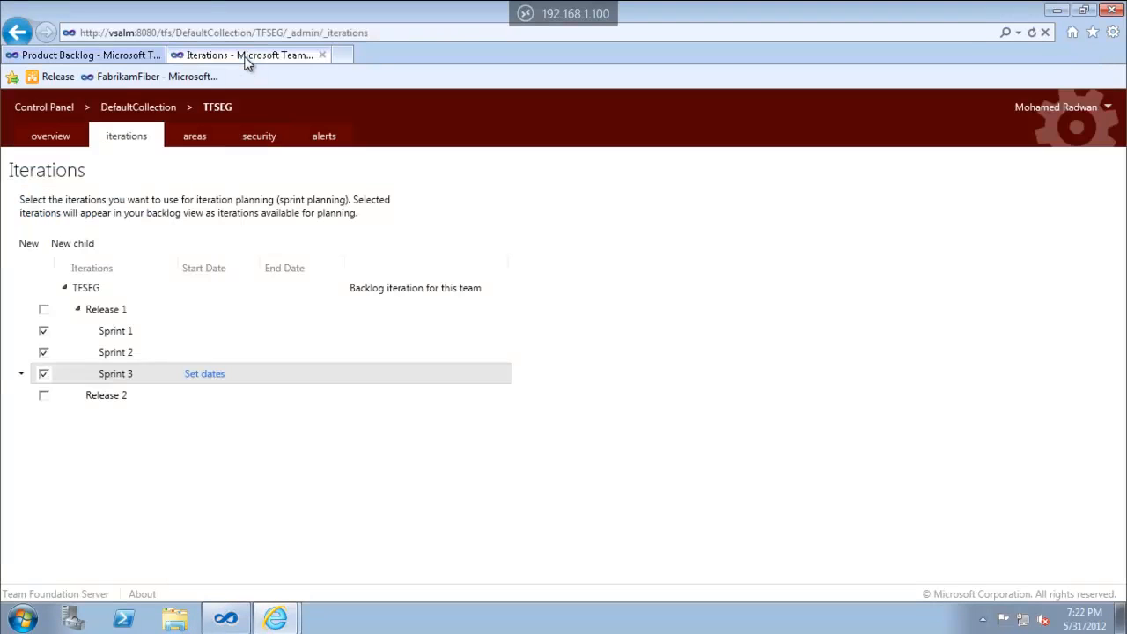
left_click(136, 333)
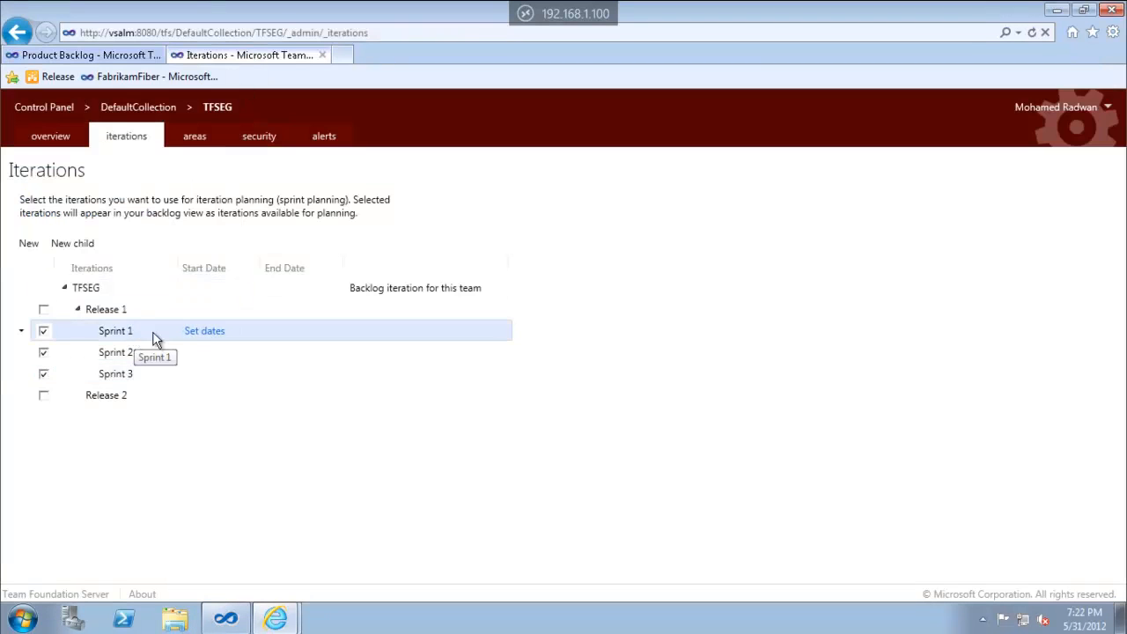
left_click(198, 333)
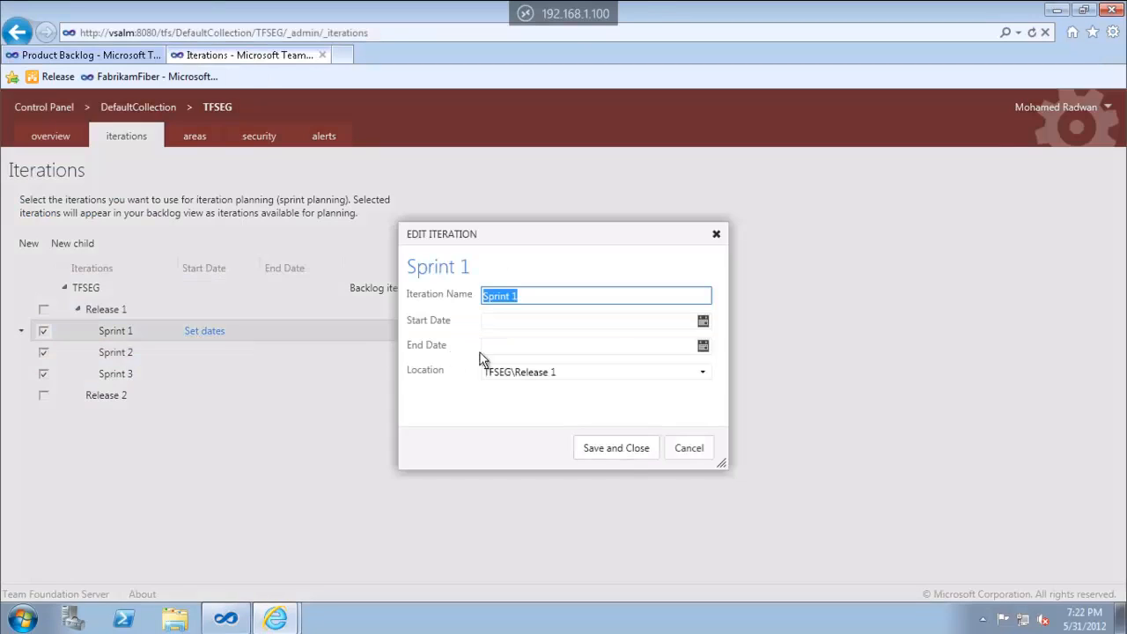
left_click(703, 320)
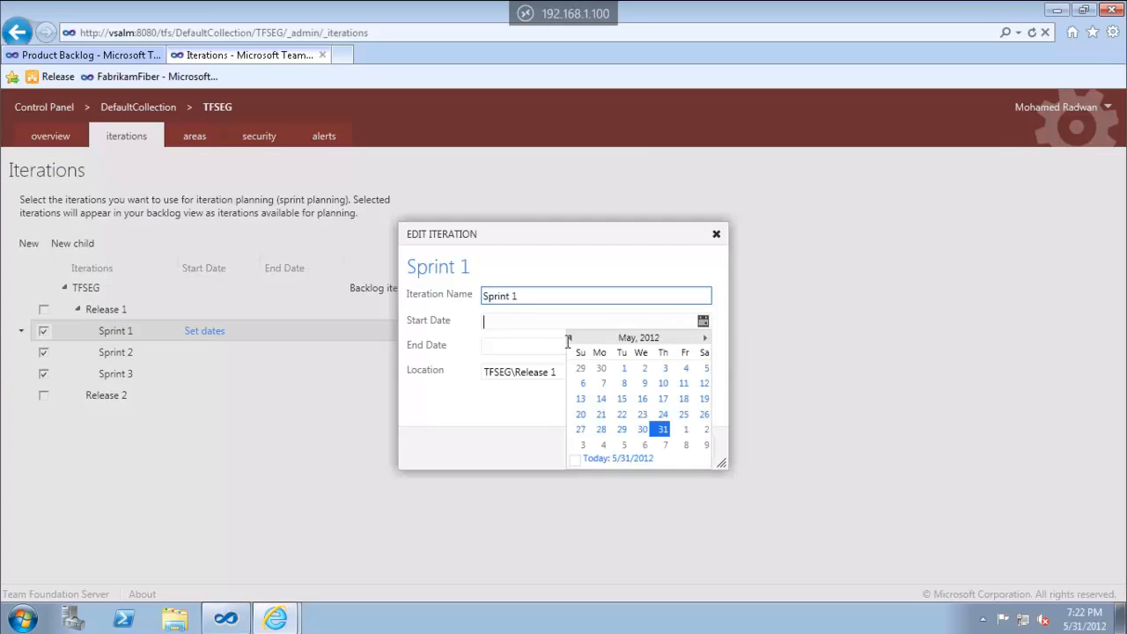
left_click(569, 338)
left_click(622, 384)
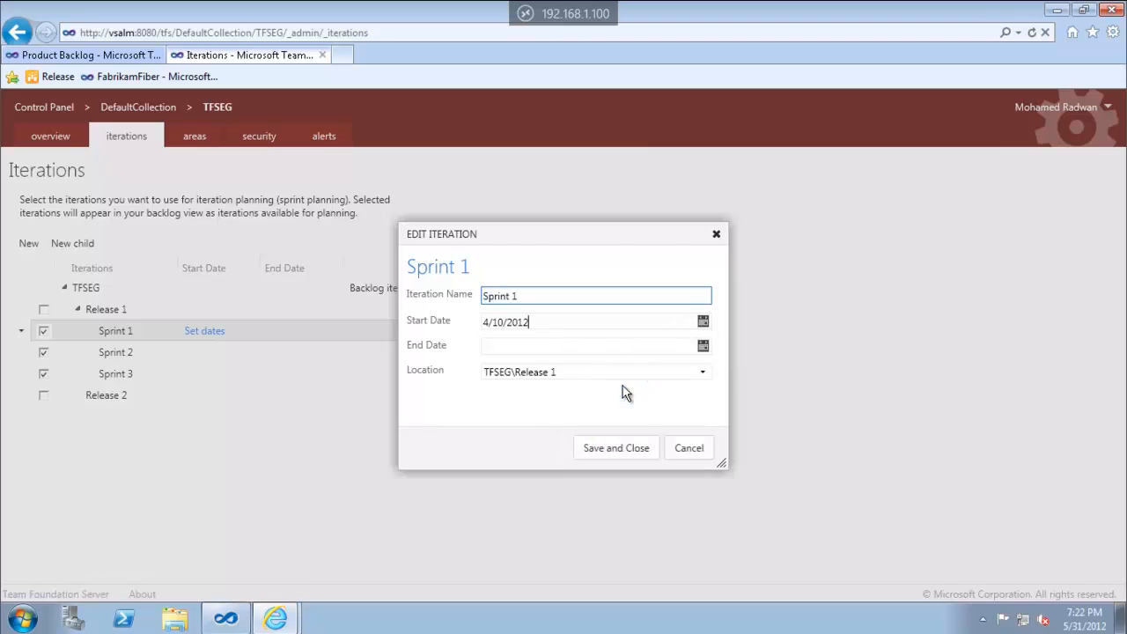
left_click(703, 346)
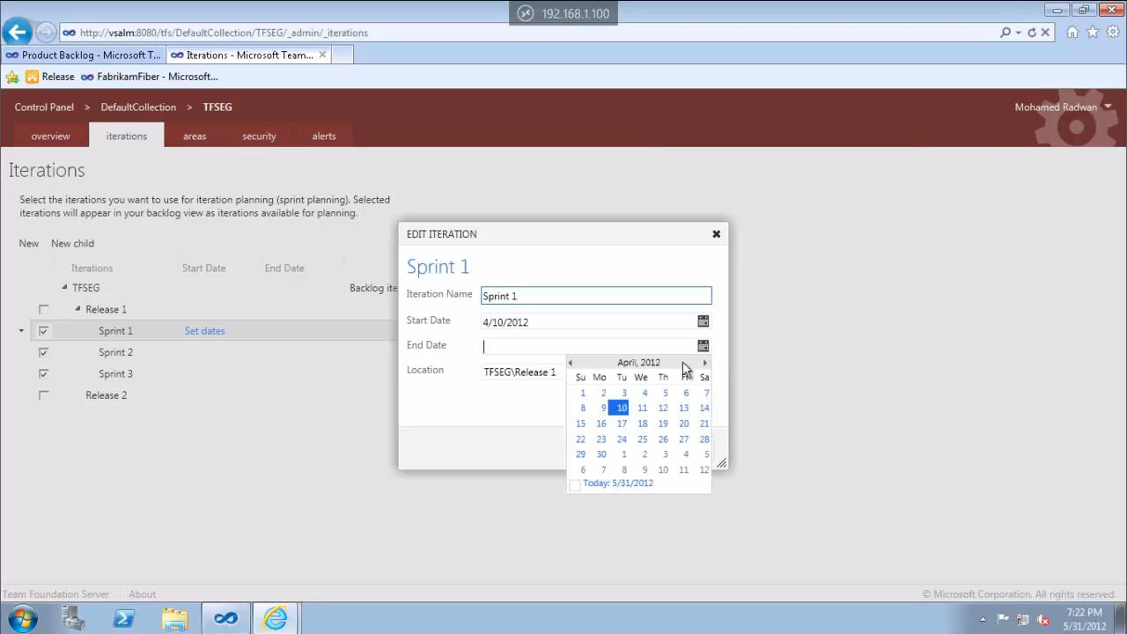
left_click(621, 426)
left_click(615, 450)
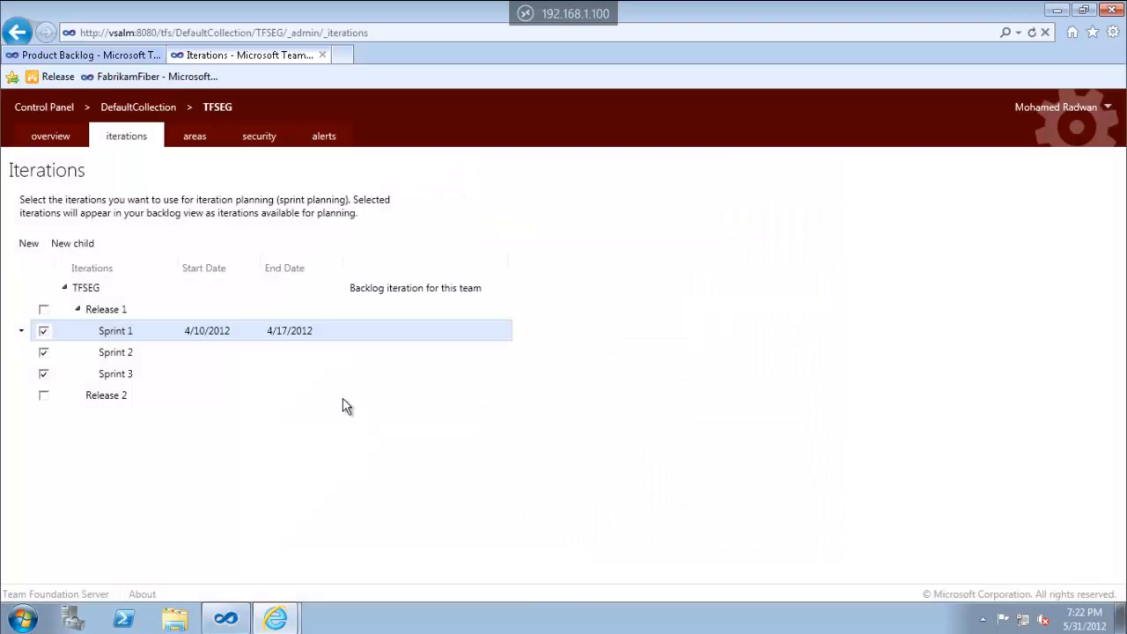
Set Sprint 2 to run from 5/24/2012 to 6/21/2012
left_click(204, 353)
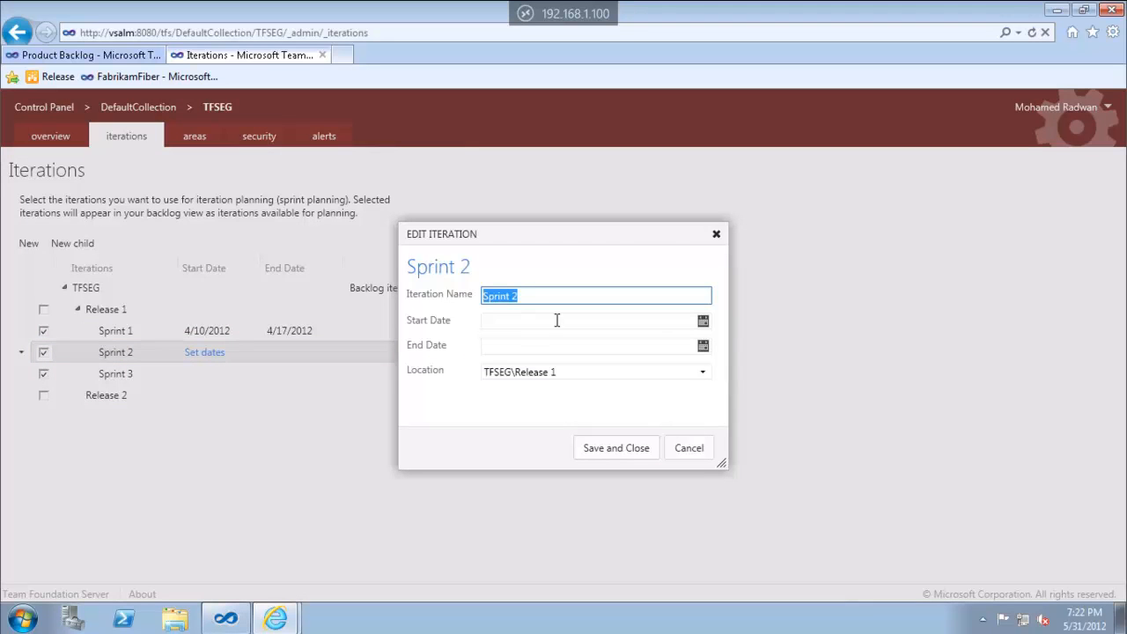
left_click(703, 322)
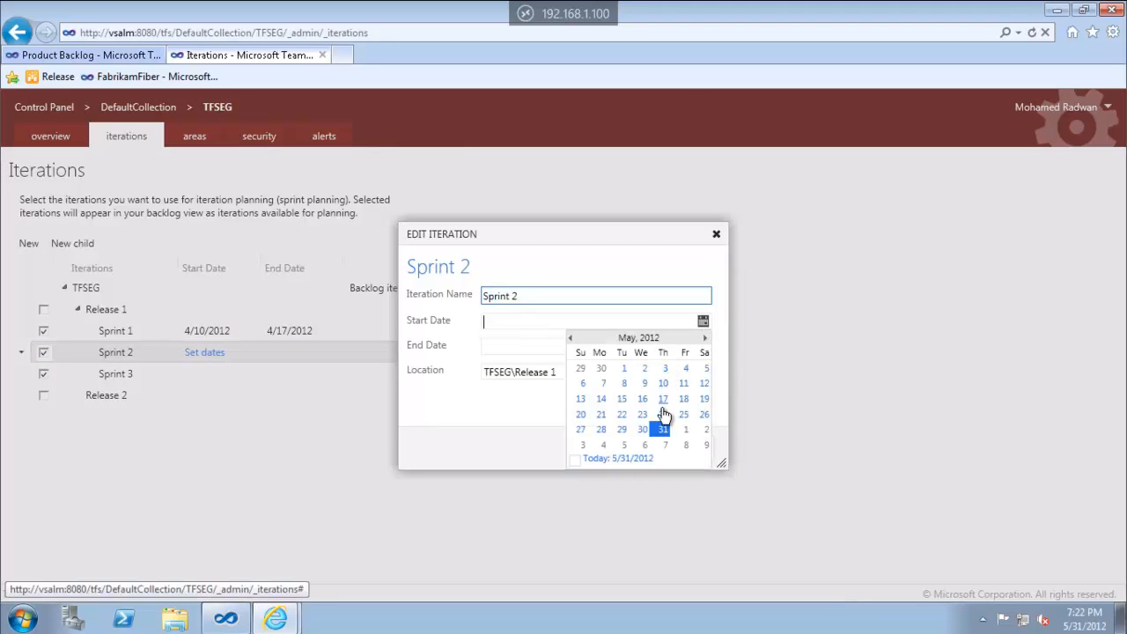
left_click(664, 416)
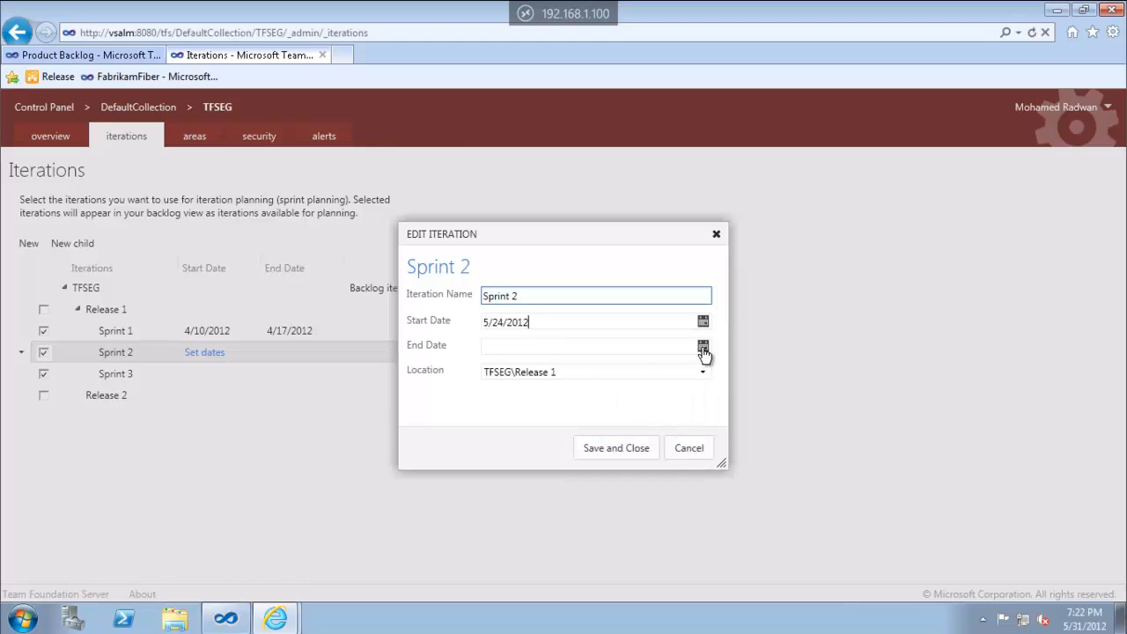
left_click(703, 347)
left_click(706, 363)
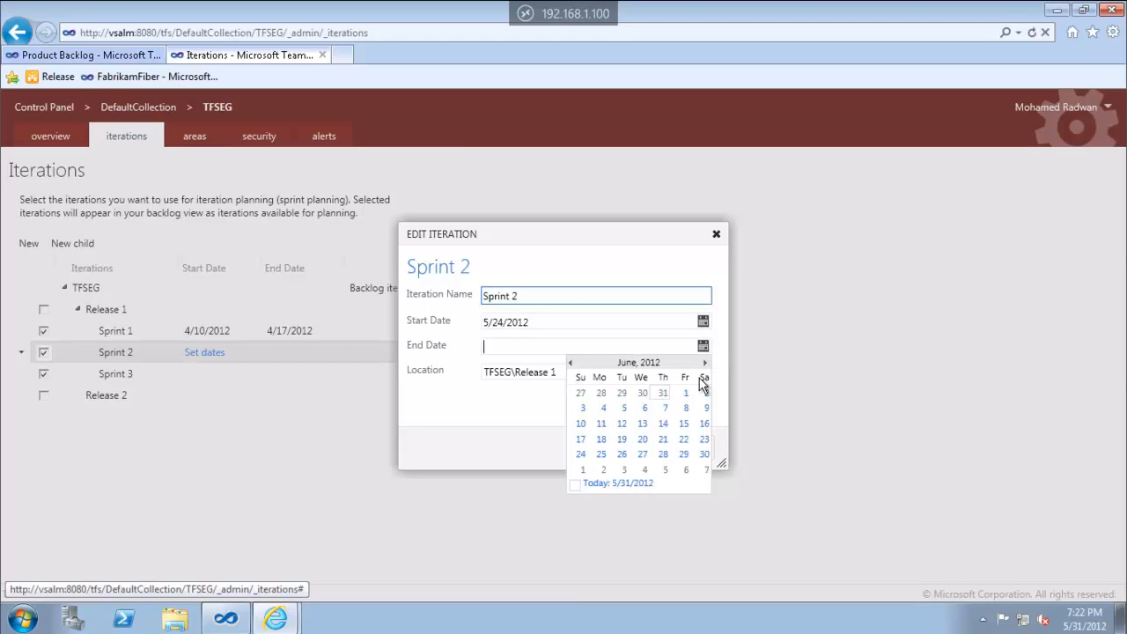
left_click(663, 439)
left_click(654, 452)
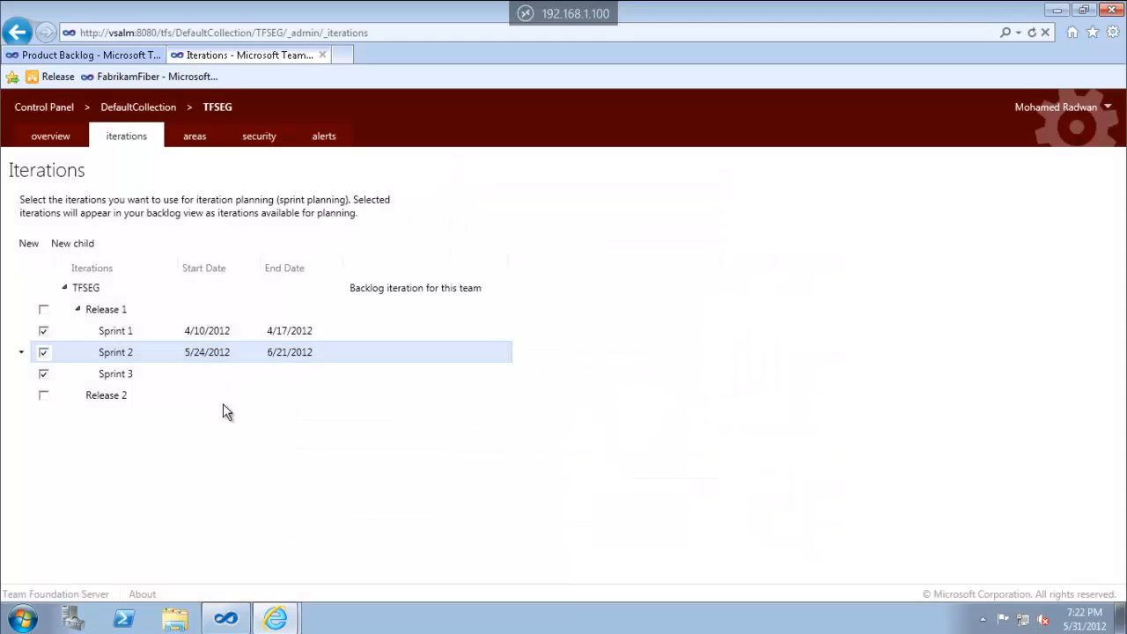
Set Sprint 3 to 6/20–6/27/2012 and return to the Product Backlog
left_click(206, 374)
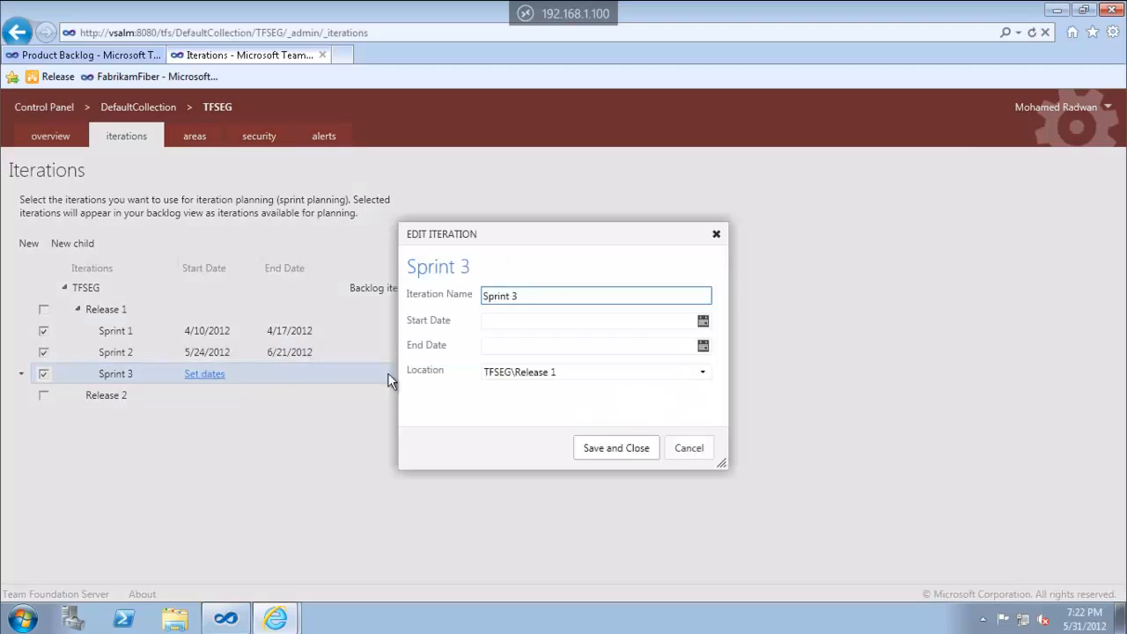
left_click(703, 321)
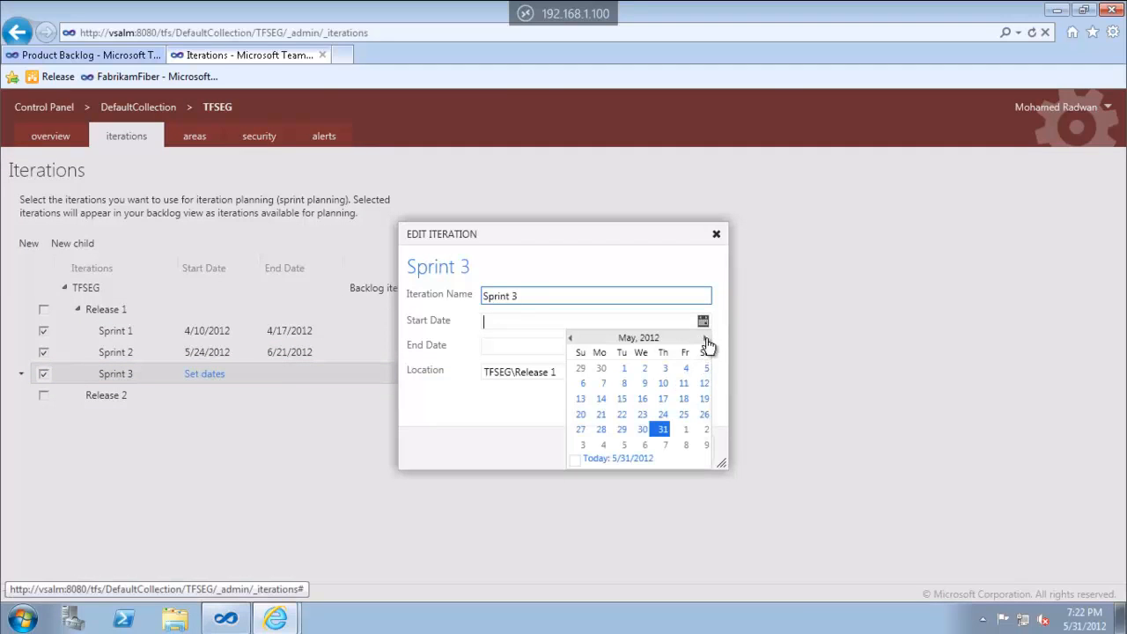
left_click(703, 339)
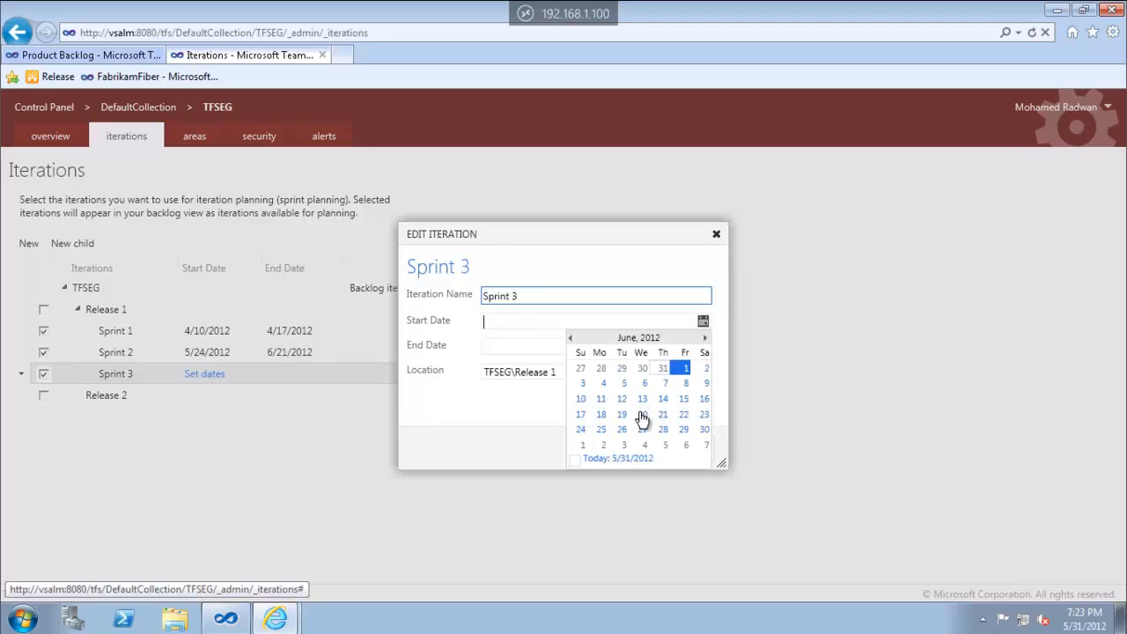
left_click(641, 414)
left_click(703, 346)
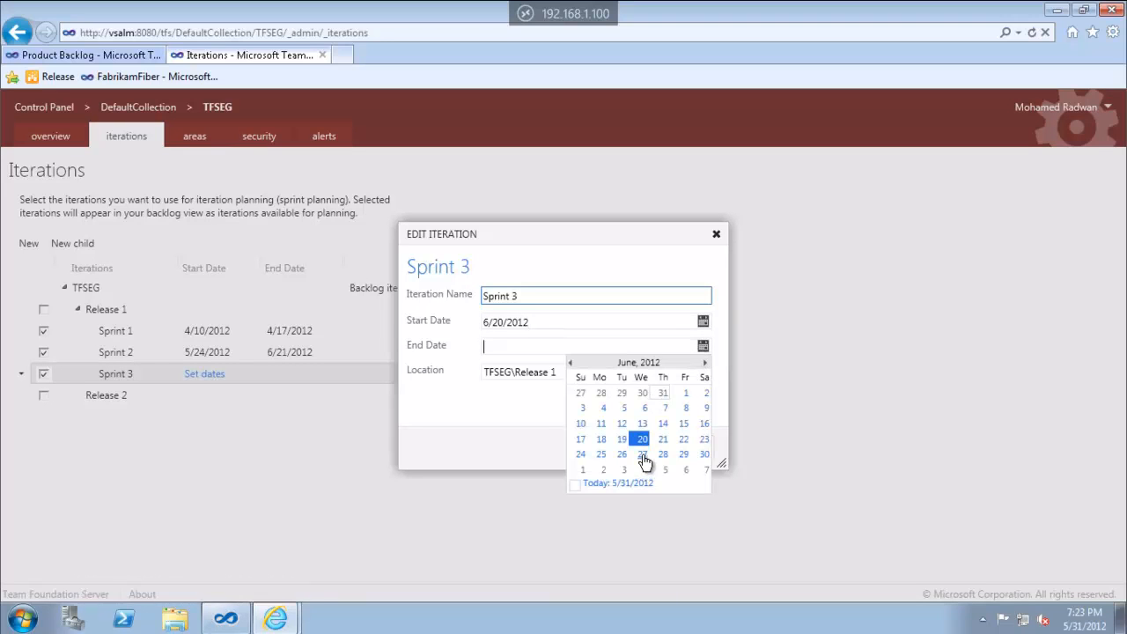
left_click(642, 454)
left_click(624, 458)
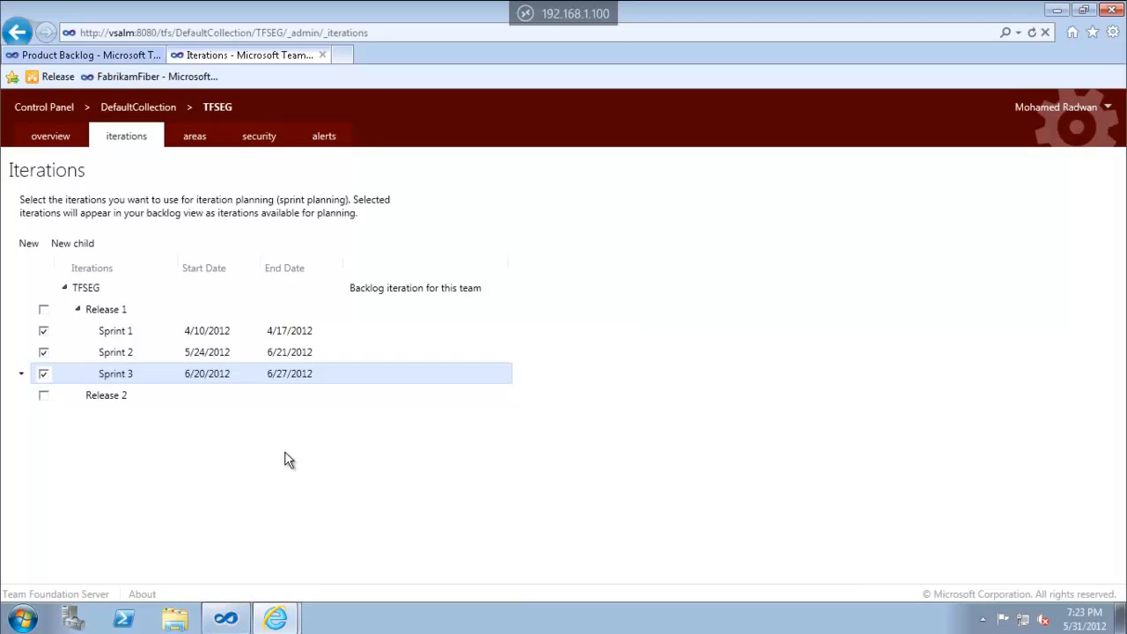
left_click(116, 54)
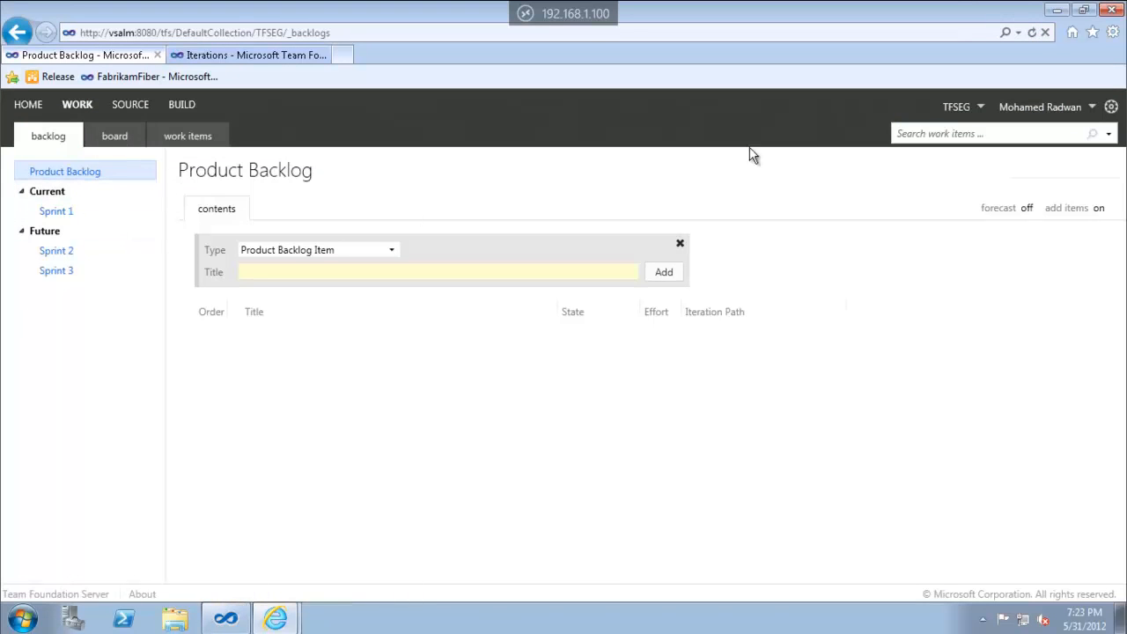
Reload the backlog, expand Past to show Sprint 1, and go to the team home page
left_click(1031, 33)
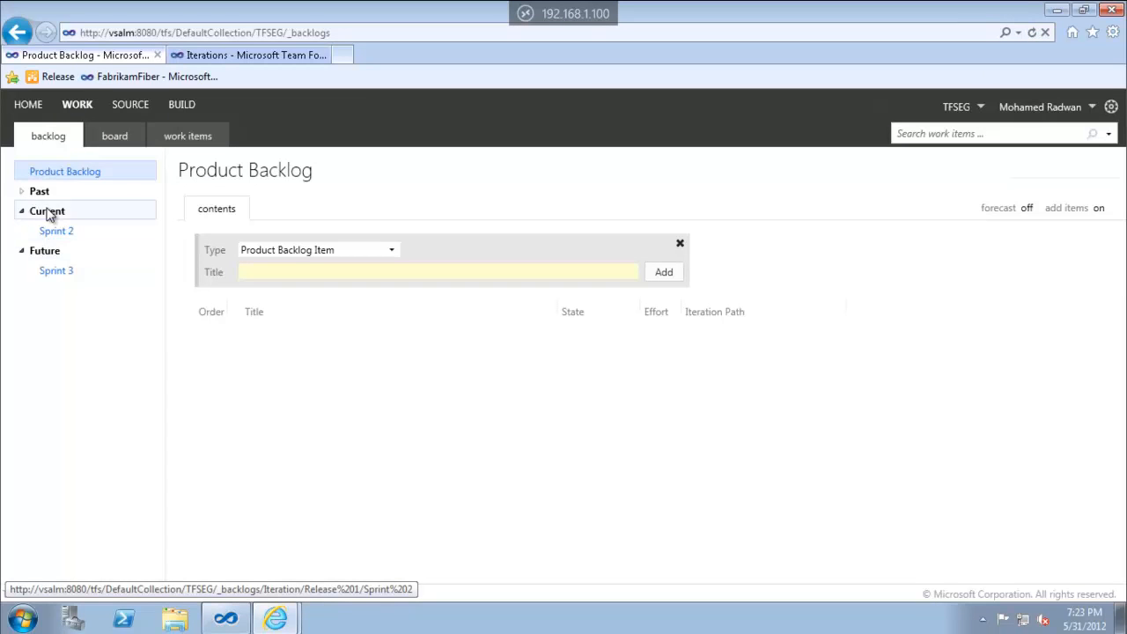
left_click(23, 192)
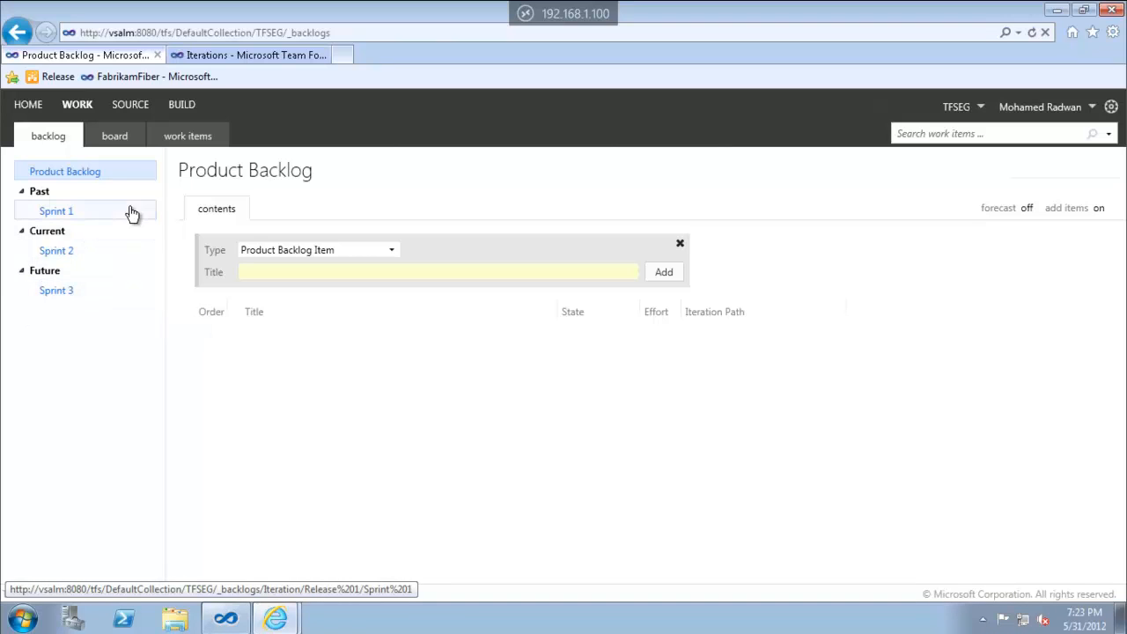
left_click(26, 106)
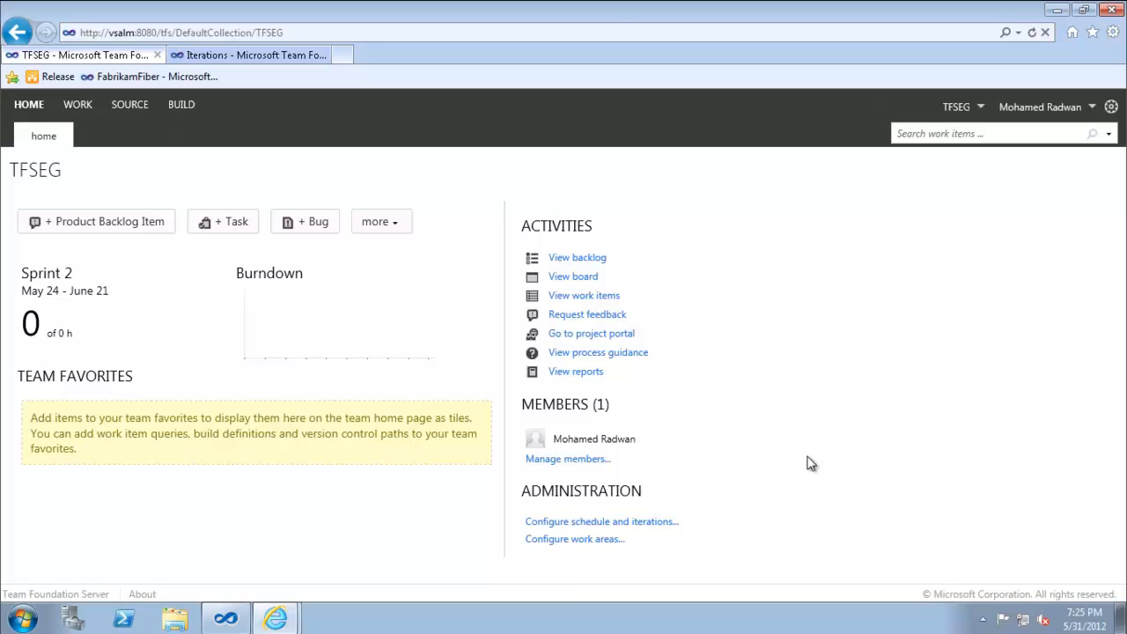
Clear Sprint 1, Sprint 2 and Sprint 3 from iteration planning
left_click(247, 58)
left_click(43, 374)
left_click(43, 330)
left_click(43, 352)
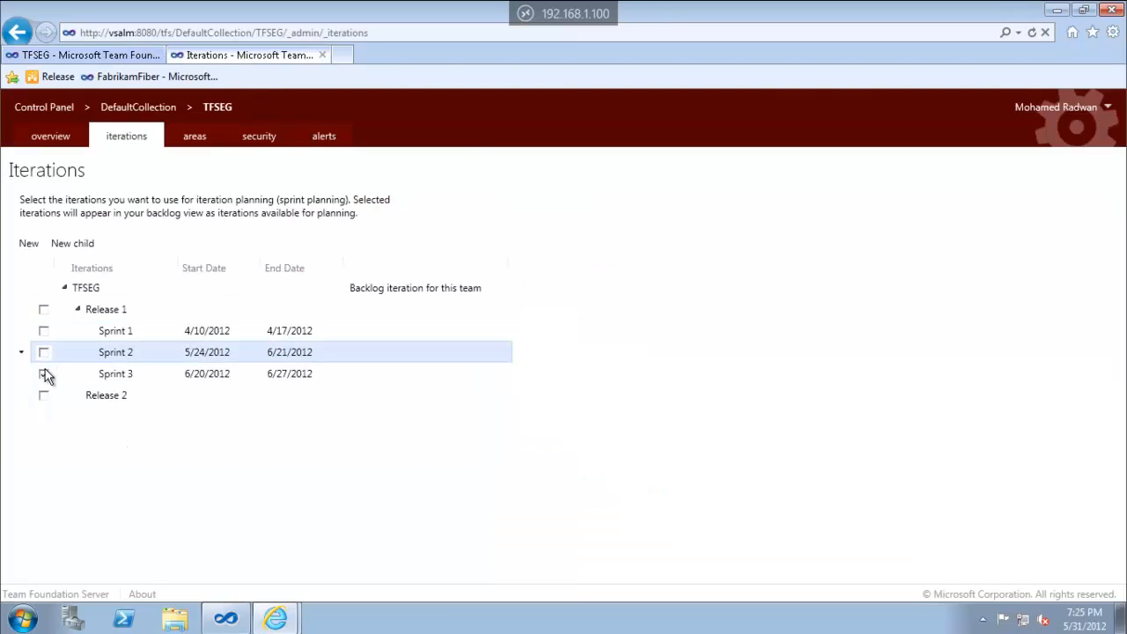
left_click(42, 375)
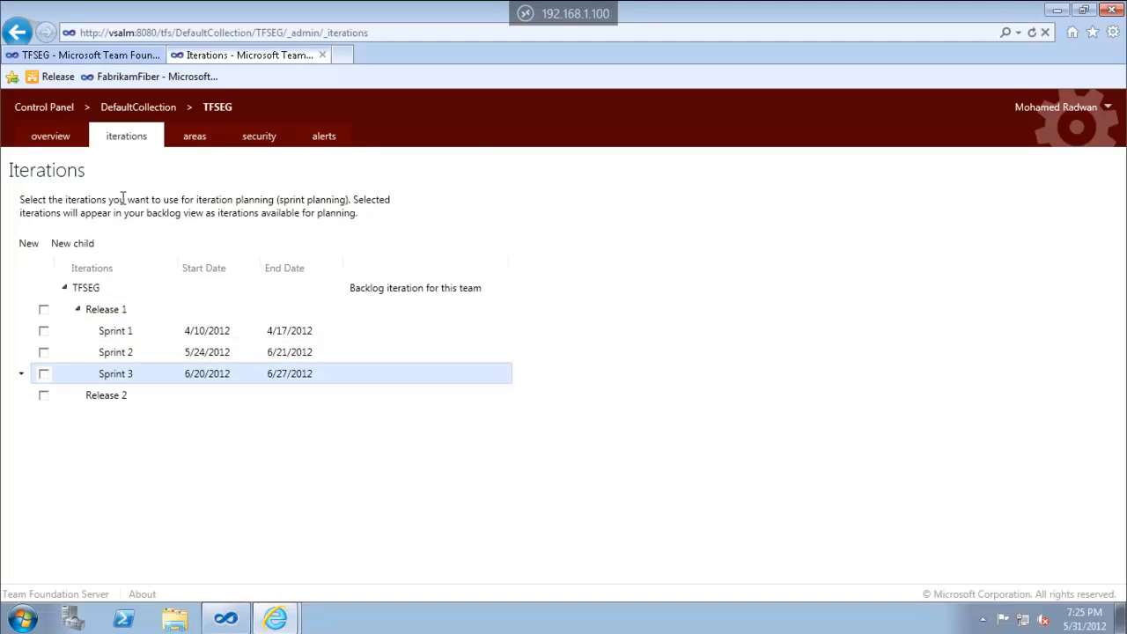
From the overview, create two new teams named Team 1 and Team 2
left_click(50, 139)
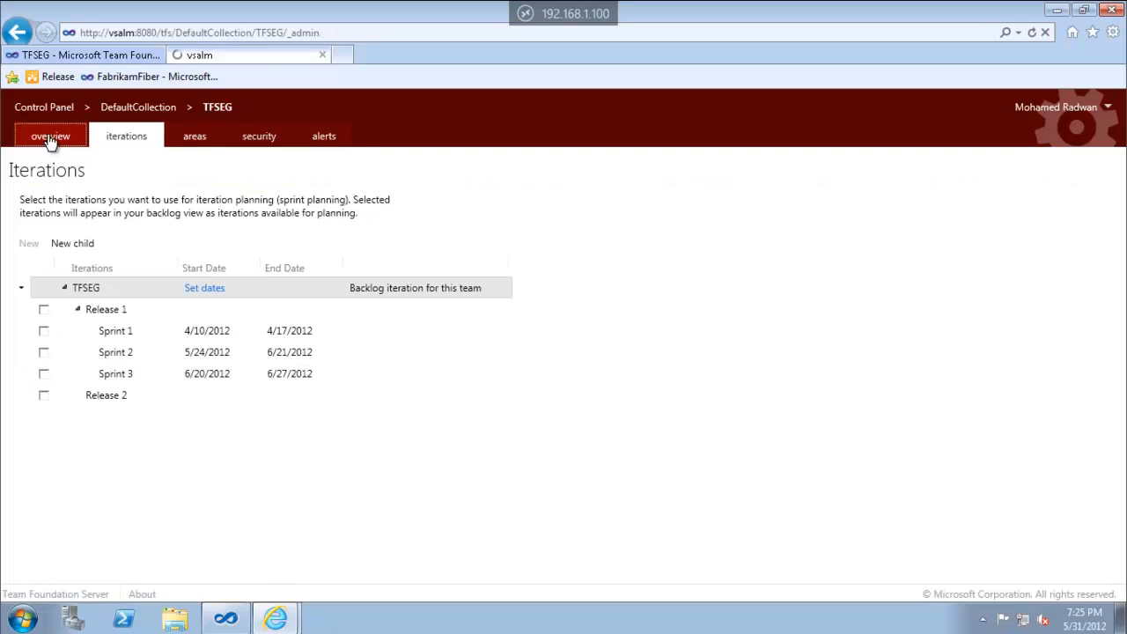
left_click(318, 203)
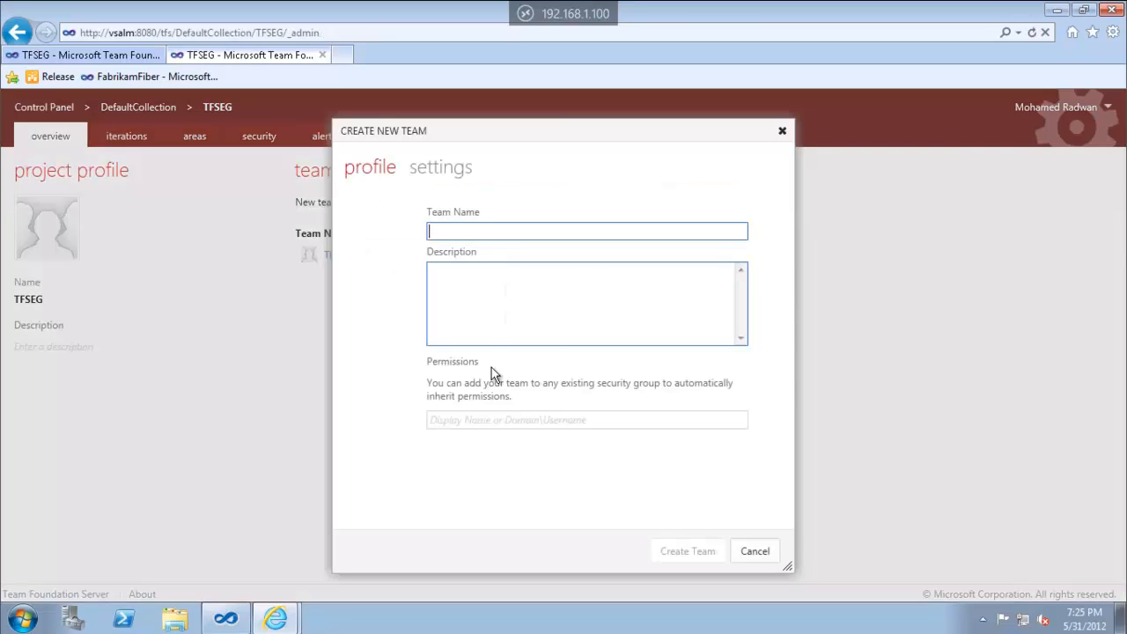
type("Team")
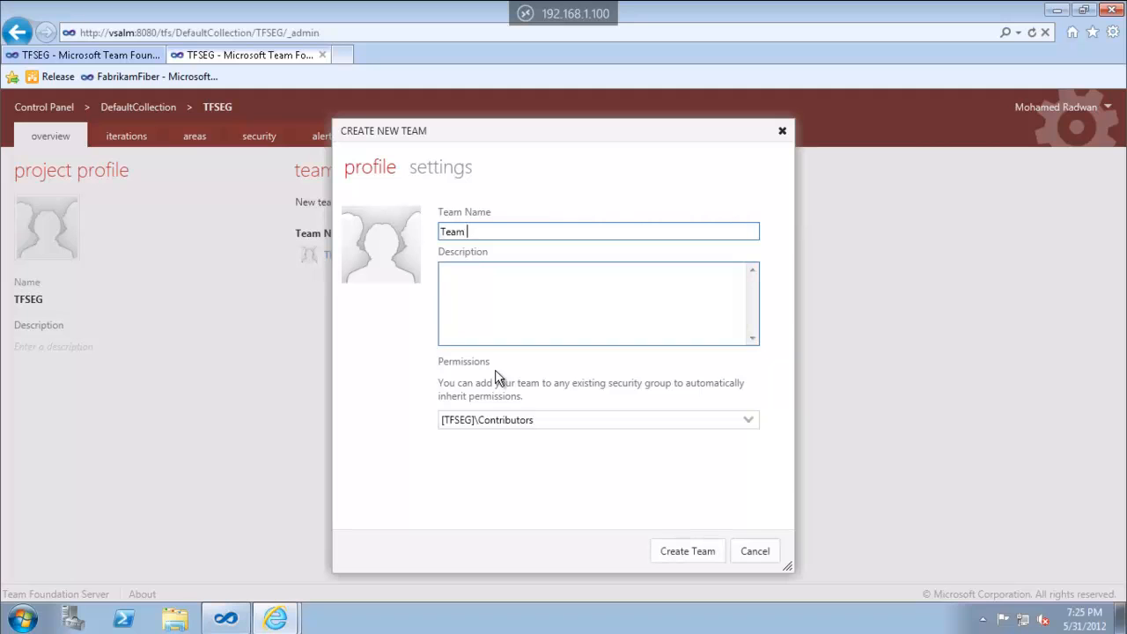
left_click(676, 553)
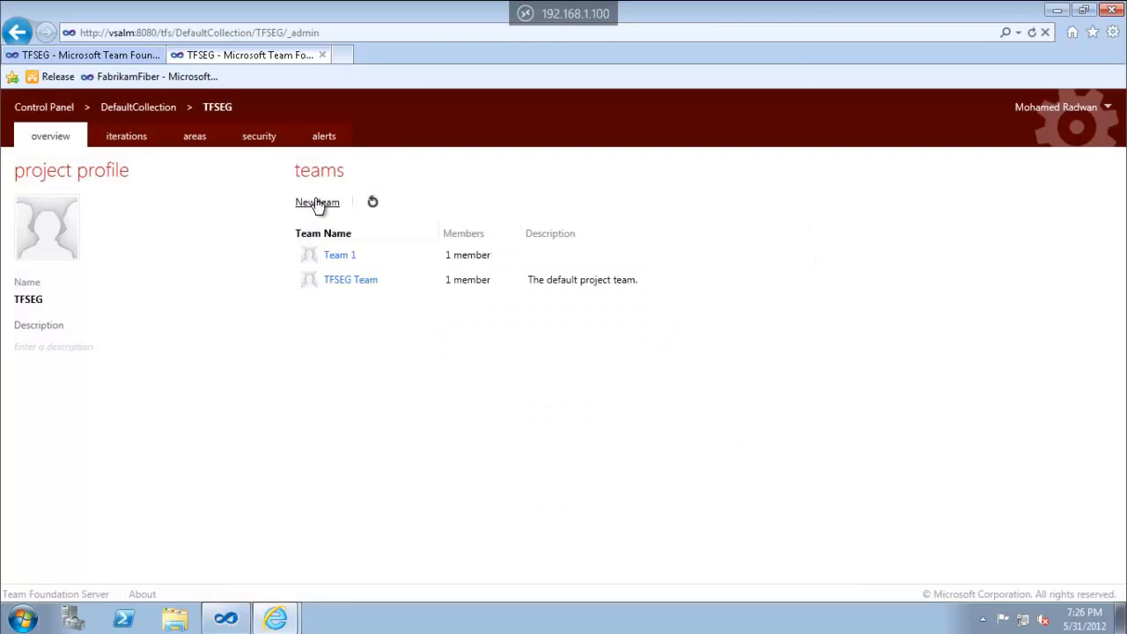
left_click(318, 204)
type("Team 2")
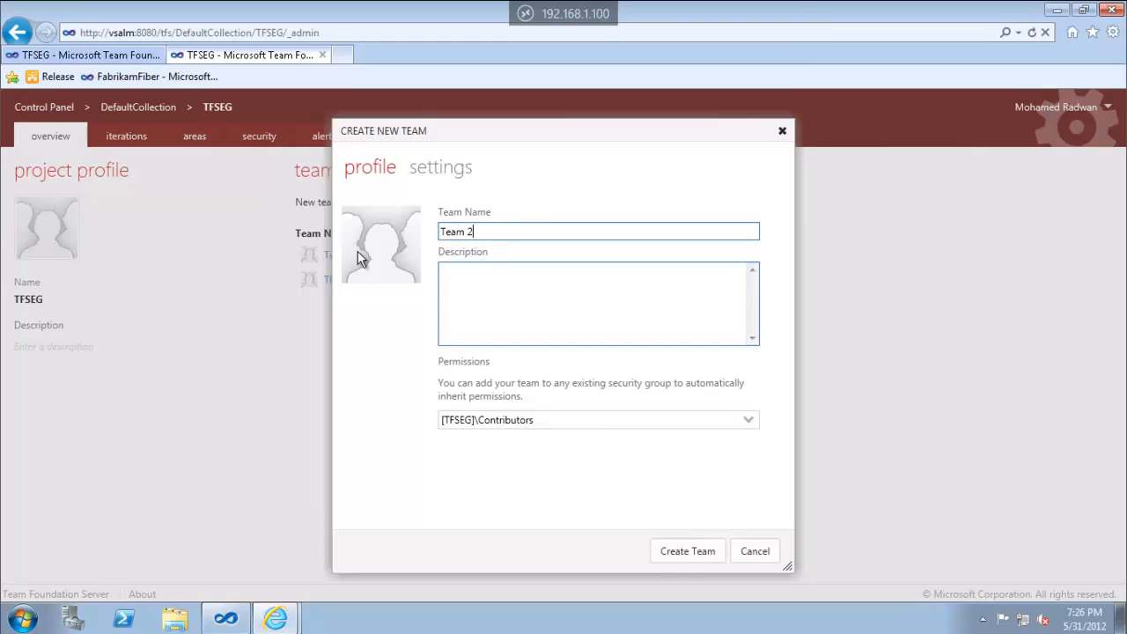
key("Return")
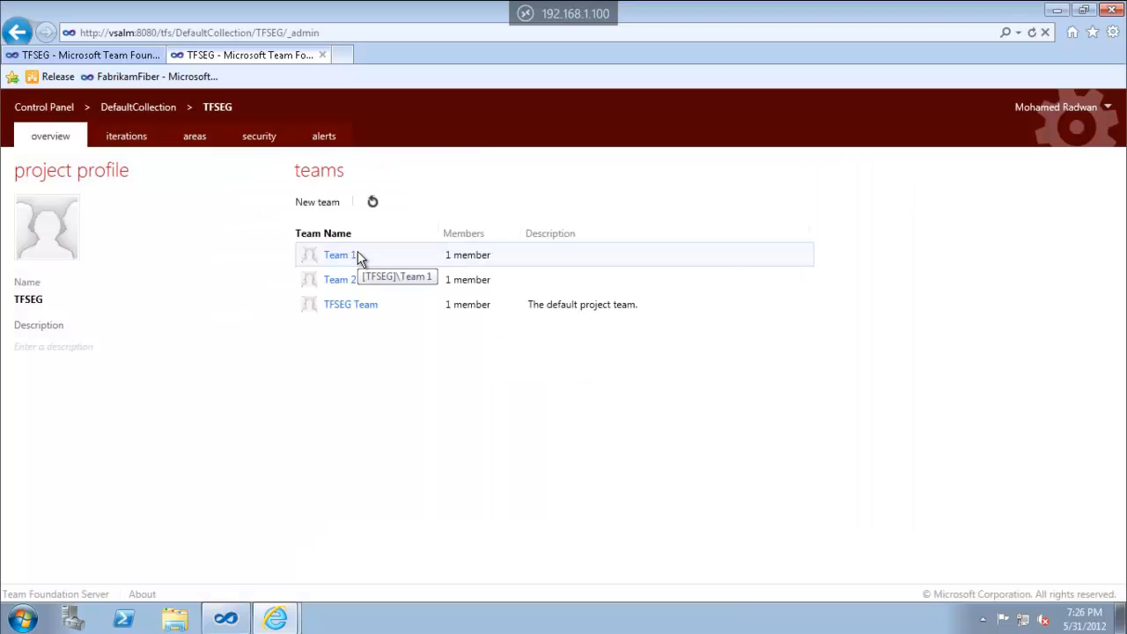
Add three Windows users as Team 1 members, bringing the team to four members
left_click(342, 259)
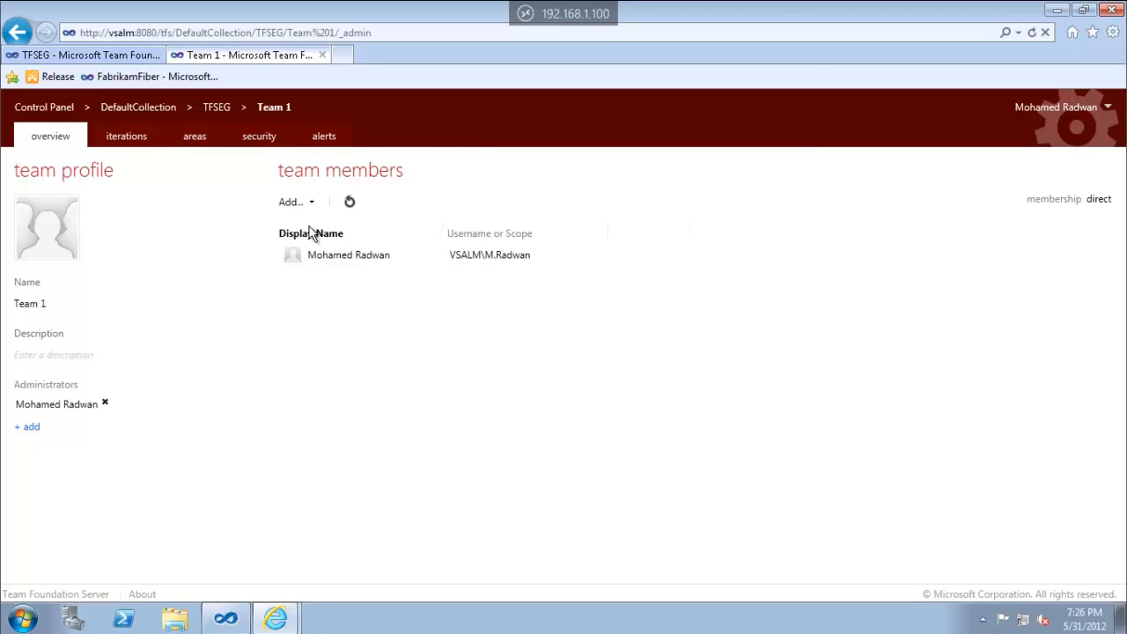
left_click(291, 202)
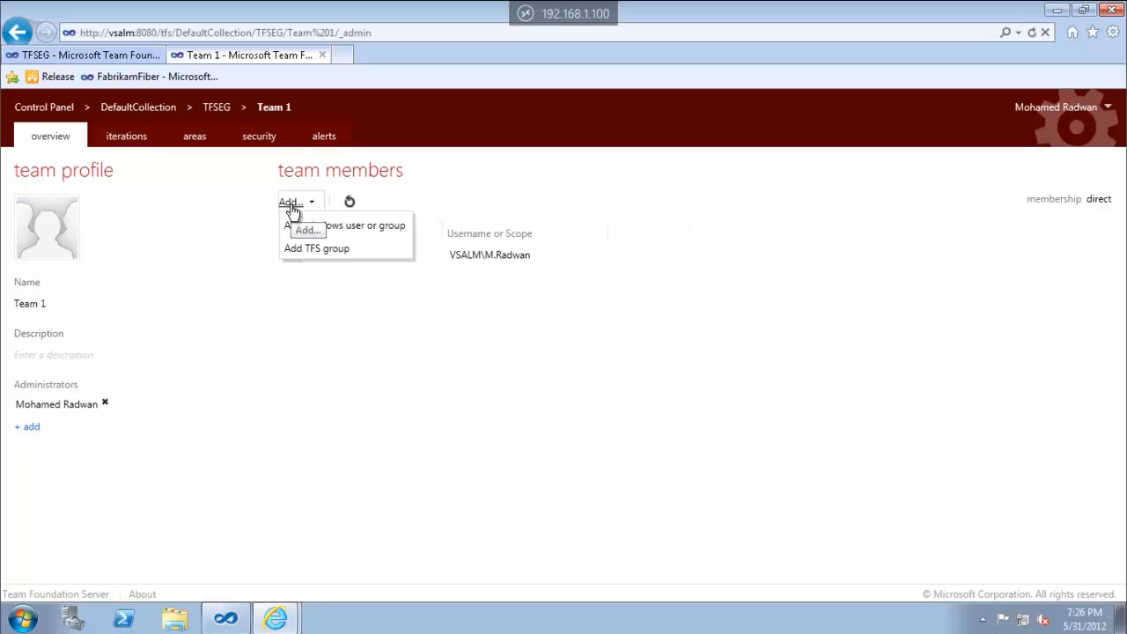
left_click(363, 227)
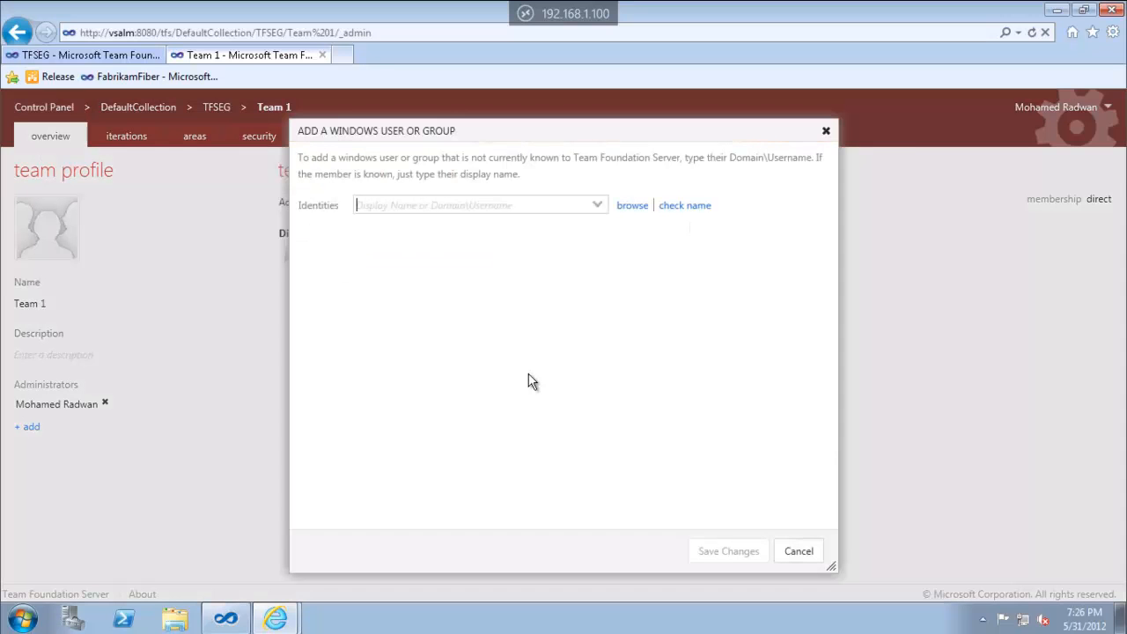
type("Bri")
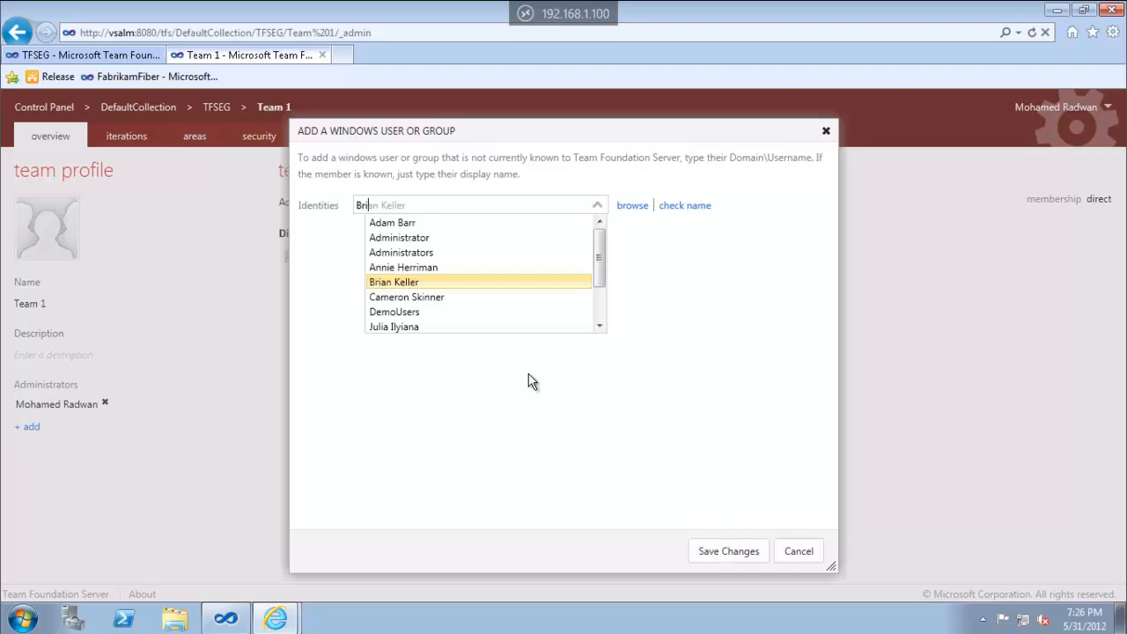
key("Return")
type("Lar")
key("Return")
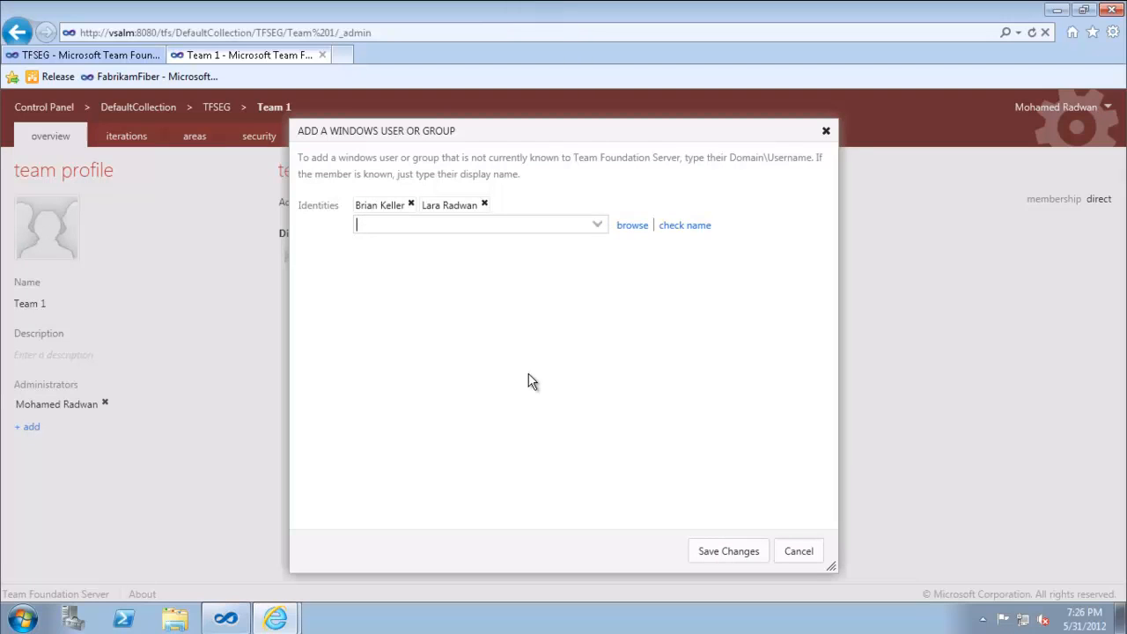
type("se")
left_click(718, 552)
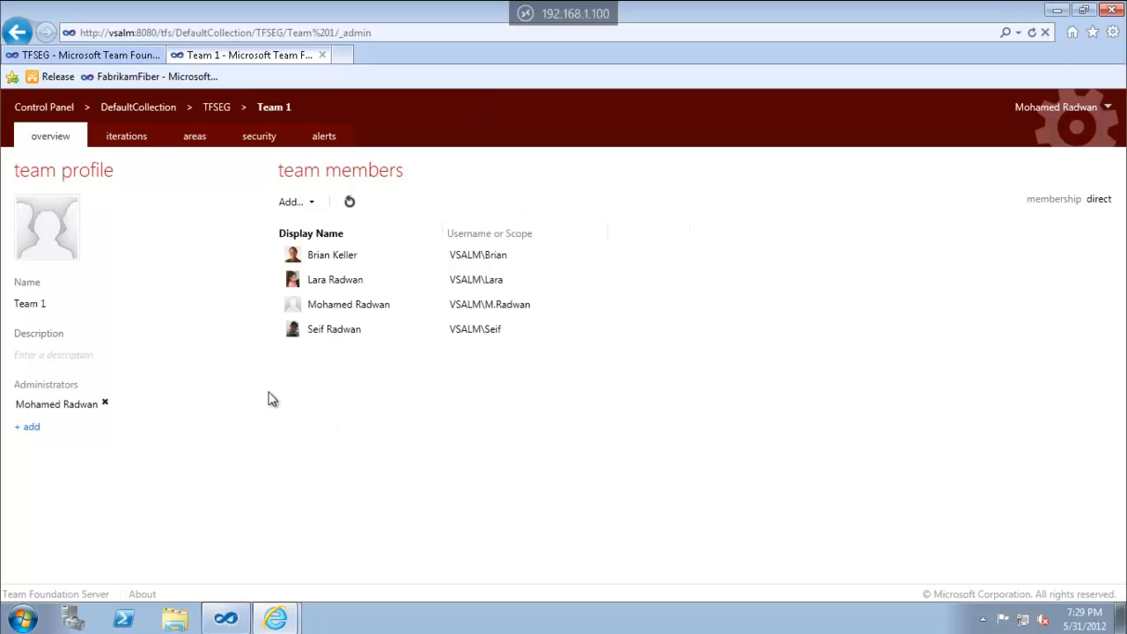
left_click(195, 139)
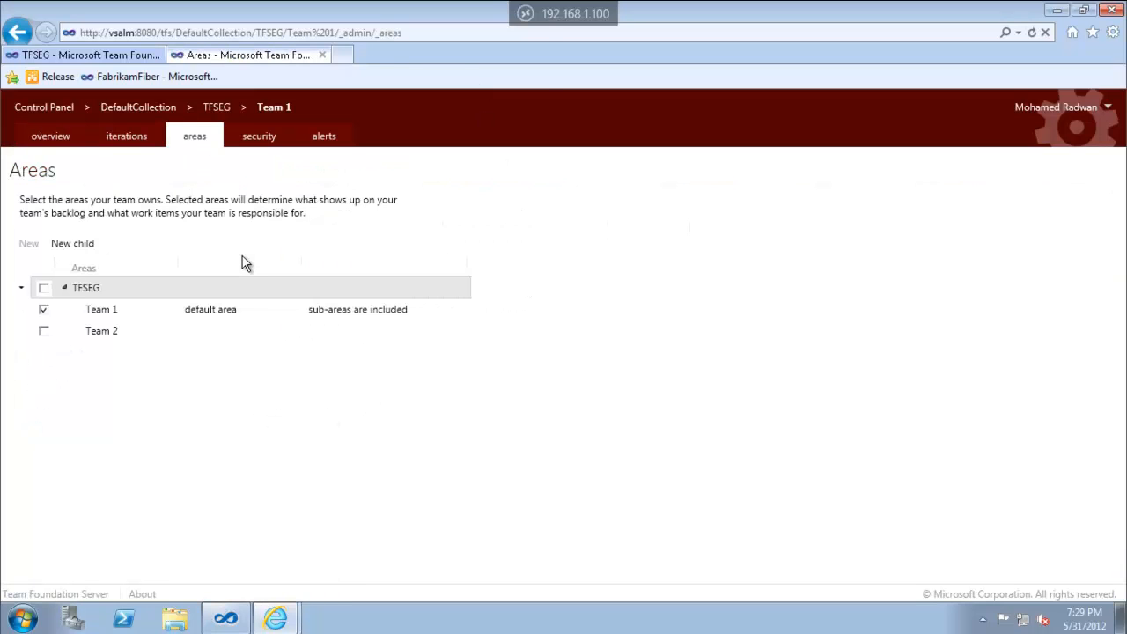
Untick Team 1's ownership of the Team 1 area and delete the Team 1 area path
left_click(45, 312)
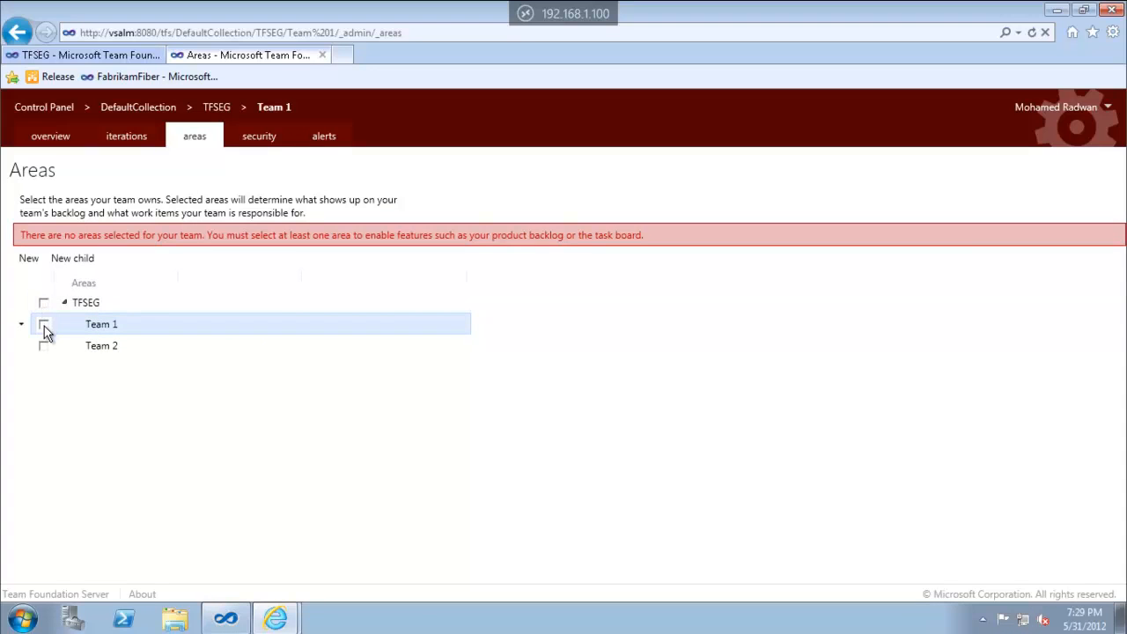
left_click(22, 326)
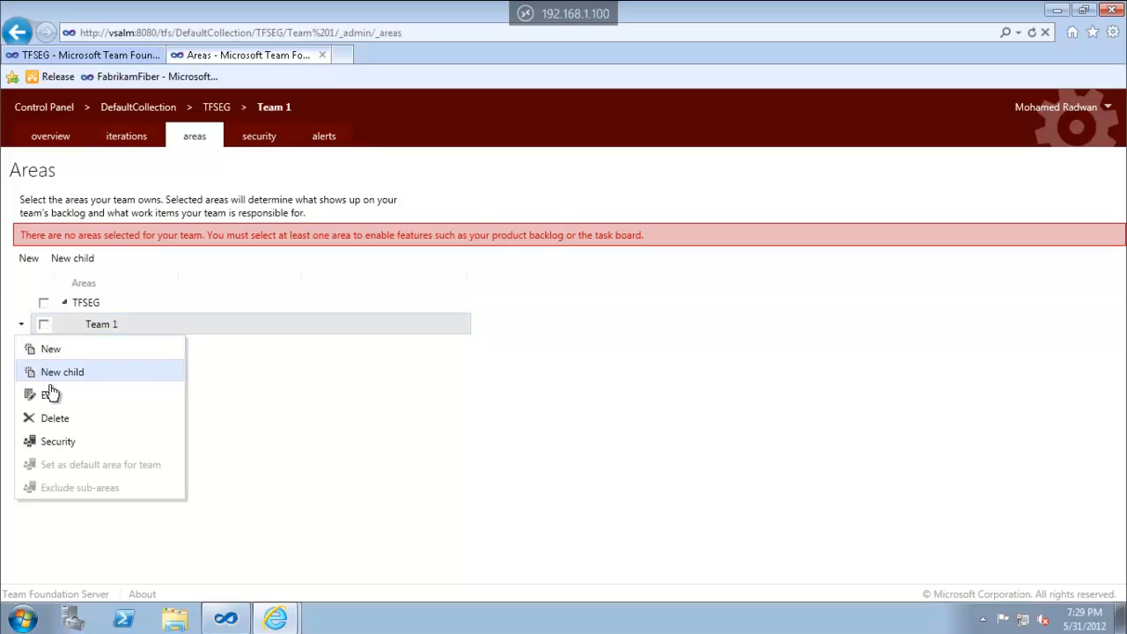
left_click(53, 418)
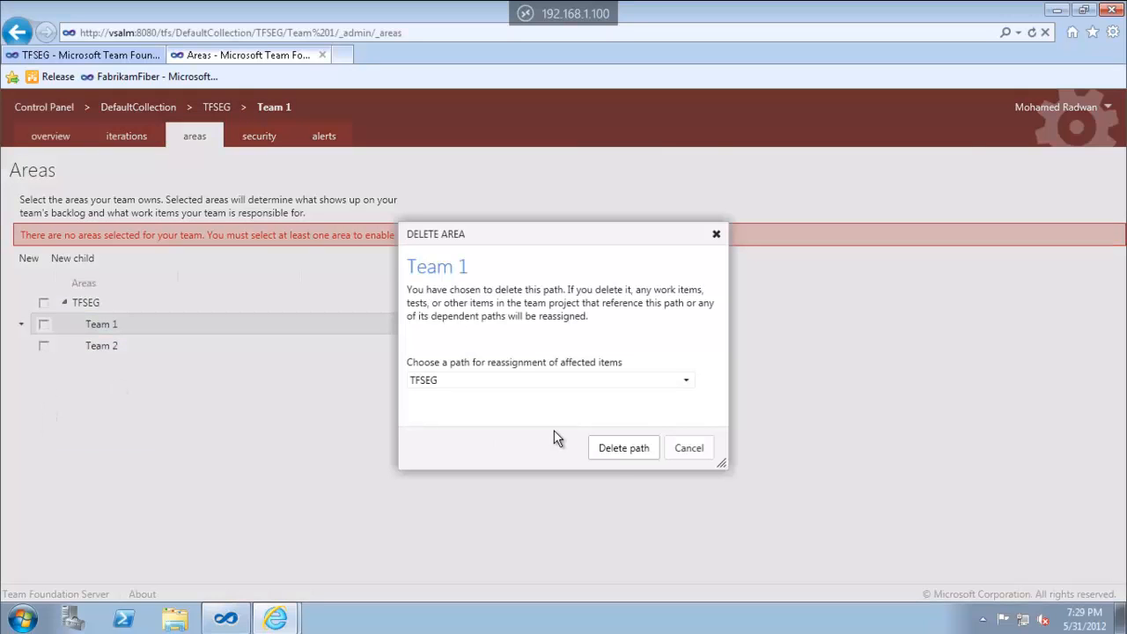
left_click(622, 448)
Delete the Team 2 area path
left_click(23, 328)
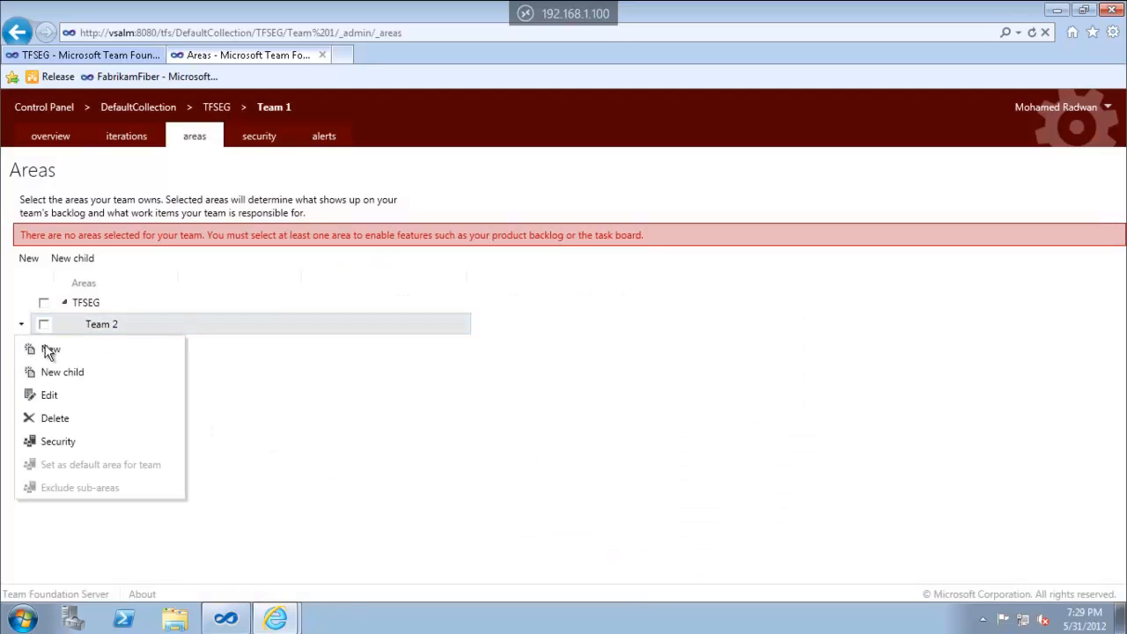
left_click(56, 418)
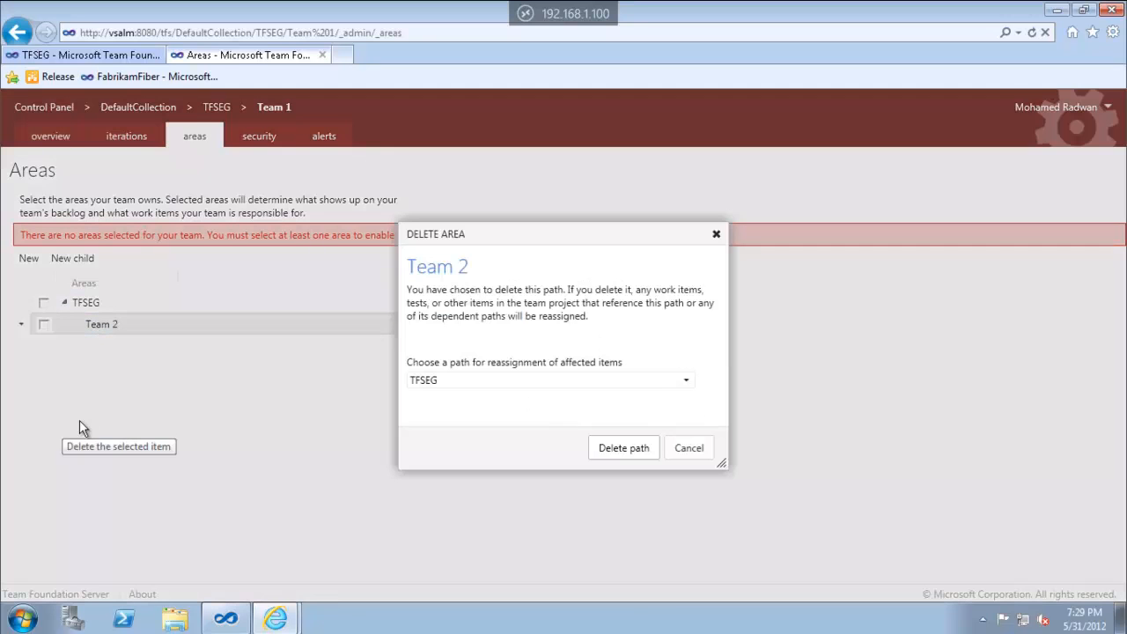
left_click(605, 447)
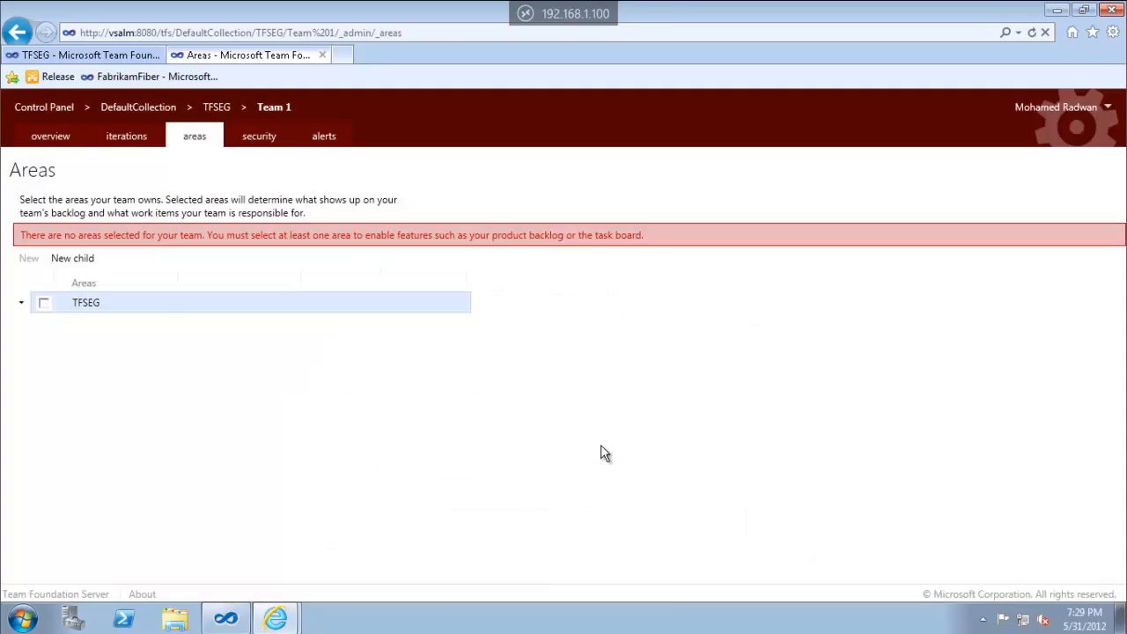
Create HR and Payment child areas under the TFSEG root area
left_click(88, 261)
type("HR")
key("Return")
left_click(97, 302)
left_click(81, 261)
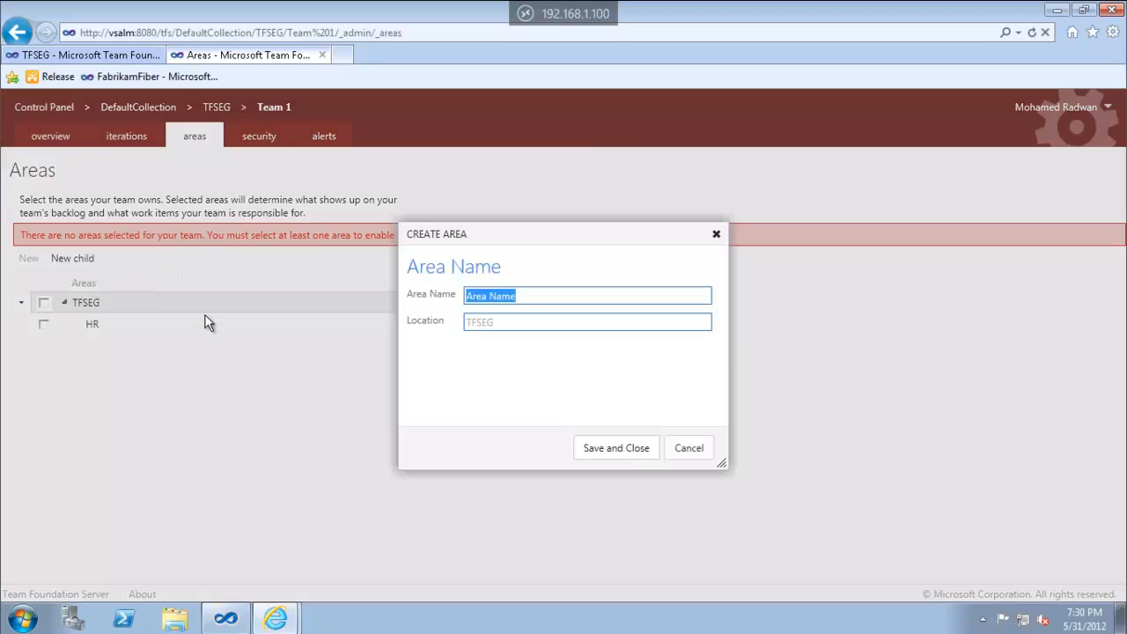
type("Payment")
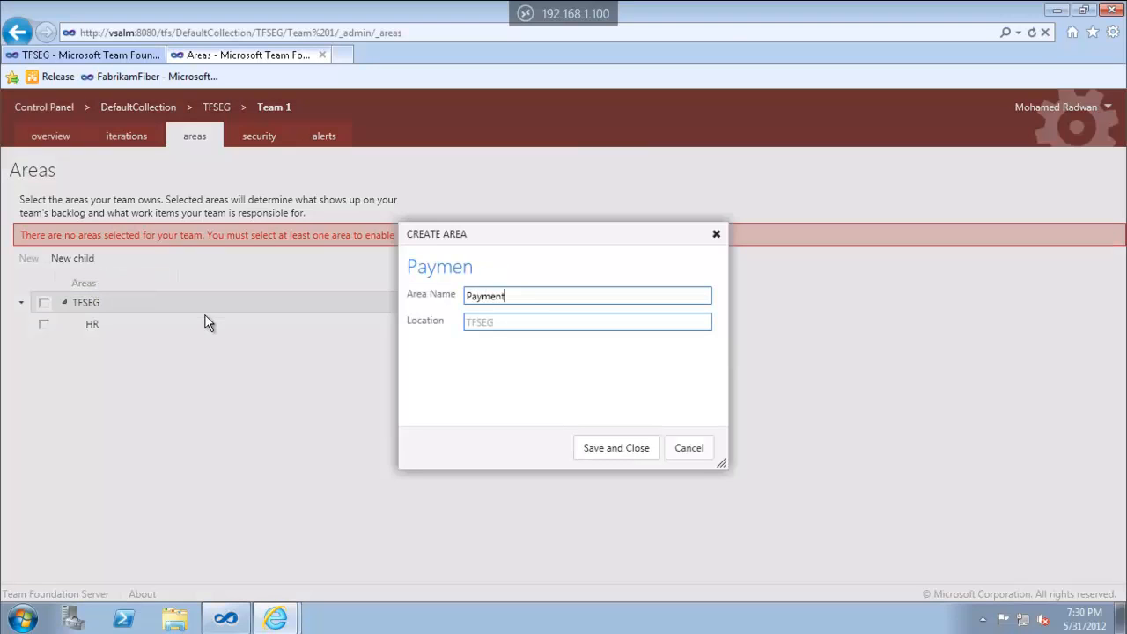
key("Return")
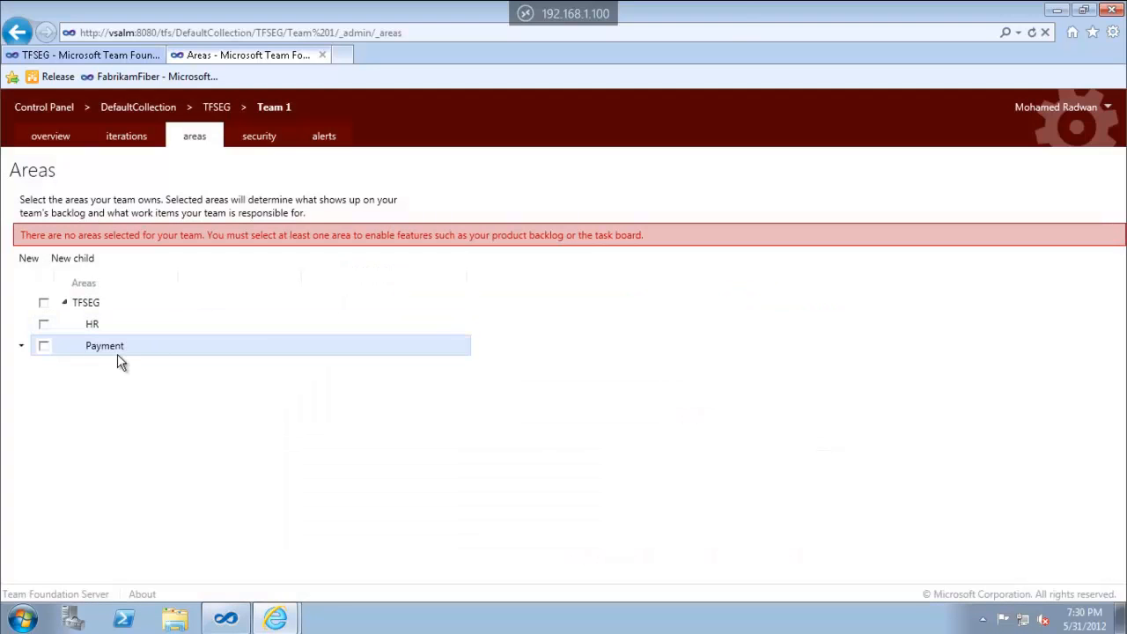
Add Cash and Credit sub-areas under Payment and make Payment Team 1's area
left_click(86, 261)
type("Cash")
key("Return")
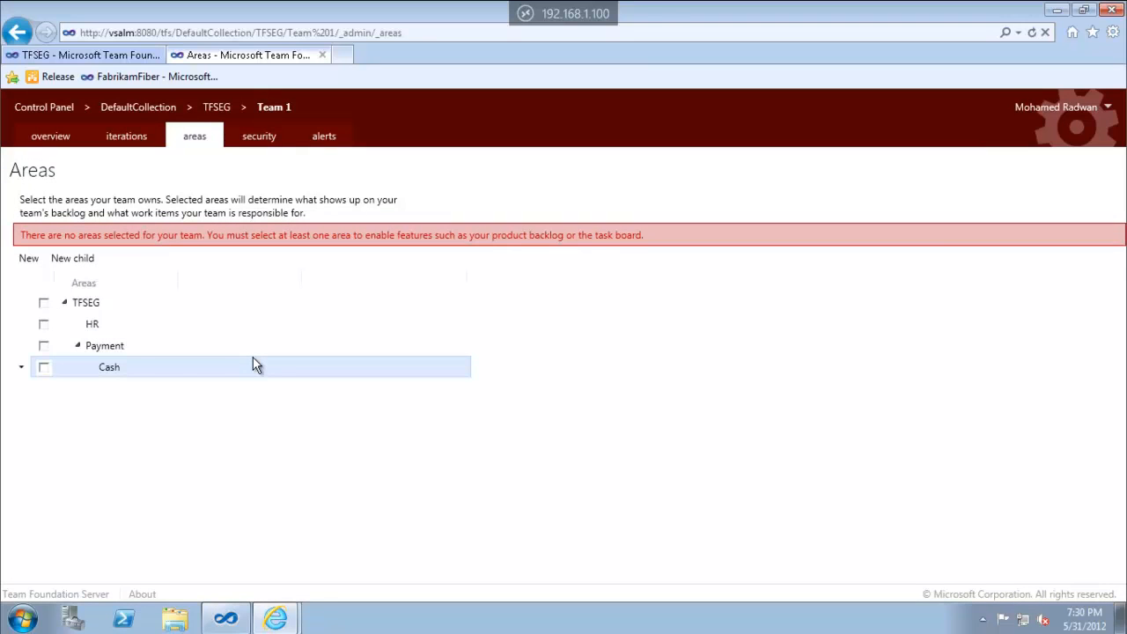
left_click(118, 350)
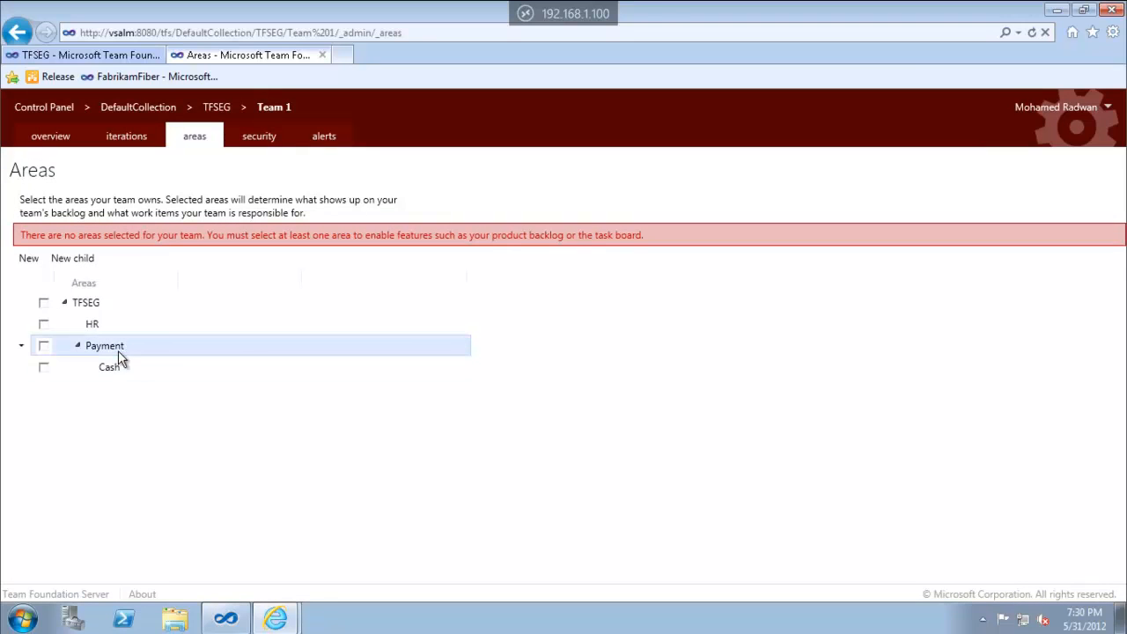
left_click(74, 259)
type("Credit")
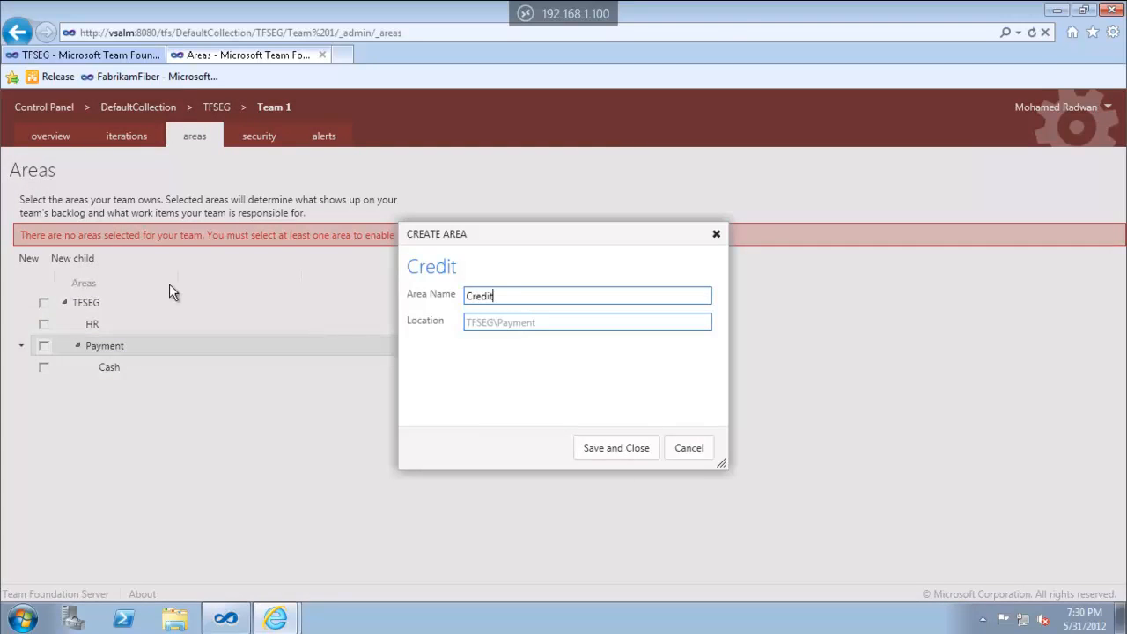
key("Return")
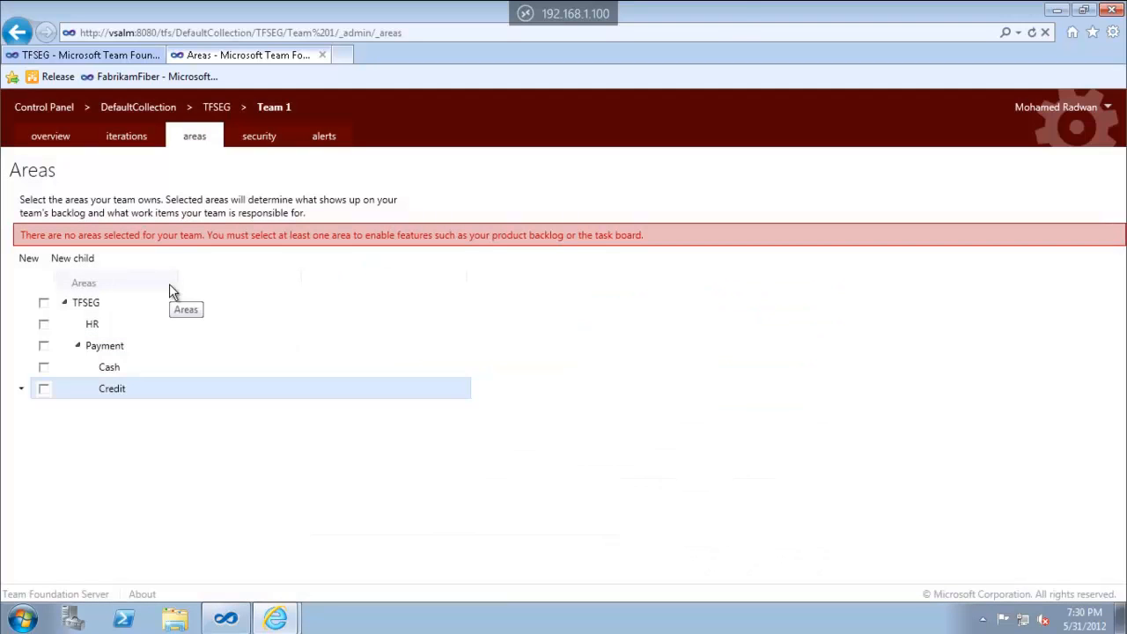
left_click(44, 345)
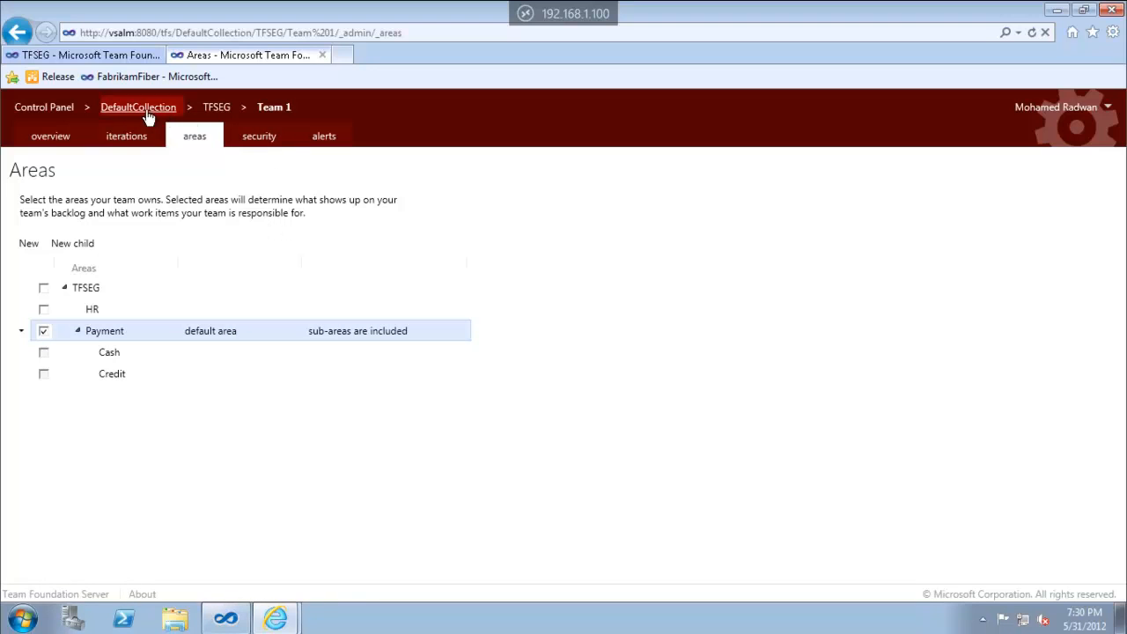
Go to Team 2's settings and assign it the HR area
left_click(50, 135)
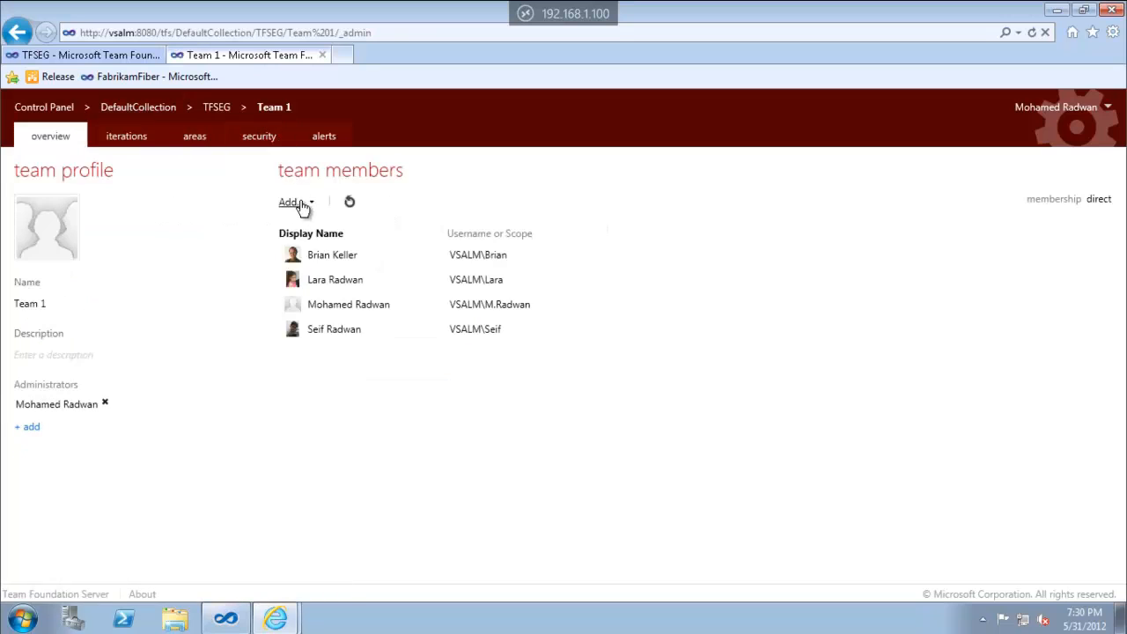
left_click(227, 107)
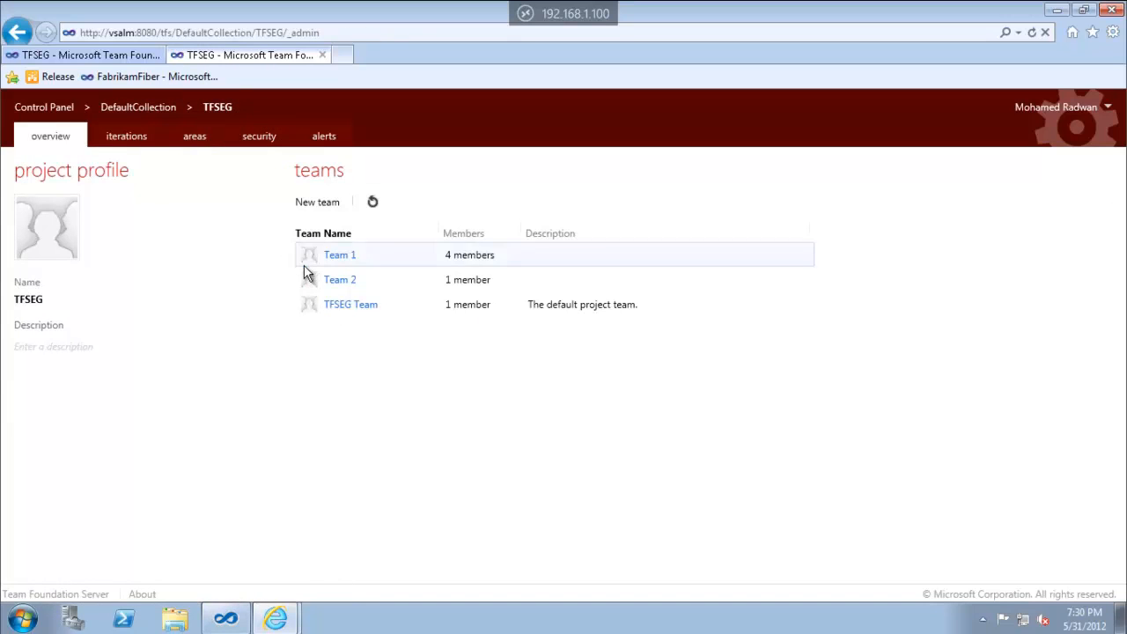
left_click(330, 282)
left_click(193, 133)
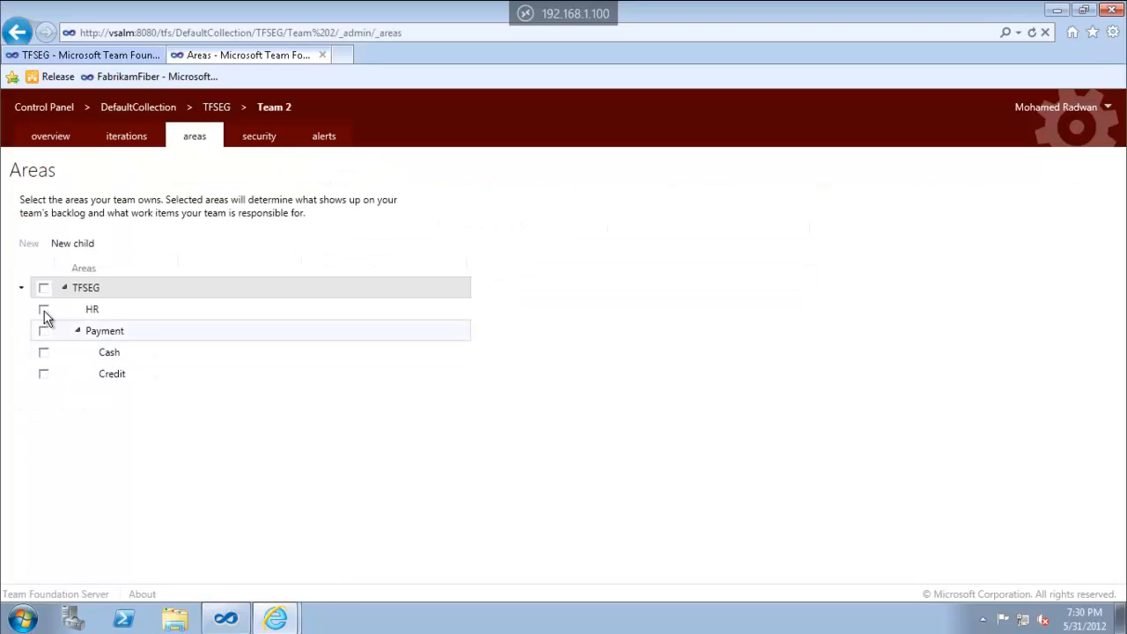
left_click(43, 310)
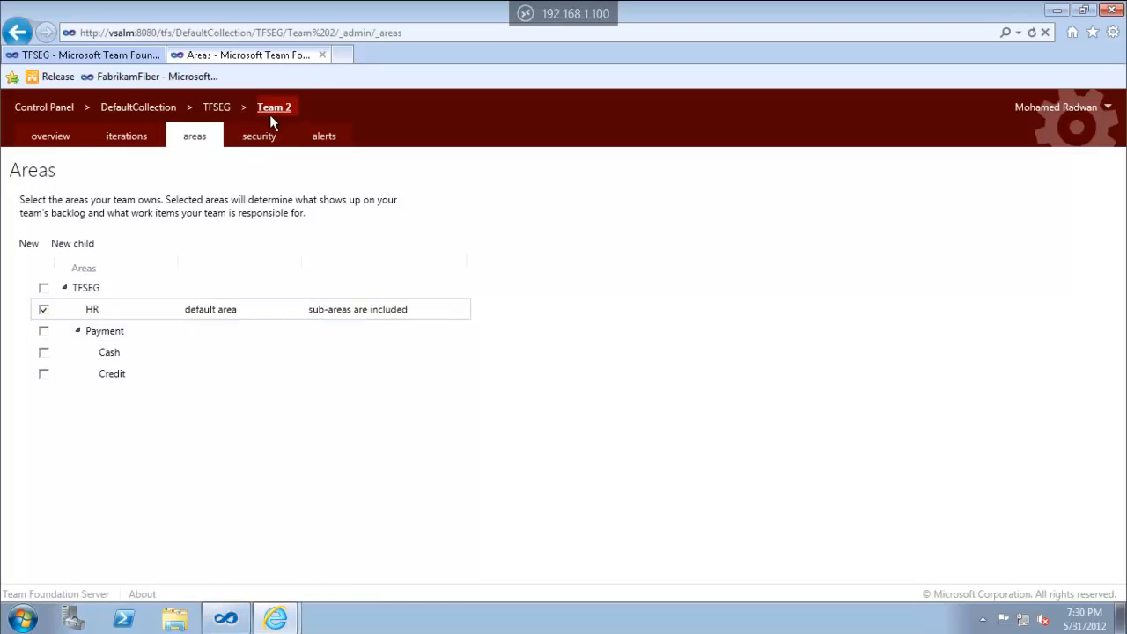
Select Release 2 as Team 2's iteration and return to TFSEG's teams list
left_click(134, 141)
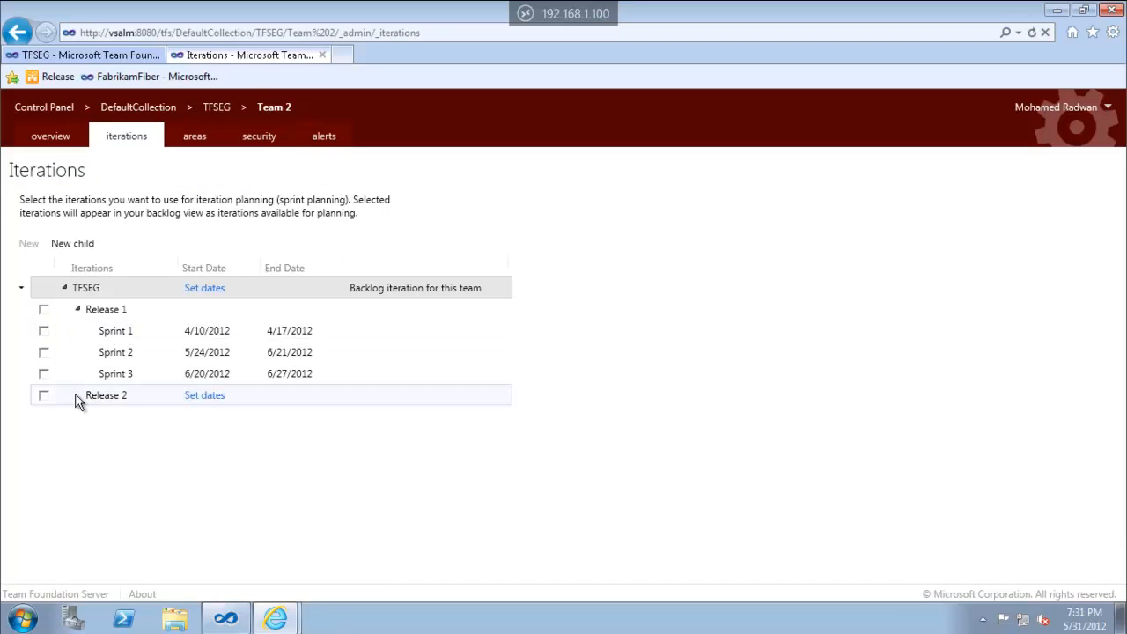
left_click(45, 396)
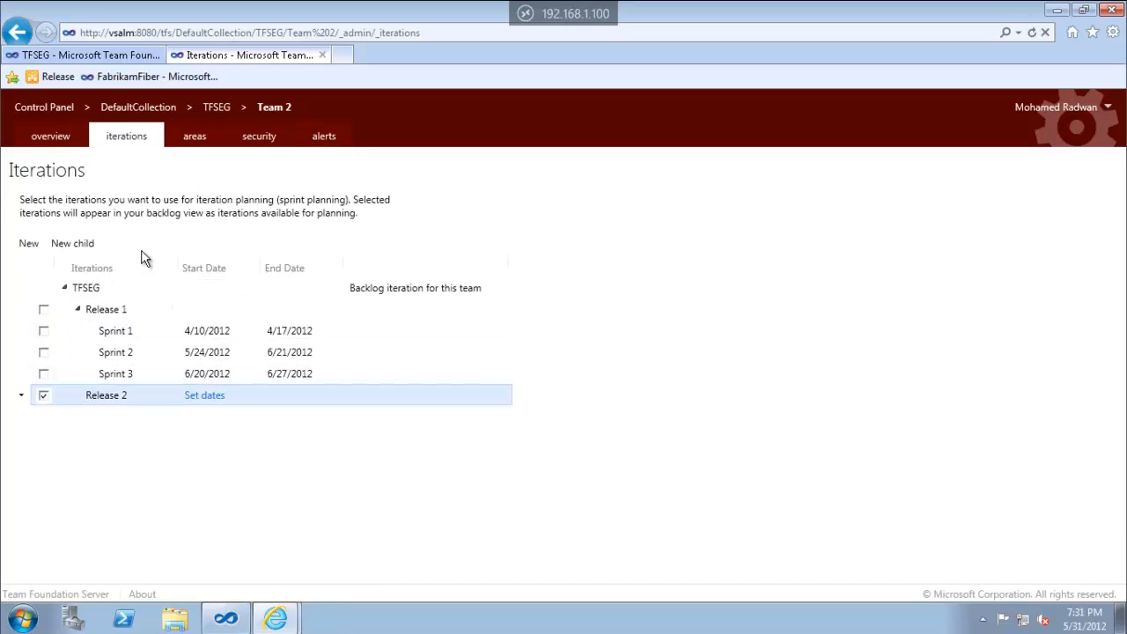
left_click(220, 113)
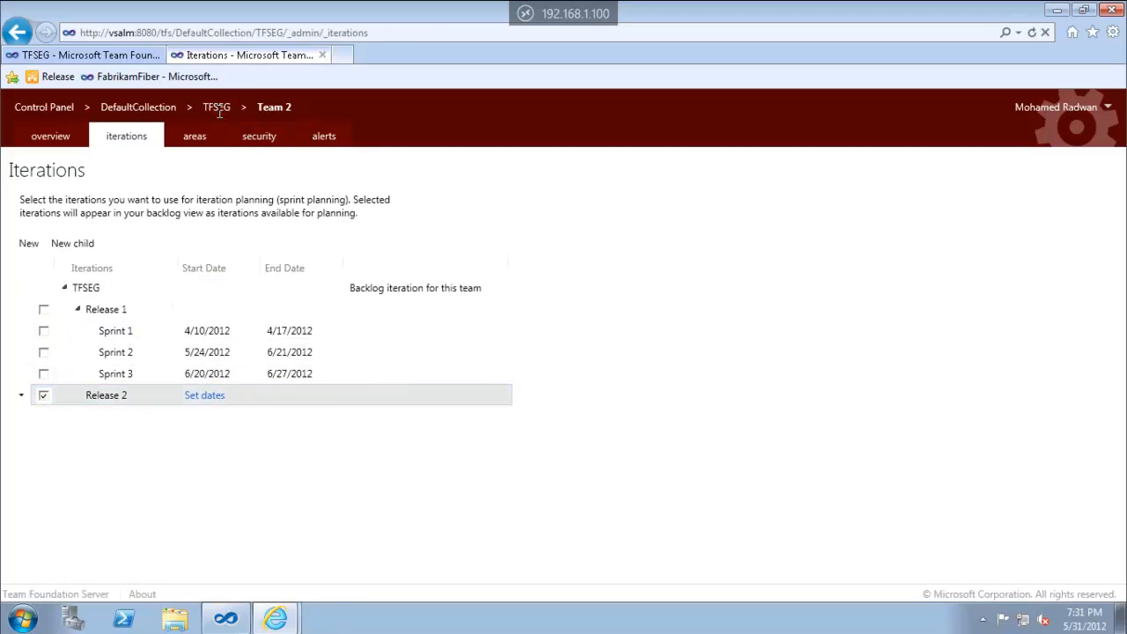
left_click(50, 136)
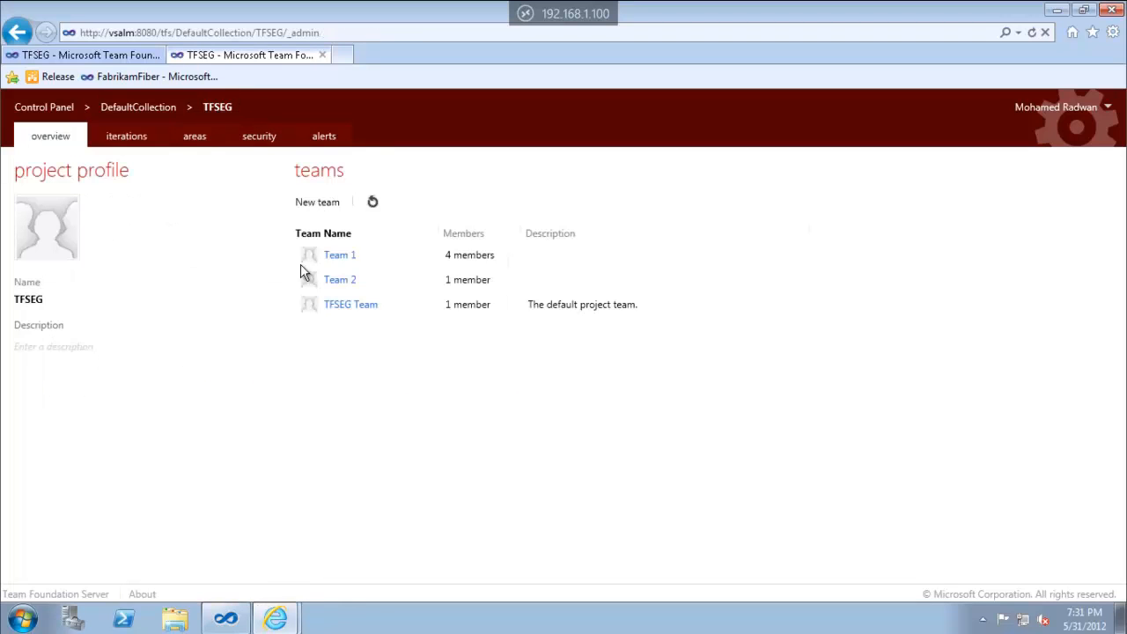
Tick Sprint 1, Sprint 2 and Sprint 3 as Team 1's iterations, then return to TFSEG's teams list
left_click(334, 263)
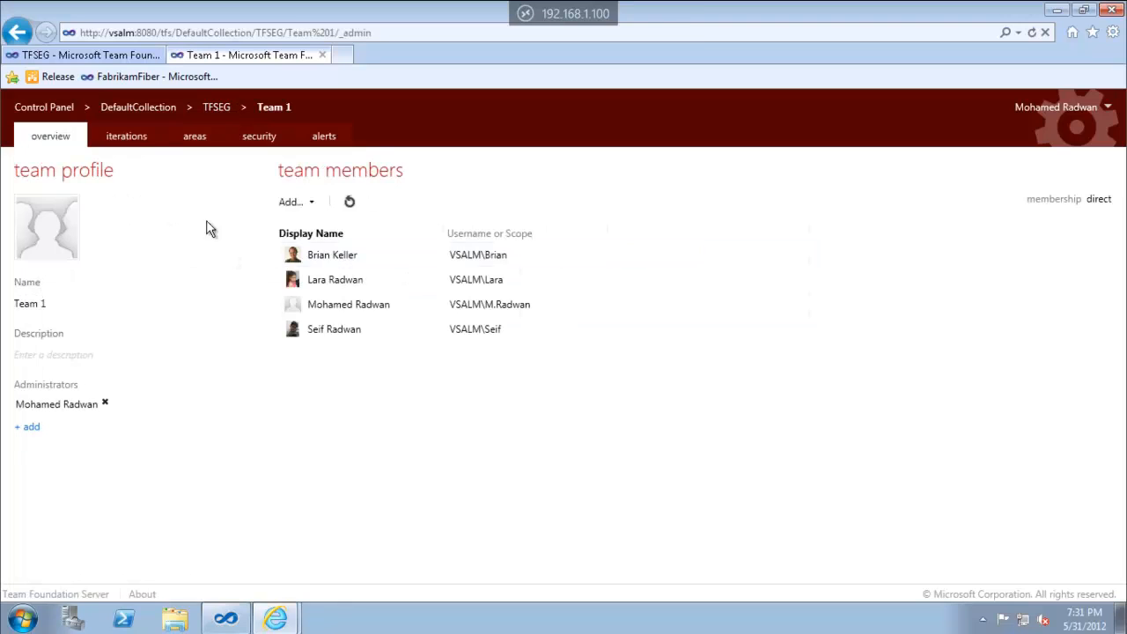
left_click(144, 143)
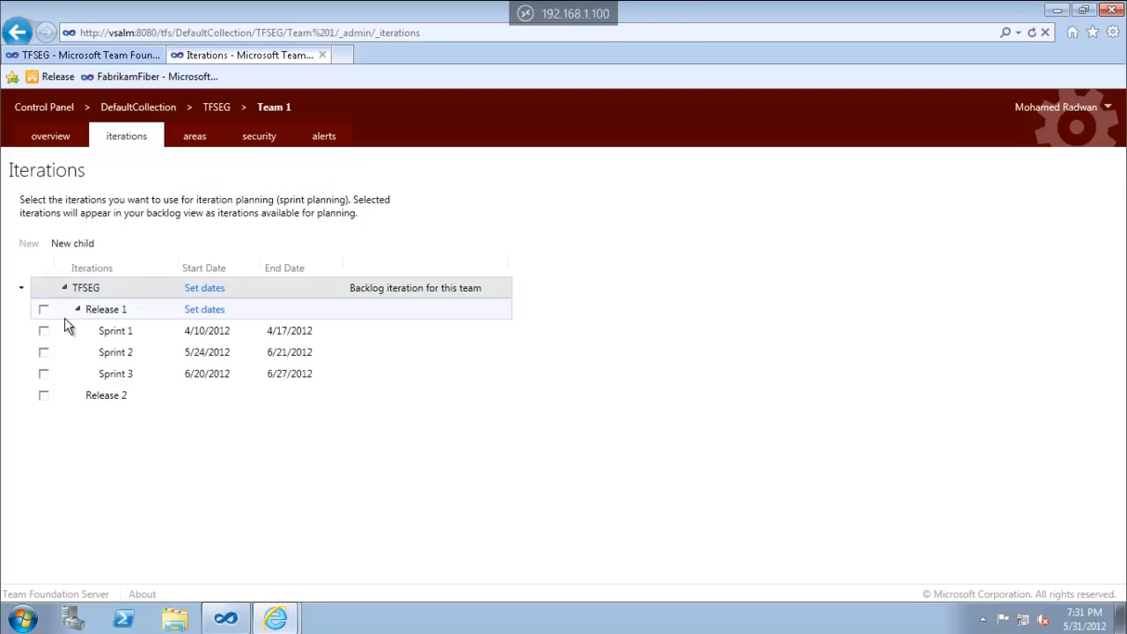
left_click(44, 332)
left_click(44, 352)
left_click(43, 374)
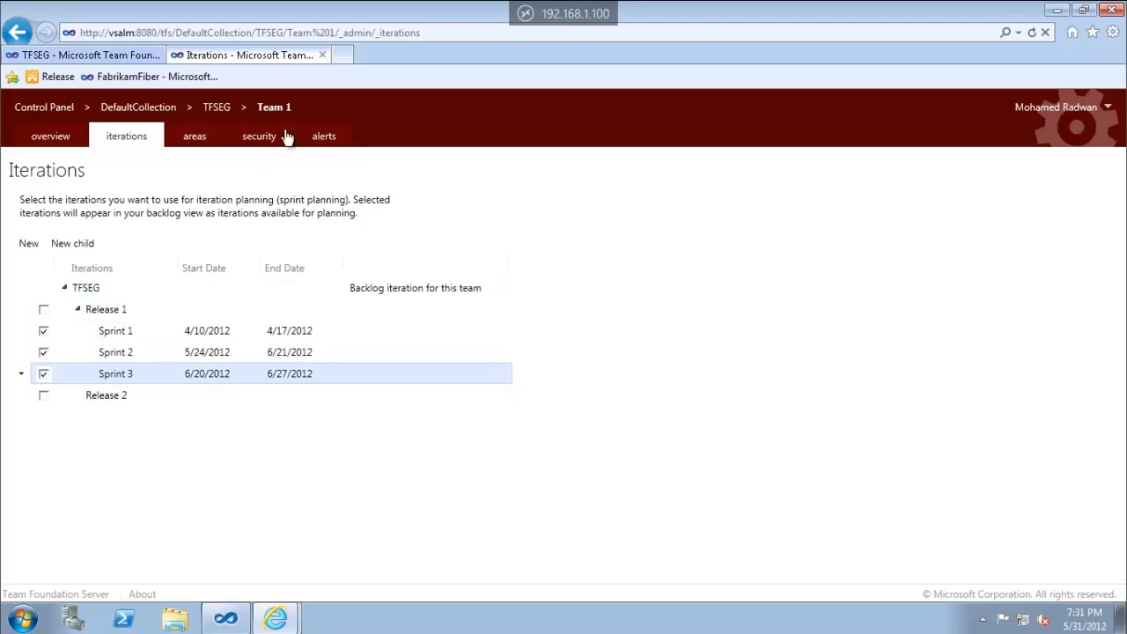
left_click(216, 107)
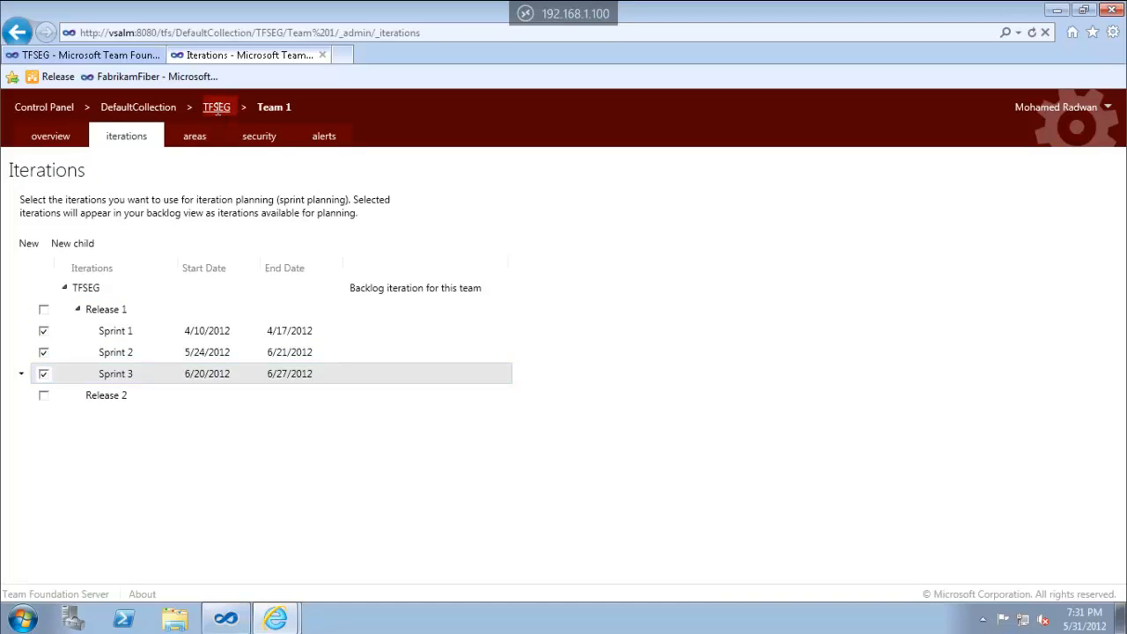
left_click(67, 141)
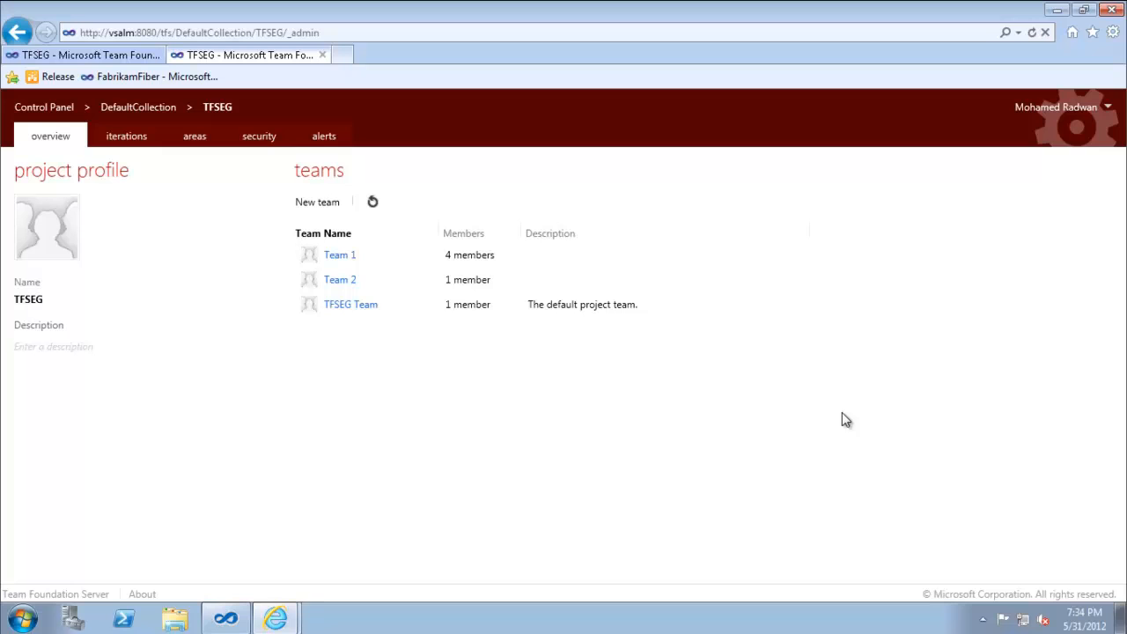
Return to the TFSEG home page and open its Product Backlog under WORK
left_click(133, 57)
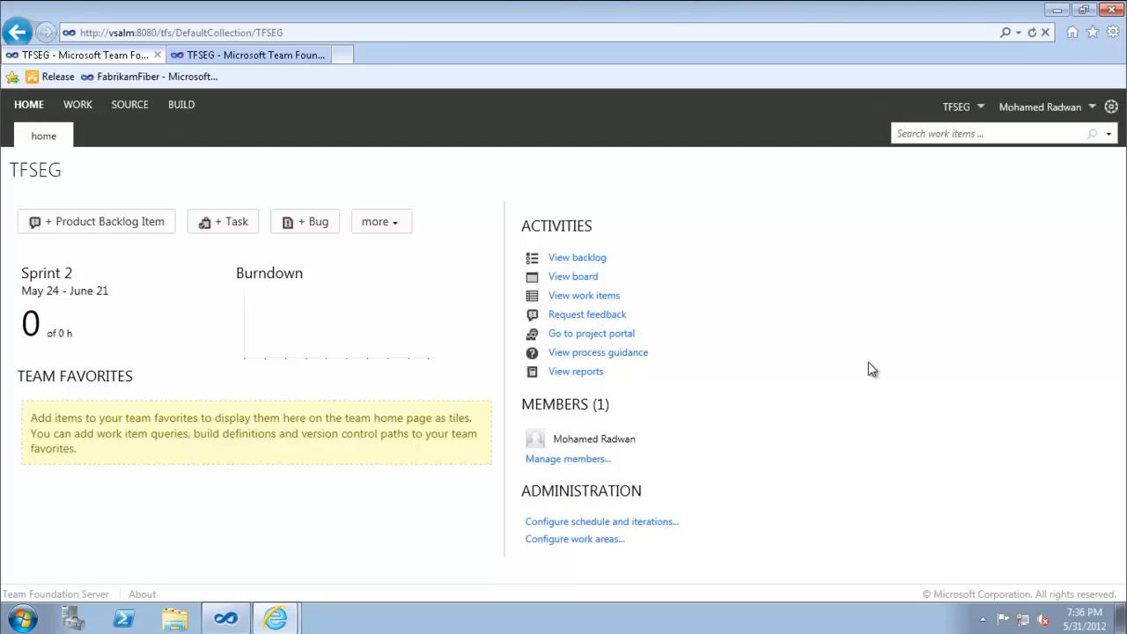
left_click(76, 105)
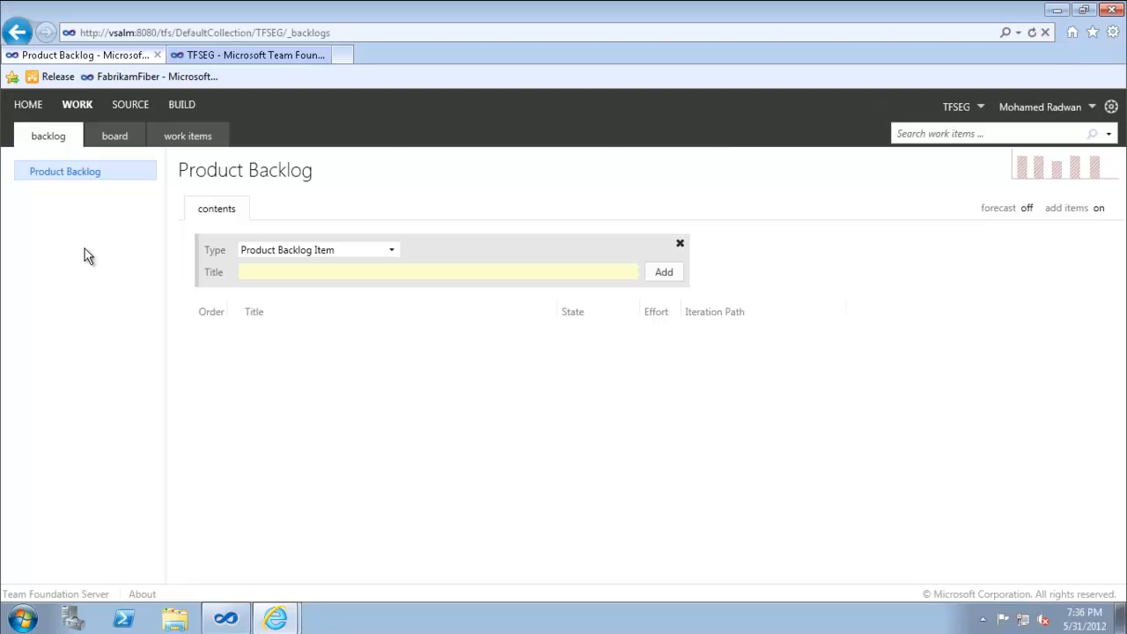
mouse_move(556, 15)
Browse all teams, choose Team 1 and navigate to its product backlog
left_click(983, 106)
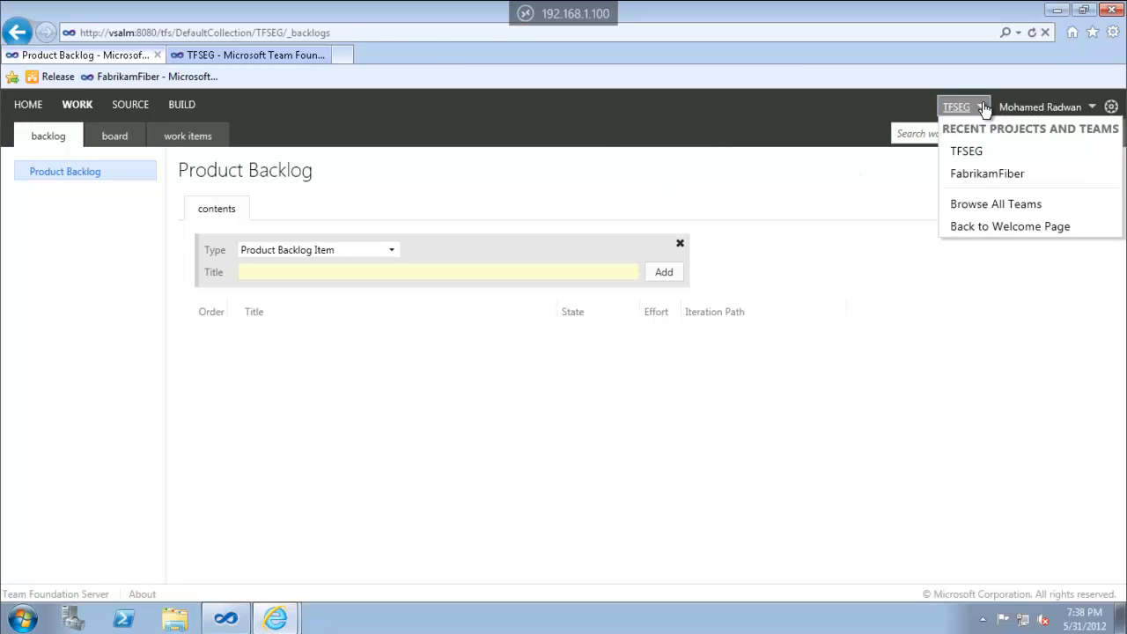
left_click(974, 204)
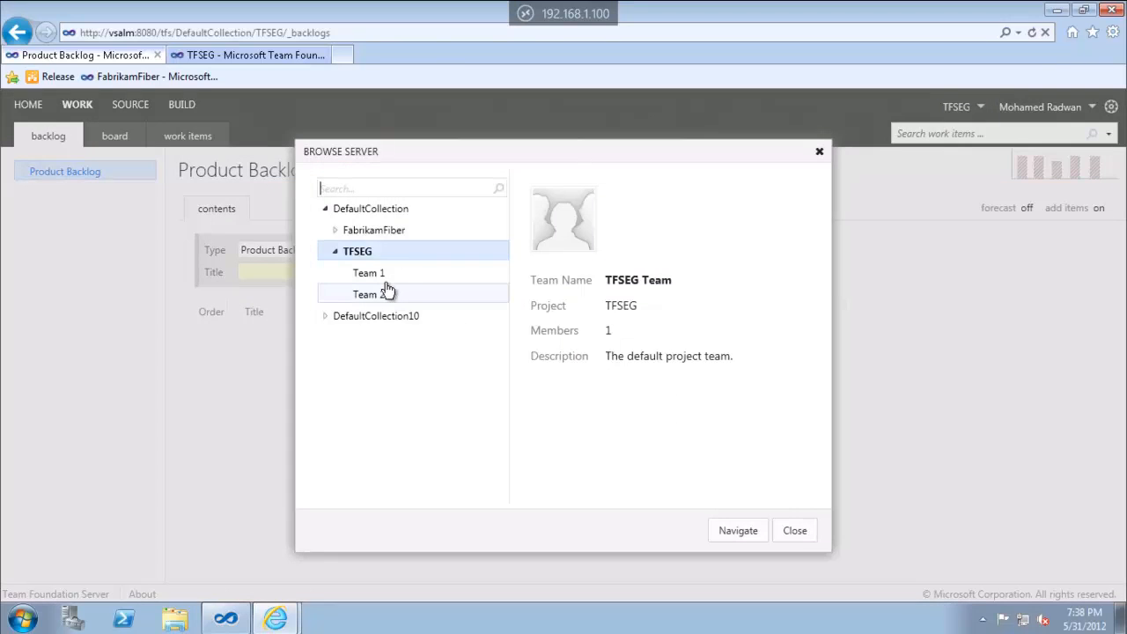
double_click(384, 274)
left_click(740, 532)
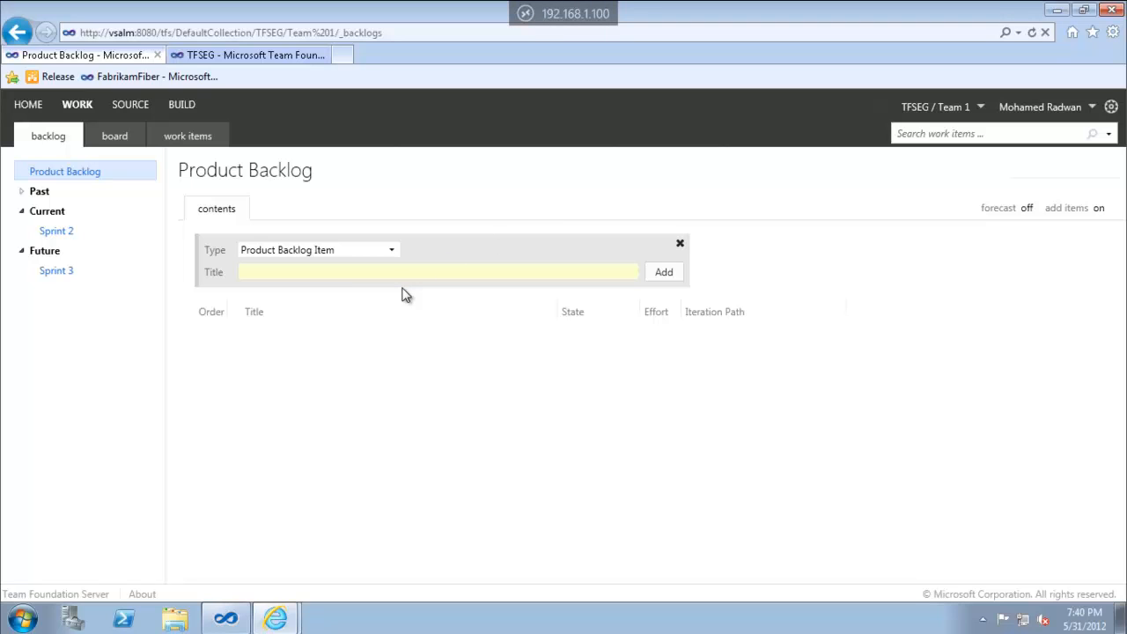
Start a new product backlog item titled 'BBI 1' from Team 1's home page
left_click(31, 111)
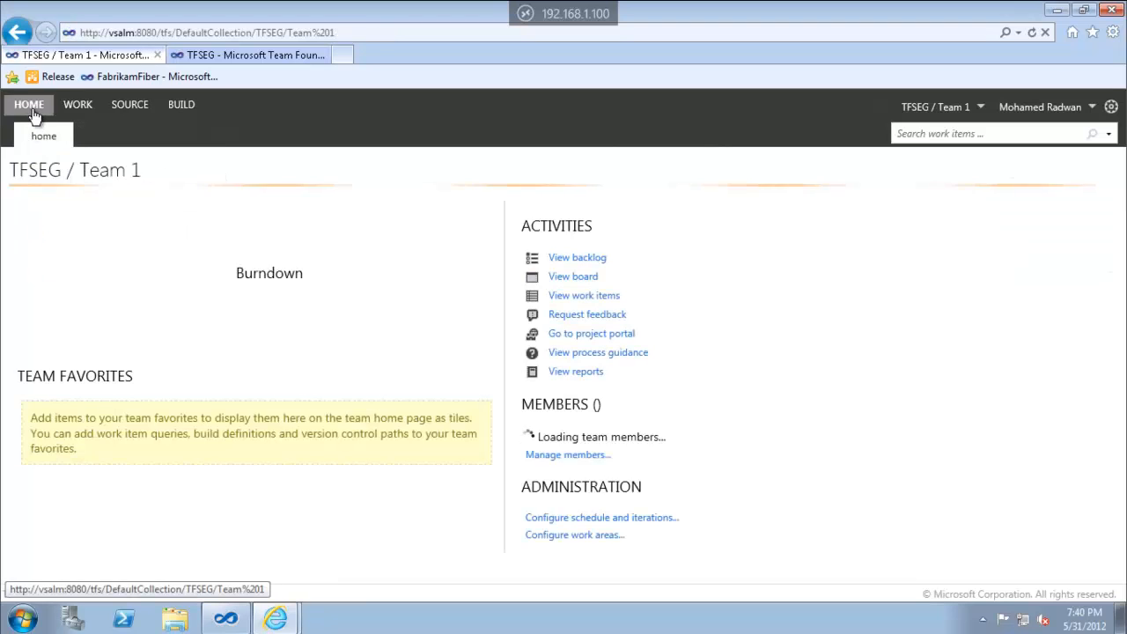
left_click(132, 225)
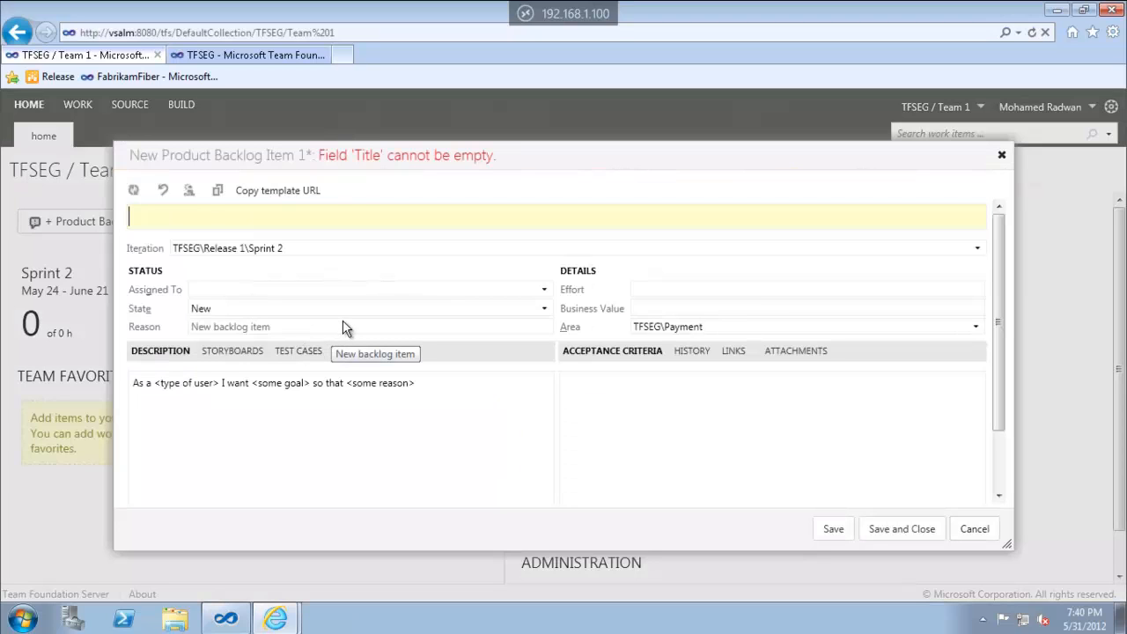
type("BBI 1")
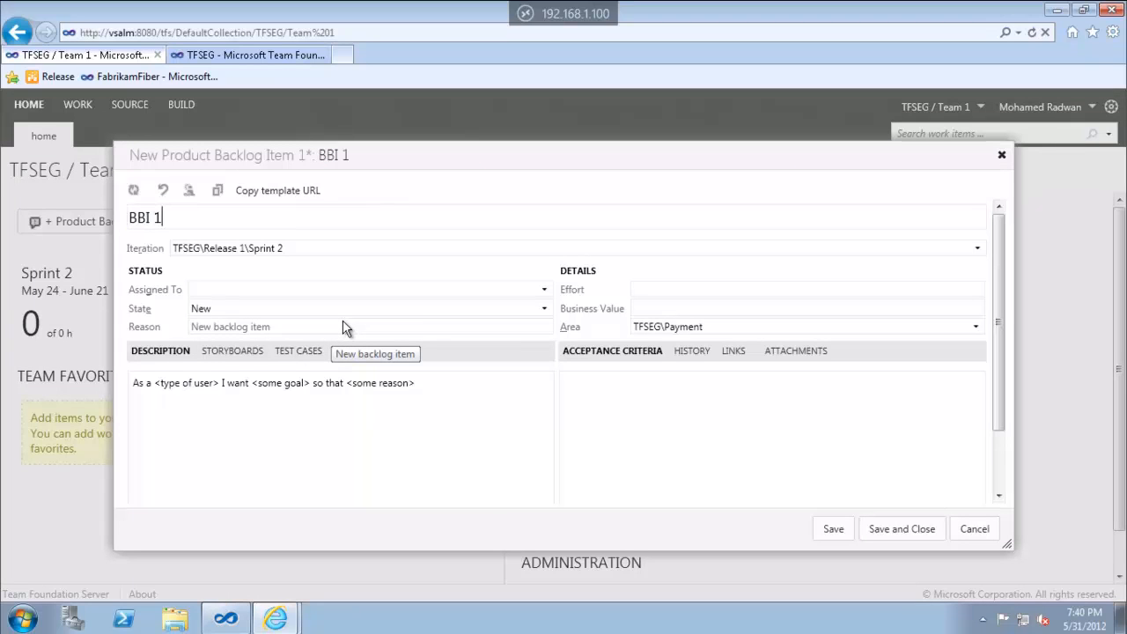
Set BBI 1's iteration to Release 2 and area to HR, then save it
left_click(977, 249)
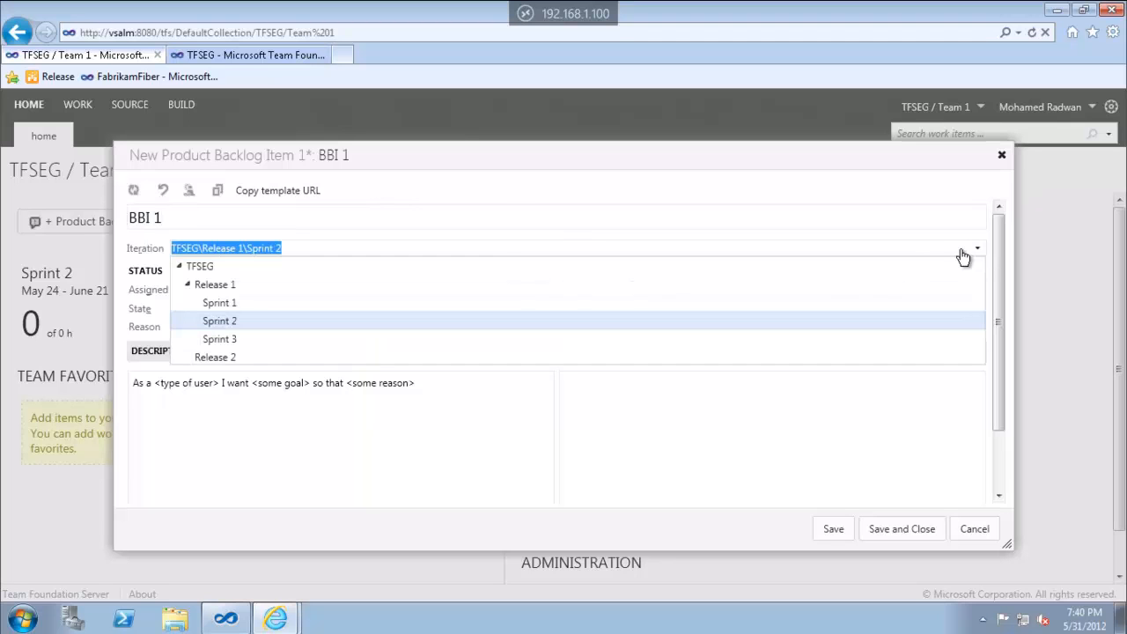
left_click(187, 285)
left_click(187, 286)
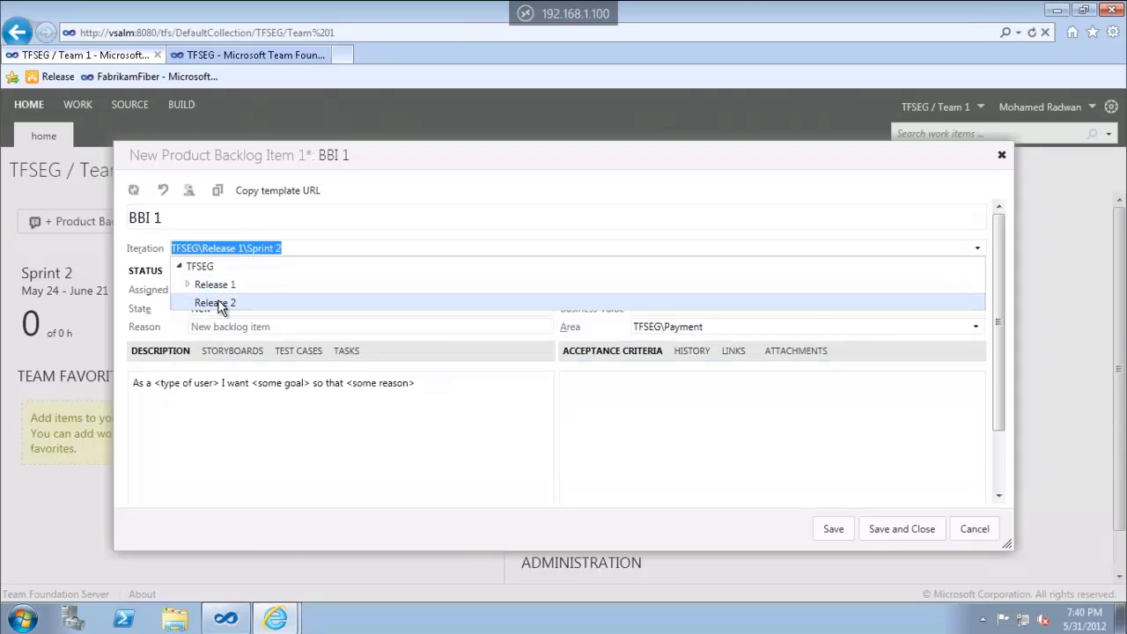
left_click(220, 303)
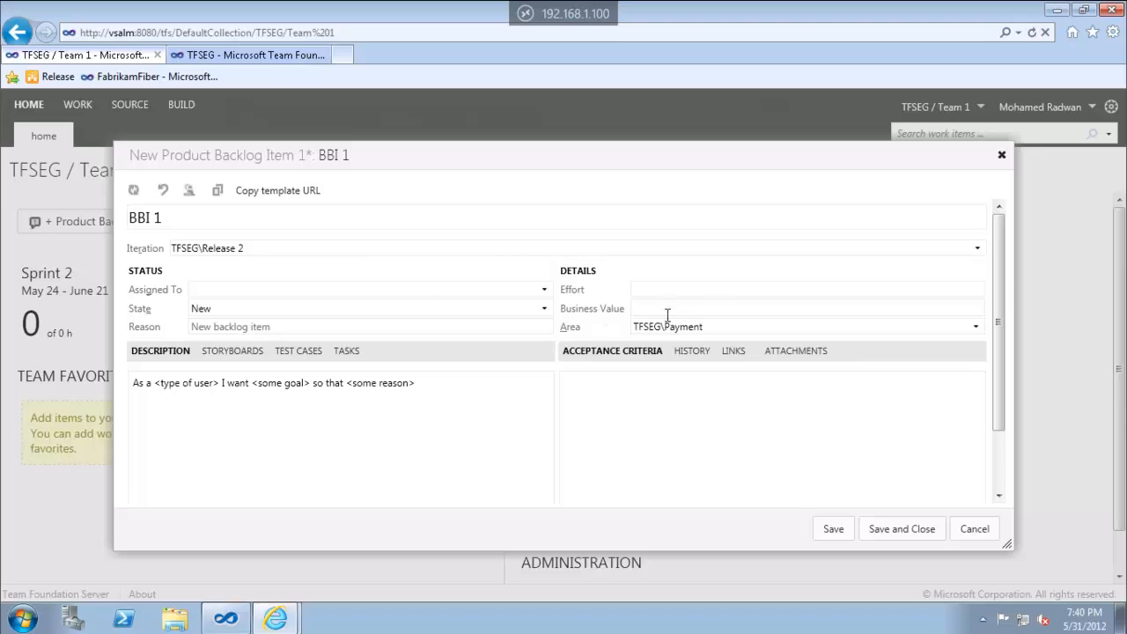
left_click(975, 328)
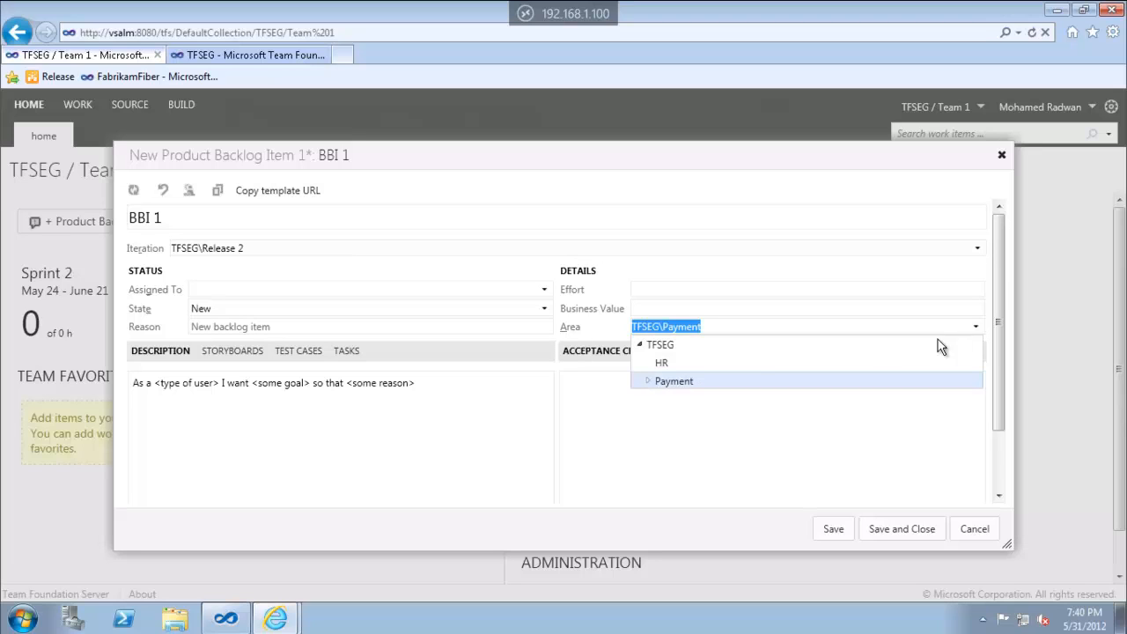
left_click(661, 365)
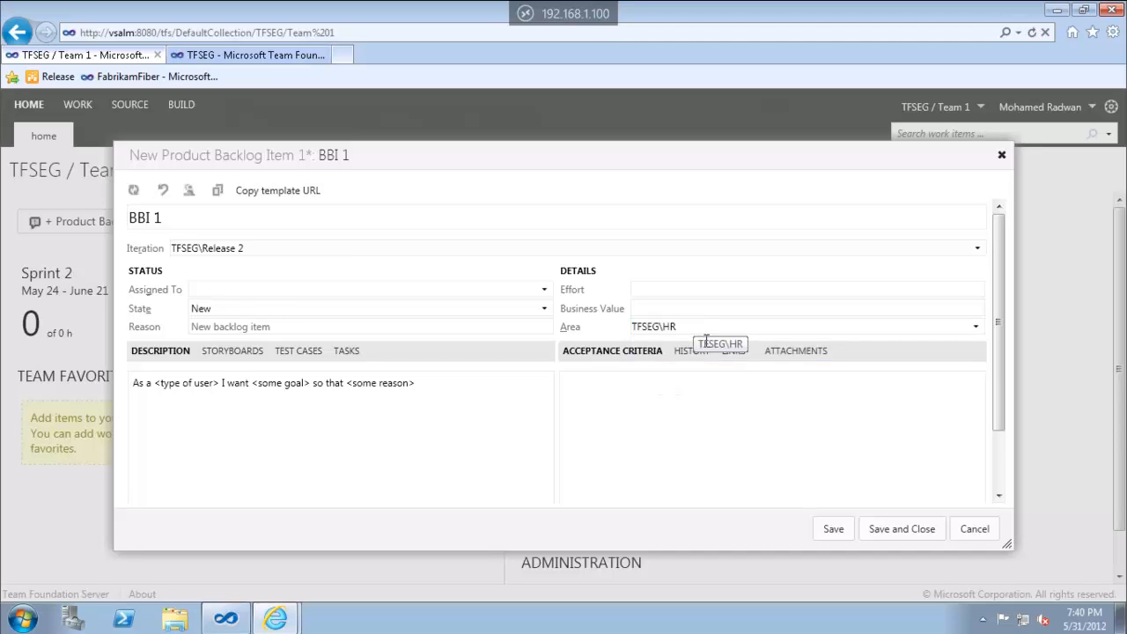
left_click(893, 530)
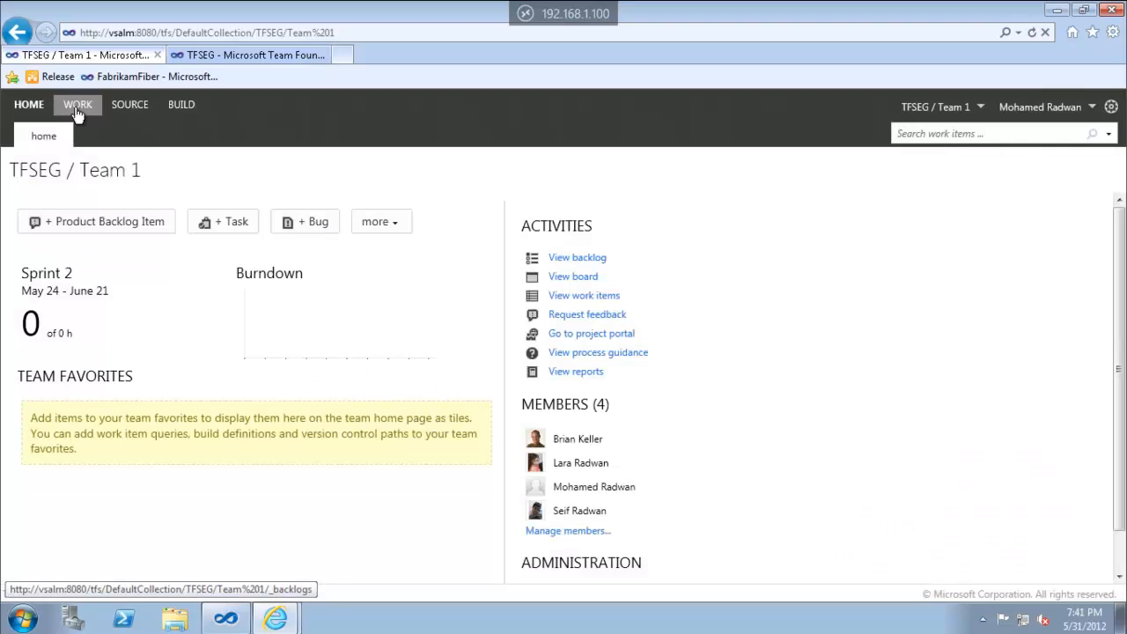
left_click(78, 107)
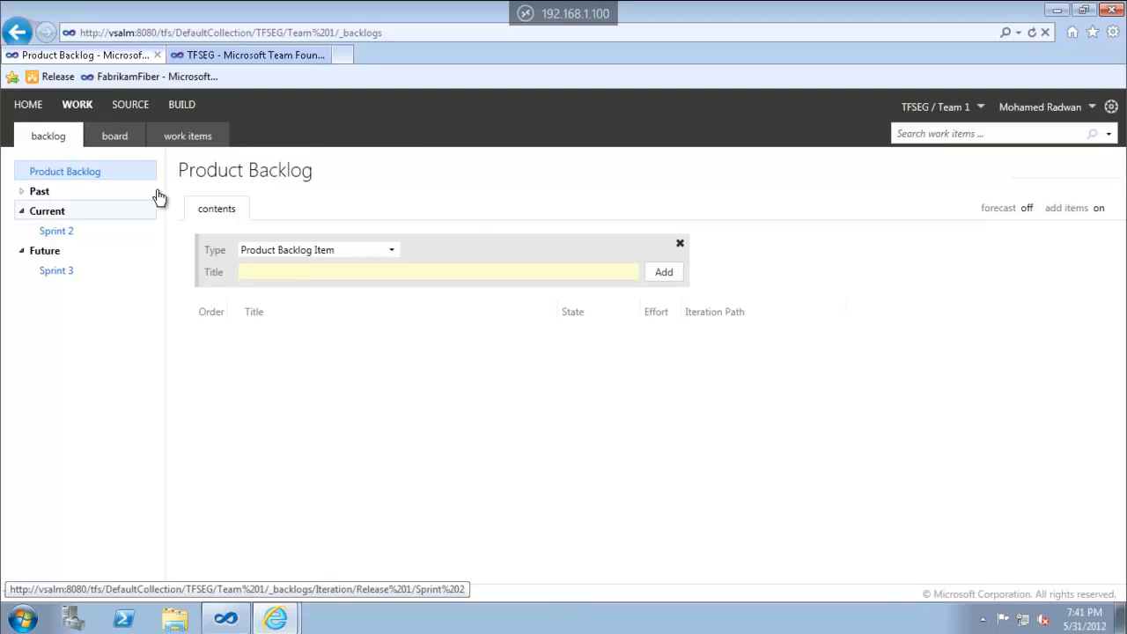
Run the Shared Queries Sprint Backlog query with its Iteration Path filter widened to TFSEG
left_click(201, 138)
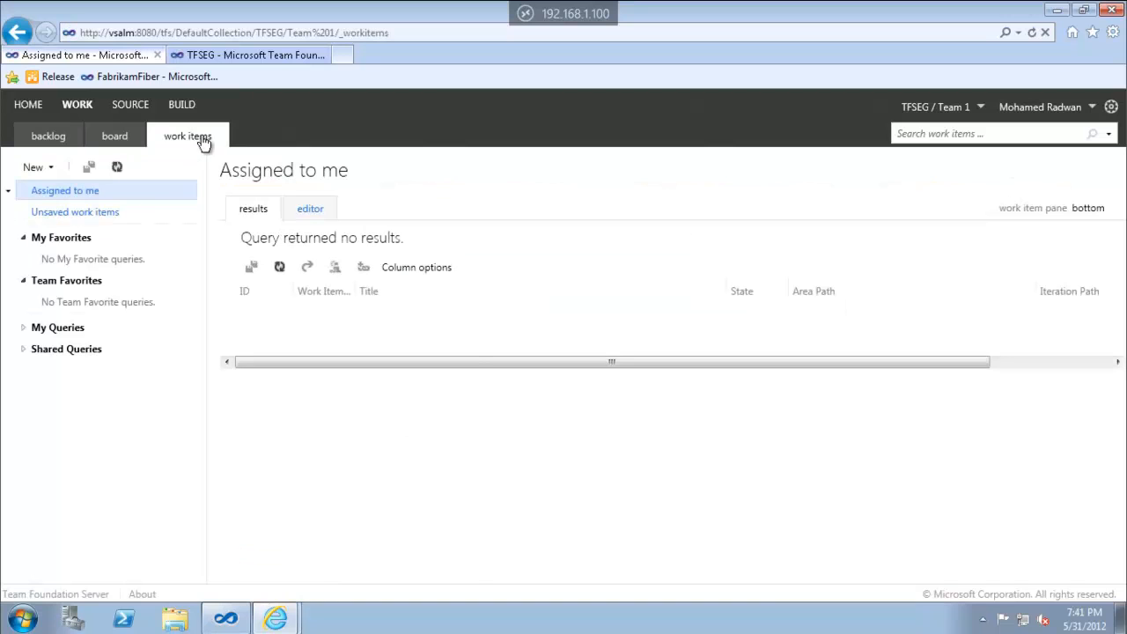
left_click(22, 351)
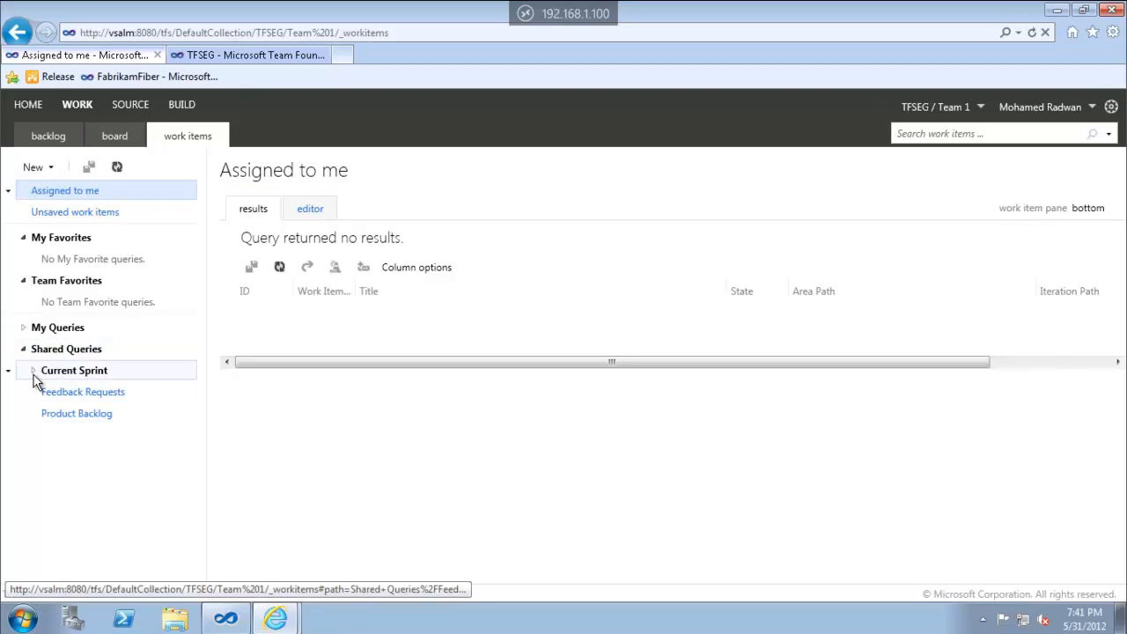
left_click(33, 371)
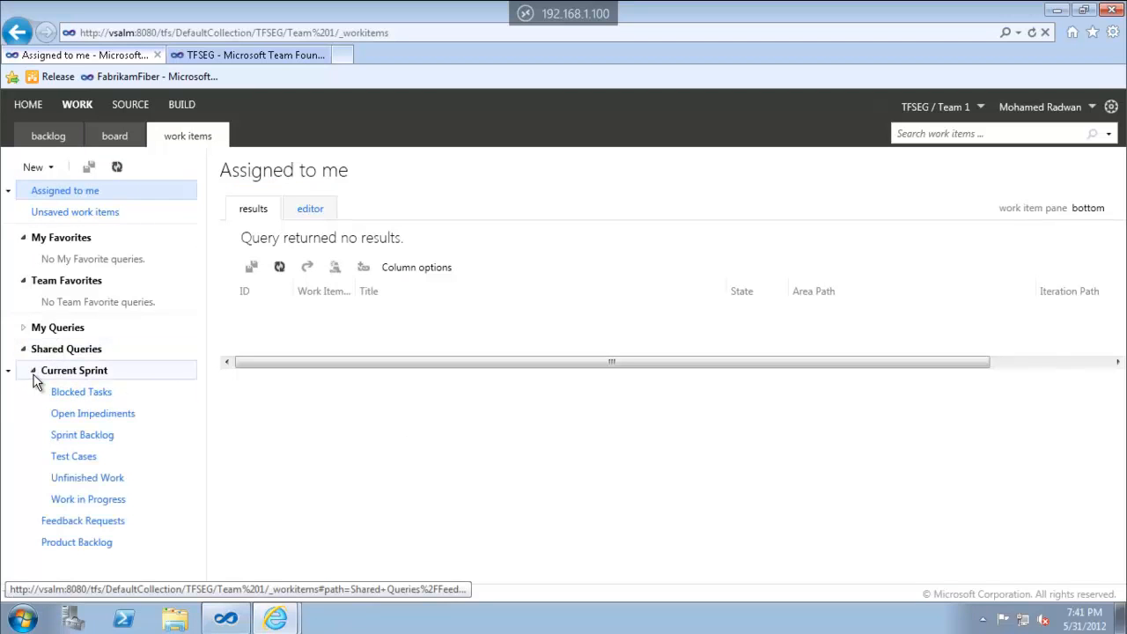
left_click(75, 440)
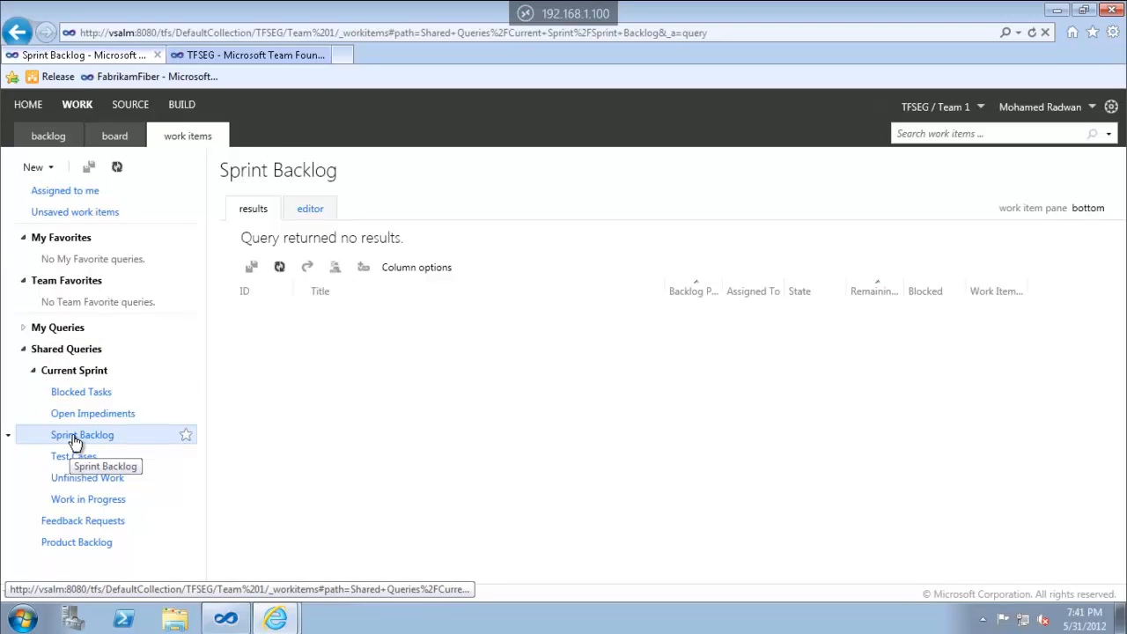
left_click(309, 213)
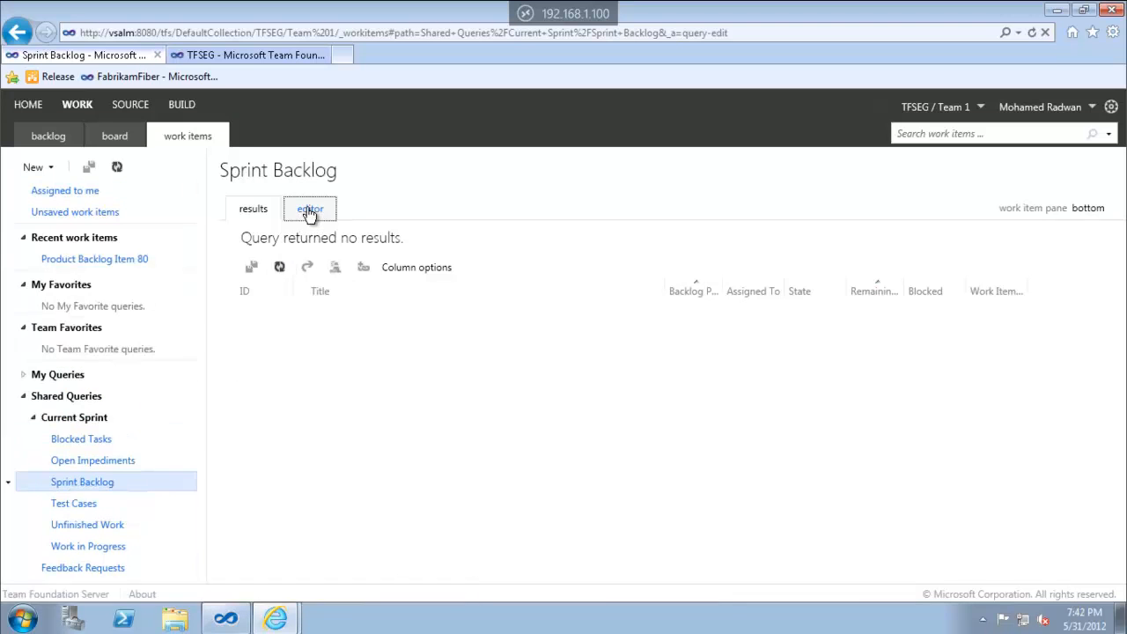
left_click(846, 354)
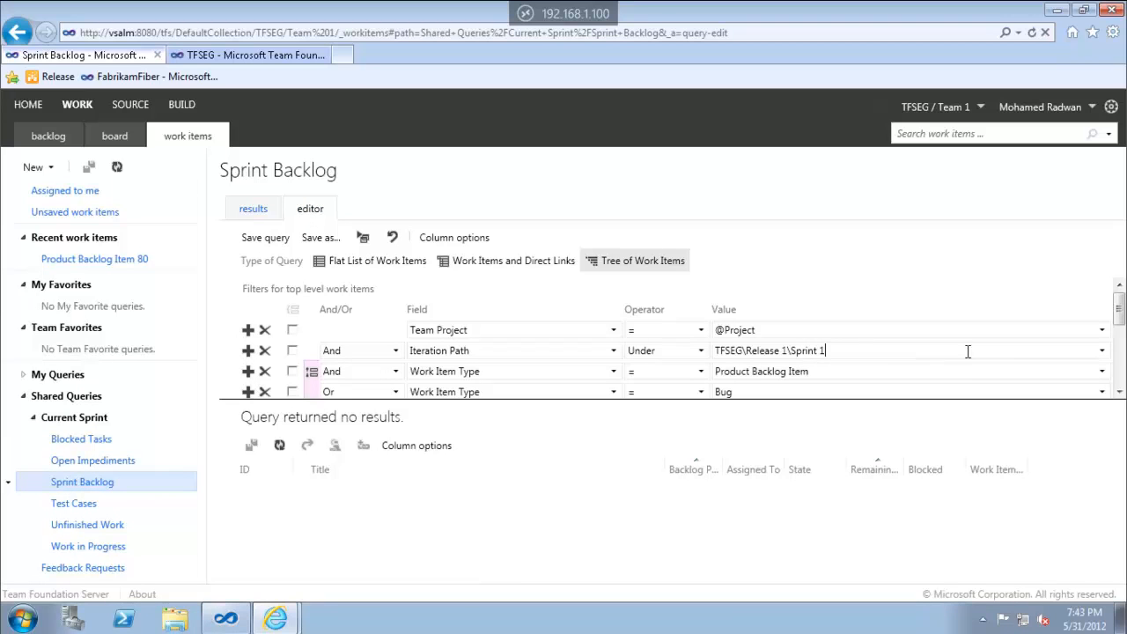
left_click(1100, 354)
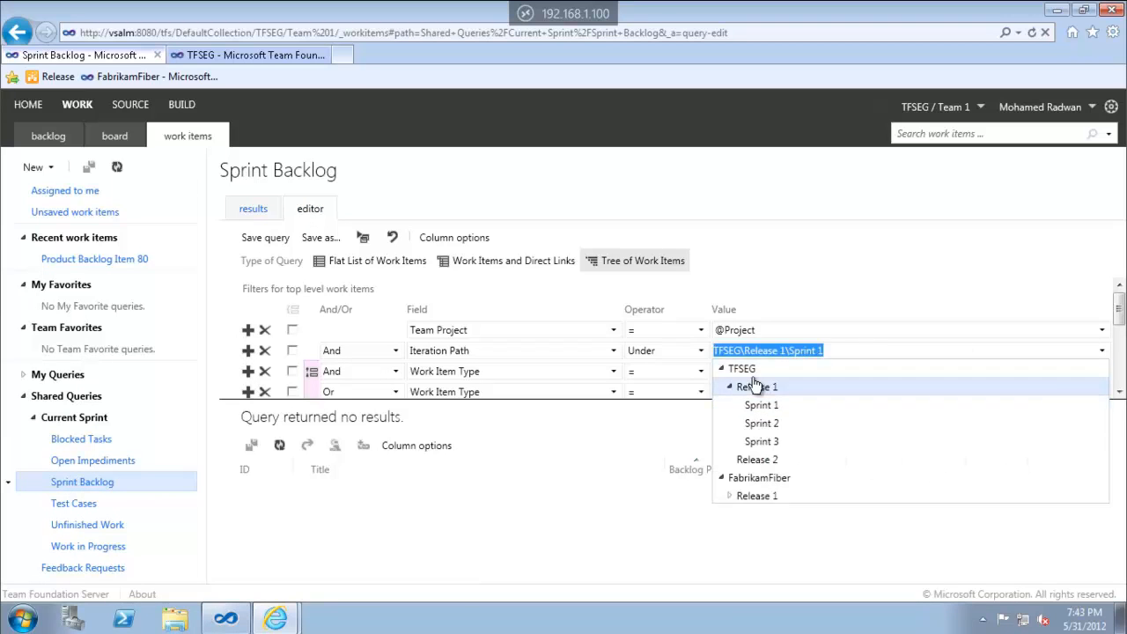
left_click(743, 369)
left_click(363, 246)
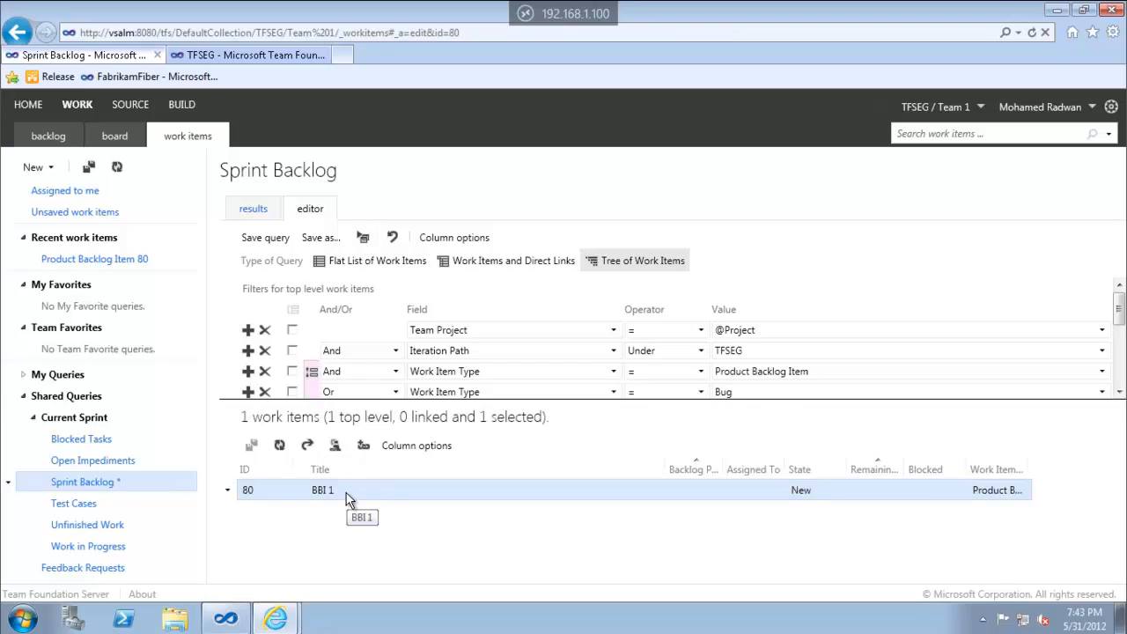
Set BBI 1's iteration to Release 1\Sprint 1 and save the work item
double_click(346, 499)
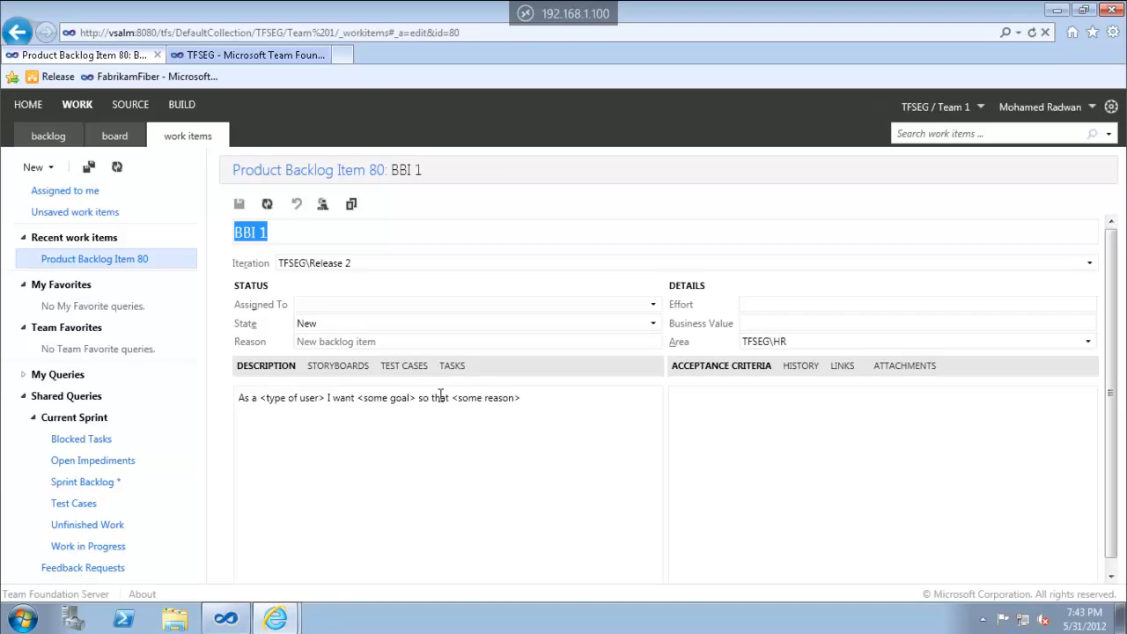
left_click(472, 256)
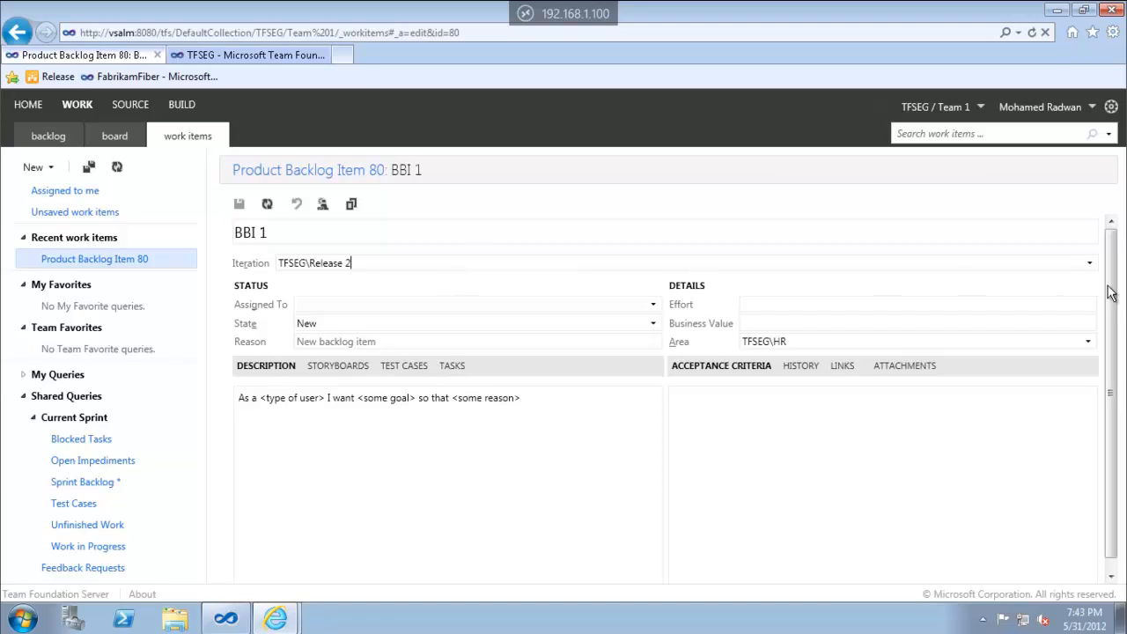
left_click(1091, 264)
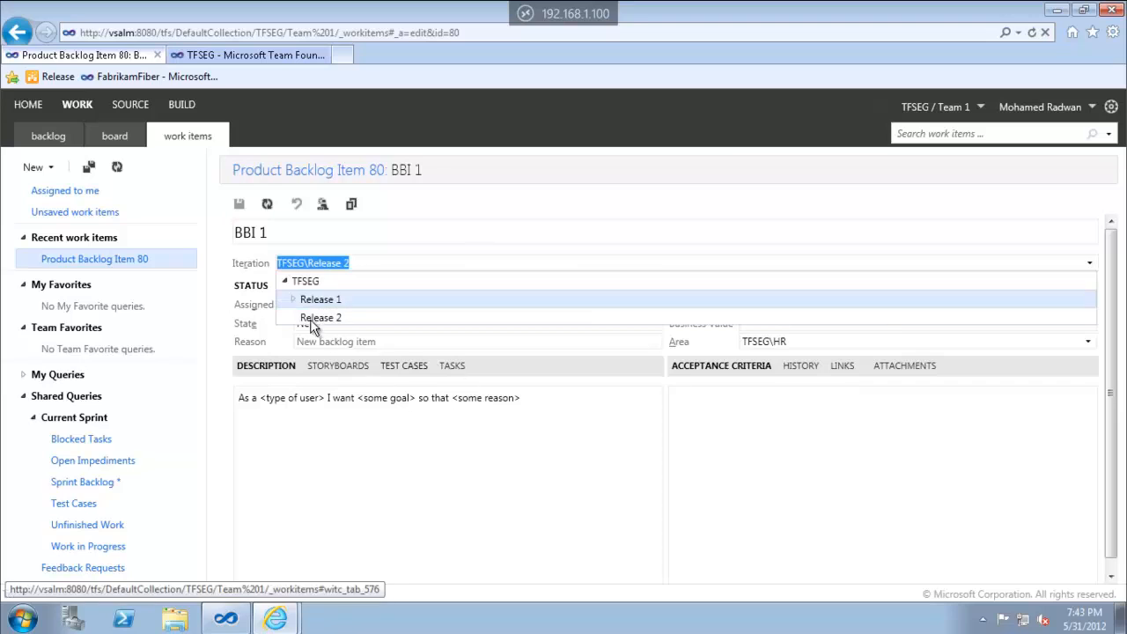
left_click(293, 299)
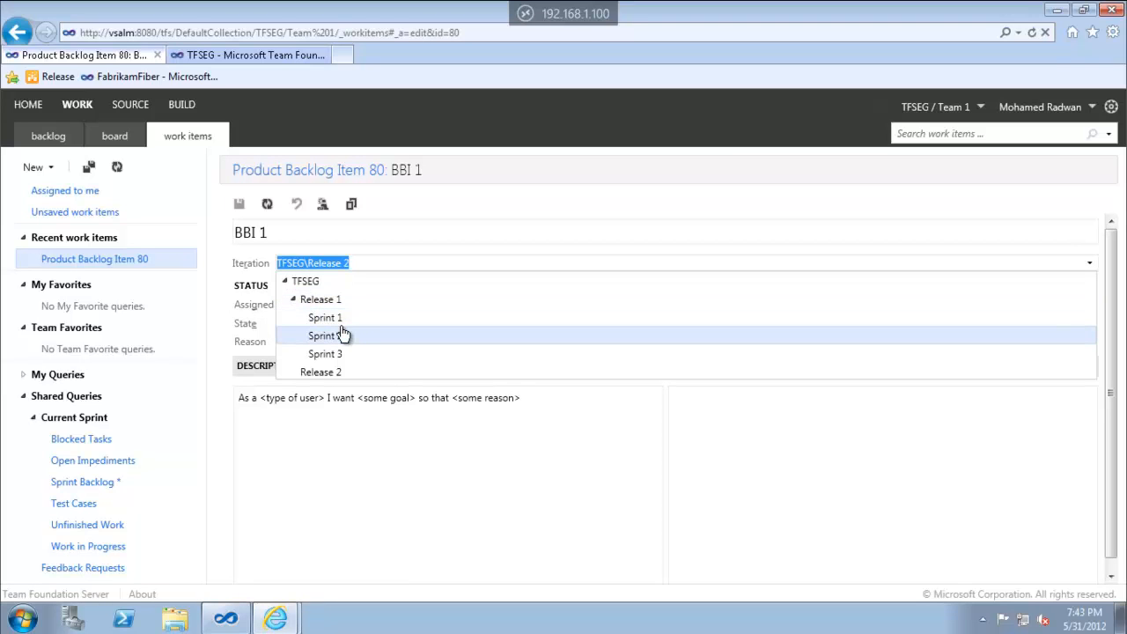
left_click(342, 318)
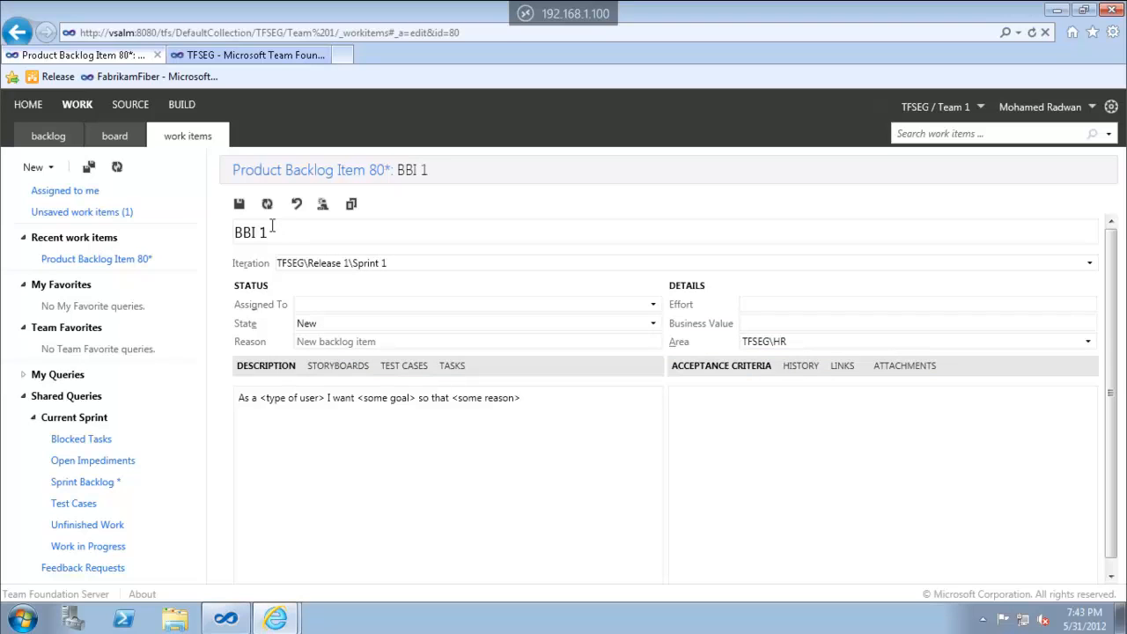
left_click(234, 207)
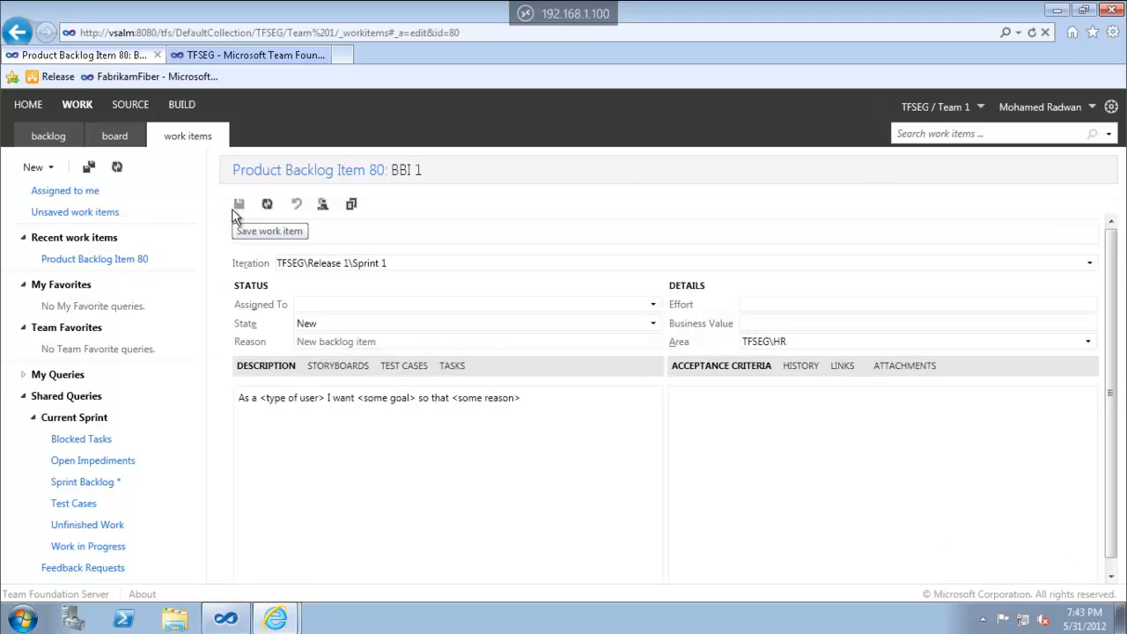
Open the product backlog in a new browser tab, then go back to BBI 1
right_click(55, 138)
left_click(123, 165)
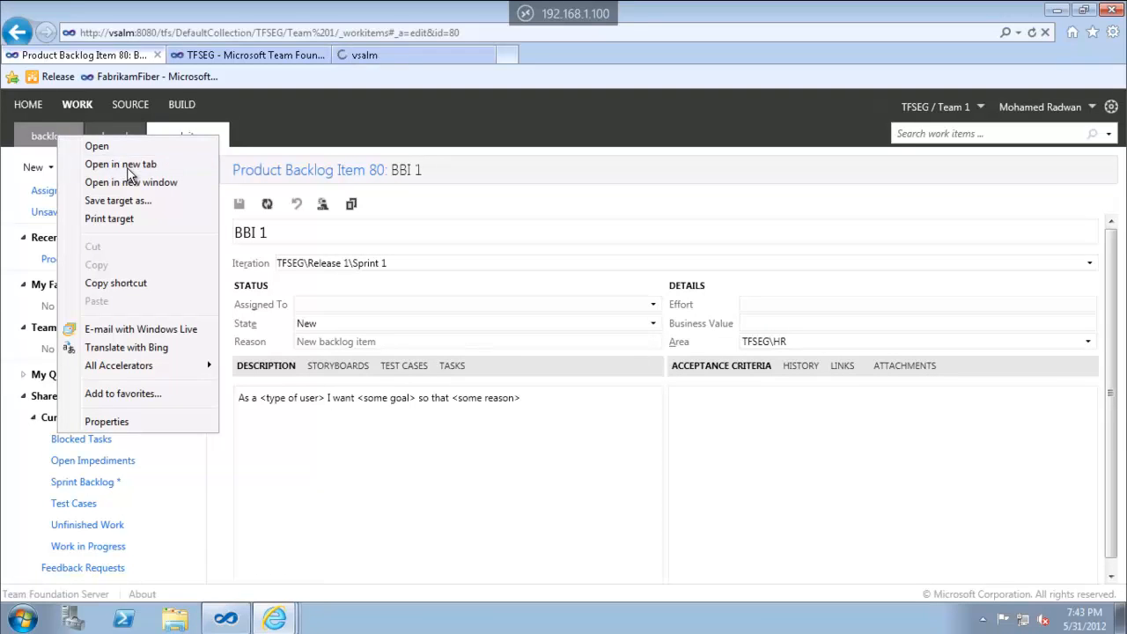
left_click(392, 56)
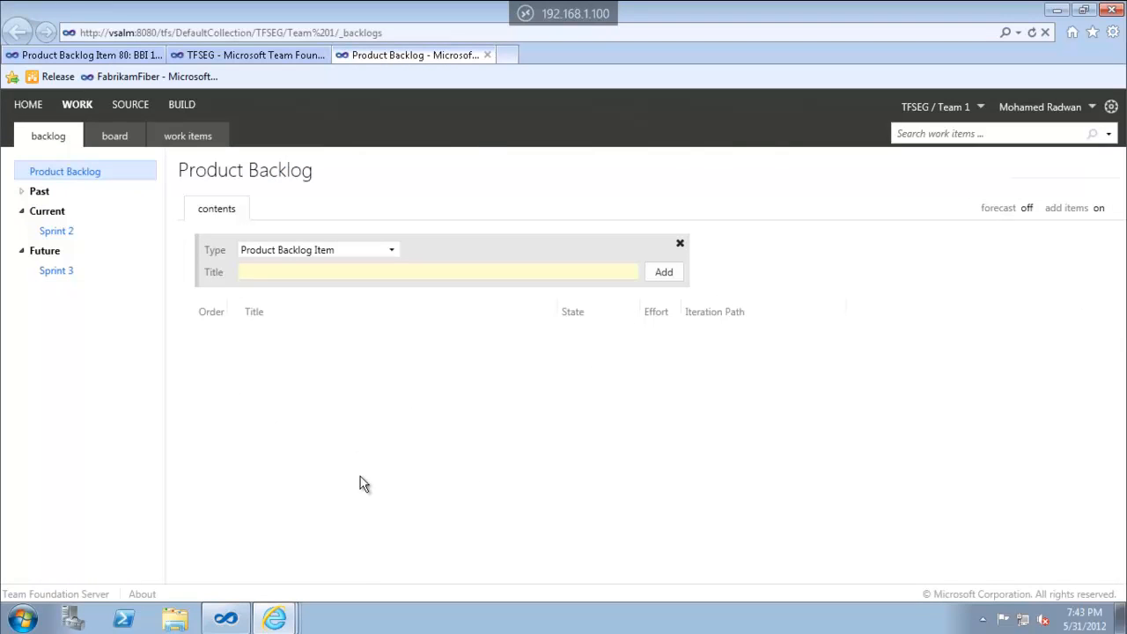
left_click(274, 58)
left_click(97, 58)
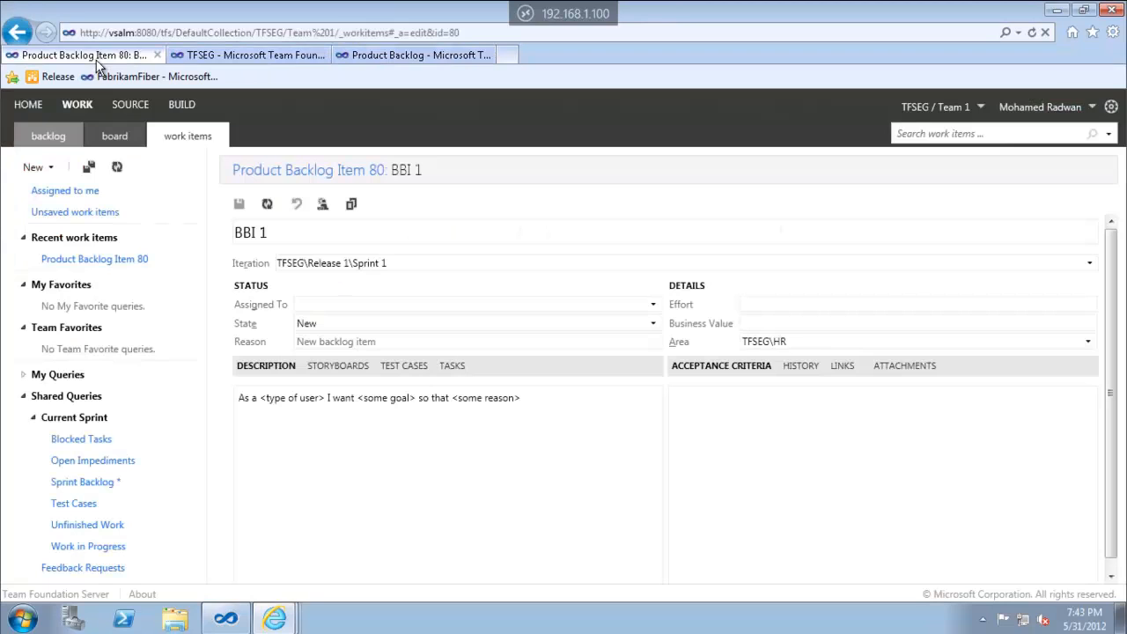
Set BBI 1's area to Payment\Cash and save the work item
left_click(843, 343)
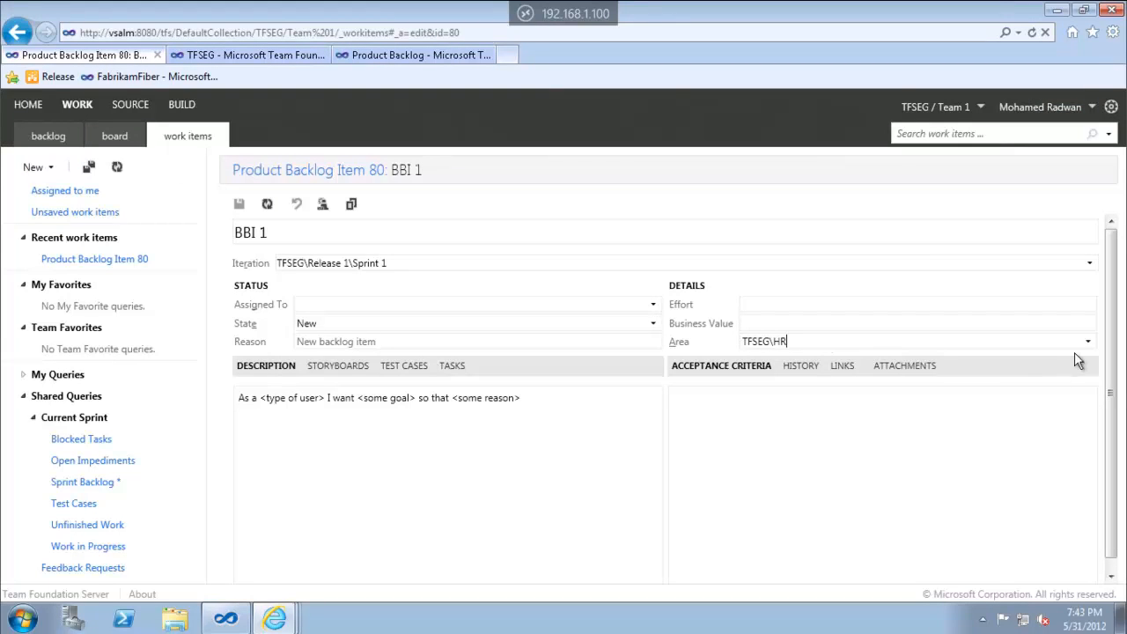
left_click(1089, 342)
left_click(757, 397)
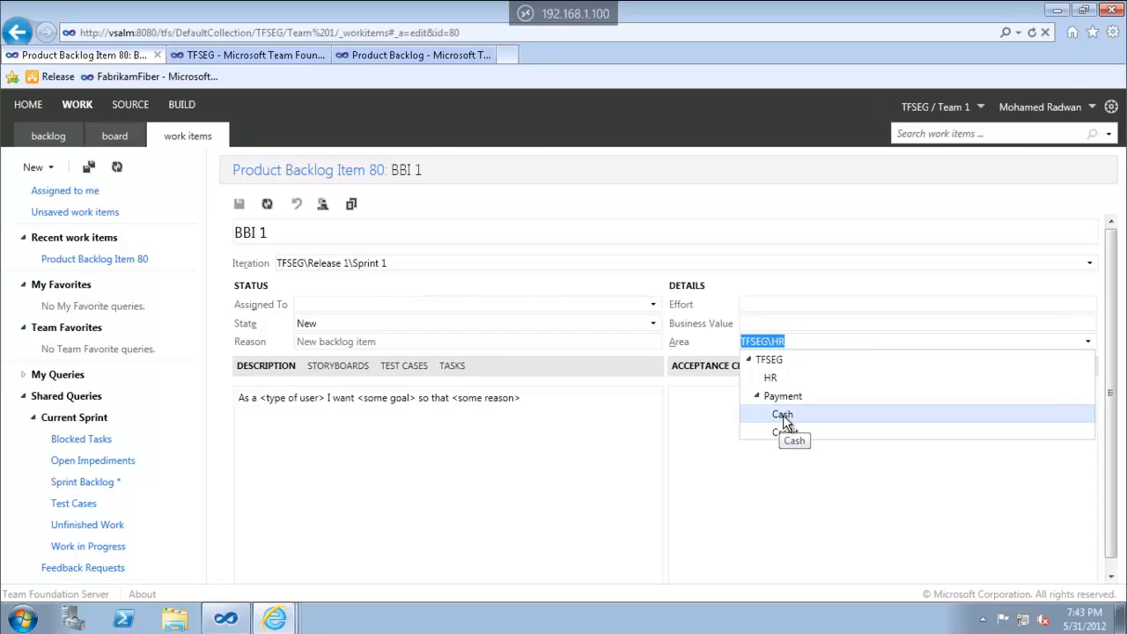
left_click(783, 415)
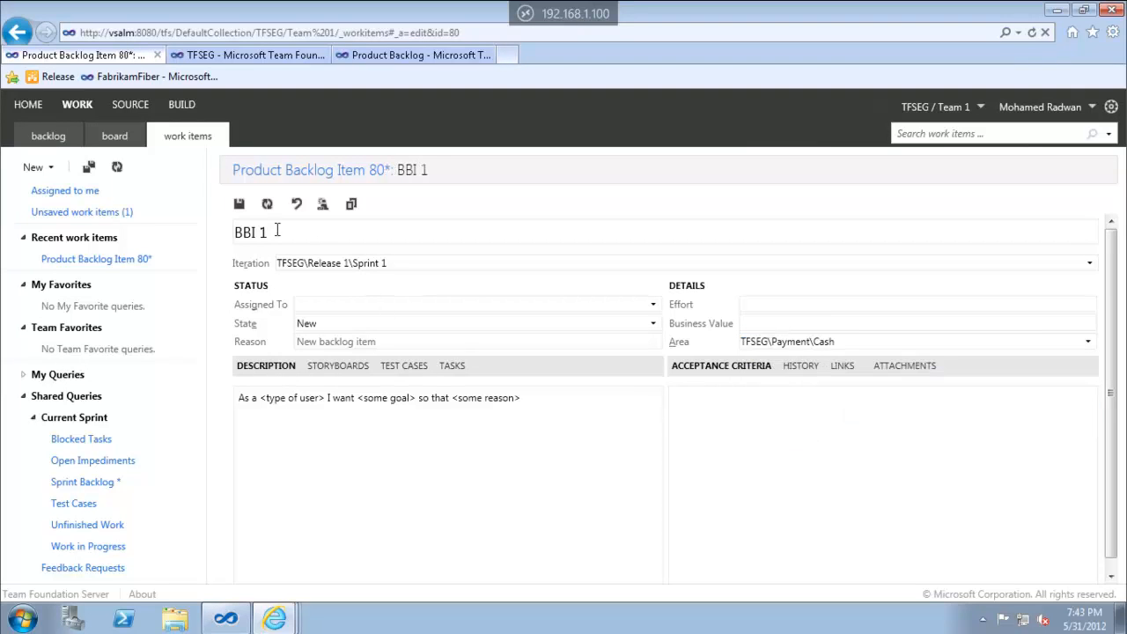
left_click(239, 204)
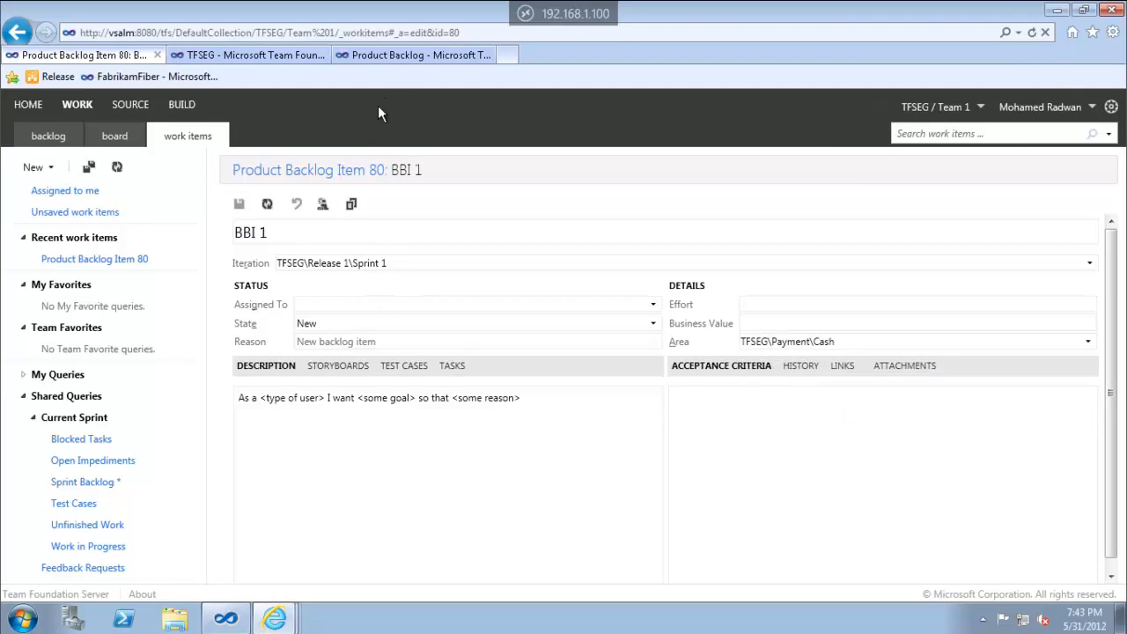
left_click(429, 56)
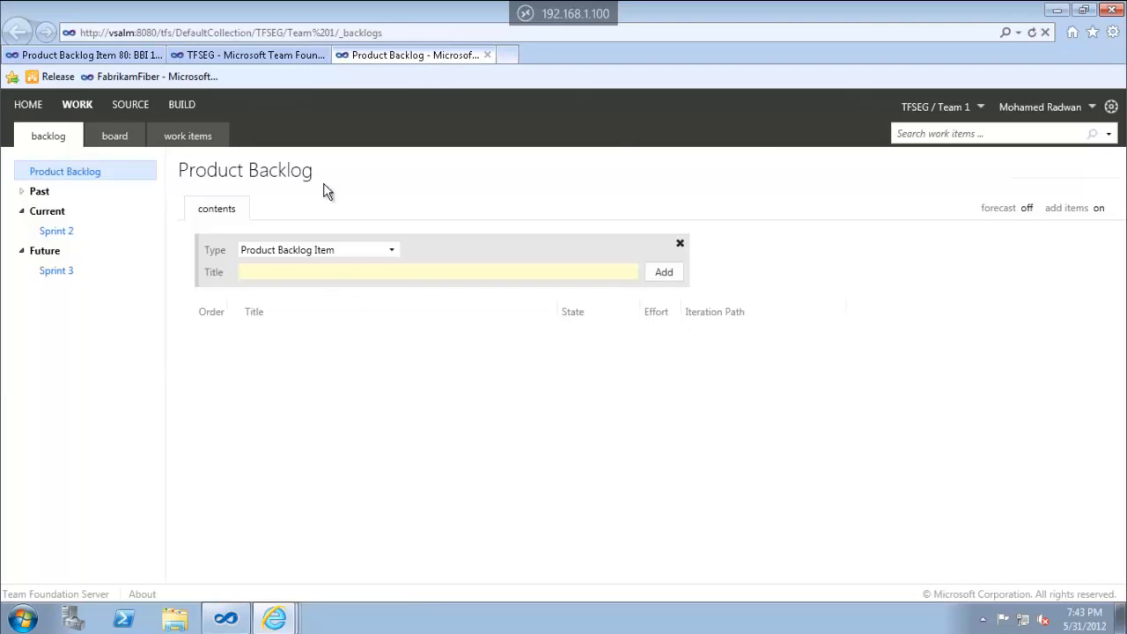
Reload the backlog so BBI 1 shows as New in Release 1\Sprint 1, keeping Product Backlog Item as type
left_click(1027, 37)
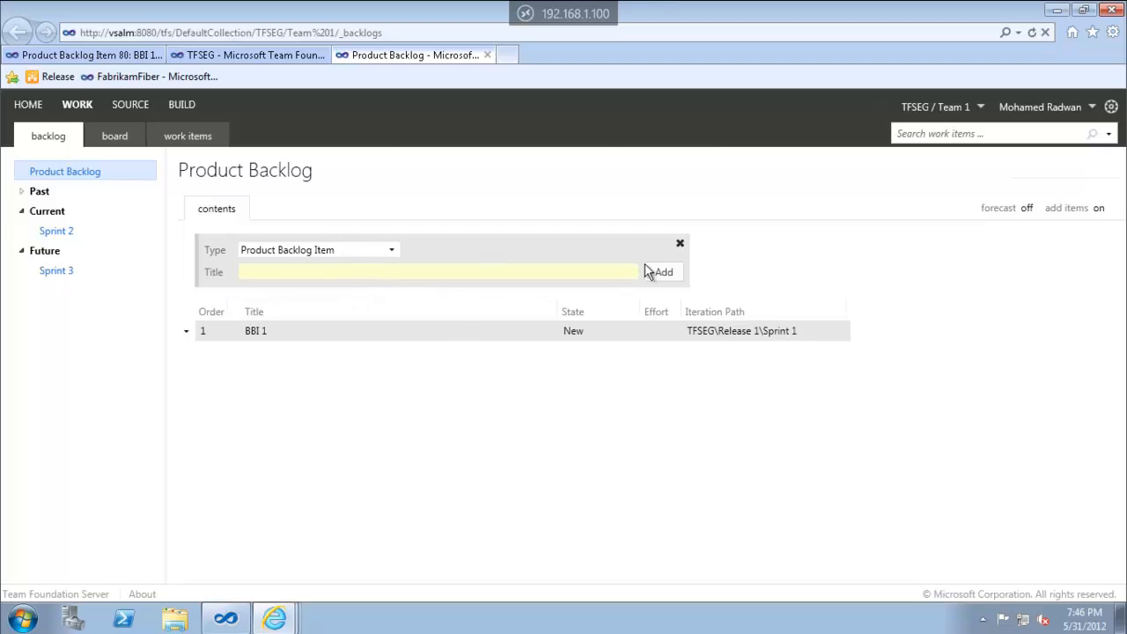
left_click(679, 243)
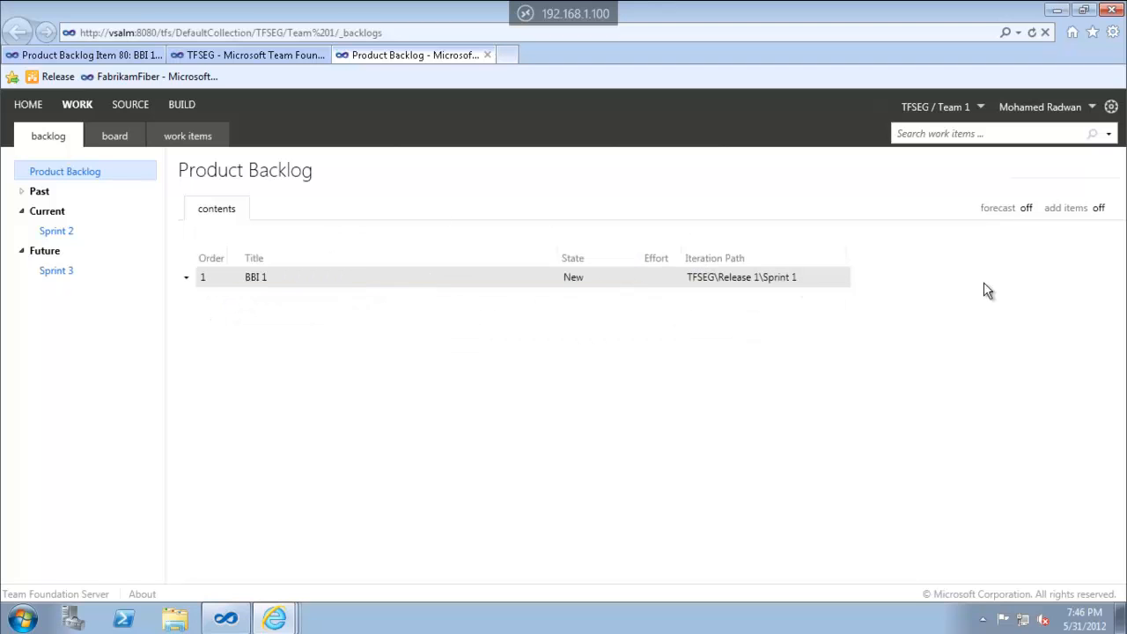
left_click(1100, 209)
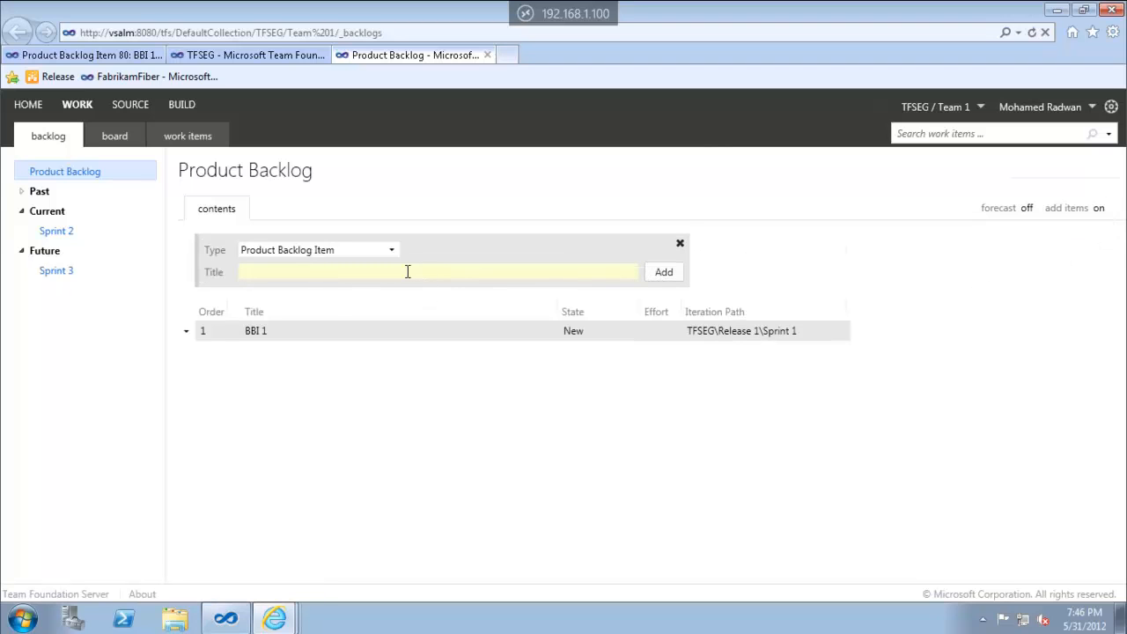
left_click(391, 251)
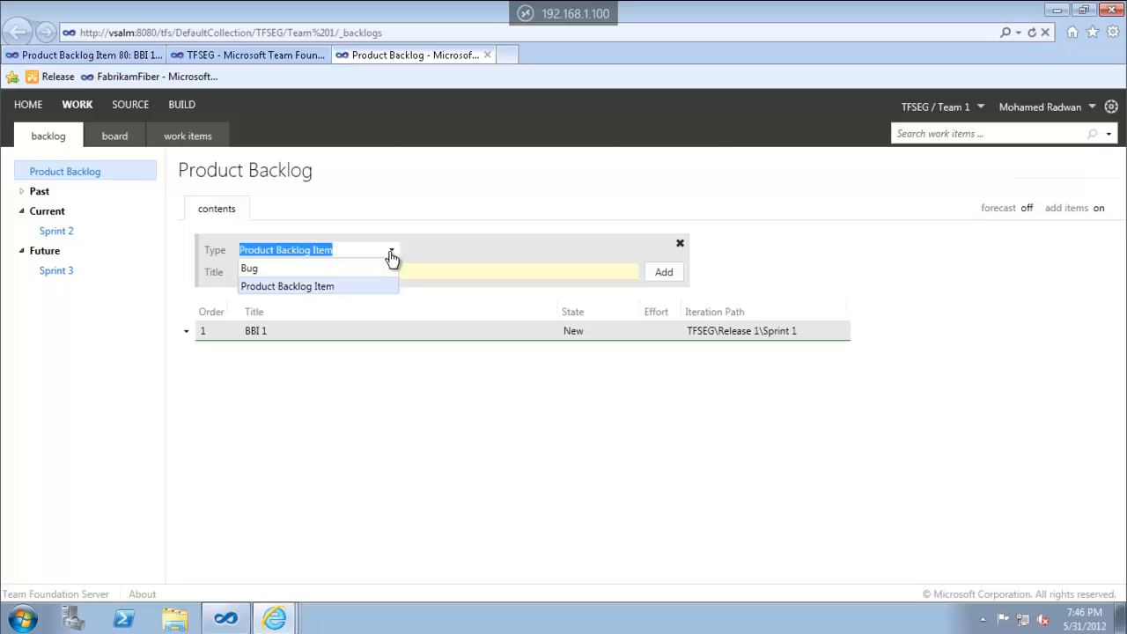
left_click(433, 274)
left_click(417, 331)
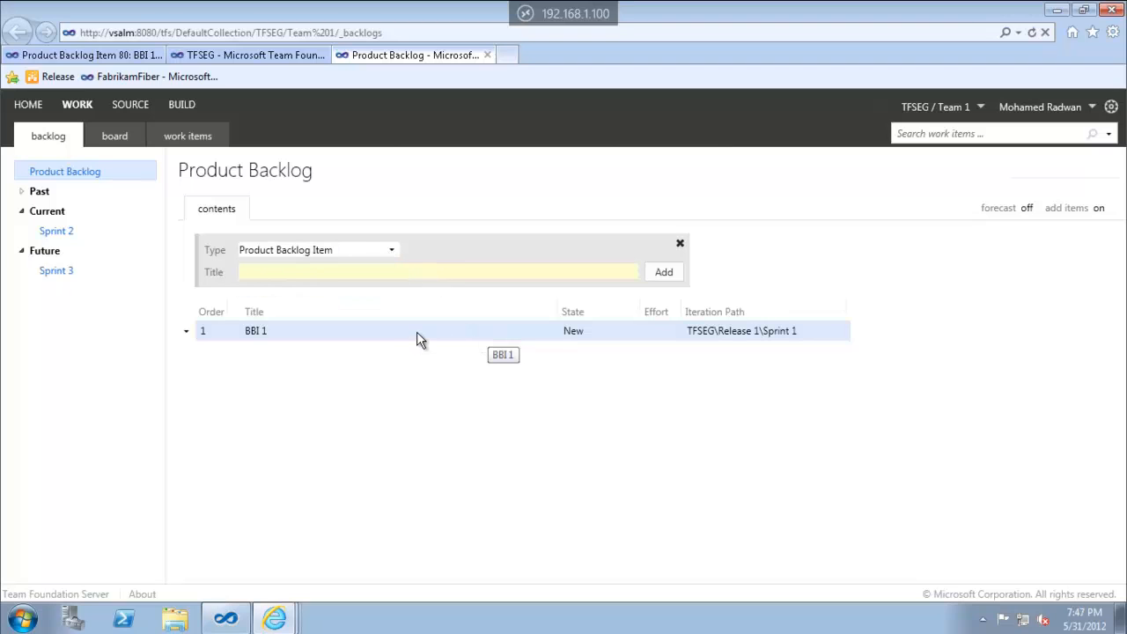
Add BBI 2 to the backlog, then add BBI 3 at the BBI 1 insertion point
left_click(327, 272)
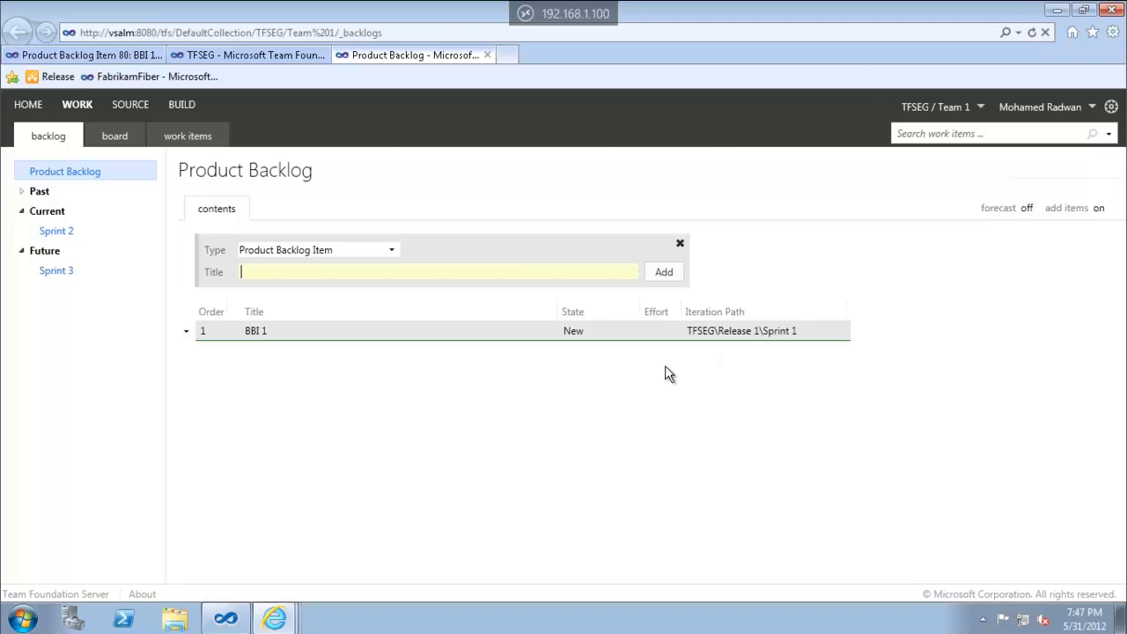
type("BBI 2")
key("Return")
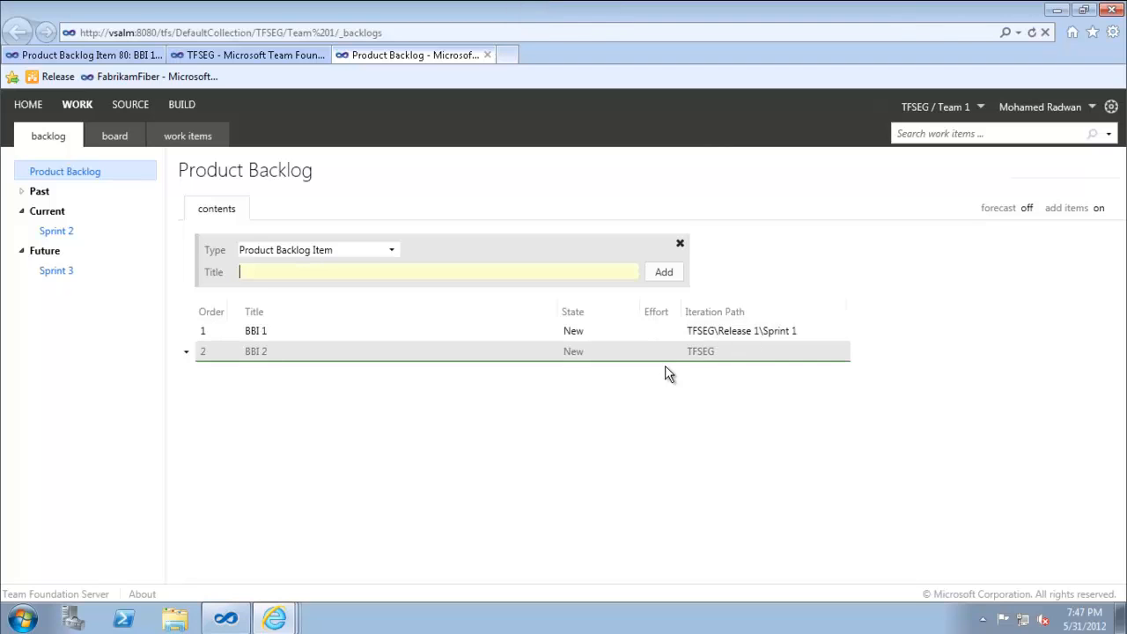
left_click(472, 335)
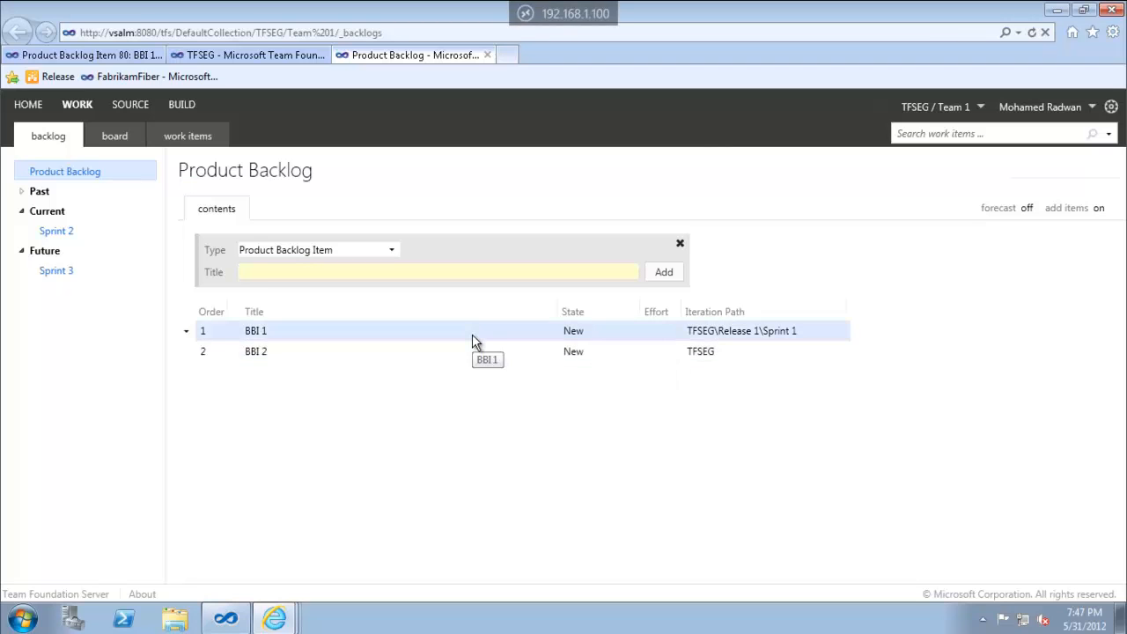
left_click(363, 272)
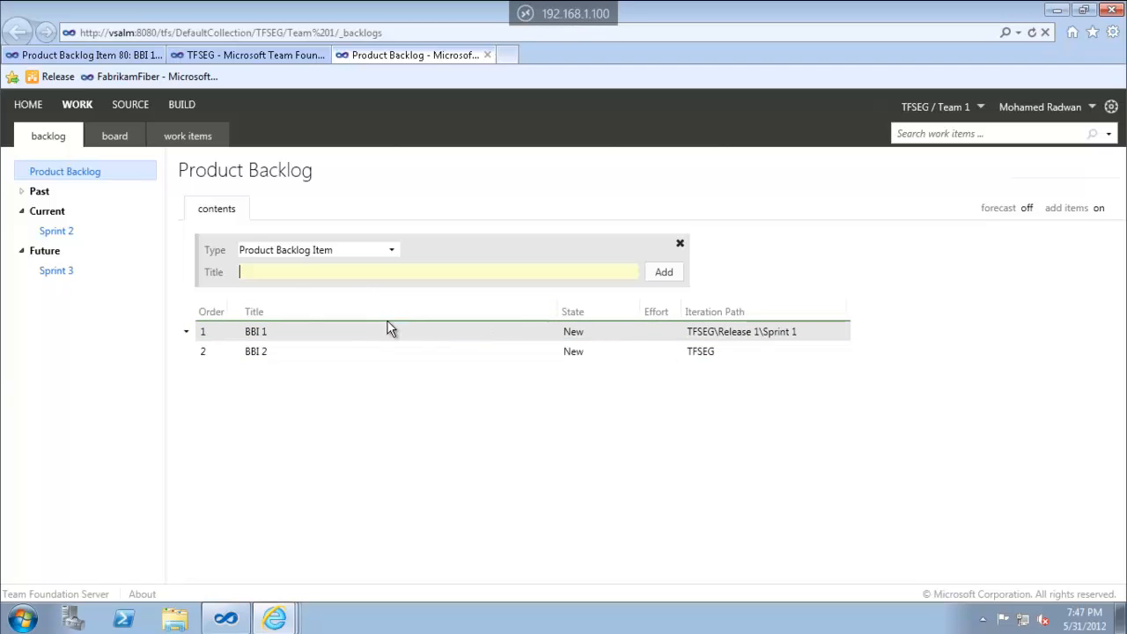
type("BBI 3")
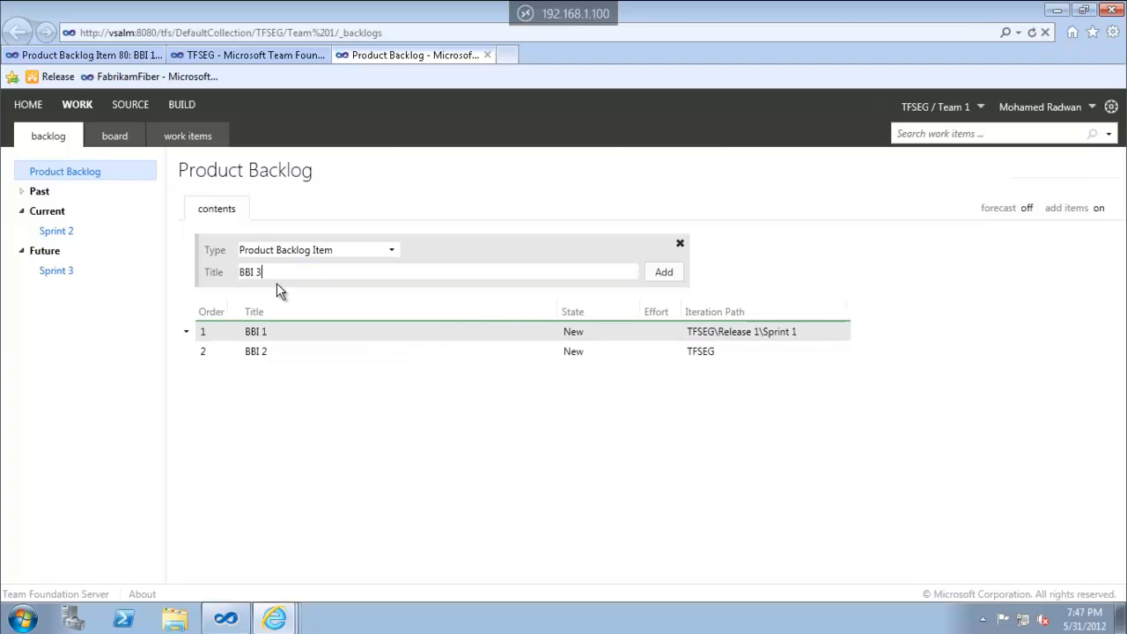
key("Return")
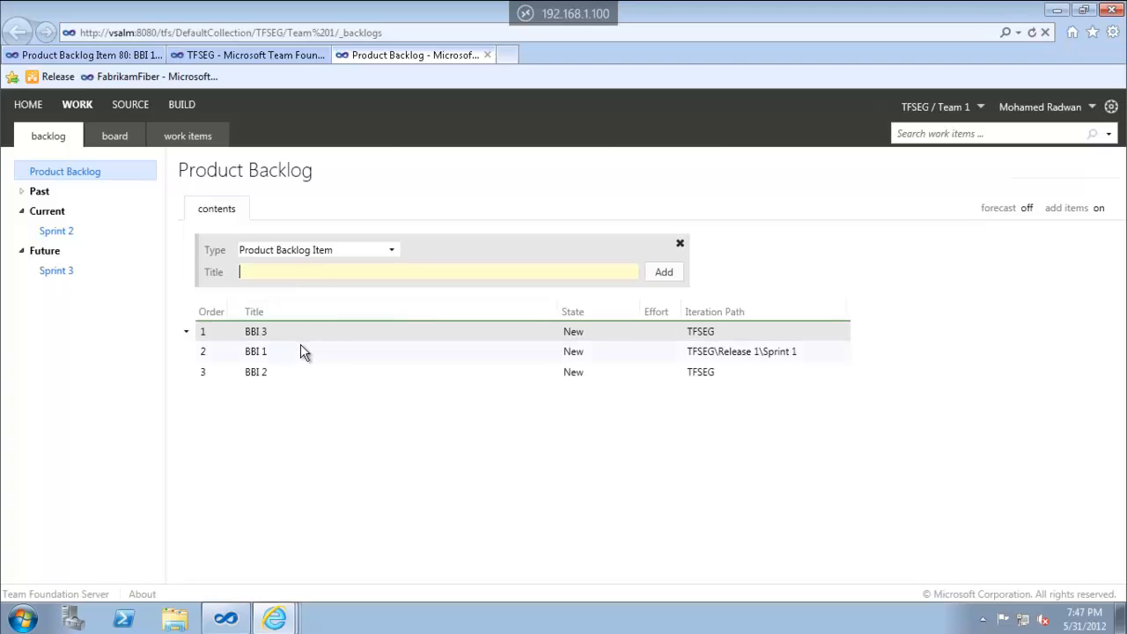
Add BBI 4 to the backlog above BBI 1
left_click(301, 352)
left_click(290, 271)
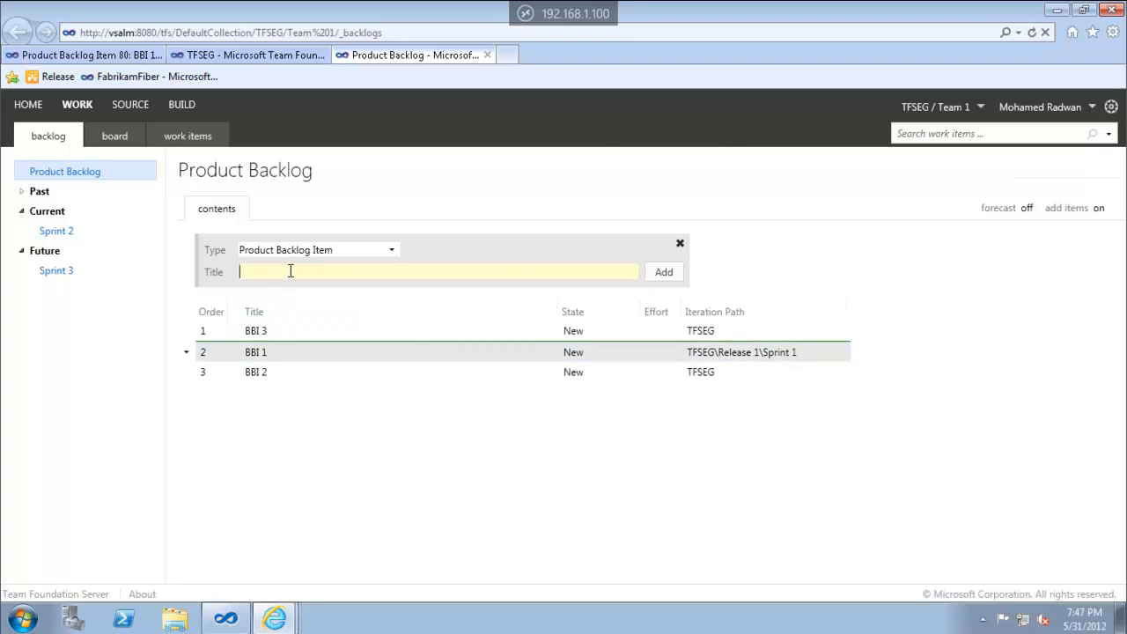
type("BBI 4")
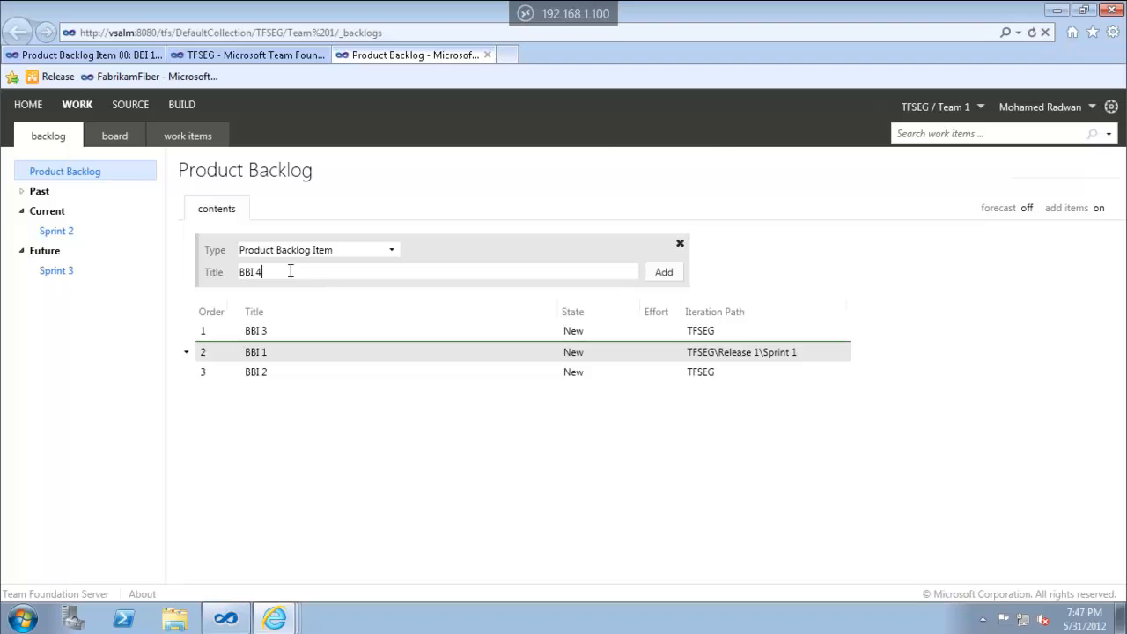
key("Return")
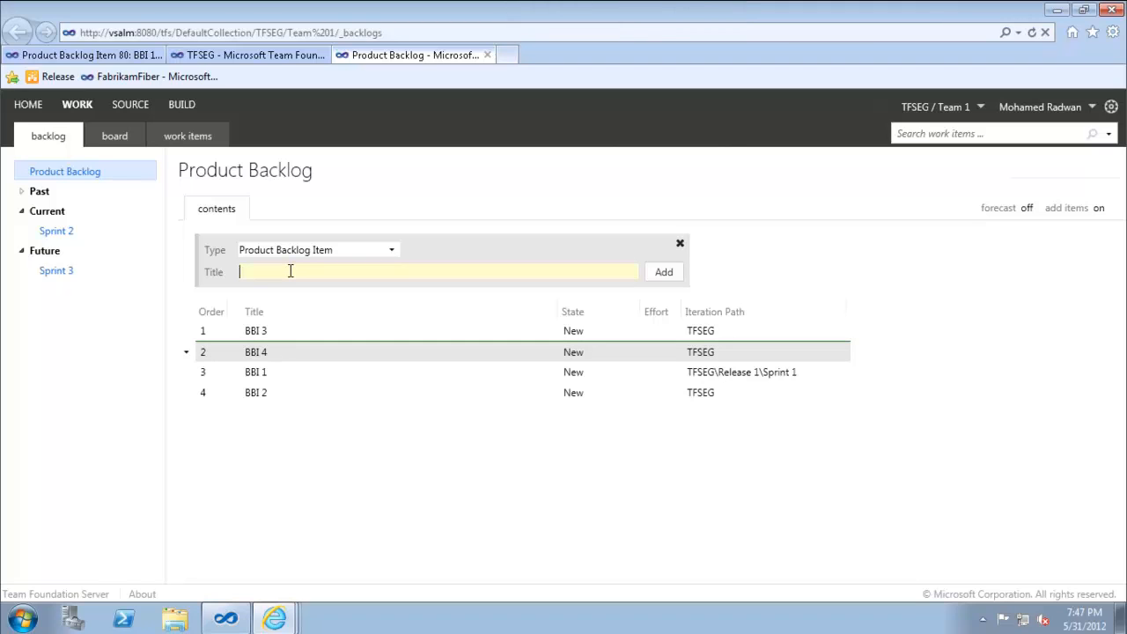
Add a 'Bug' item at the end of the backlog, after BBI 2
type("Bug")
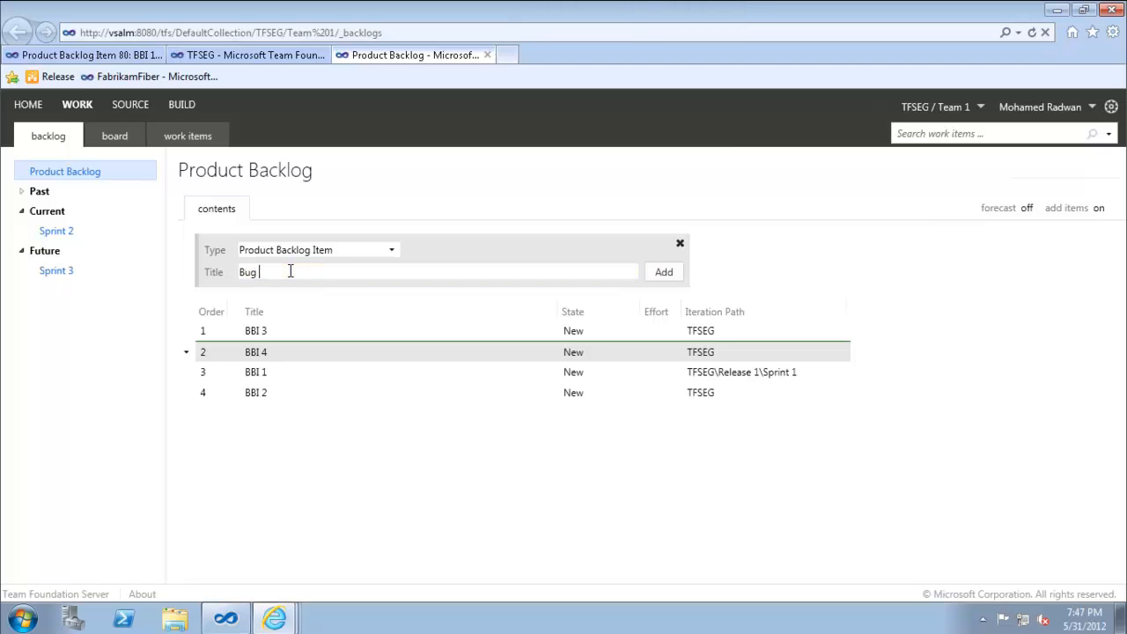
left_click(389, 255)
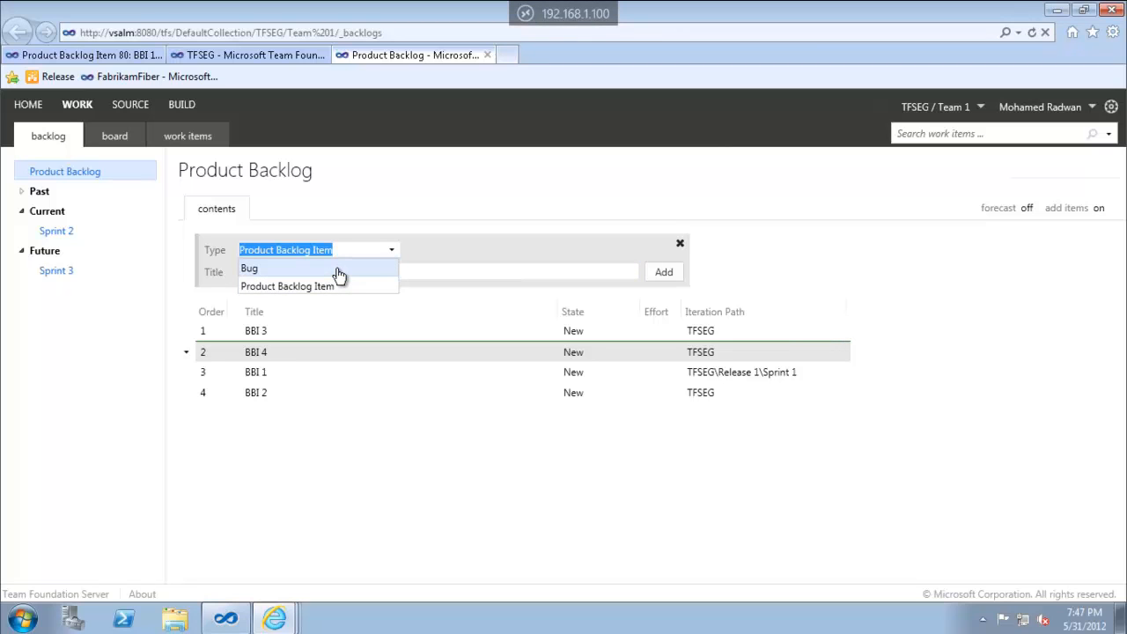
left_click(328, 369)
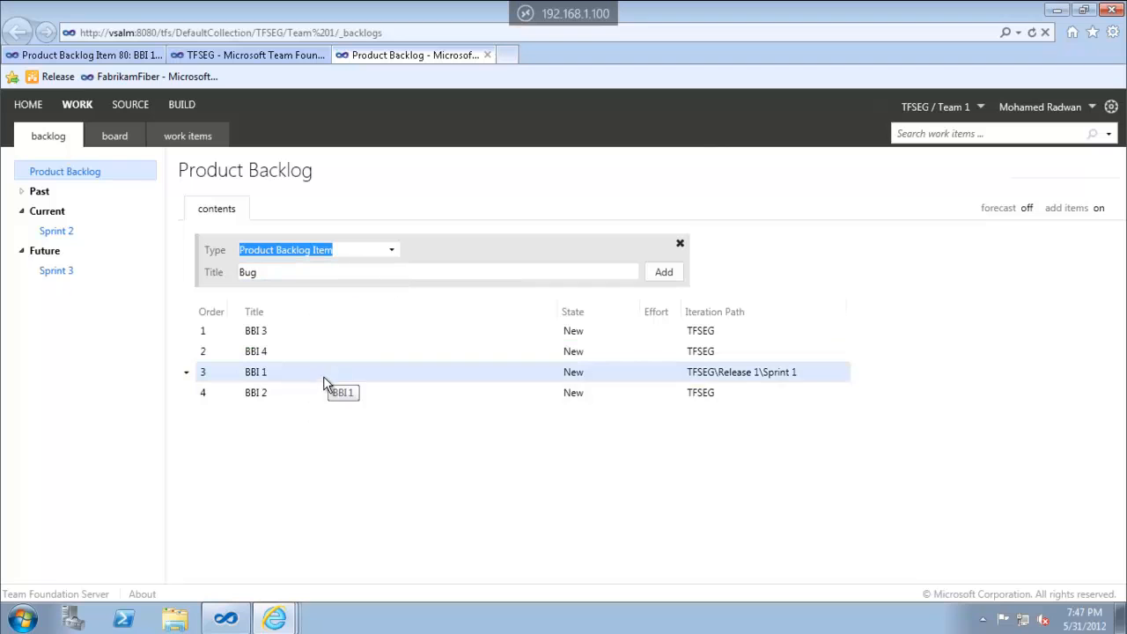
left_click(314, 393)
left_click(323, 372)
left_click(332, 352)
left_click(336, 335)
left_click(329, 352)
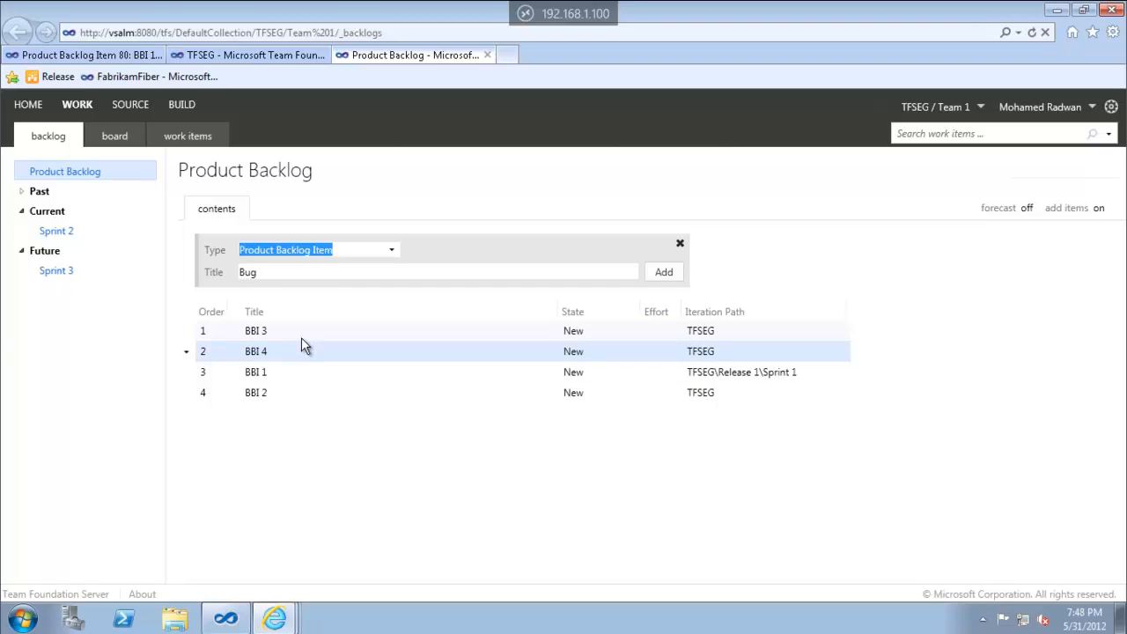
left_click(297, 393)
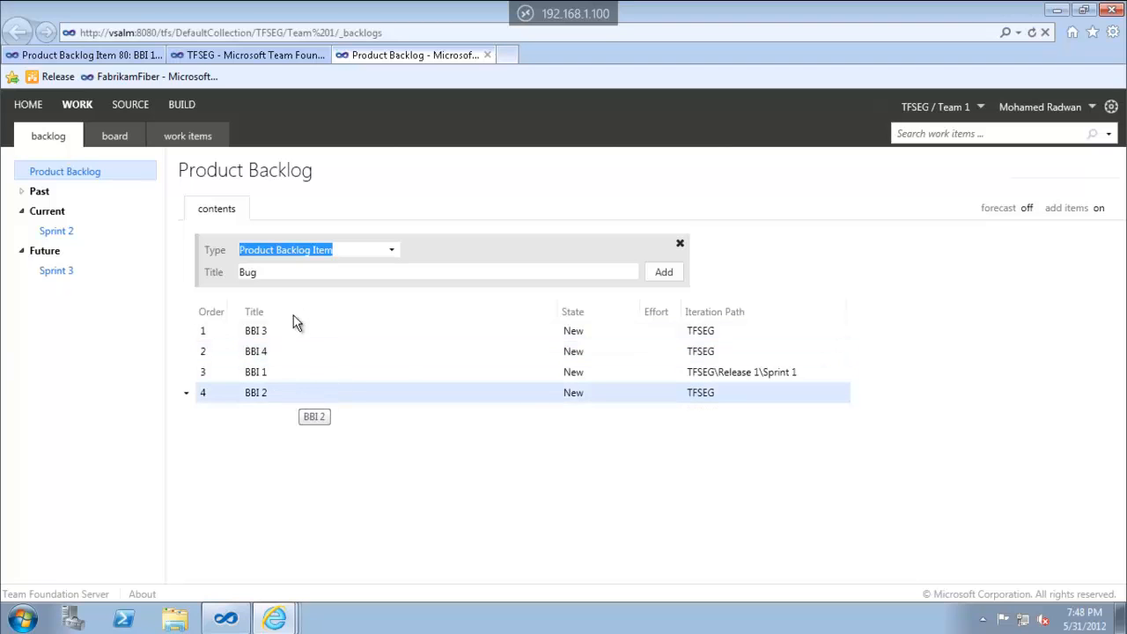
left_click(300, 272)
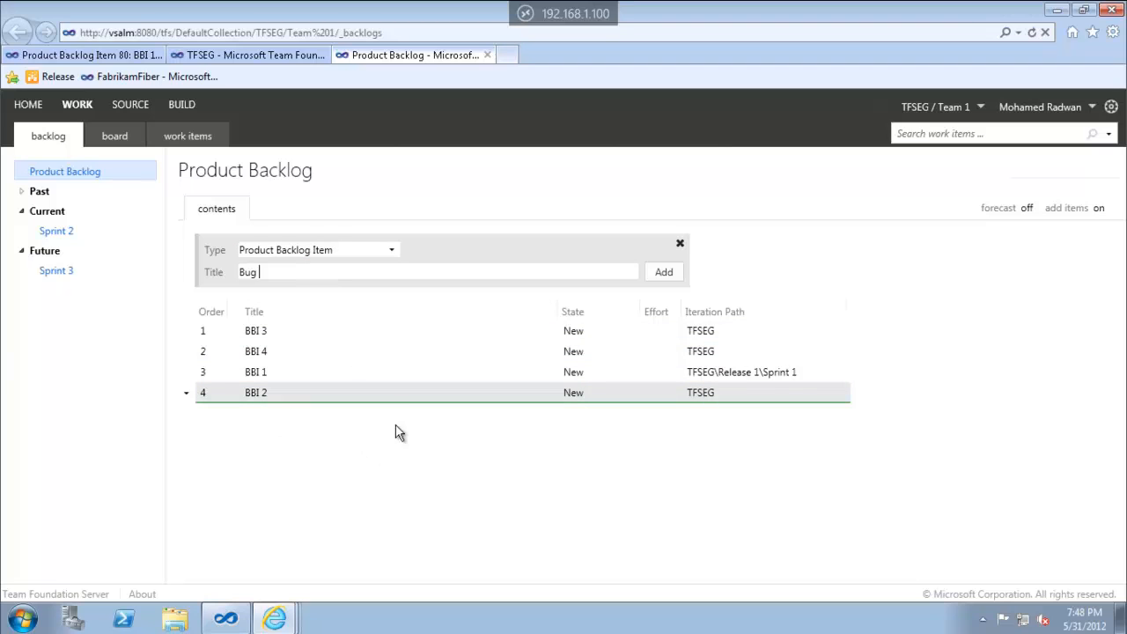
left_click(329, 375)
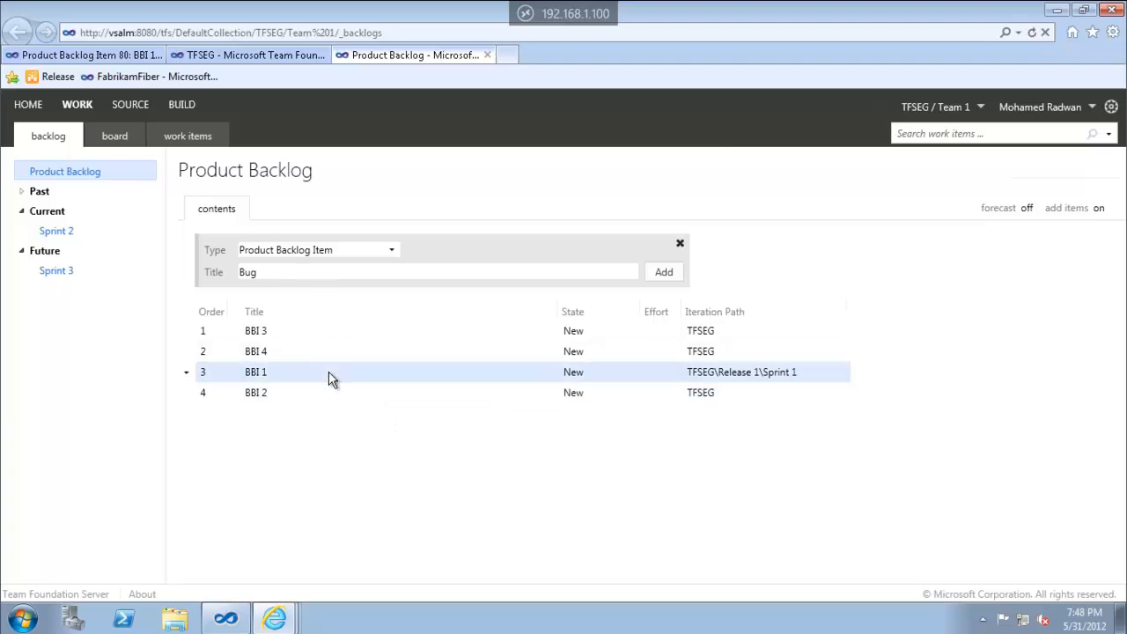
left_click(297, 272)
left_click(307, 352)
left_click(302, 274)
left_click(307, 398)
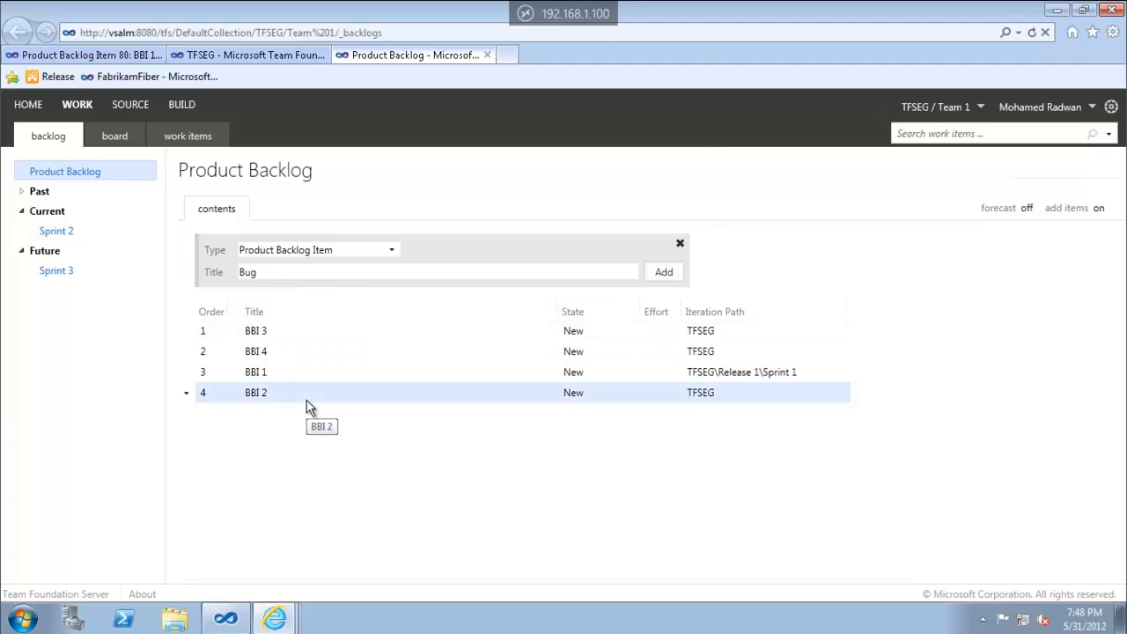
left_click(281, 277)
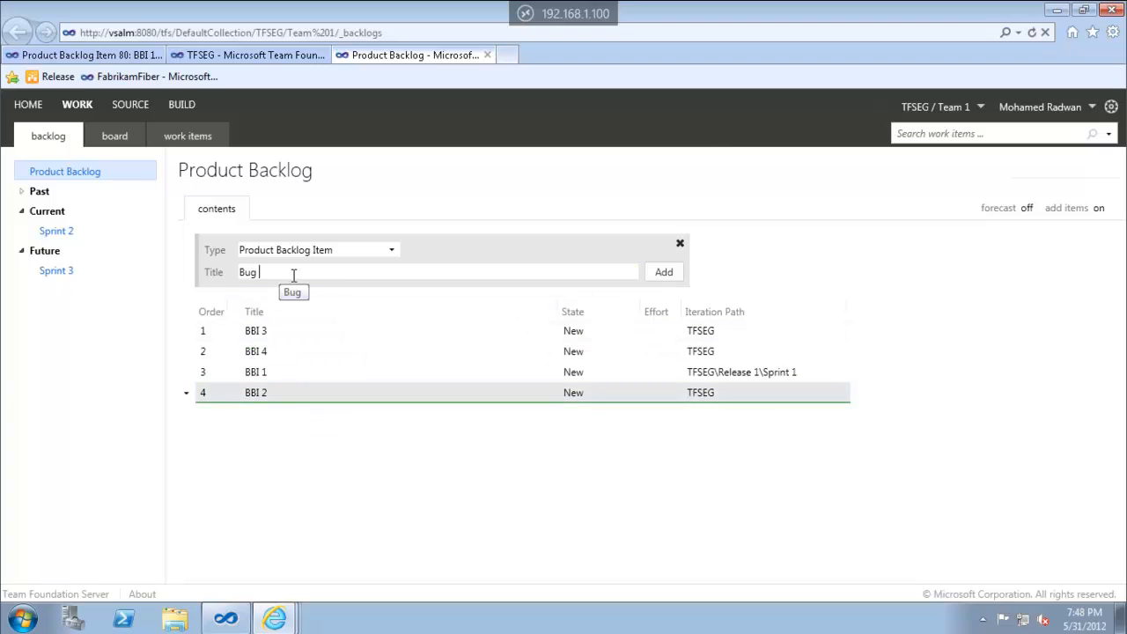
key("Return")
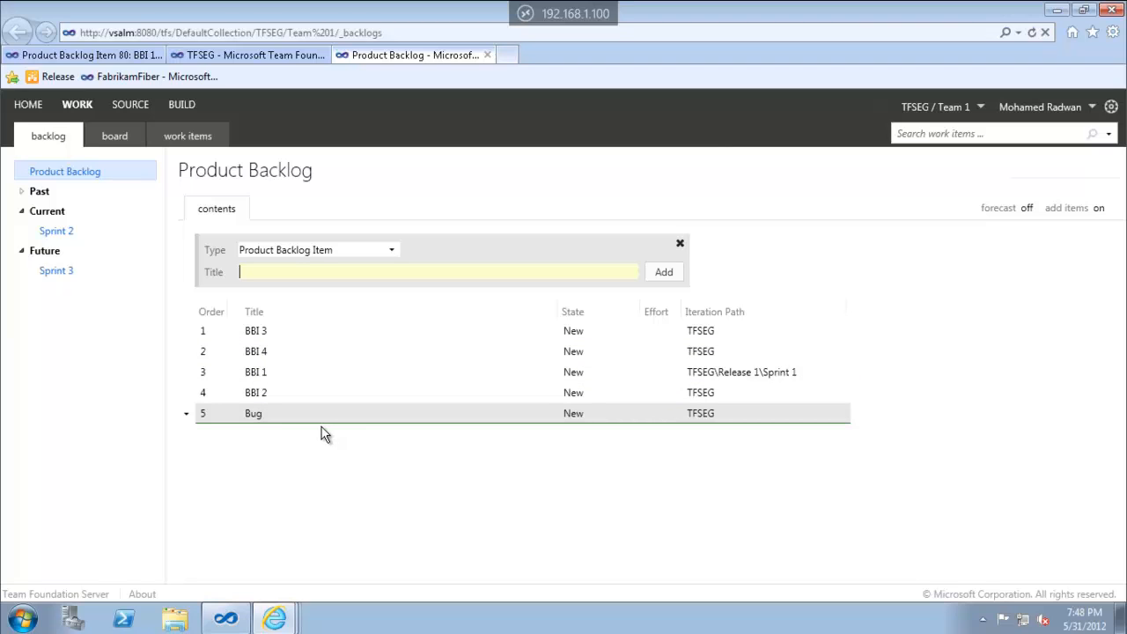
Drag BBI 2 and then BBI 1 to the top of the backlog
left_click_drag(272, 399, 268, 330)
left_click(260, 396)
left_click_drag(260, 396, 273, 337)
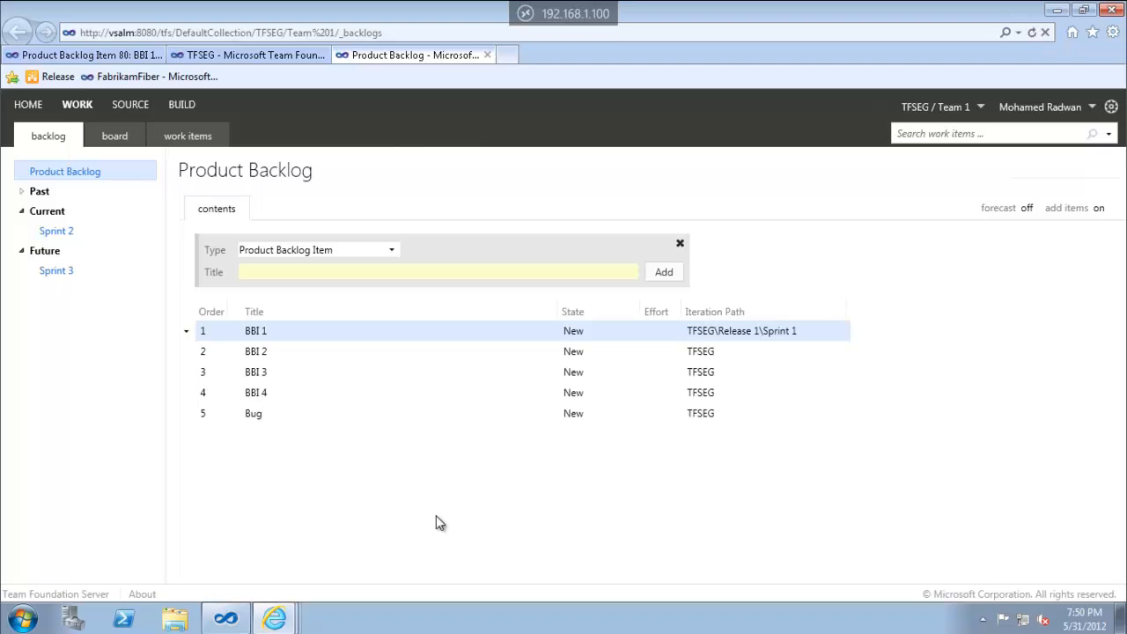
Inspect BBI 1's details and turn on the velocity forecast
double_click(397, 331)
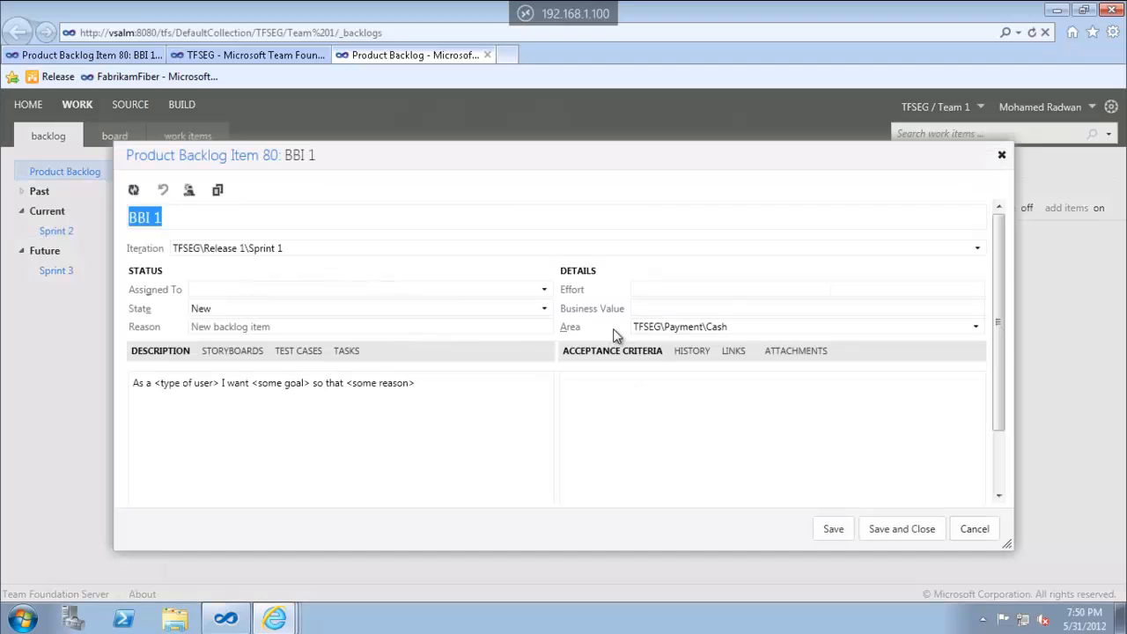
left_click(647, 290)
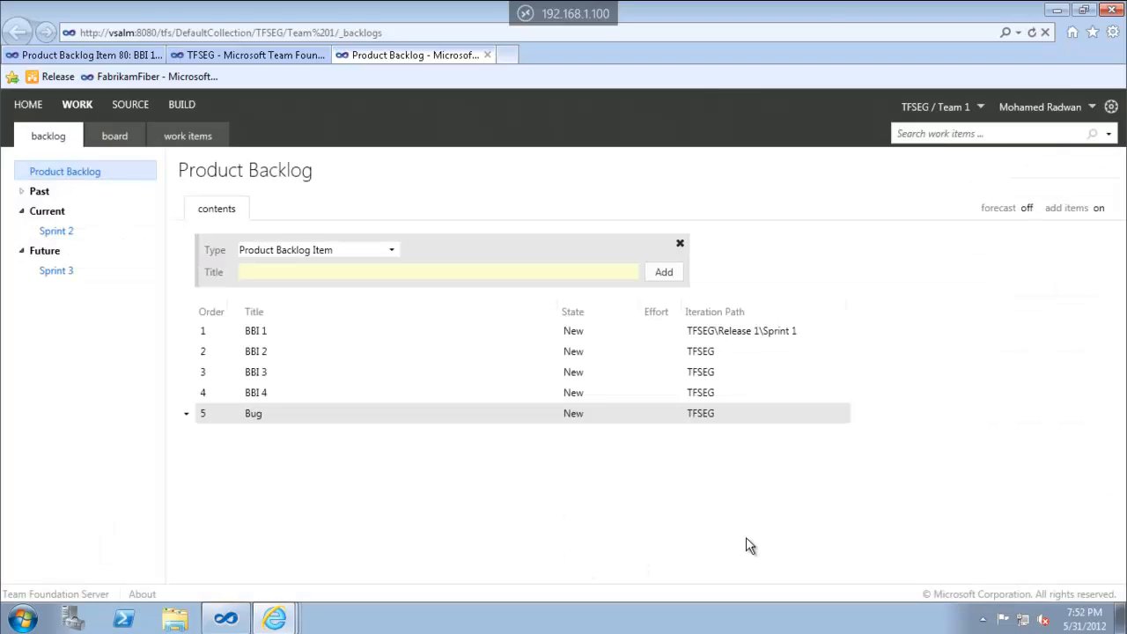
left_click(1027, 209)
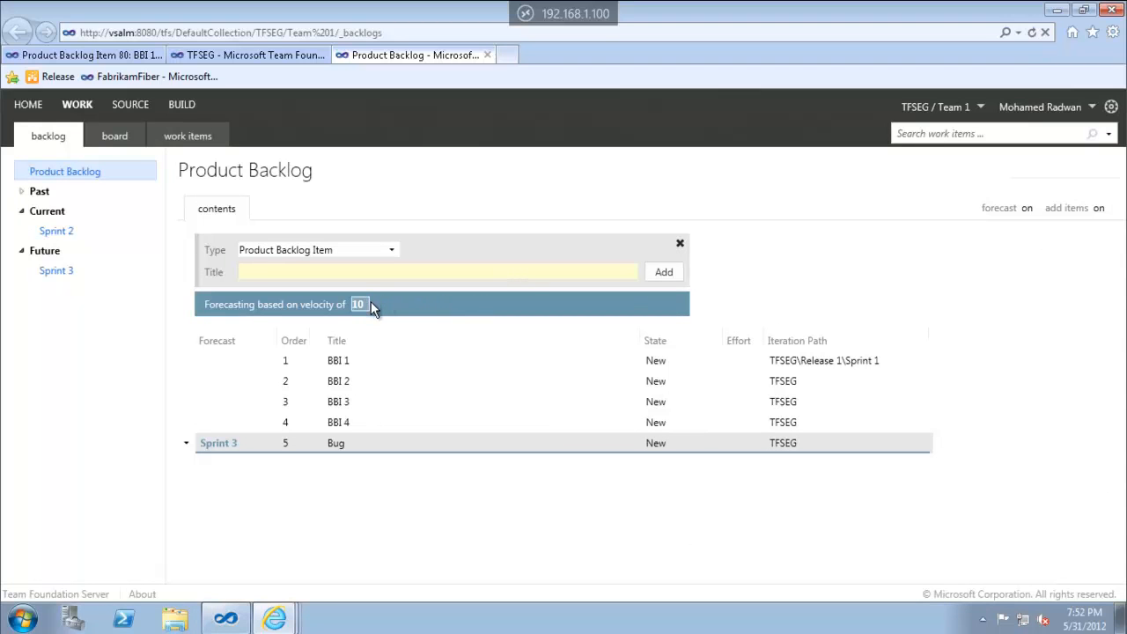
In TFSEG's iteration settings, create a Sprint 4 iteration under Release 1
left_click(251, 55)
left_click(120, 141)
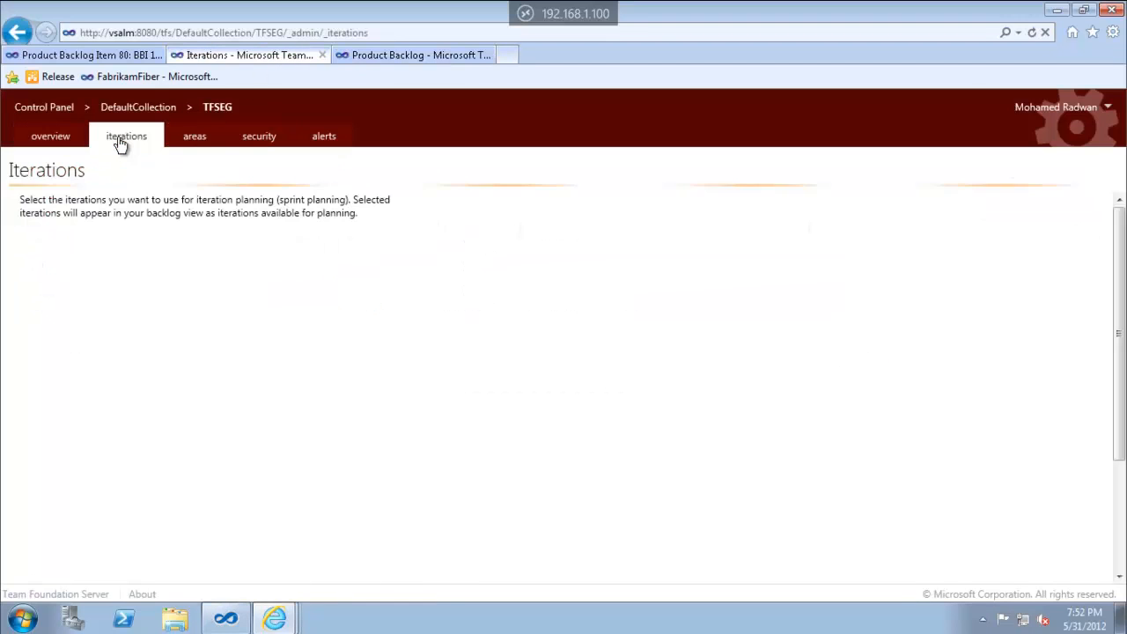
left_click(95, 310)
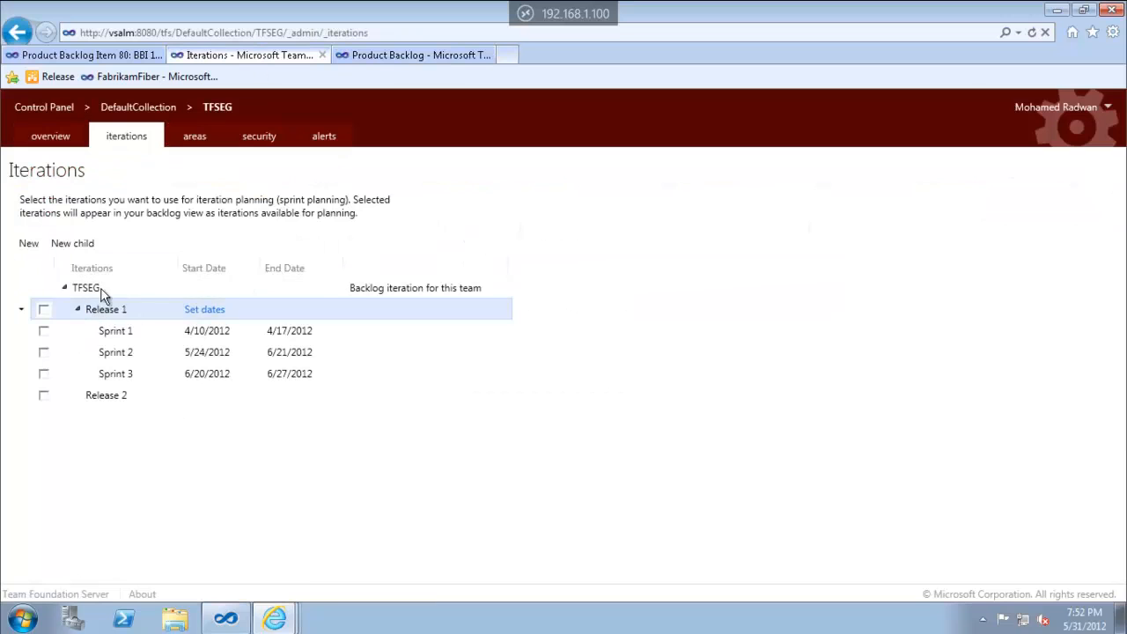
left_click(89, 245)
type("Sprin")
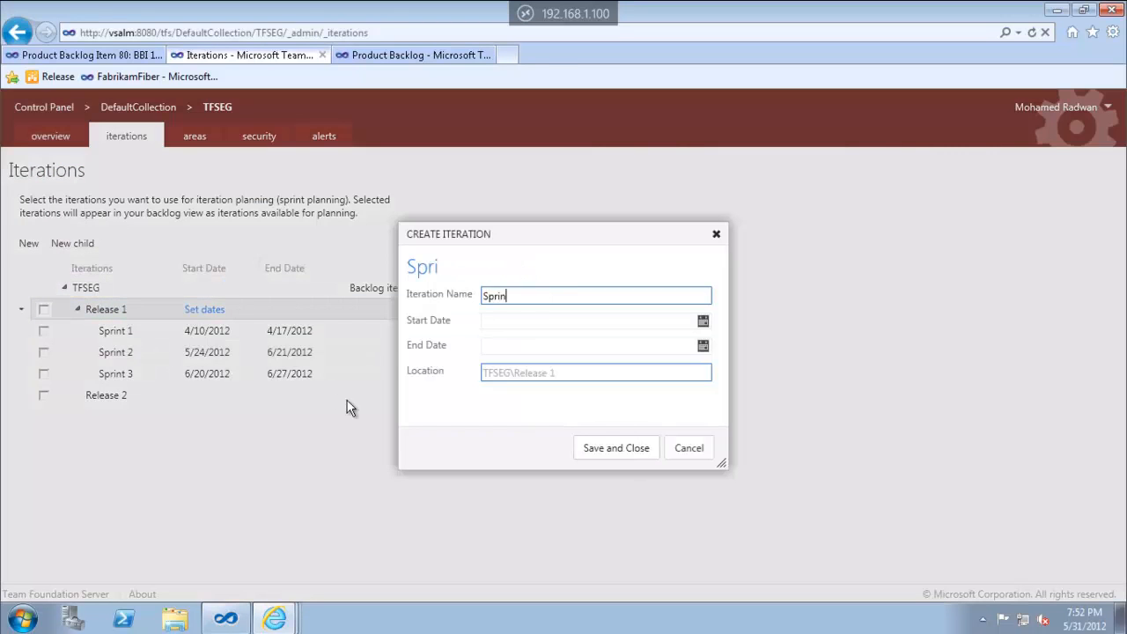
type("t 4")
key("Return")
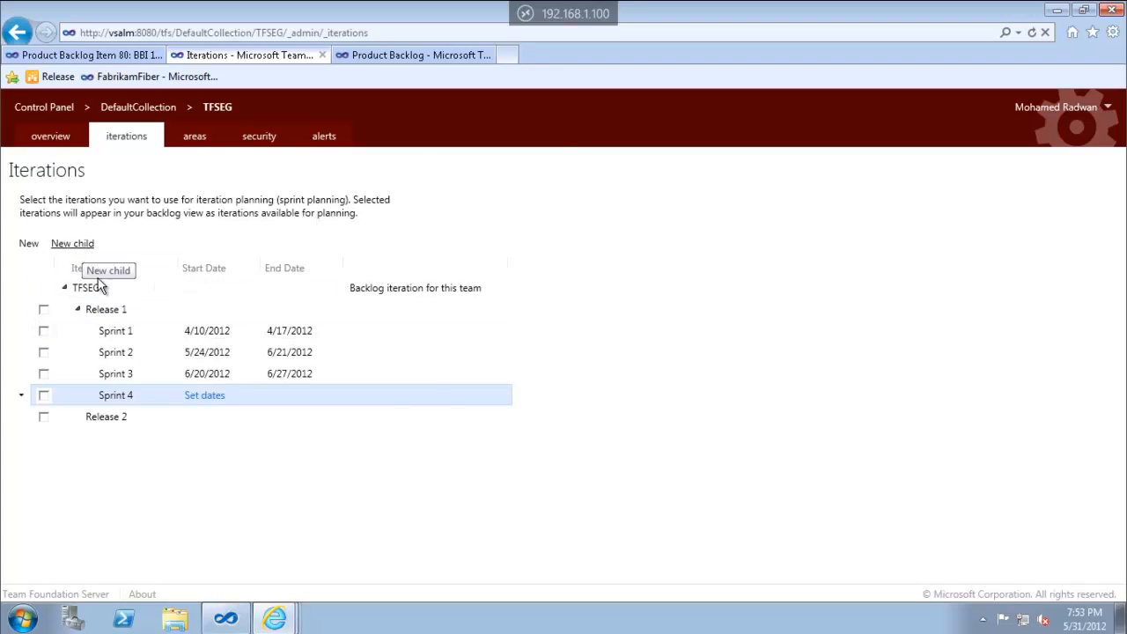
Create a Sprint 5 iteration under Release 1
left_click(82, 310)
left_click(74, 251)
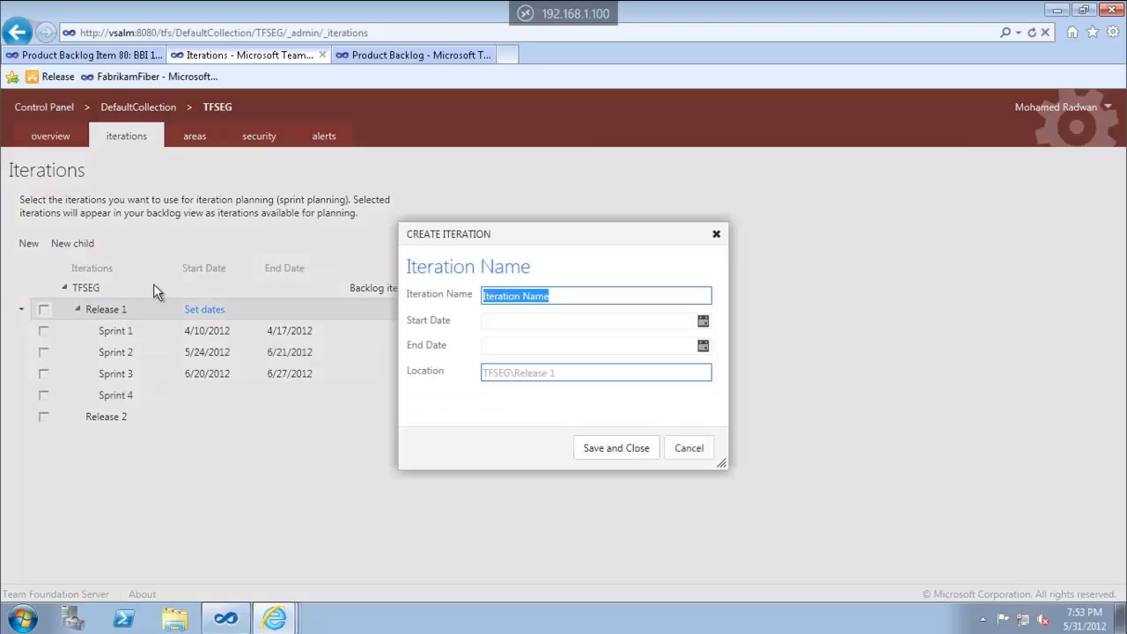
type("Sprint 5")
key("Return")
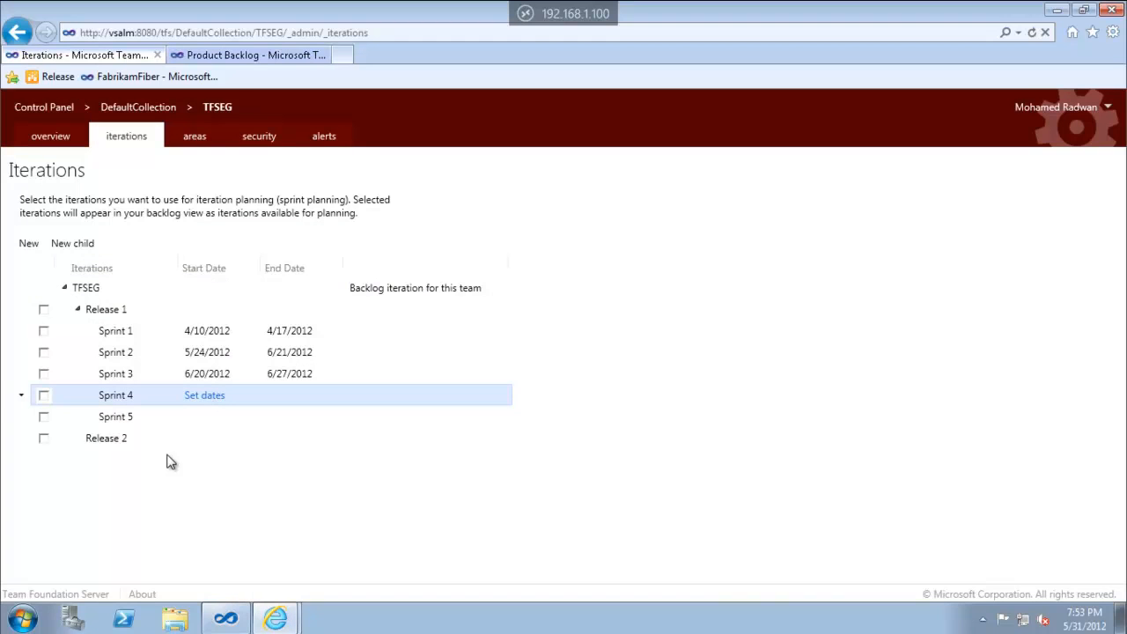
Tick Sprint 4 and Sprint 5 in Team 1's iterations, then return to the Product Backlog
left_click(79, 134)
left_click(346, 257)
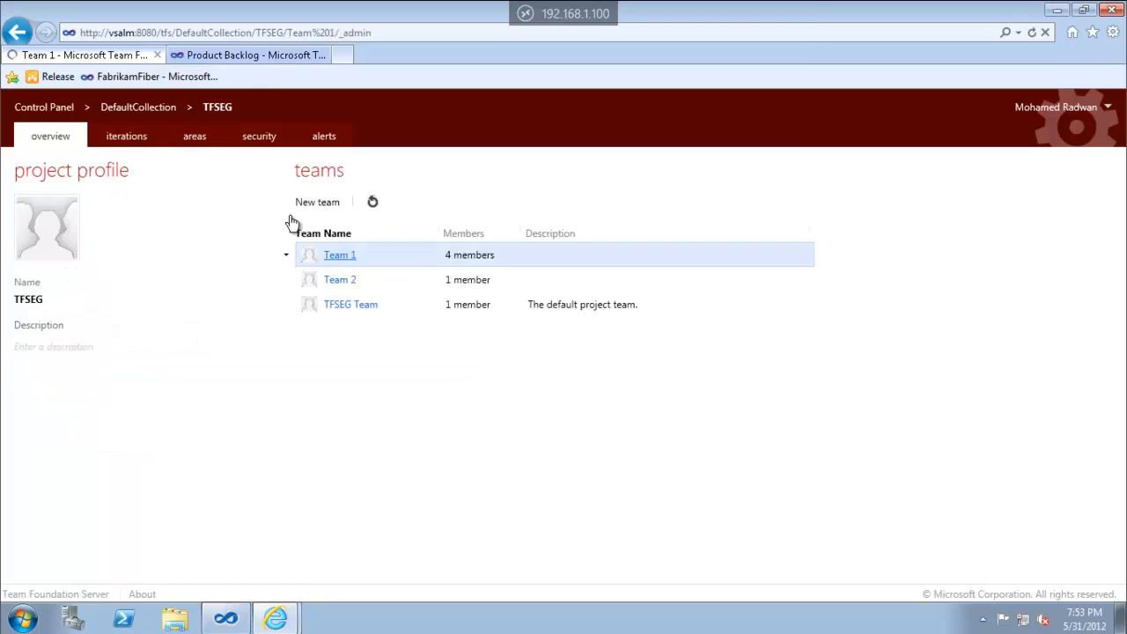
left_click(127, 136)
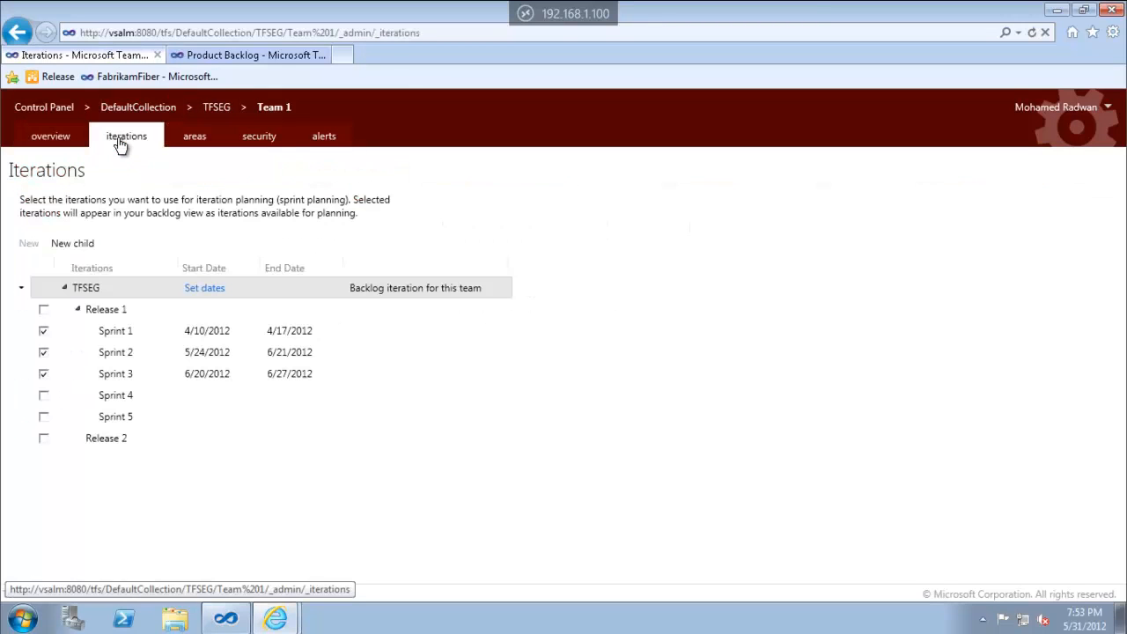
left_click(43, 396)
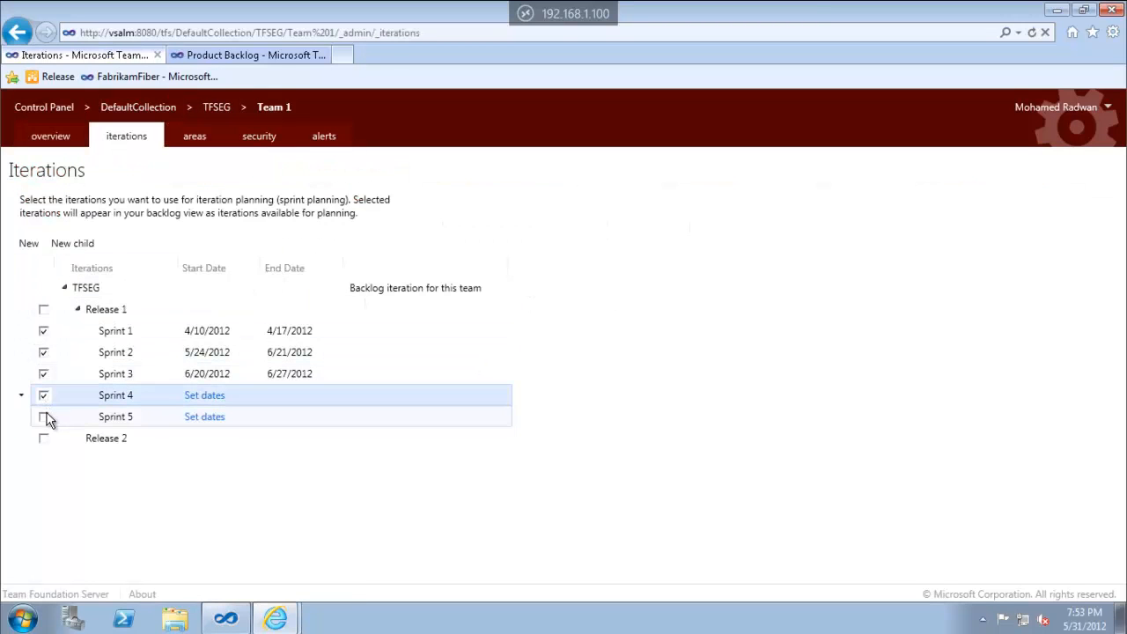
left_click(44, 417)
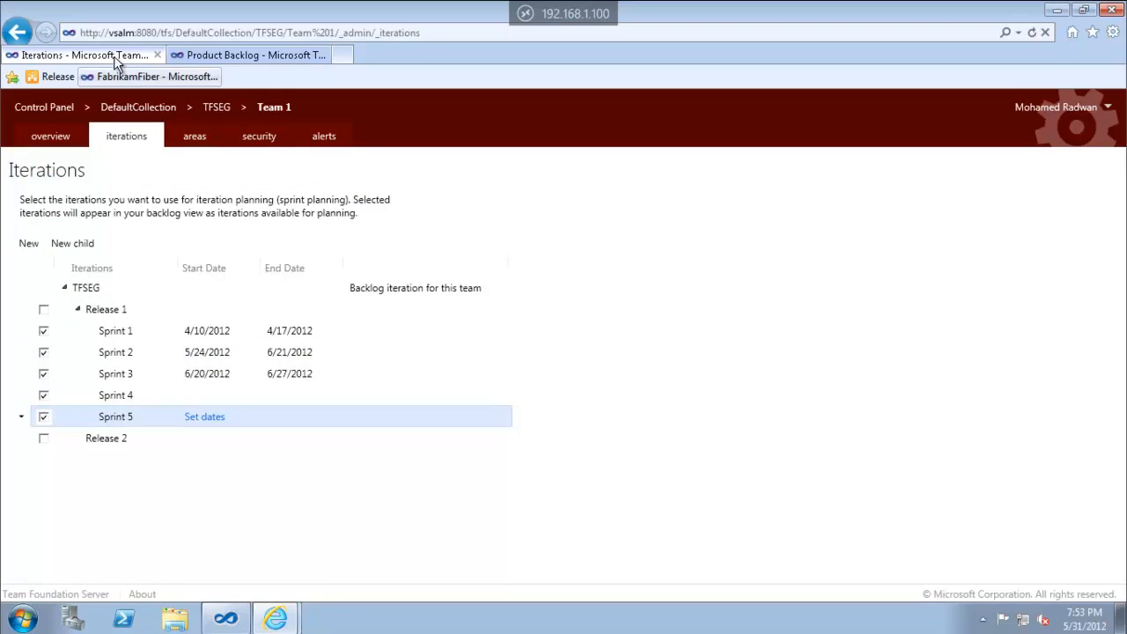
left_click(231, 55)
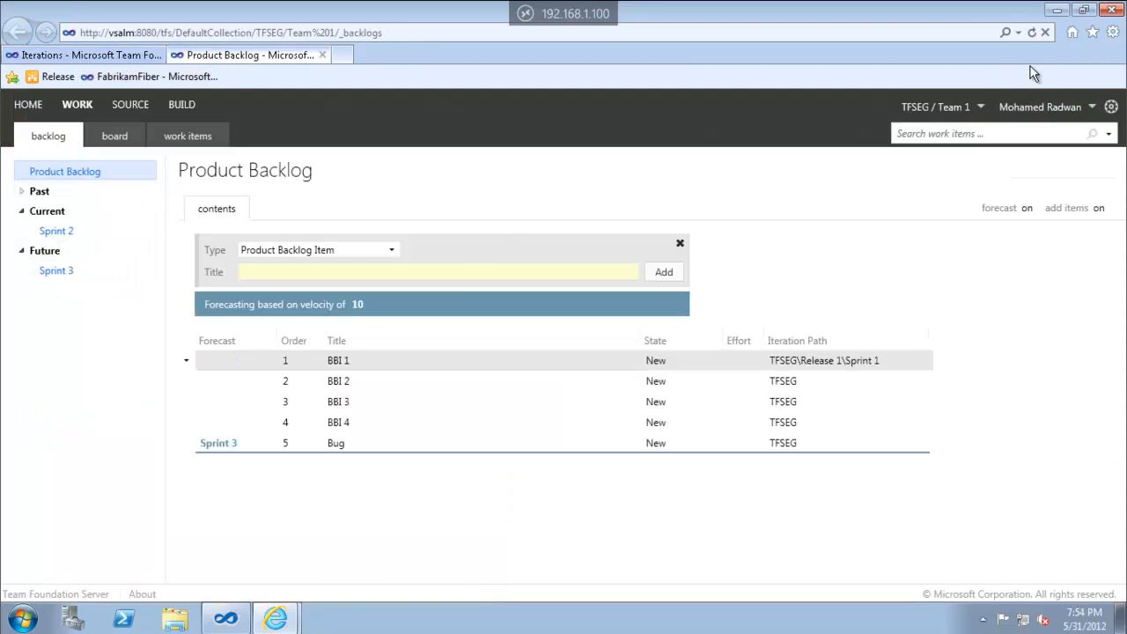
Reload the backlog to show the new sprints and set BBI 1's effort to 2
left_click(1032, 32)
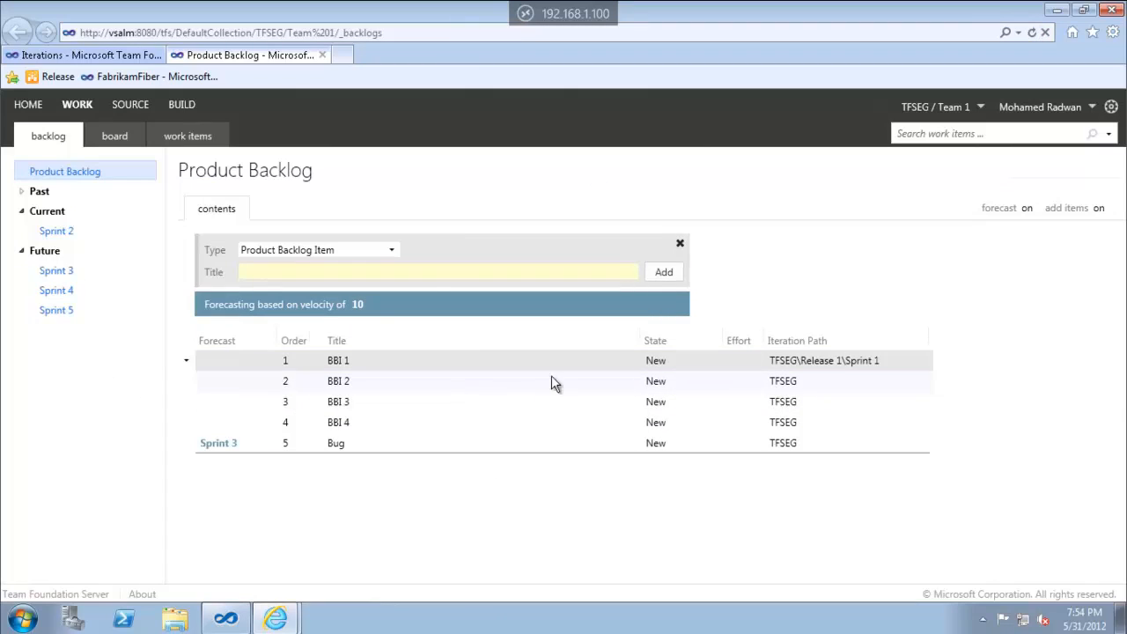
left_click(538, 354)
double_click(456, 364)
left_click(654, 288)
type("2")
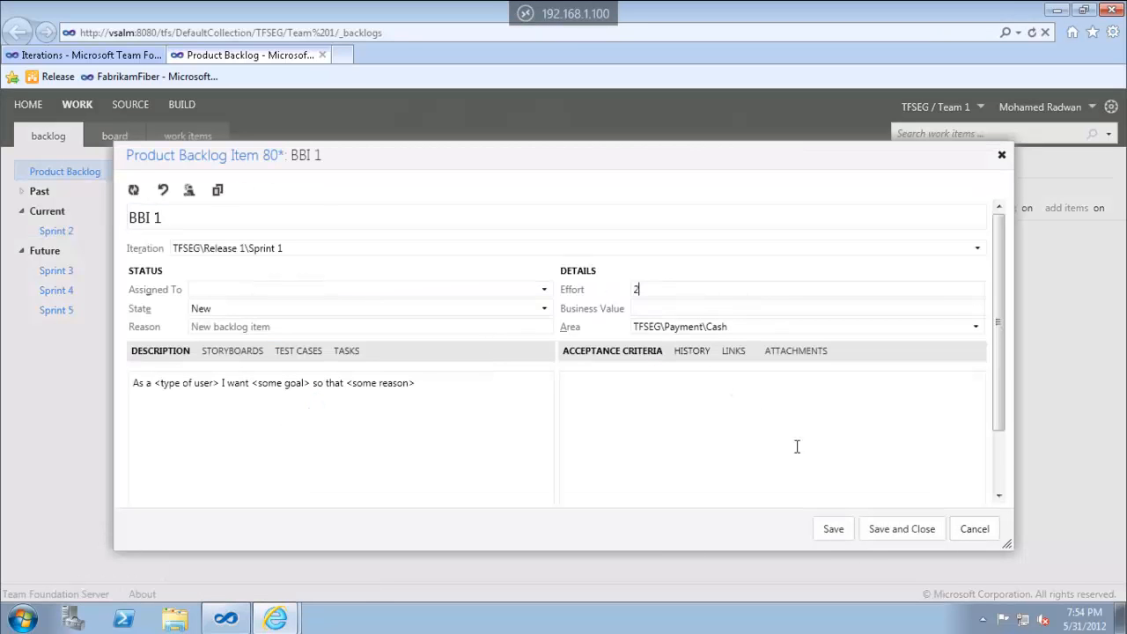
left_click(909, 533)
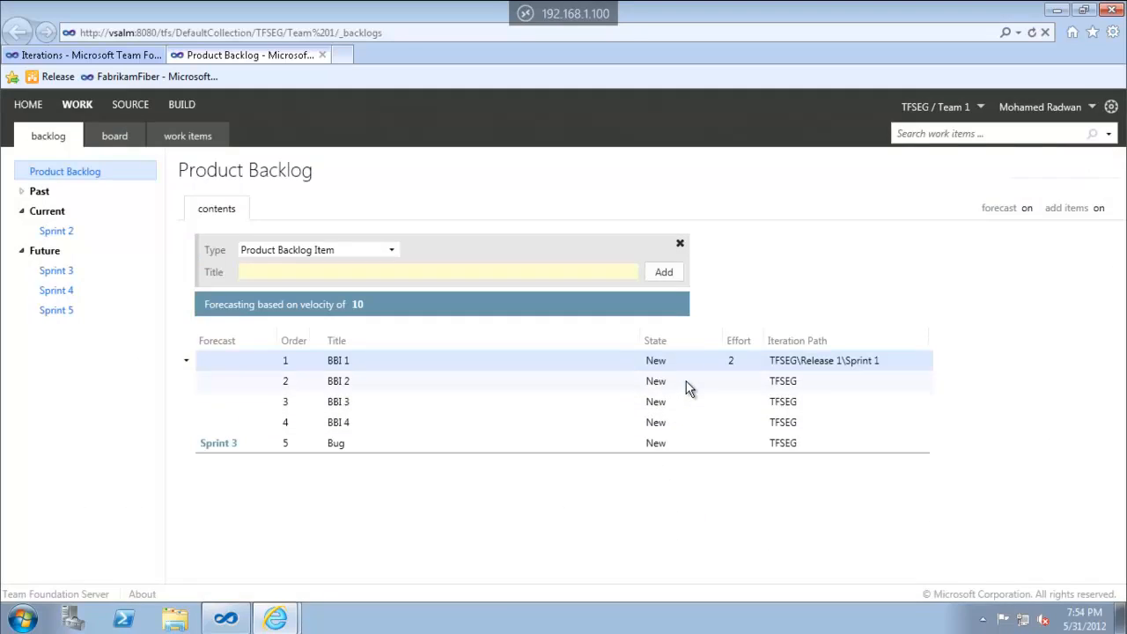
Set BBI 2's effort to 4 and BBI 3's effort to 6
double_click(684, 382)
left_click(678, 290)
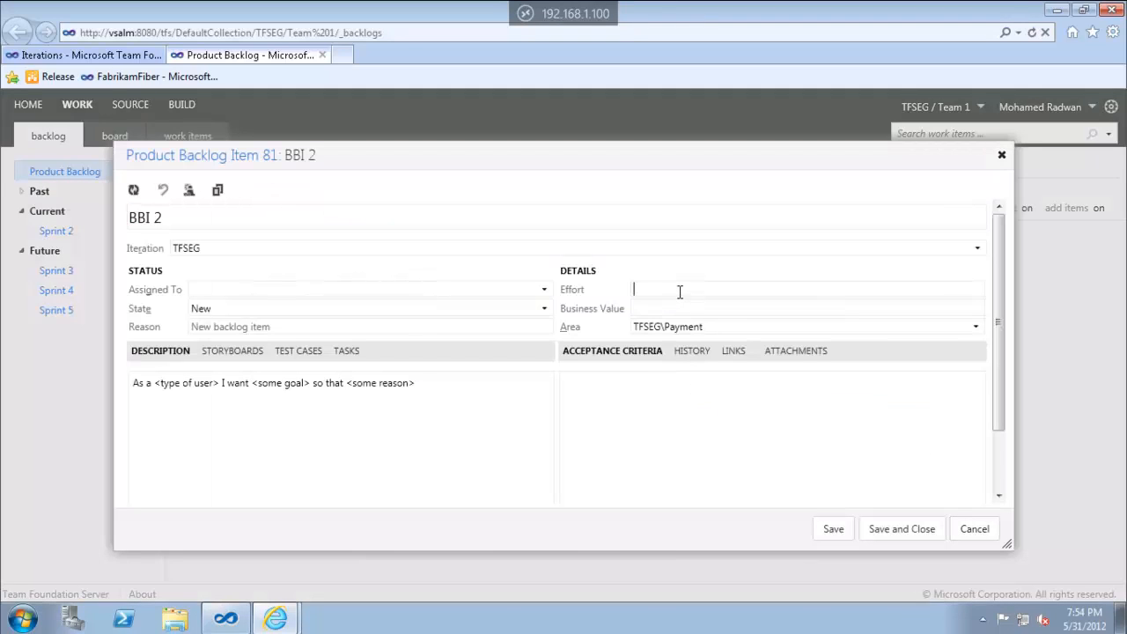
type("4")
left_click(905, 533)
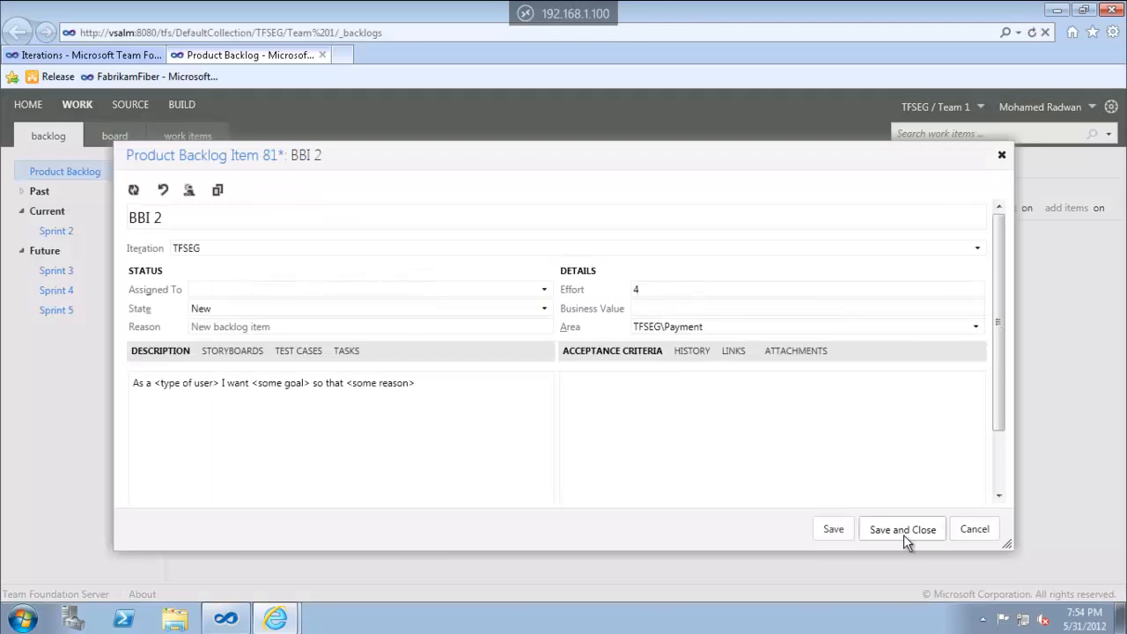
double_click(681, 410)
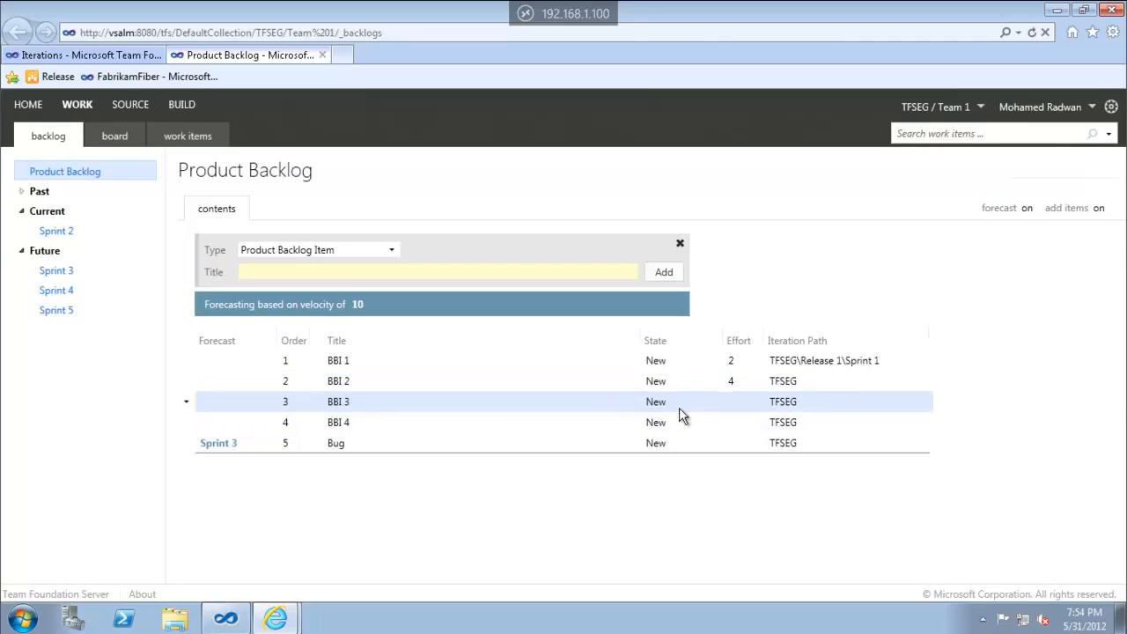
type("6")
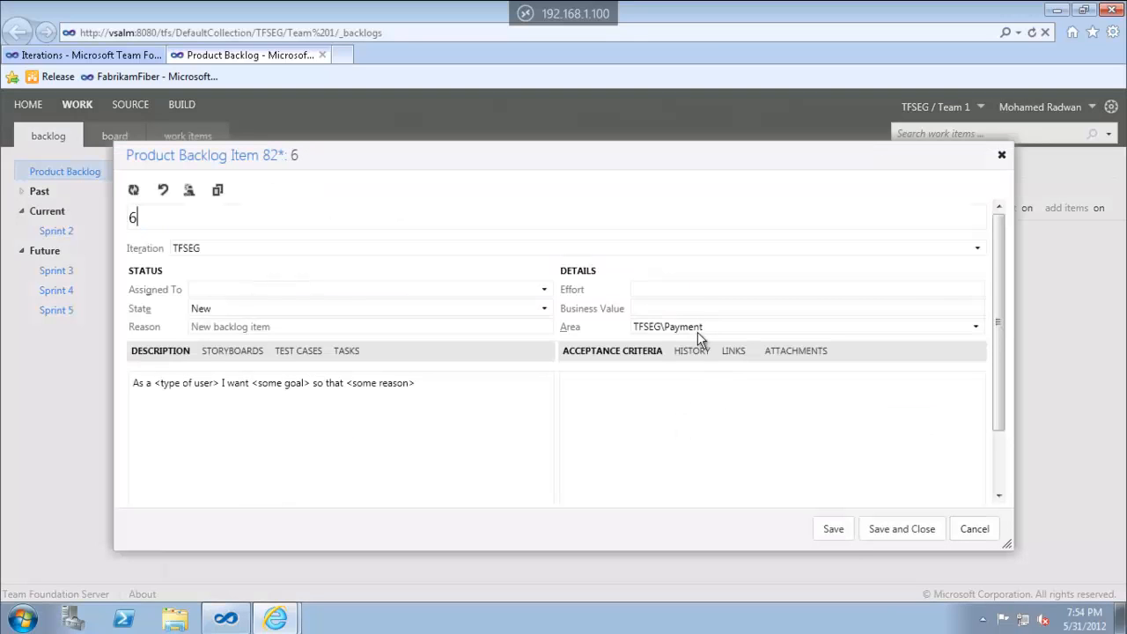
left_click(702, 290)
type("6")
left_click(883, 530)
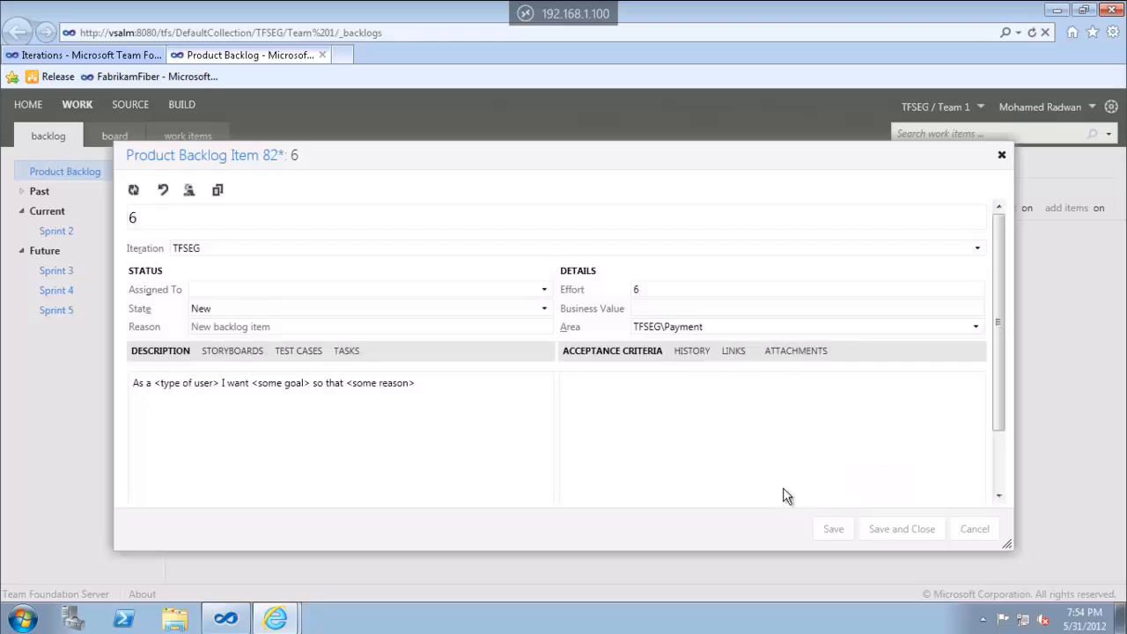
Set BBI 4's effort to 2 and the Bug's effort to 5
left_click(705, 424)
left_click(676, 287)
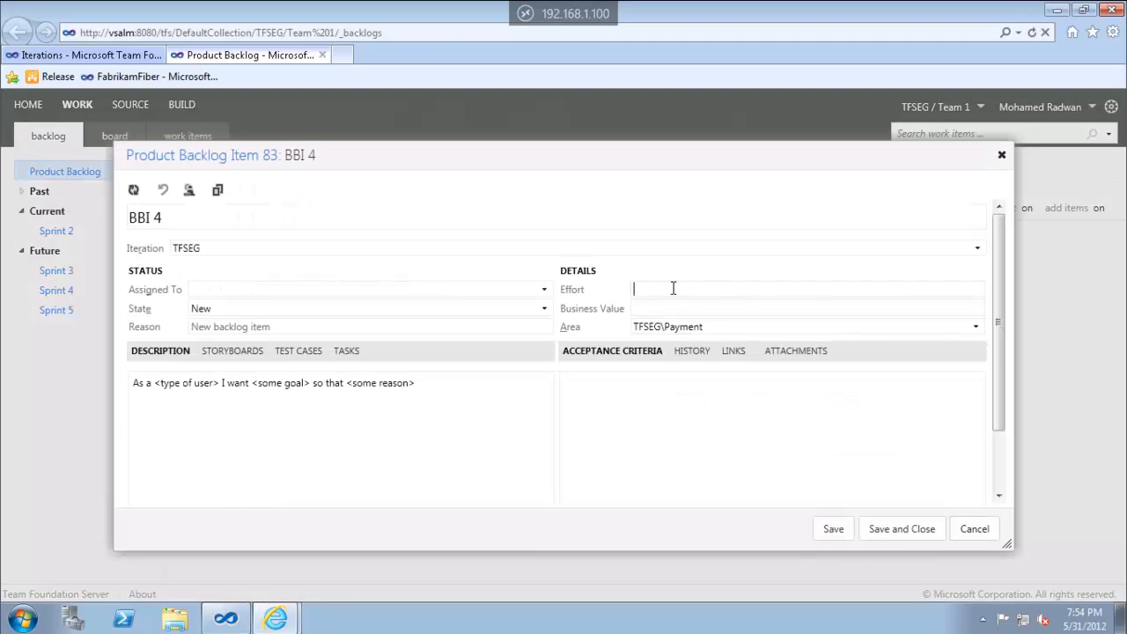
type("2")
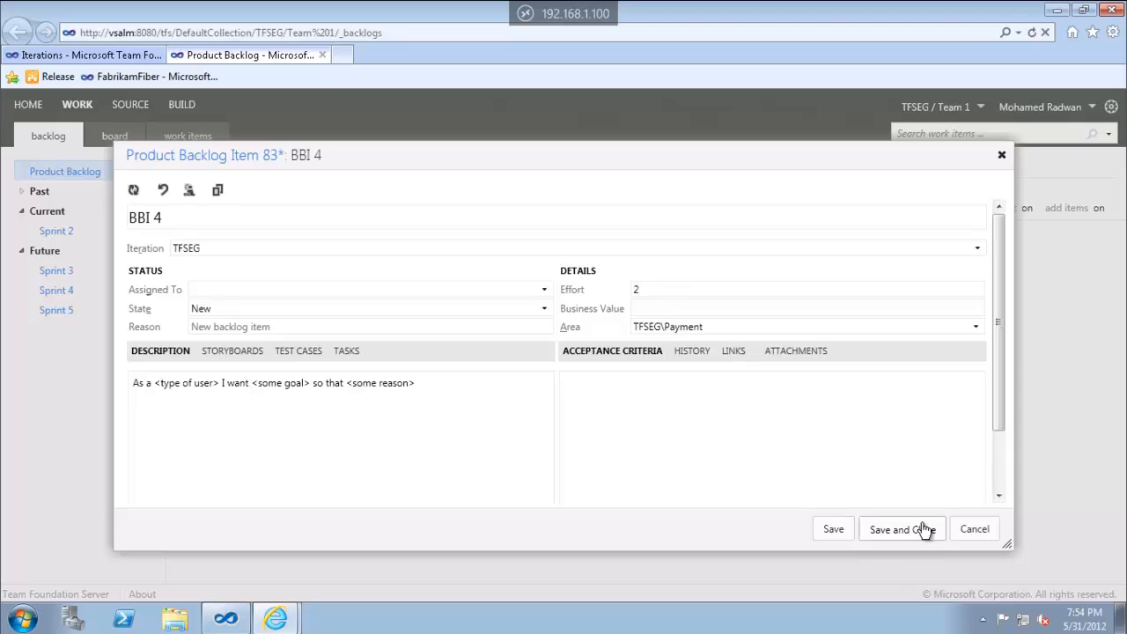
left_click(888, 527)
double_click(745, 446)
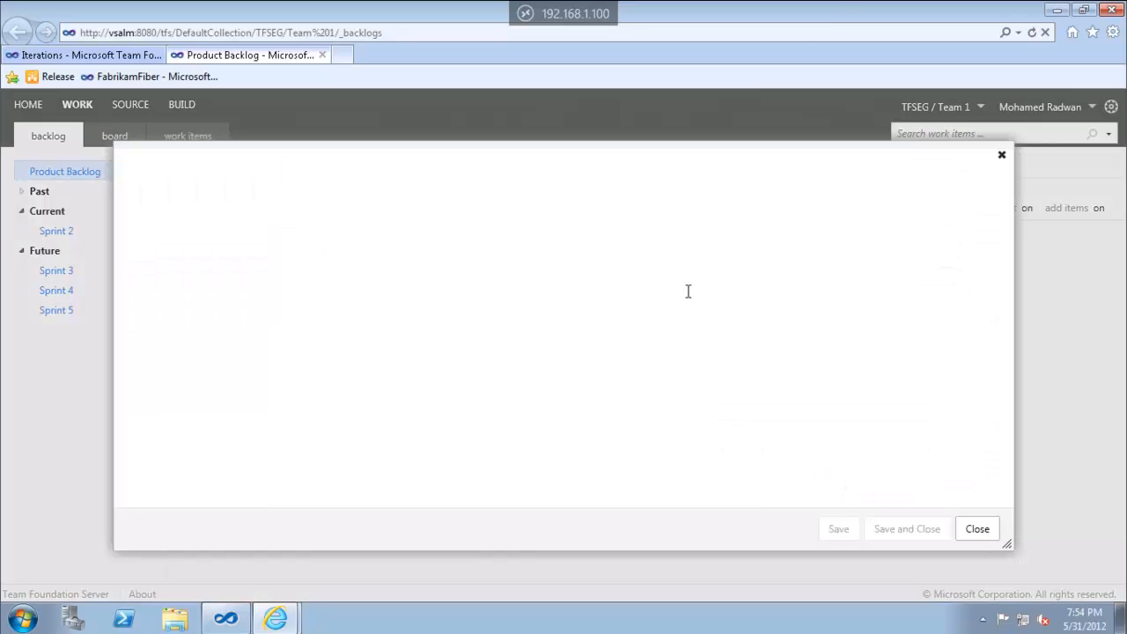
left_click(658, 289)
type("5")
left_click(895, 529)
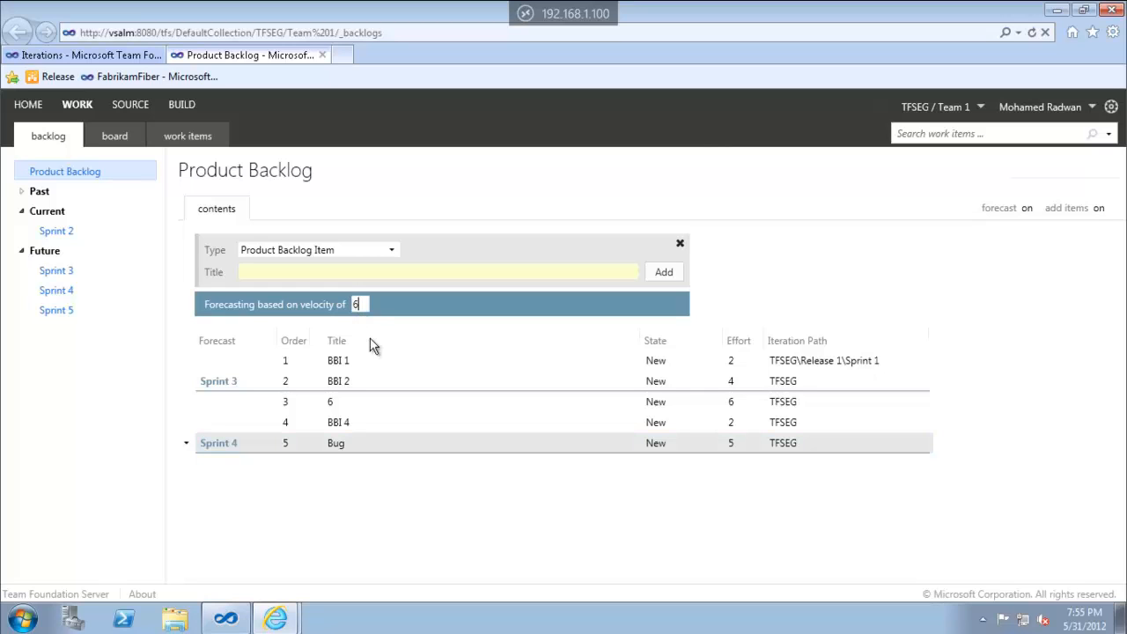
Apply forecast velocity 6 and retitle the item named '6' to 'BBI'
left_click(391, 361)
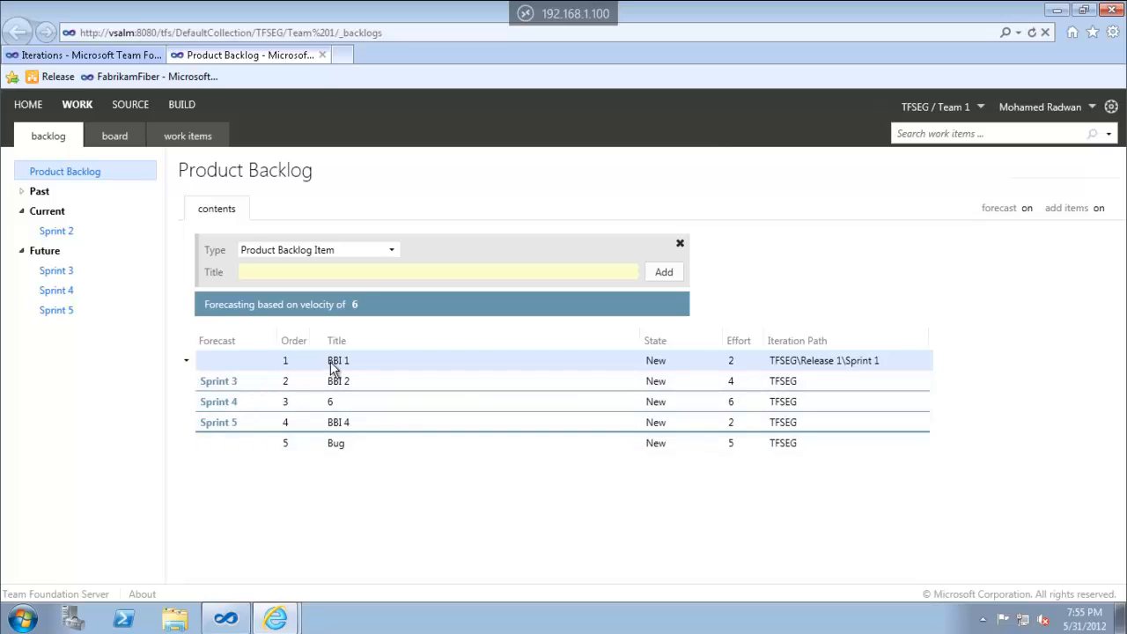
left_click(379, 400)
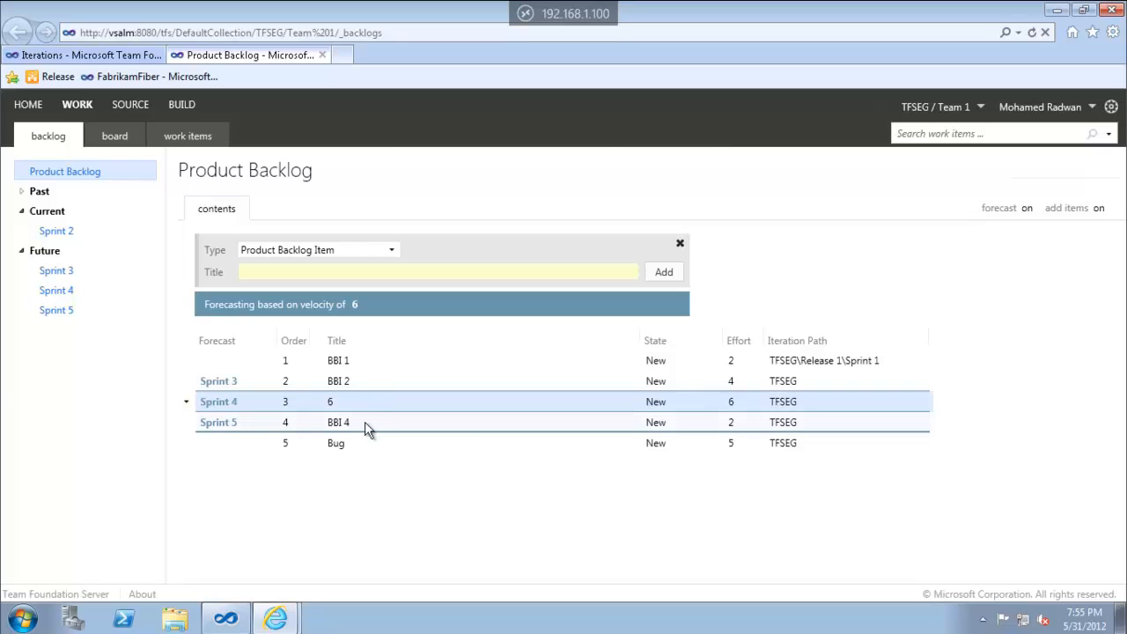
double_click(337, 402)
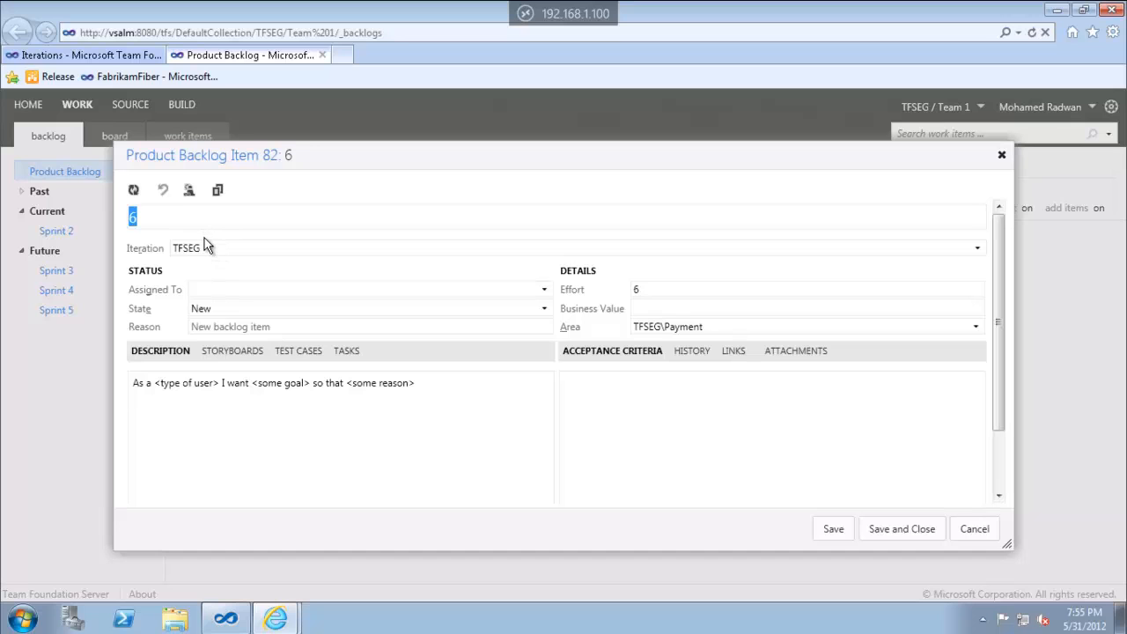
type("BBI")
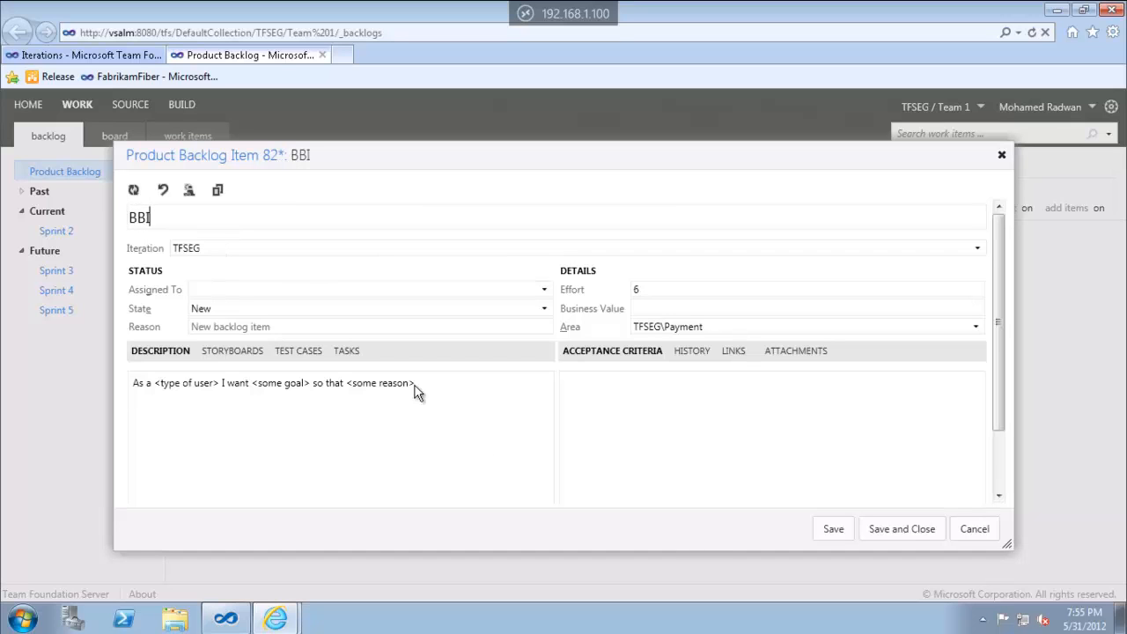
left_click(907, 529)
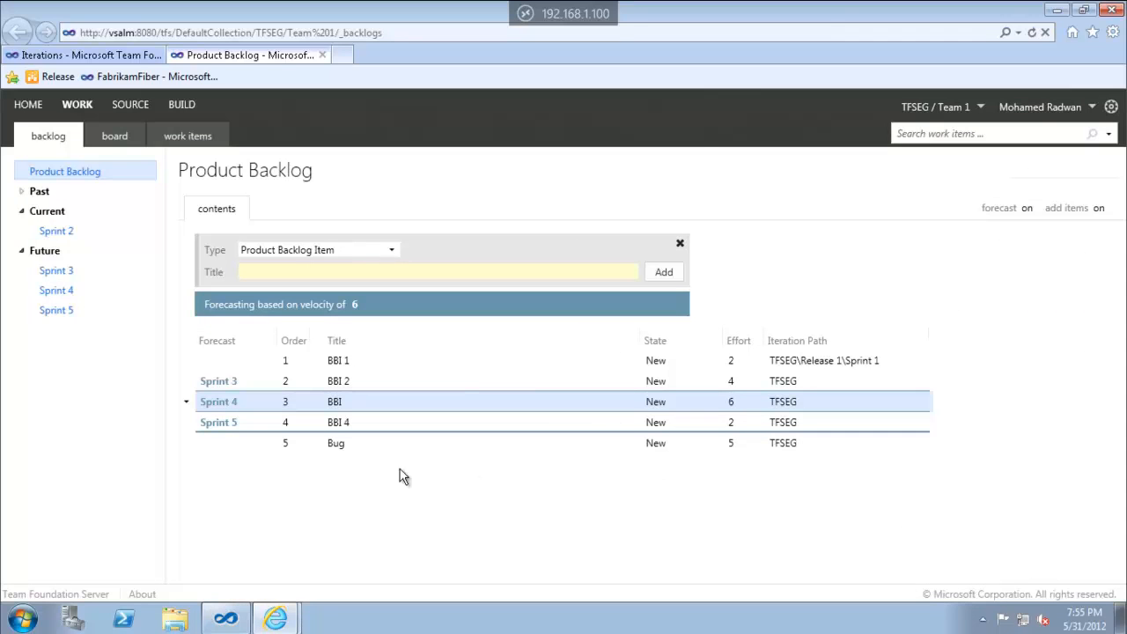
Turn the sprint forecast lines off
left_click(354, 306)
left_click(355, 305)
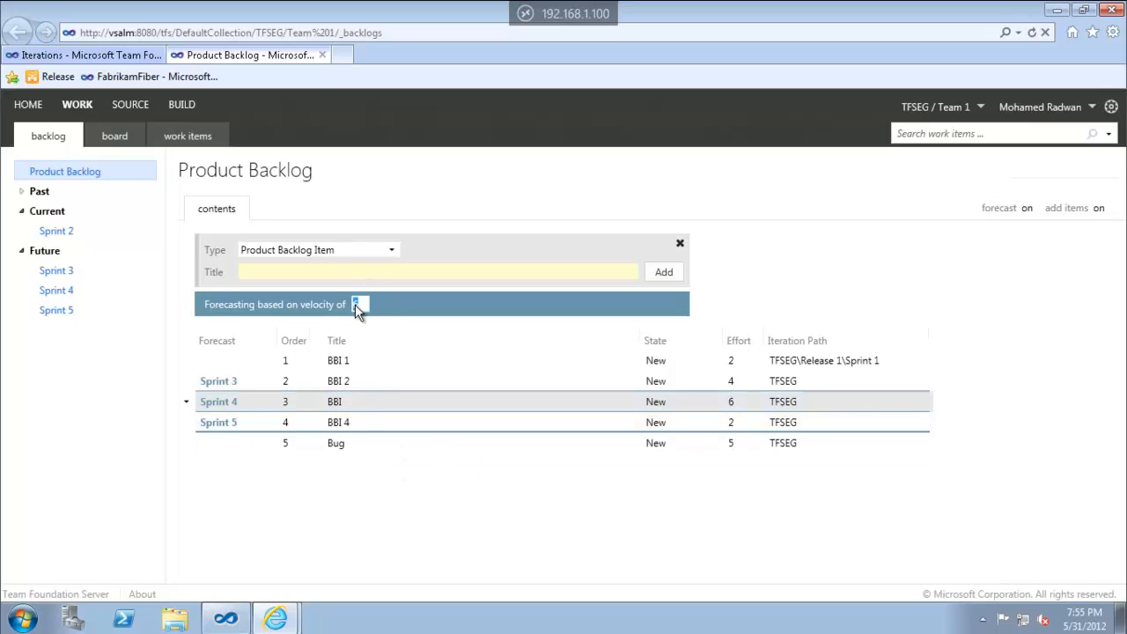
left_click(1027, 211)
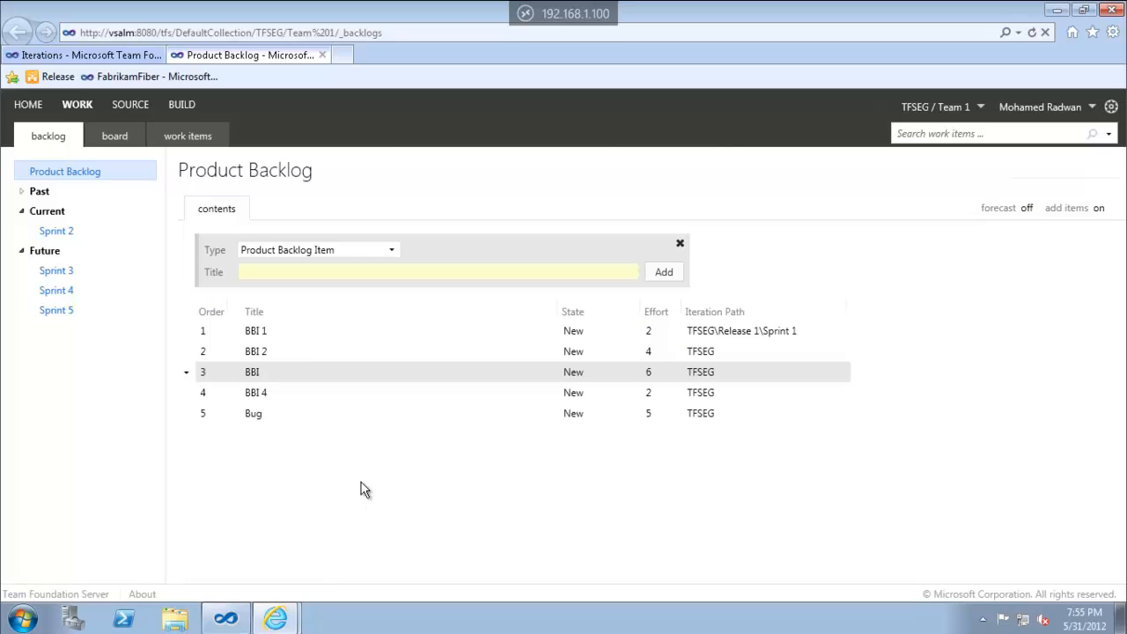
Complete the third item's title as 'BBI 3' and save it
double_click(259, 371)
left_click(255, 218)
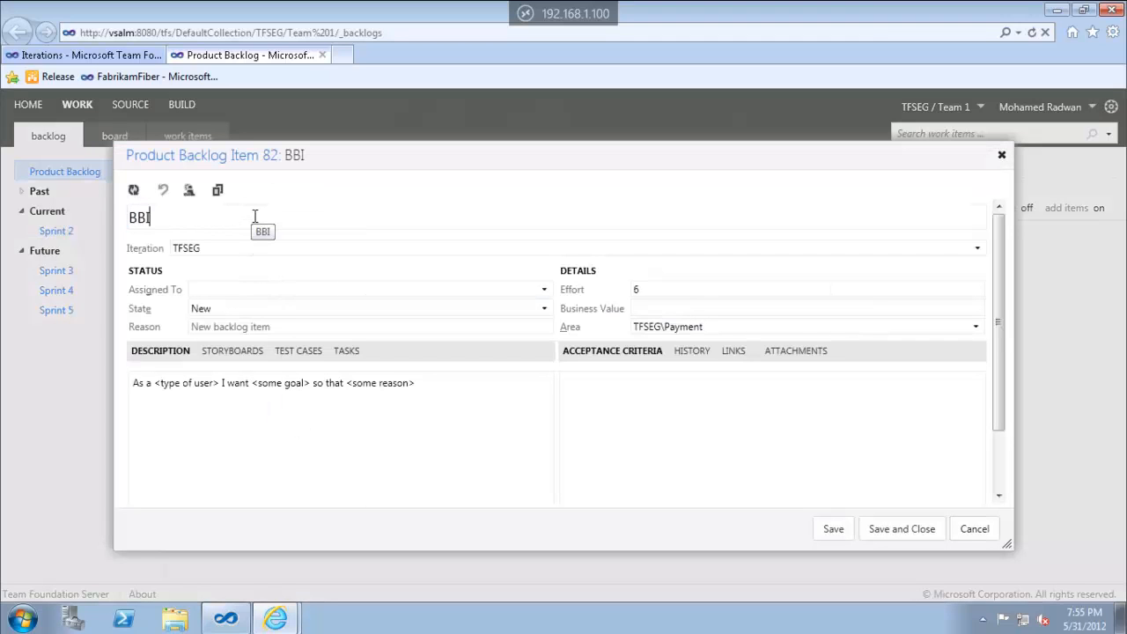
type("3")
left_click(905, 531)
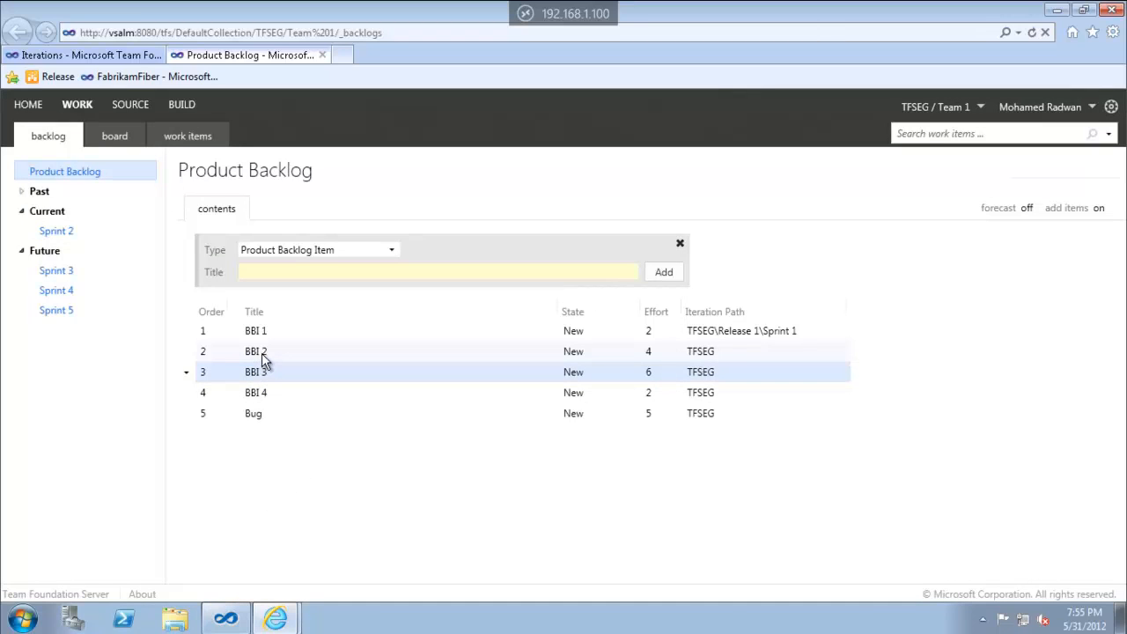
Plan BBI 2 into Sprint 2 and move it to second place under BBI 1
left_click_drag(265, 353, 67, 227)
left_click_drag(256, 371, 315, 355)
left_click(787, 333)
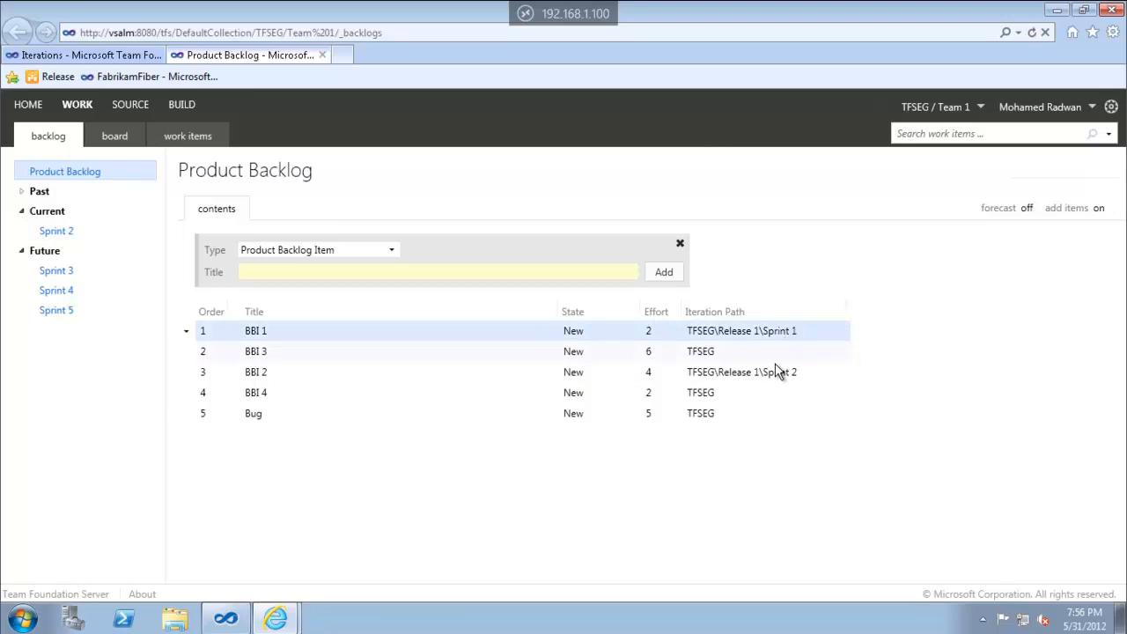
left_click(771, 372)
mouse_move(372, 372)
left_mouse_down()
mouse_move(369, 338)
mouse_move(370, 354)
left_mouse_up()
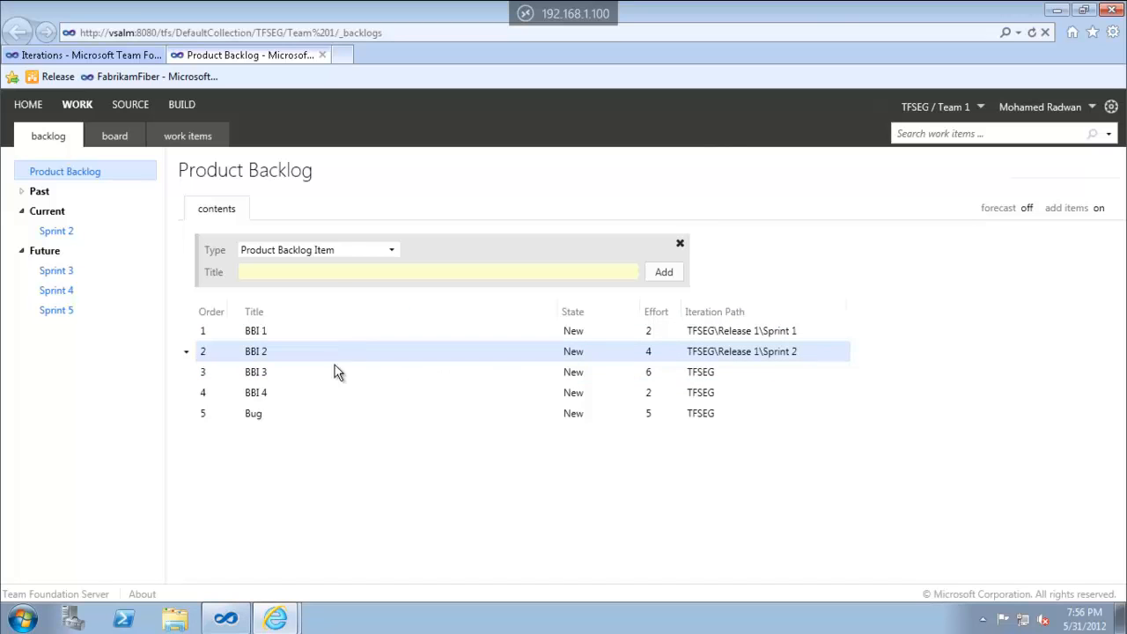
Move the Bug into Sprint 2 beneath BBI 2 and bring up the velocity chart
left_click(299, 419)
left_click_drag(300, 419, 74, 236)
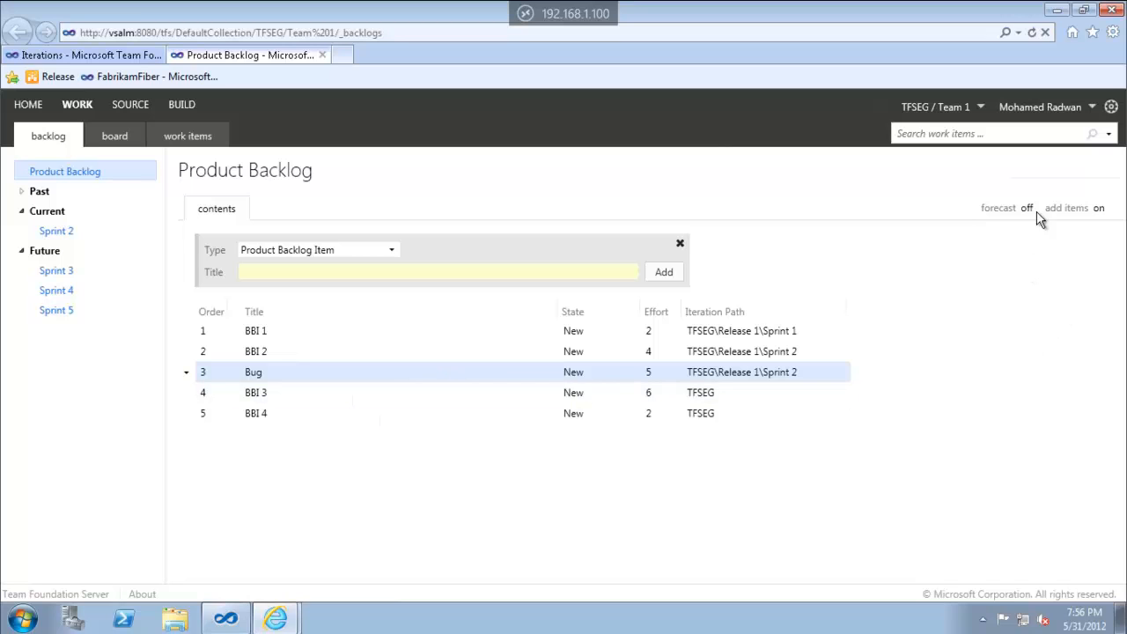
left_click(1065, 183)
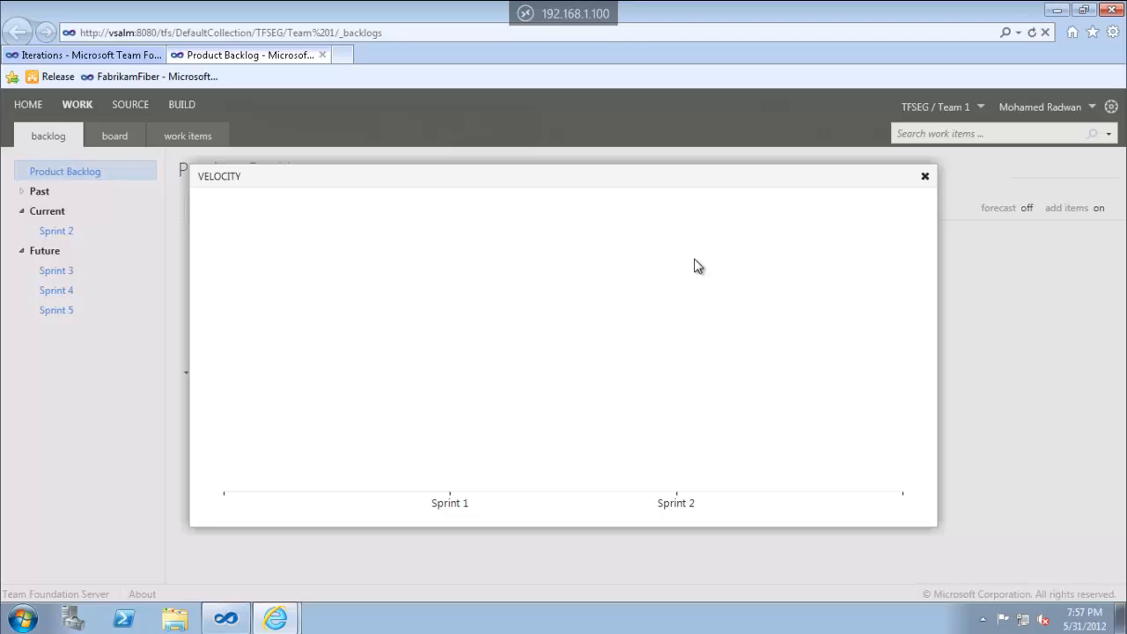
Close the Velocity chart to return to Team 1's Product Backlog
left_click(926, 181)
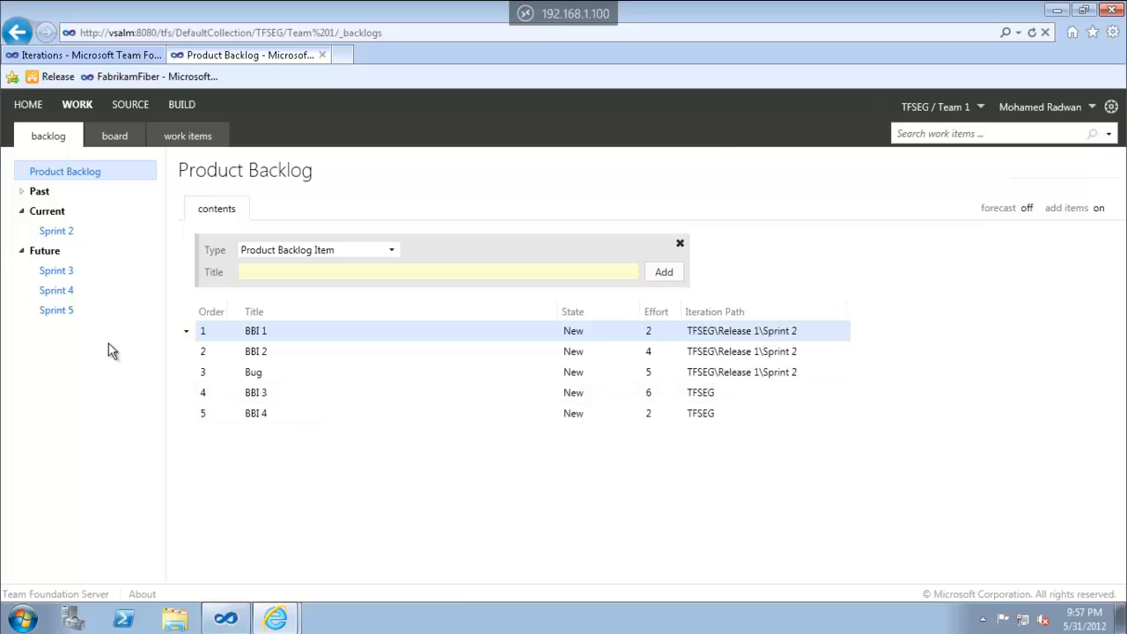
Show Team 1's Sprint 2 backlog with BBI 1, BBI 2 and Bug, 16 work days remaining
left_click(60, 234)
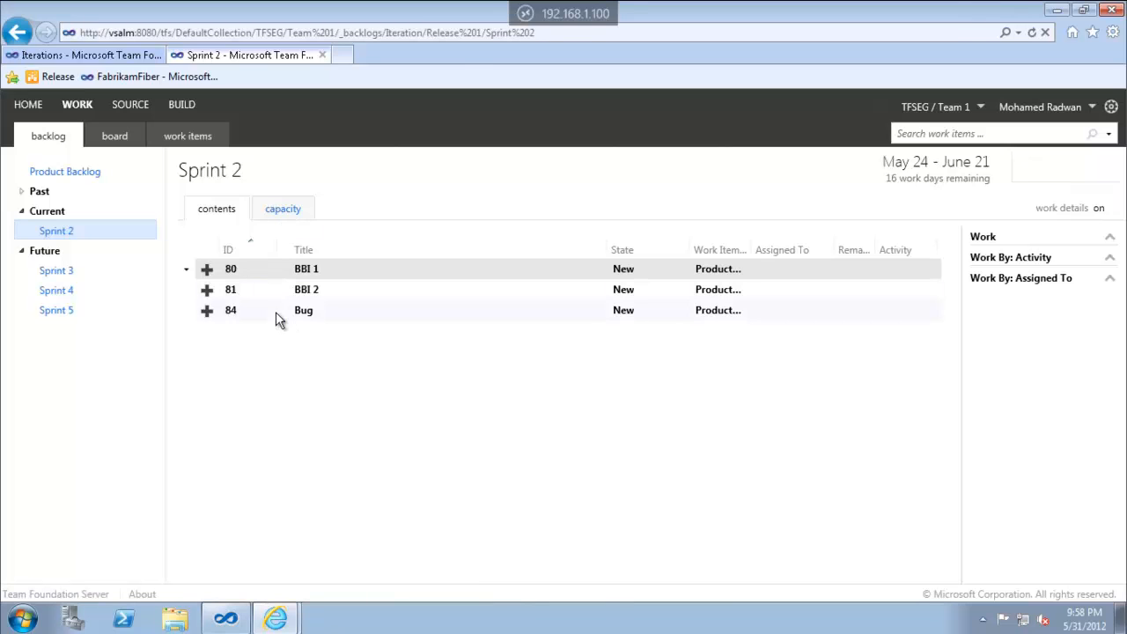
Open Sprint 2's capacity page, listing four team members at 0 capacity
left_click(290, 214)
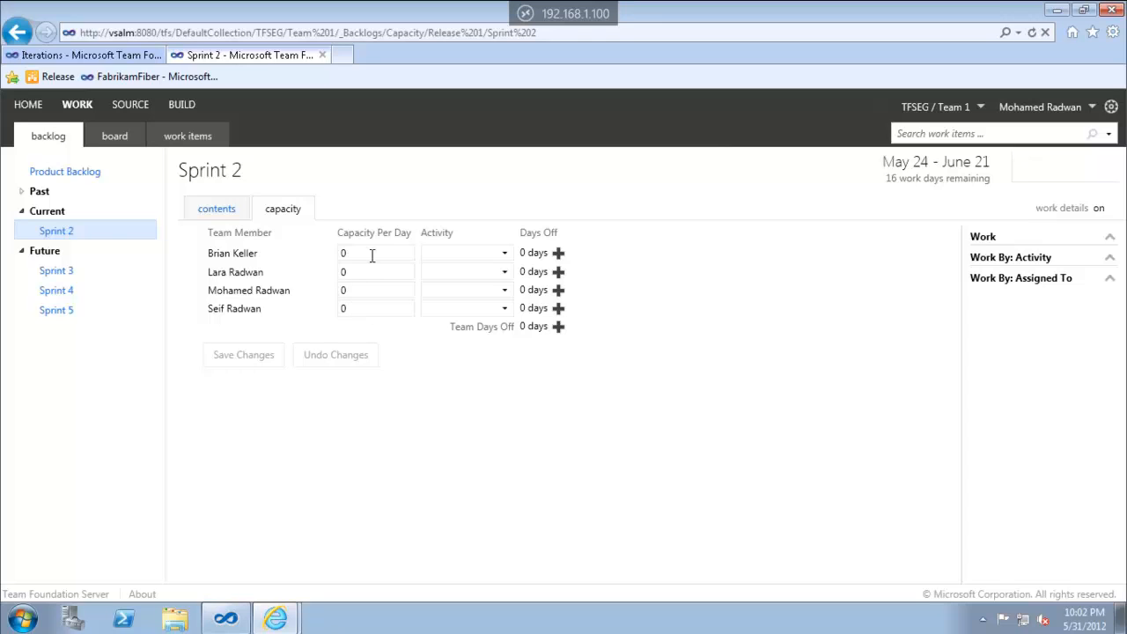
Set daily capacity to 2 for the first member and 6 for the others, then save
left_click(372, 254)
double_click(372, 254)
type("2")
double_click(358, 272)
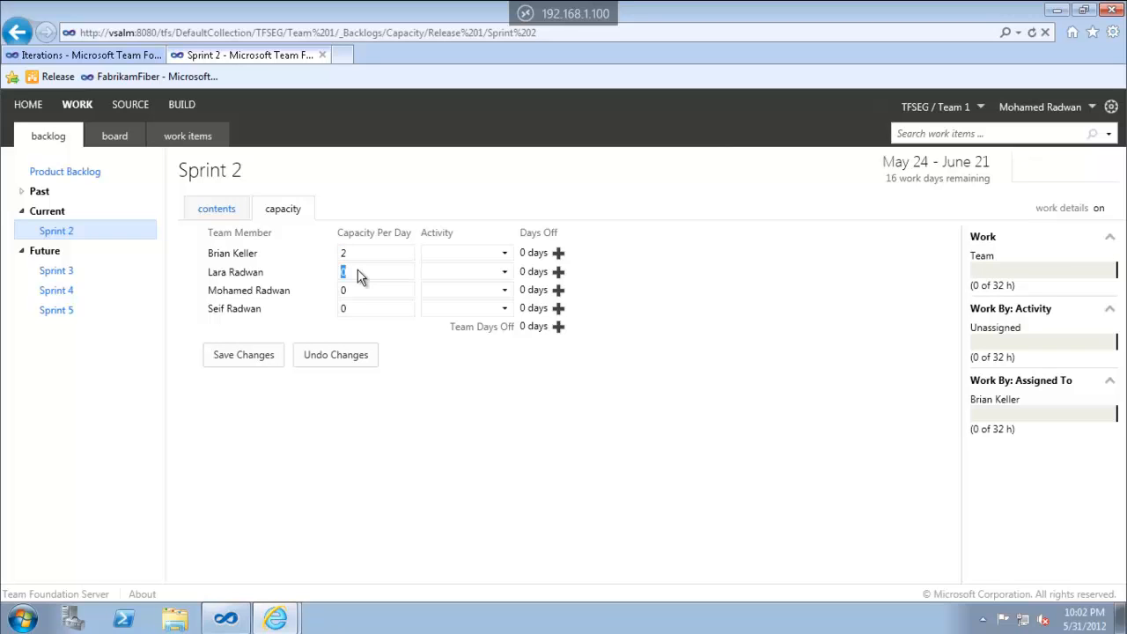
type("6")
double_click(358, 290)
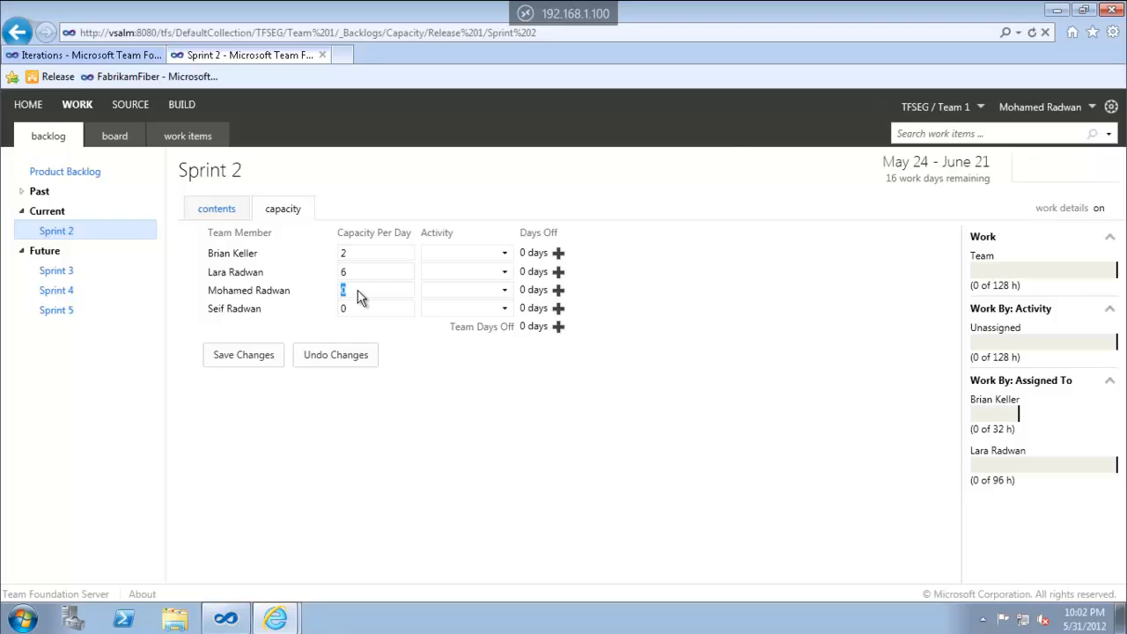
type("6")
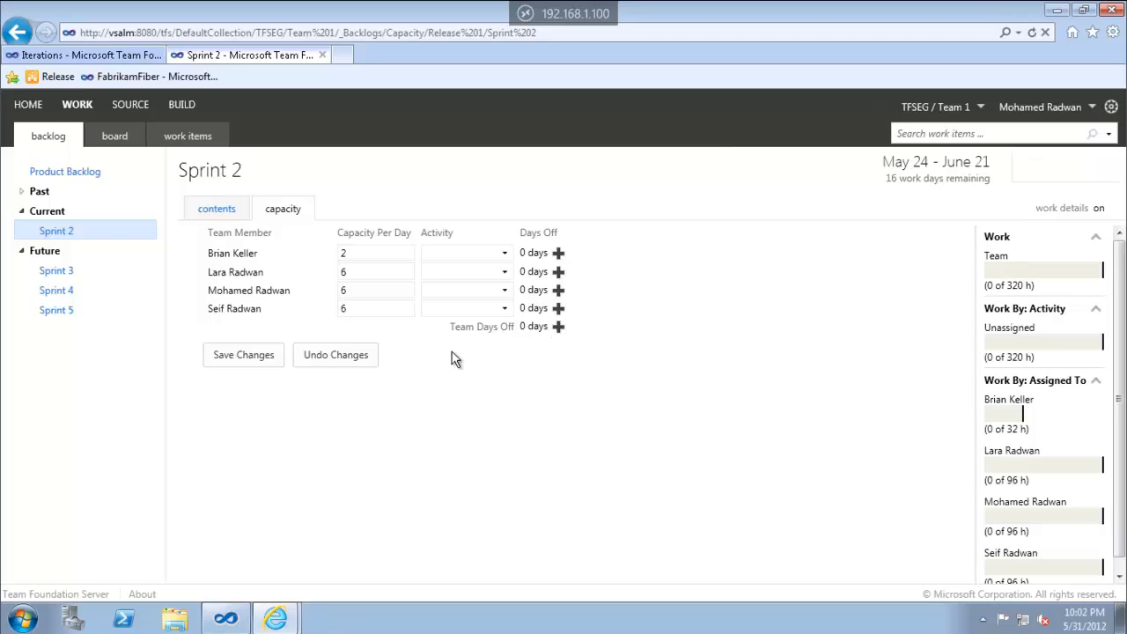
left_click(559, 254)
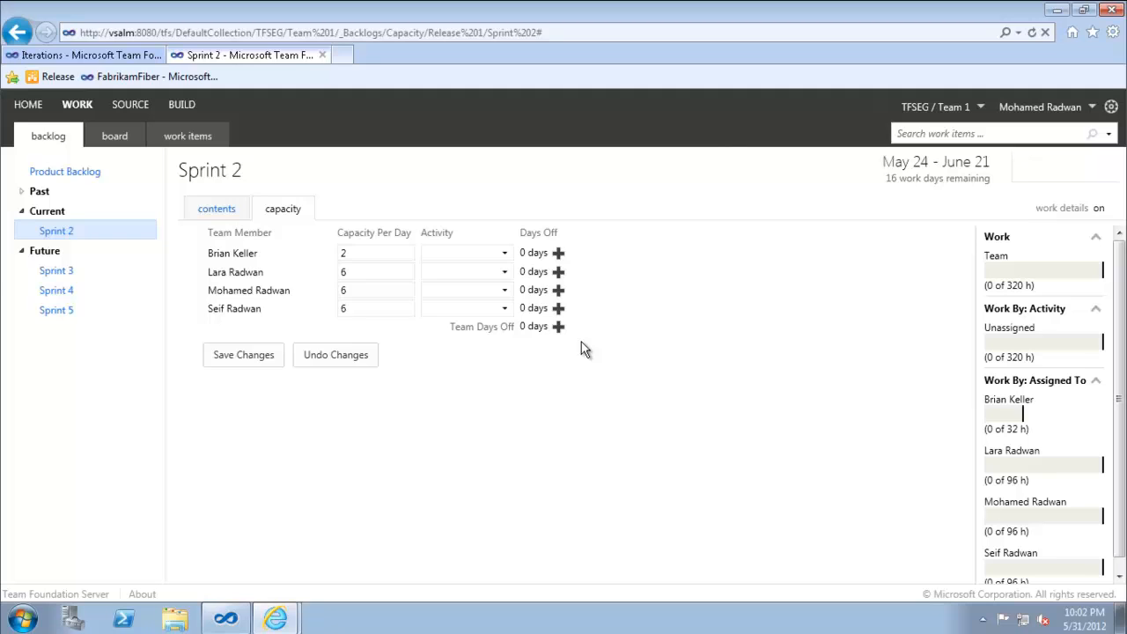
left_click(242, 364)
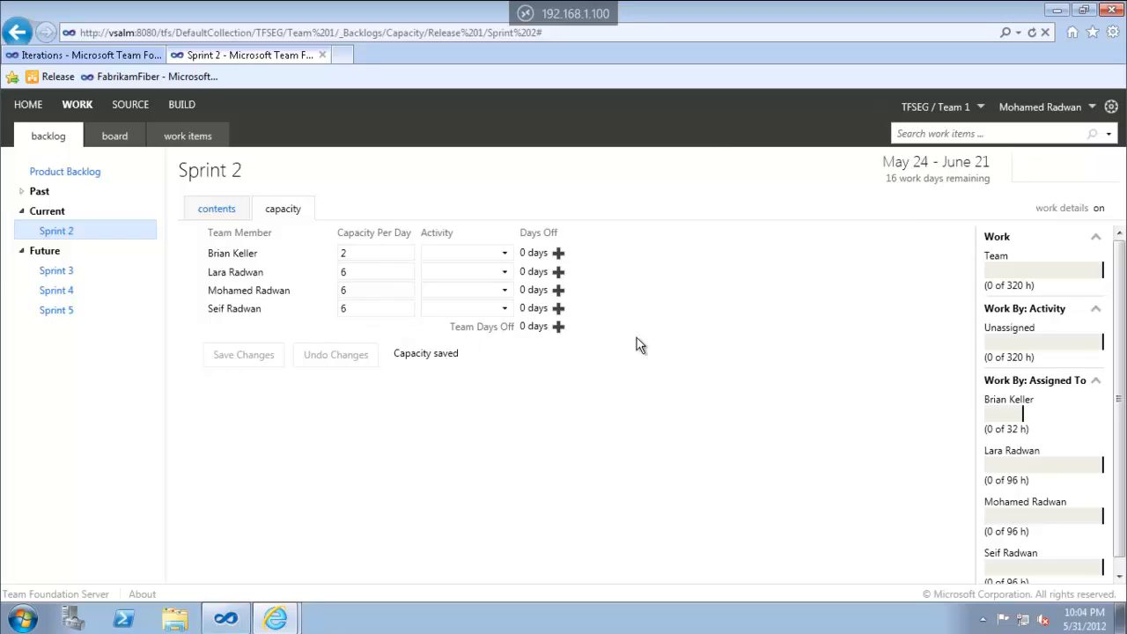
Highlight the 320 h team total and each 96 h member capacity, then return to the contents list
left_click_drag(1009, 284, 1035, 285)
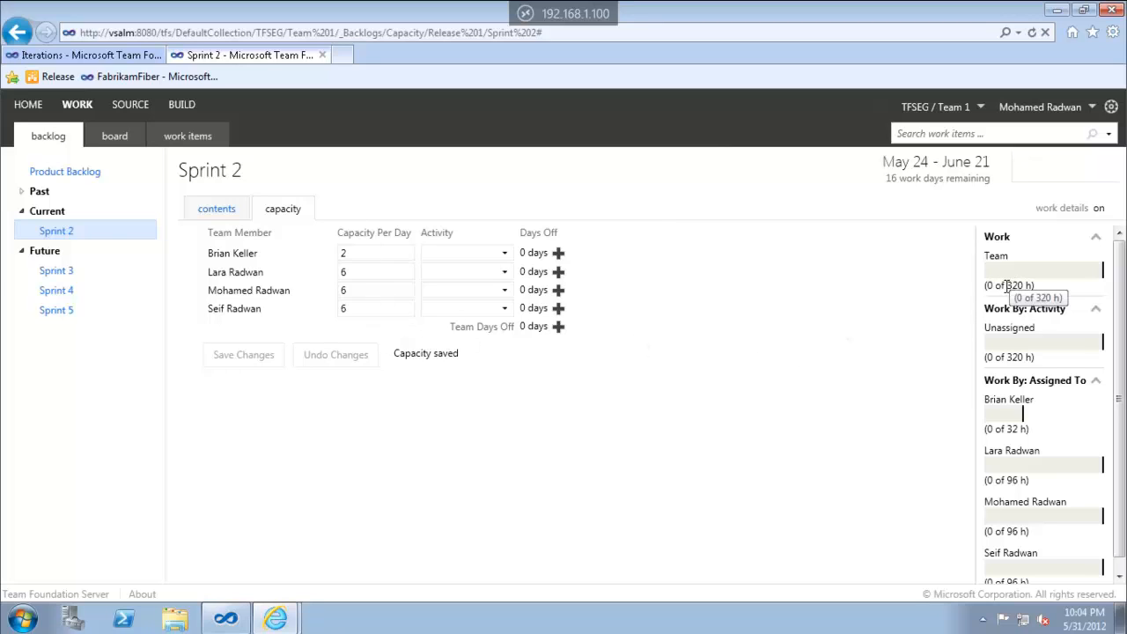
left_click(915, 335)
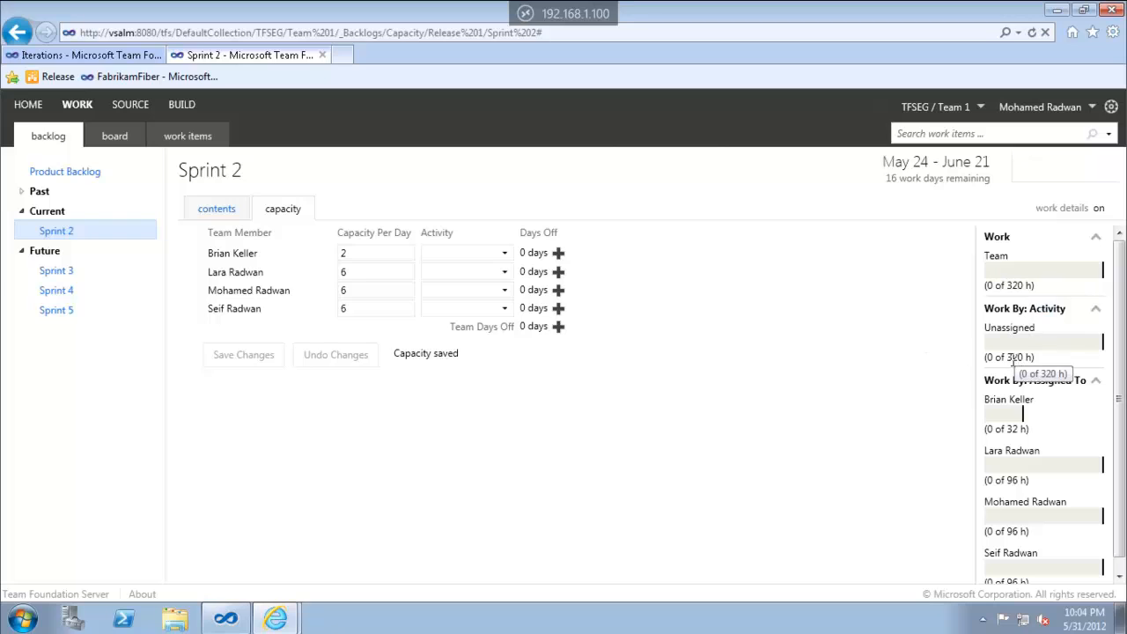
double_click(1013, 480)
double_click(1013, 531)
scroll(1054, 526, "down", 1)
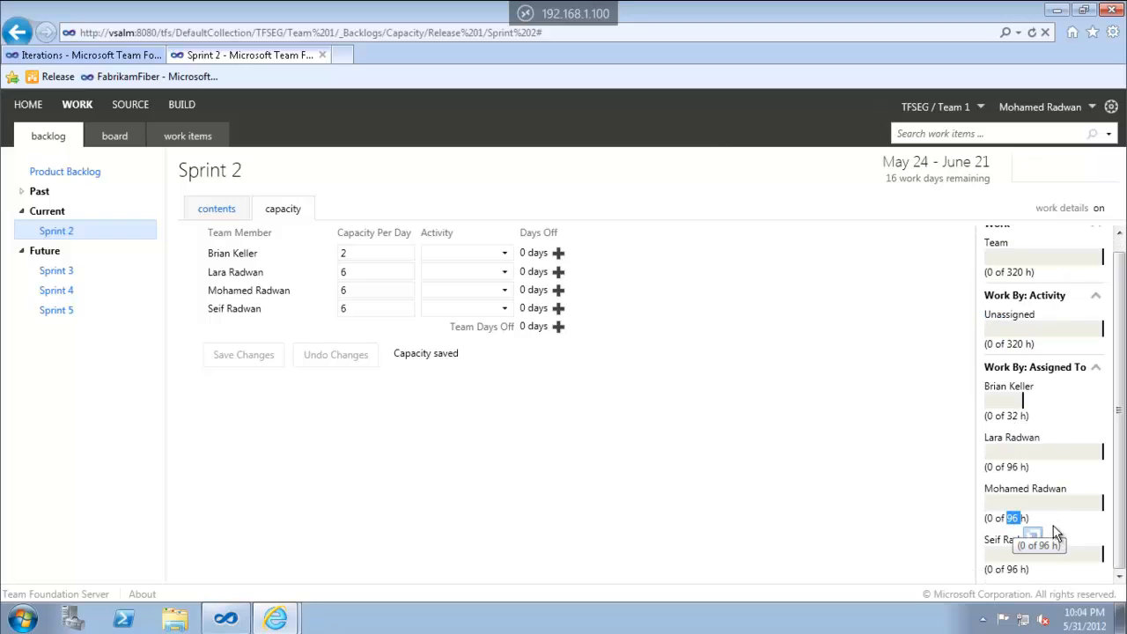
double_click(1013, 568)
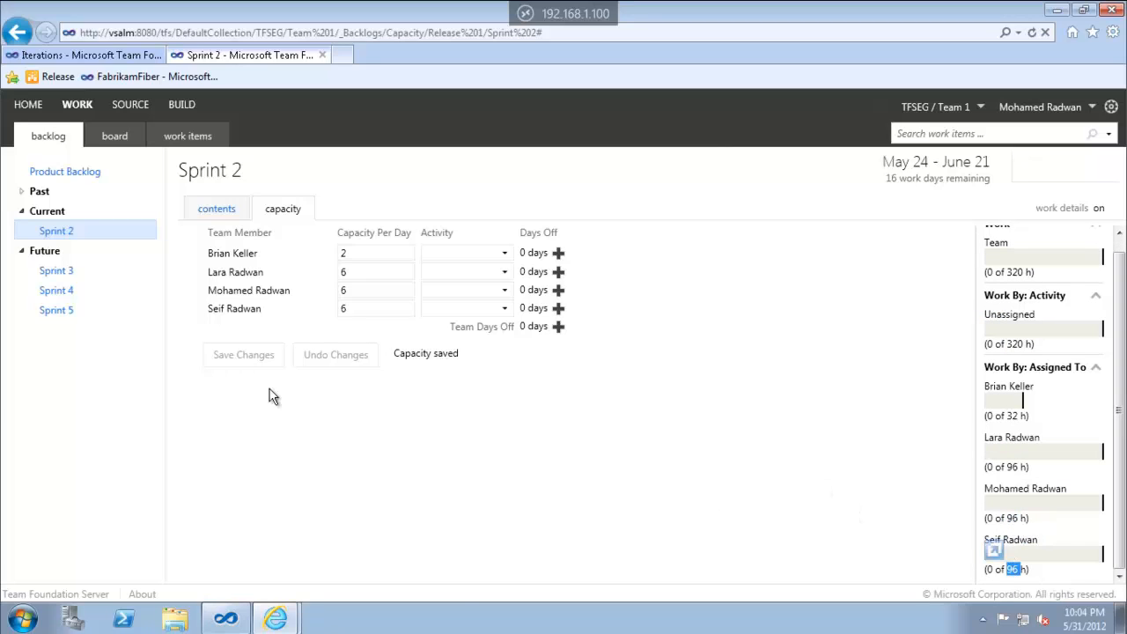
left_click(227, 217)
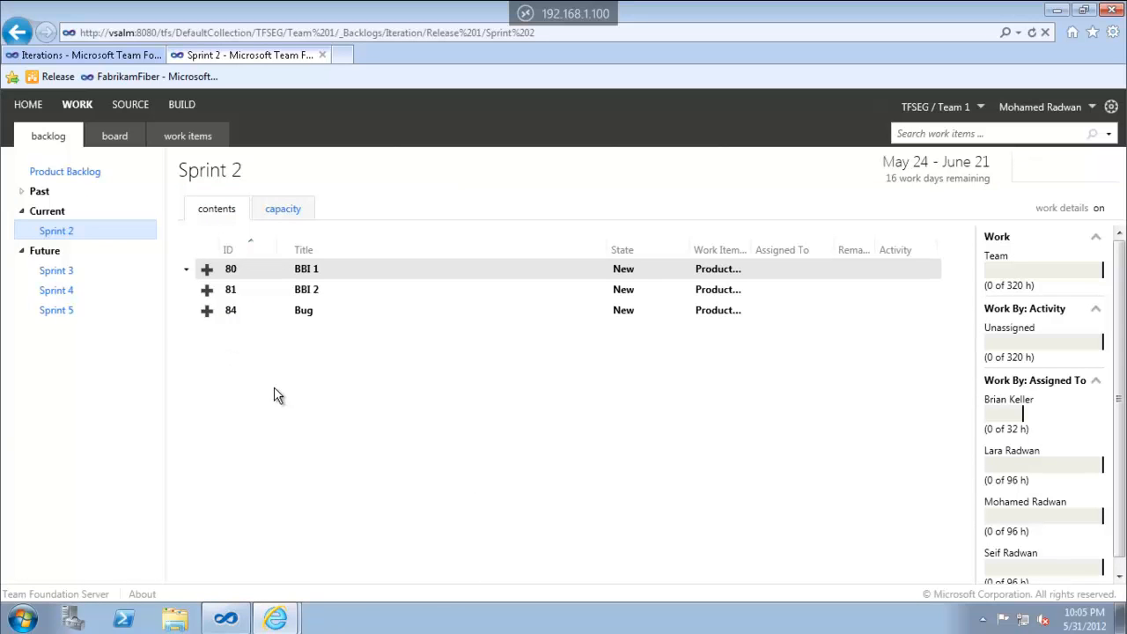
Create Task 1 under BBI 1, assigned to the second team member
left_click(207, 275)
left_click(208, 273)
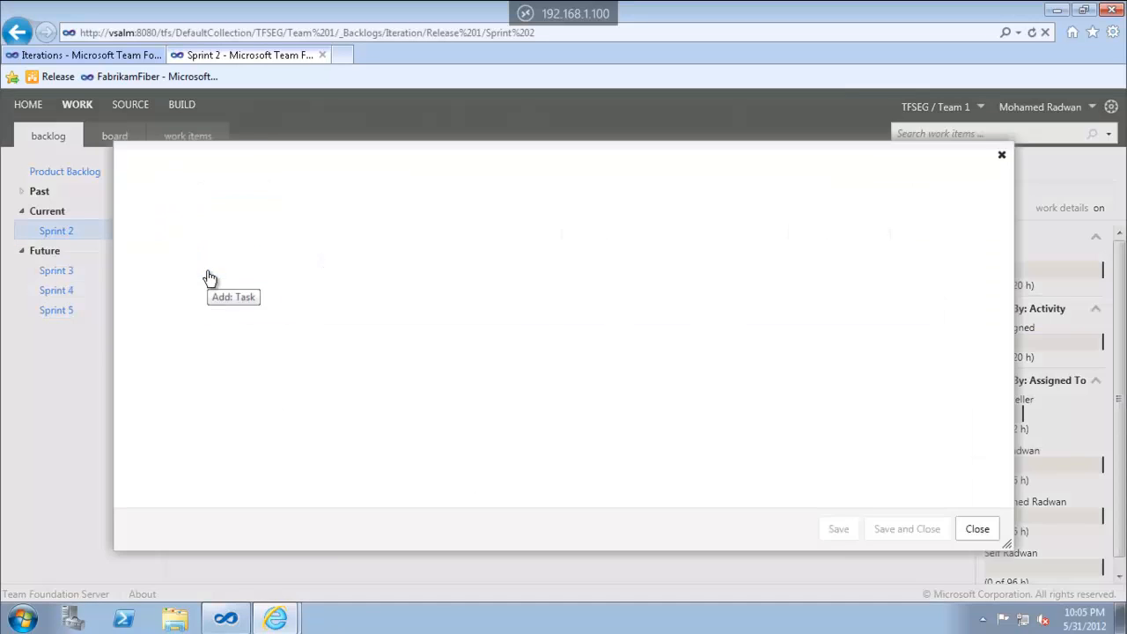
type("Task 1")
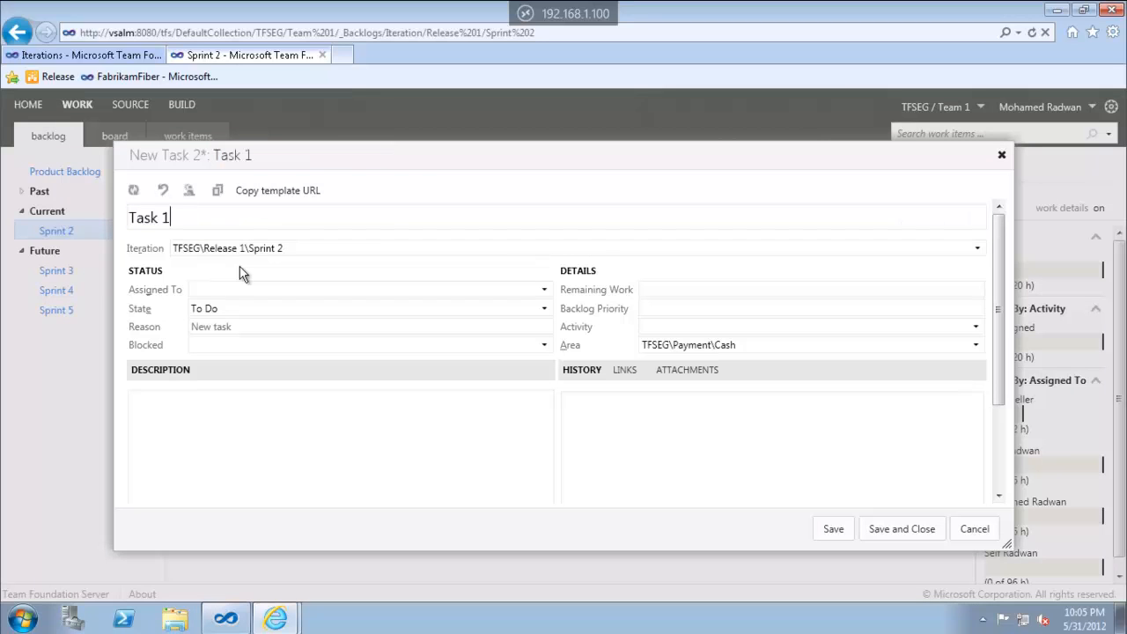
left_click(544, 294)
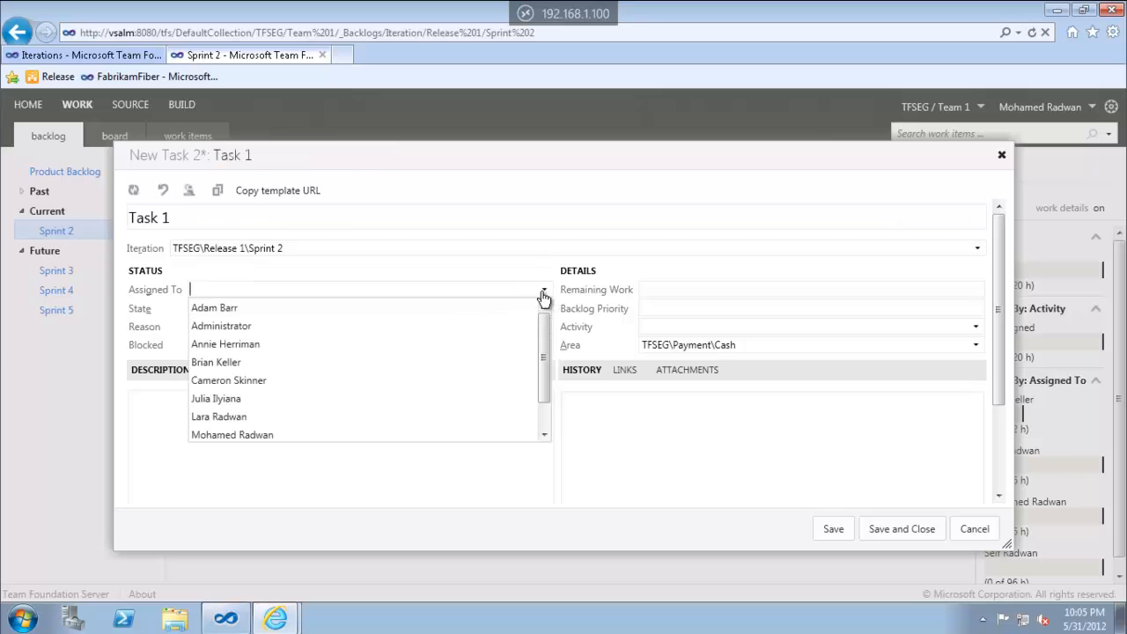
left_click(251, 419)
left_click(876, 532)
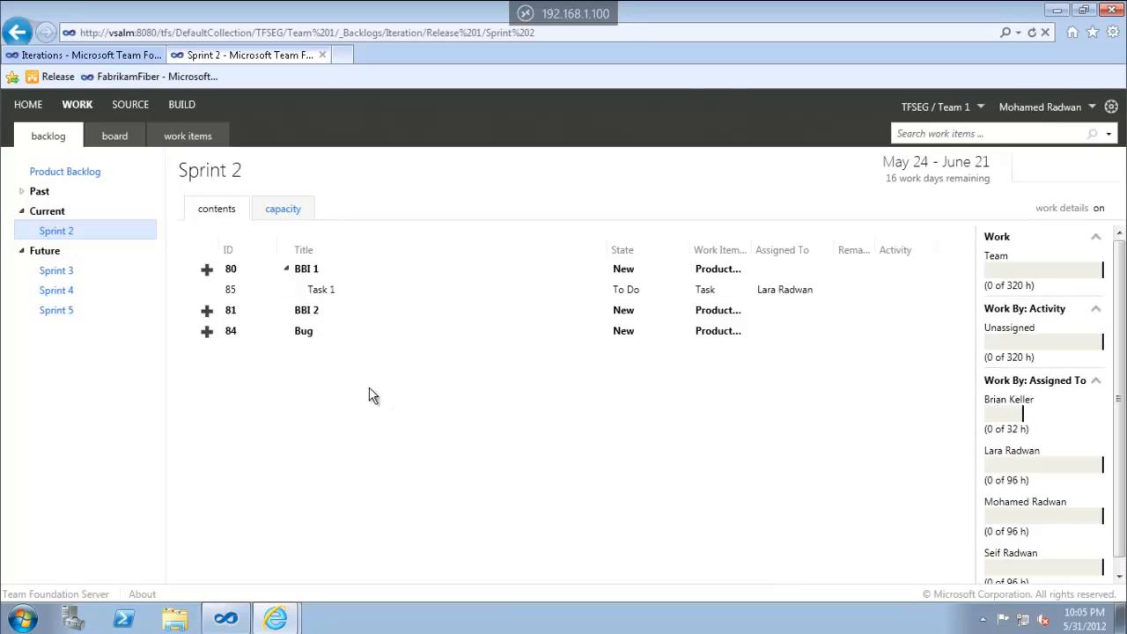
Create Task 2 under BBI 2, assigned to another team member from the suggestions
left_click(207, 312)
type("T")
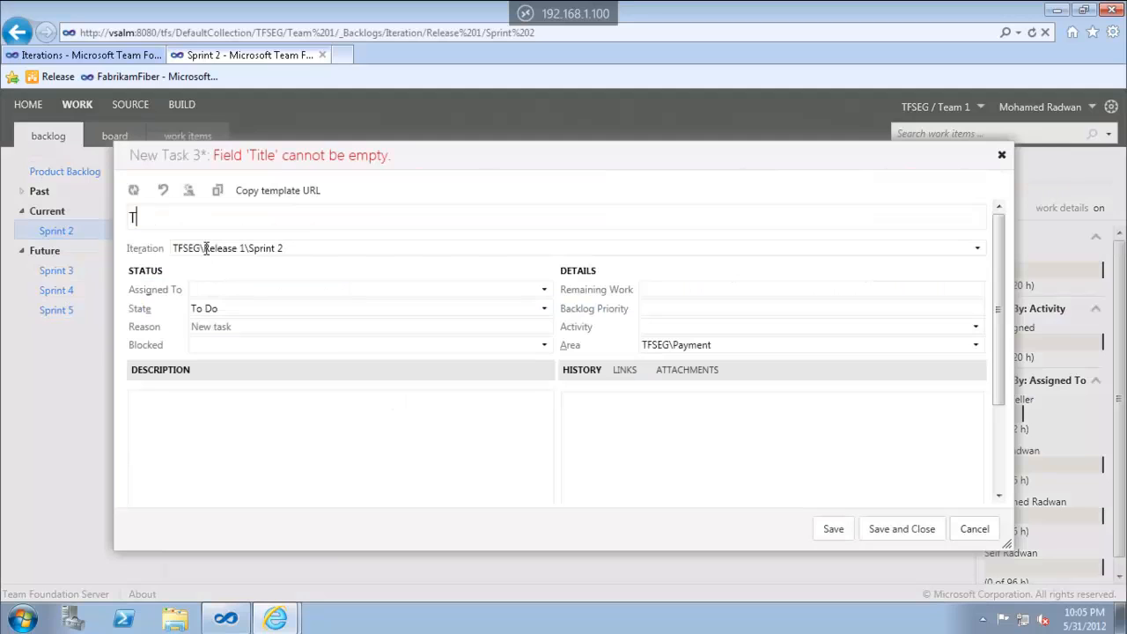
type("ask 3")
key("BackSpace")
type("2")
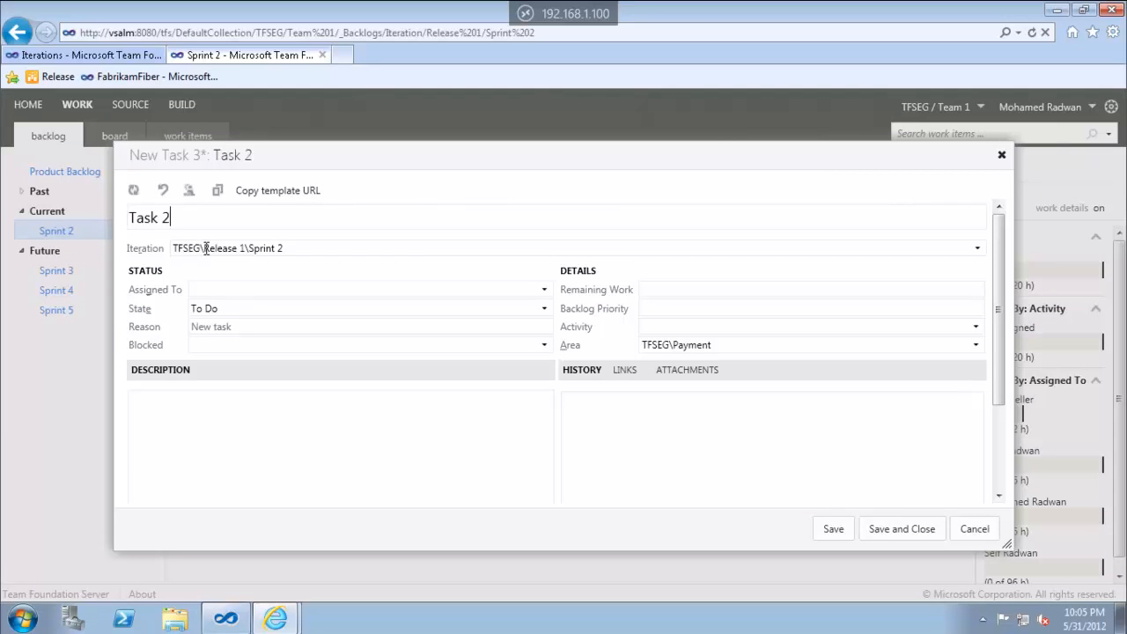
left_click(545, 290)
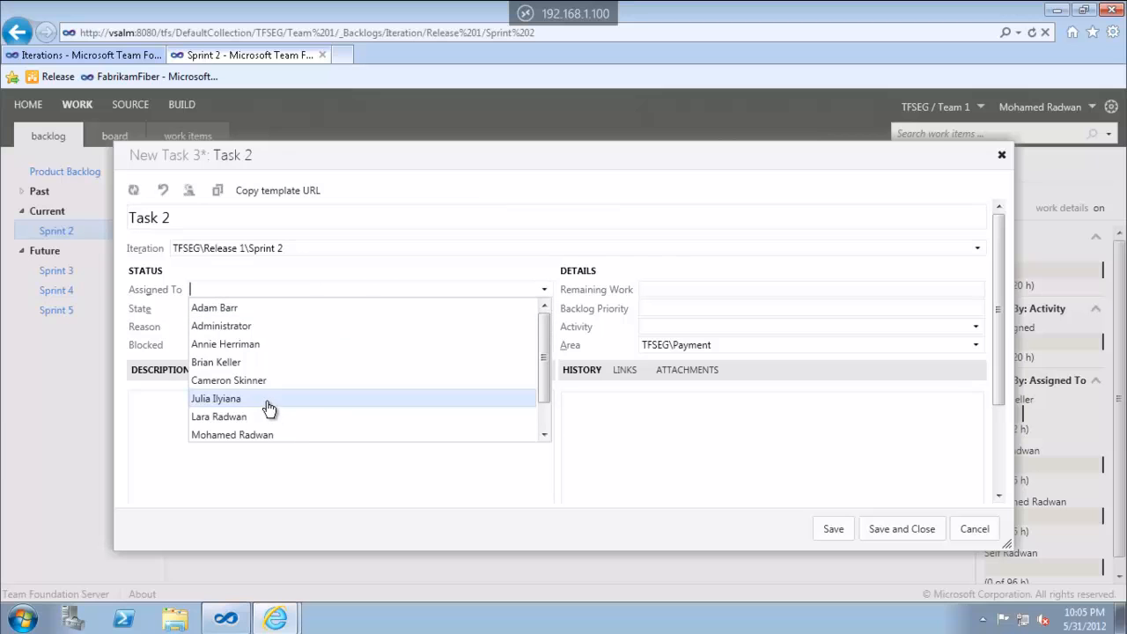
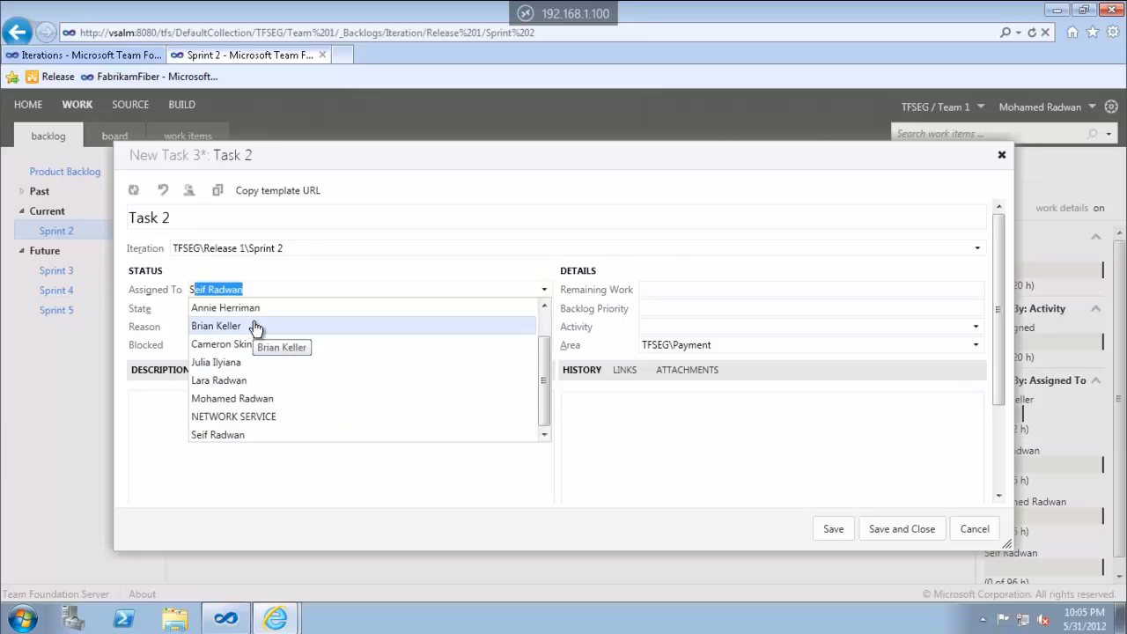
key("Return")
key("Return")
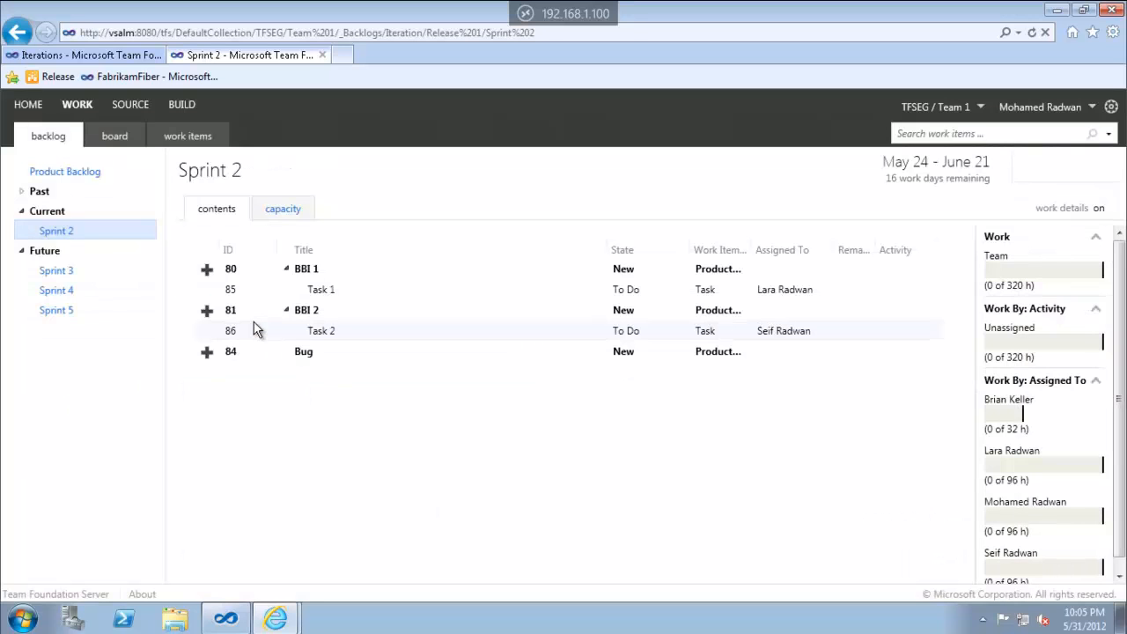
left_click(312, 315)
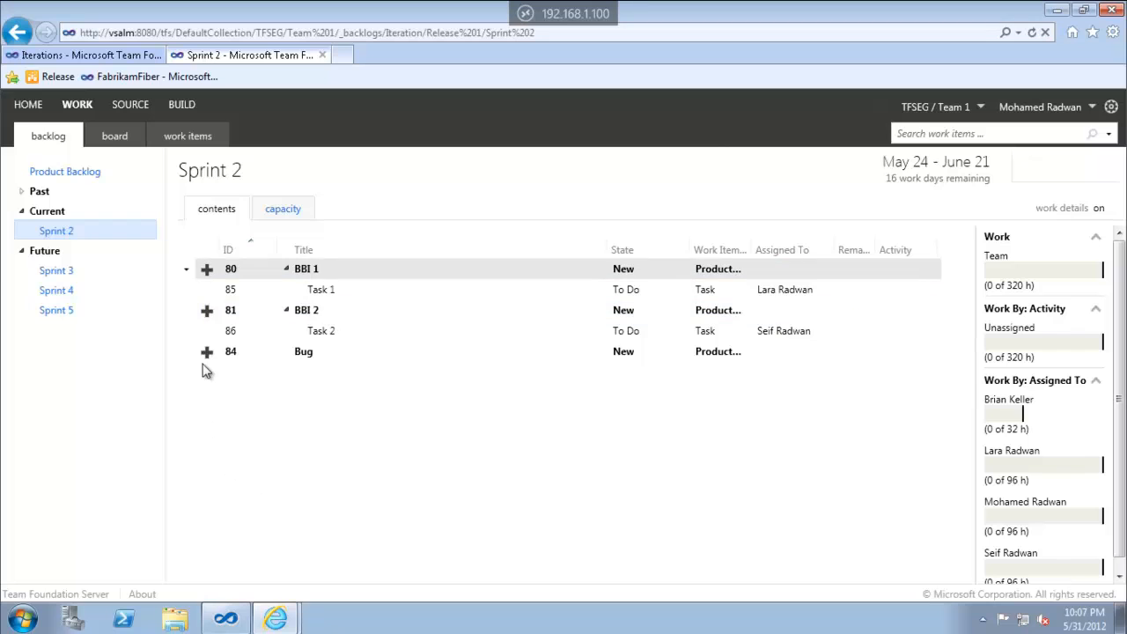
Create Task 1 under Bug for a team member, then view the task board's three To Do tasks
left_click(206, 354)
type("Task ")
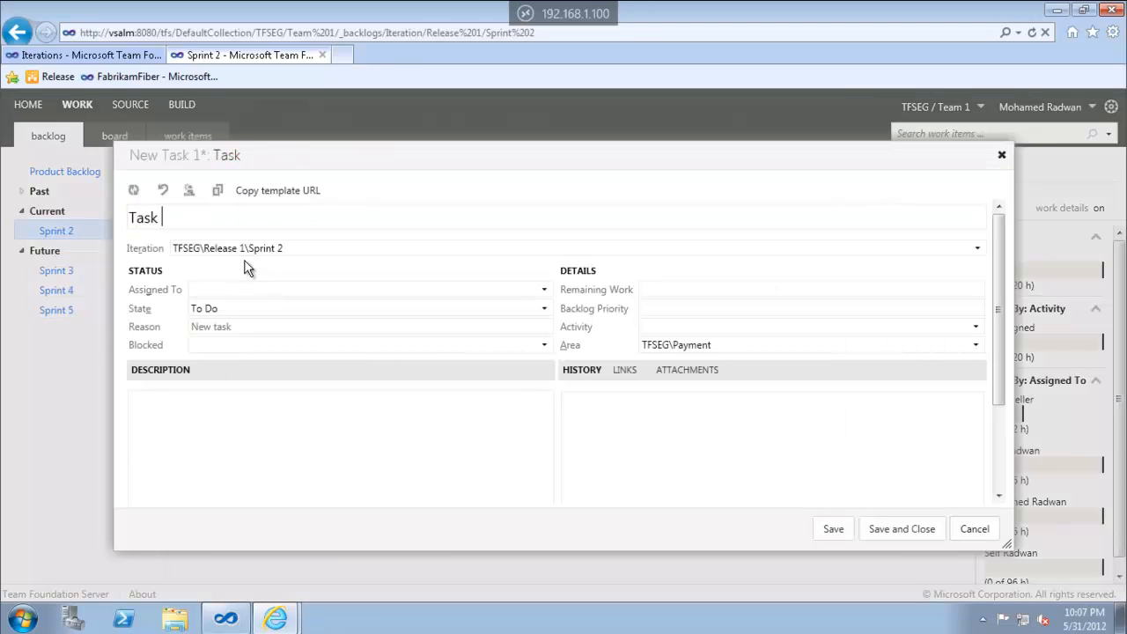
type("1")
left_click(544, 293)
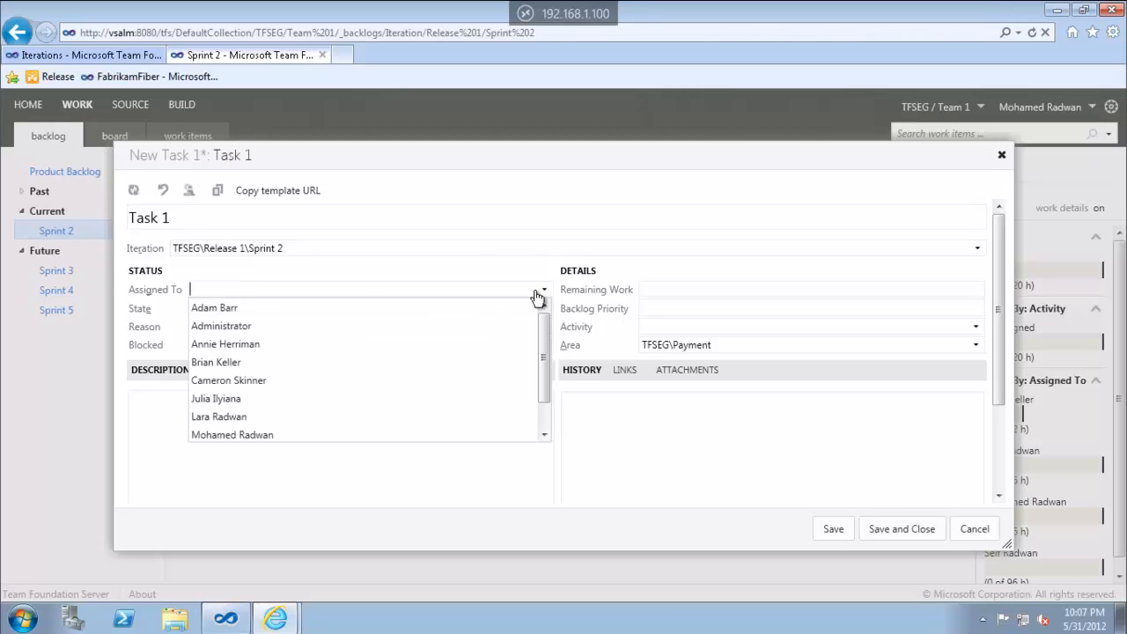
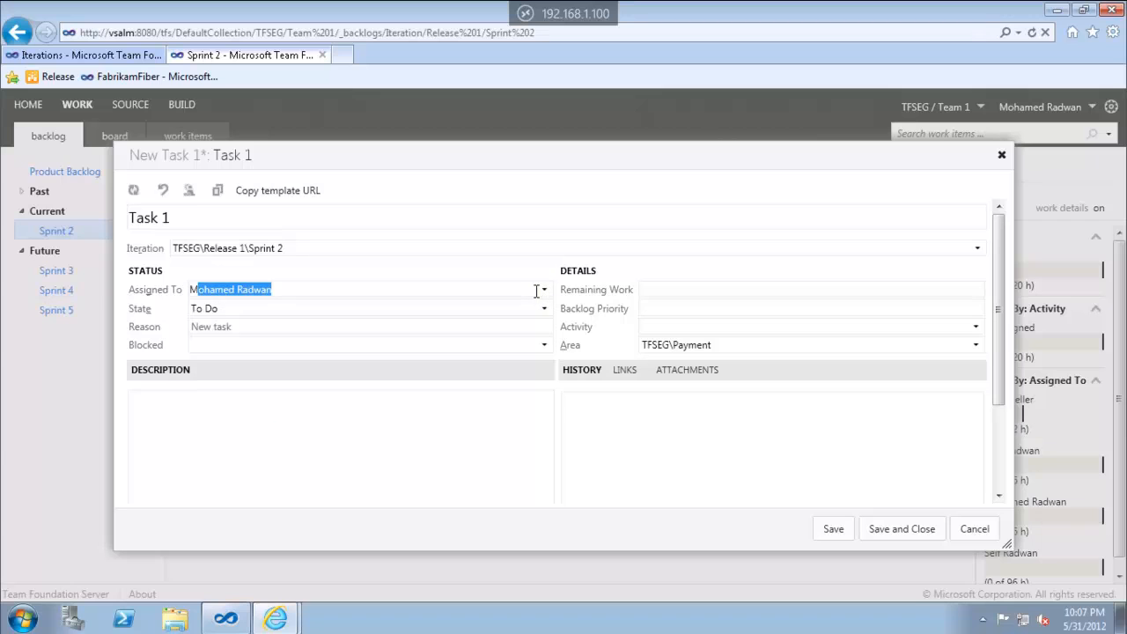
key("Return")
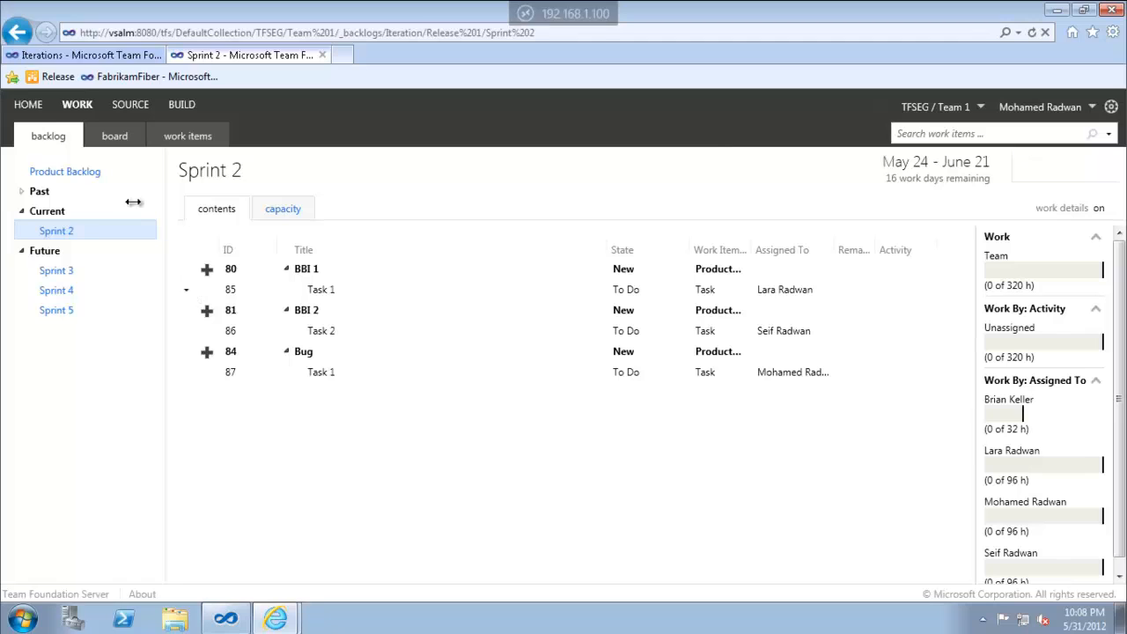
left_click(113, 141)
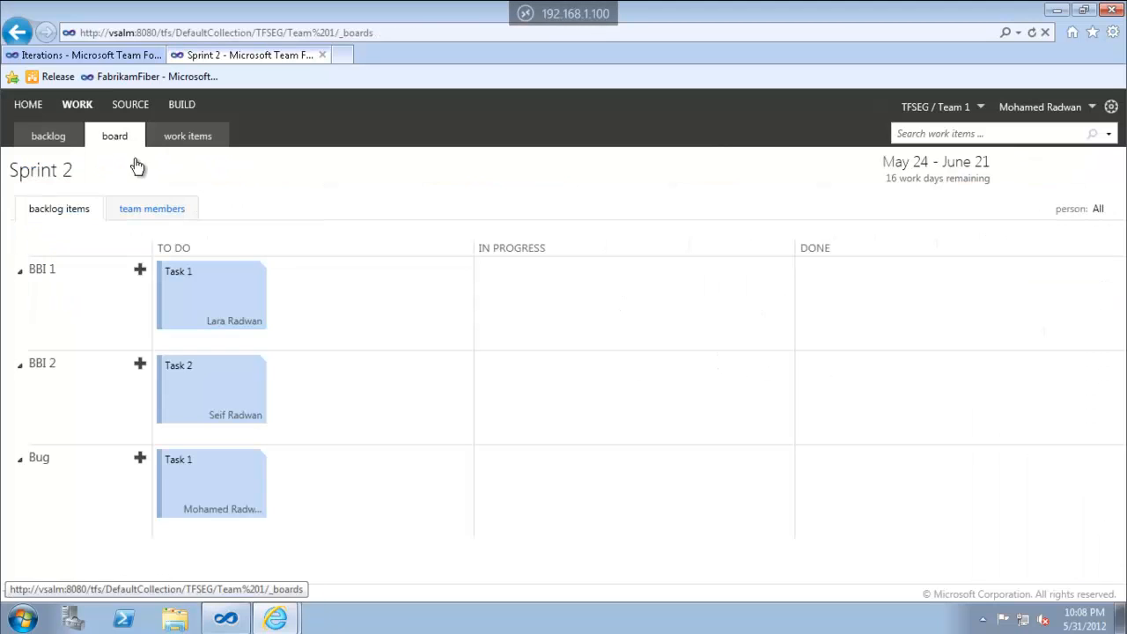
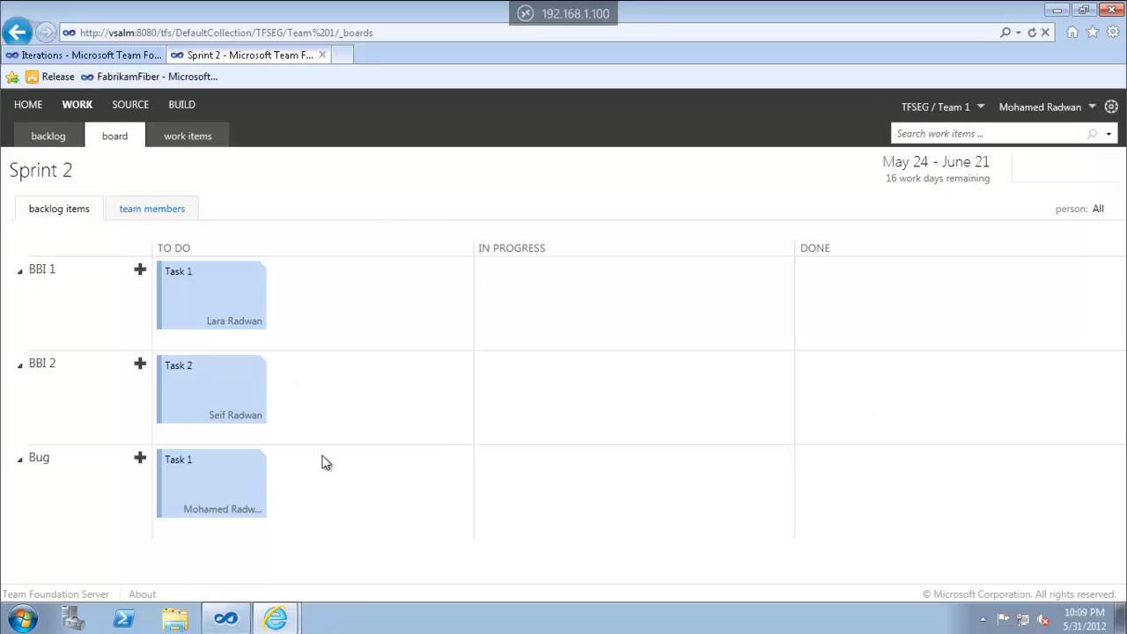
Move BBI 1's Task 1 into In Progress and set its remaining work to 3 hours
left_click(222, 311)
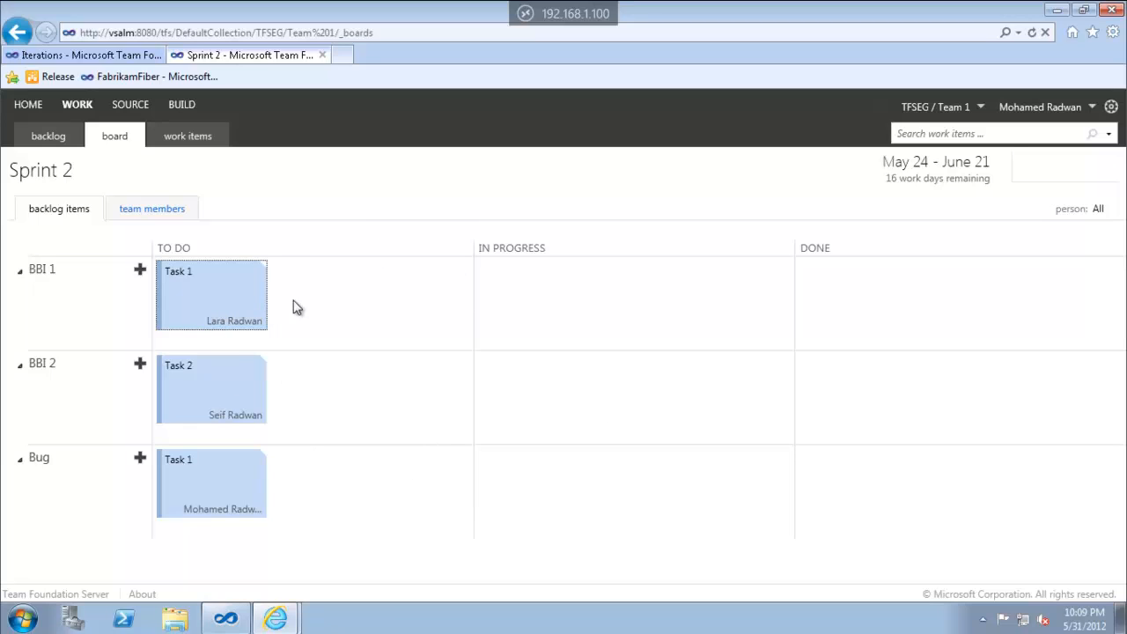
left_click_drag(226, 291, 573, 287)
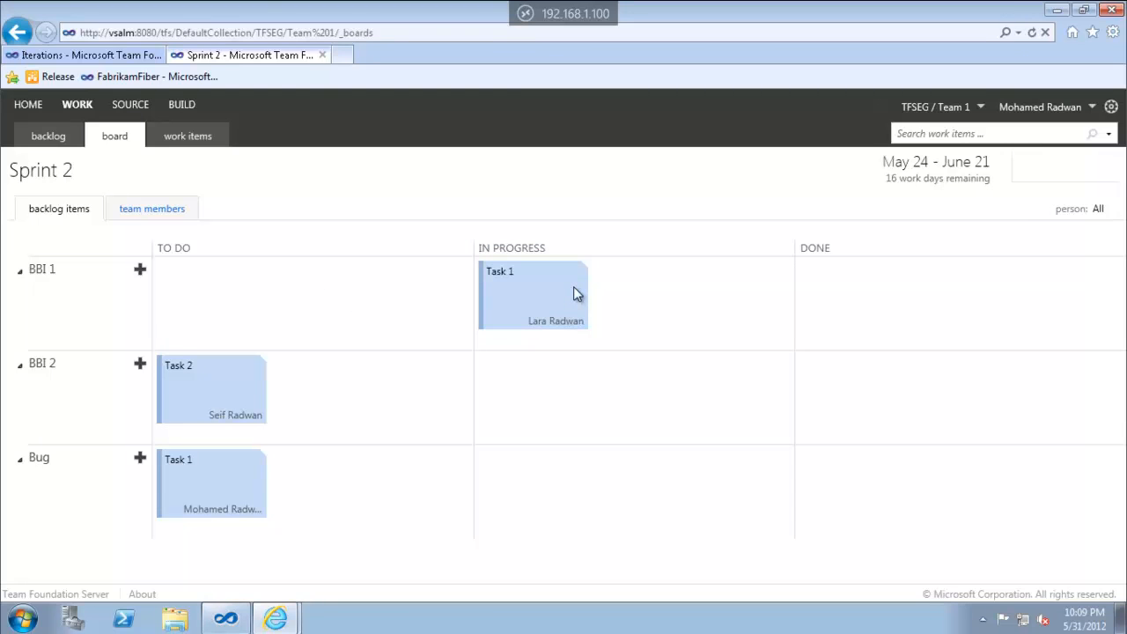
double_click(530, 290)
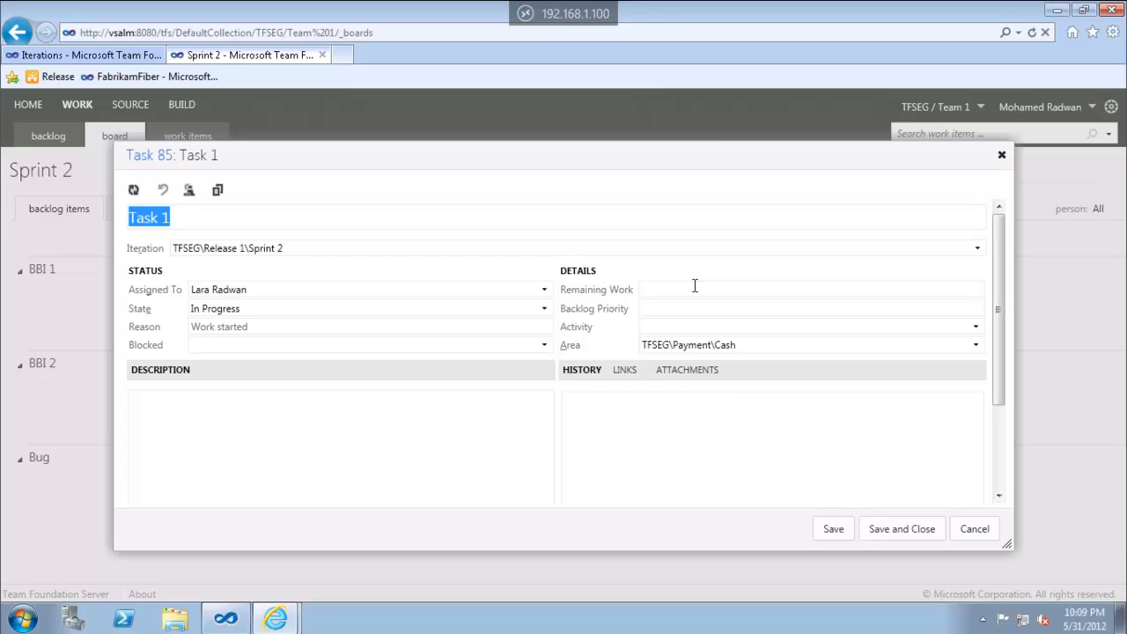
left_click(695, 289)
type("3")
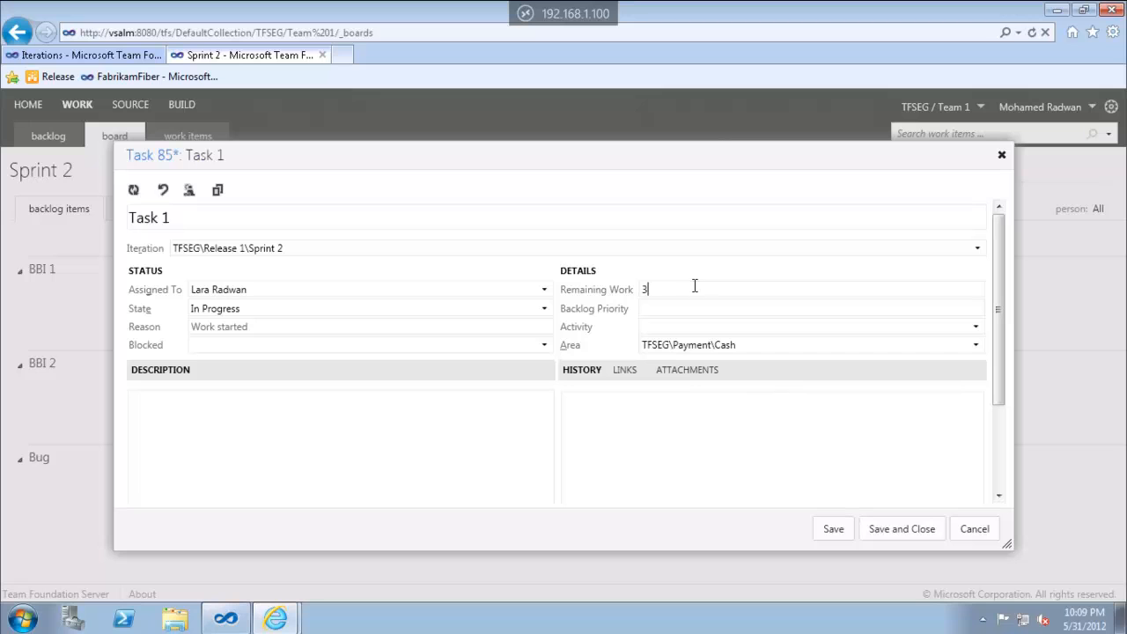
left_click(874, 530)
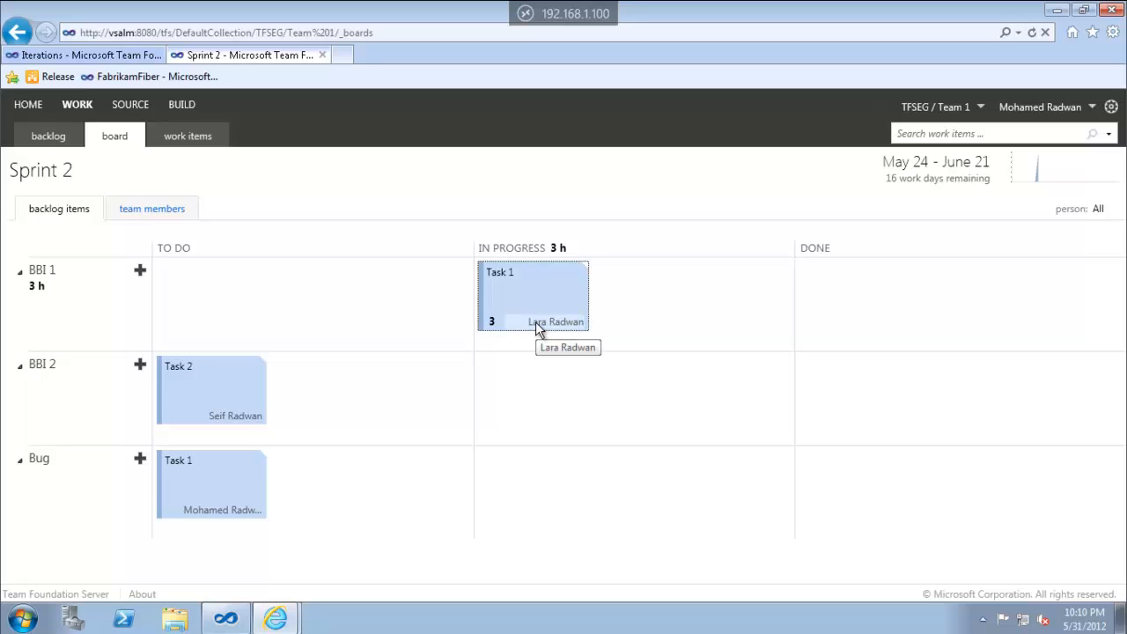
Move Task 1 into Done and save the completed task
left_click_drag(535, 321, 919, 306)
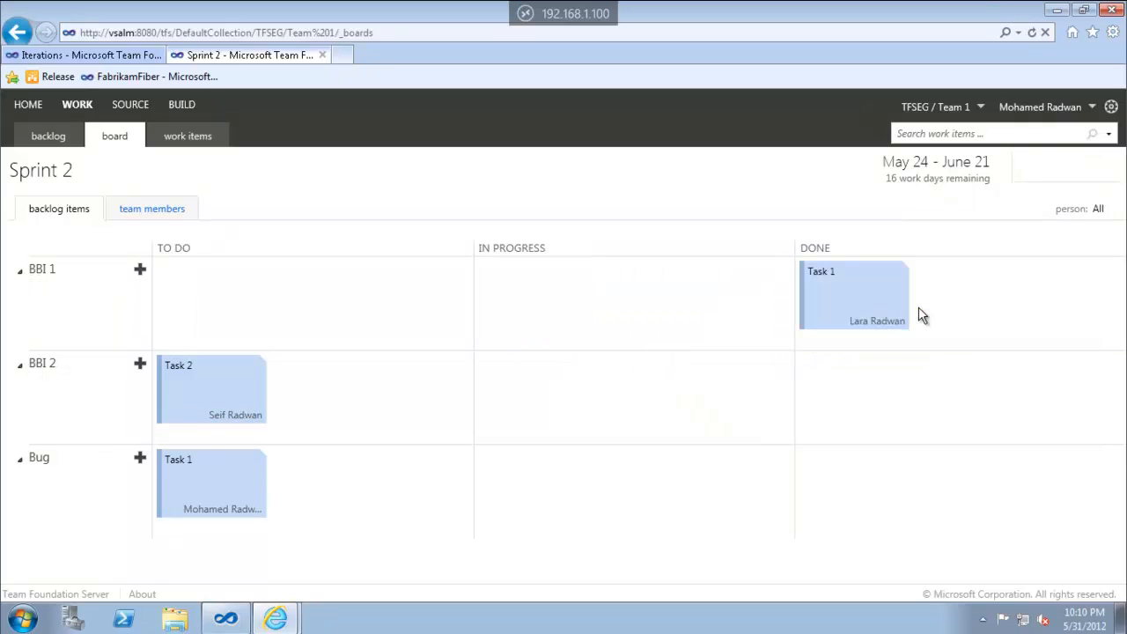
double_click(820, 304)
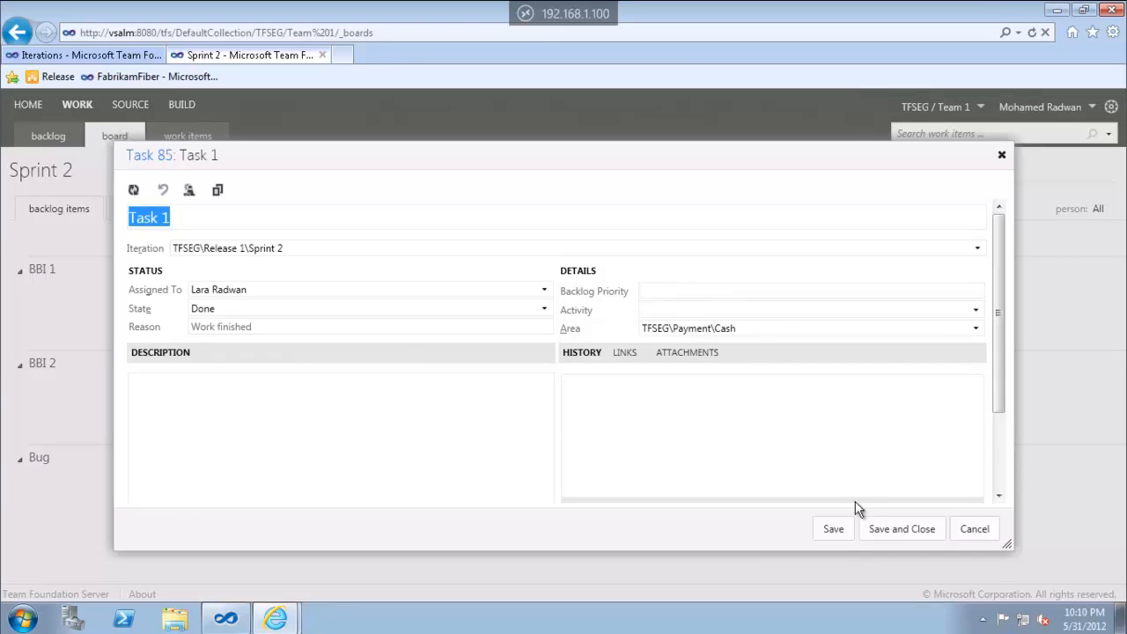
left_click(875, 536)
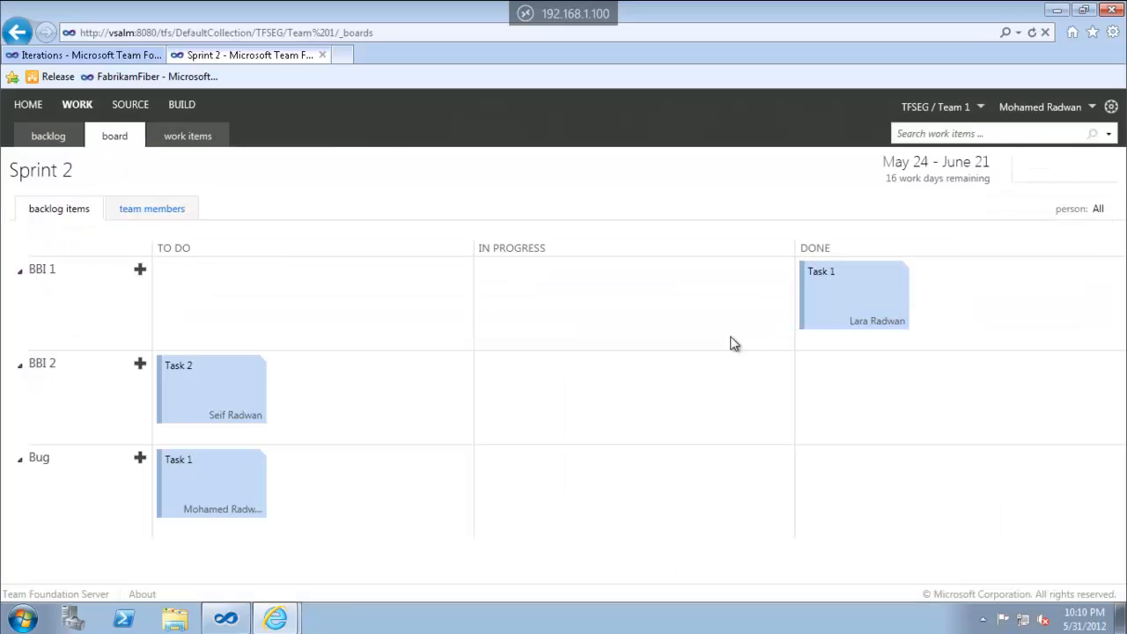
left_click(868, 293)
Move Task 1 back to In Progress with 2 hours remaining, then cut it to 1 on the card
left_click_drag(843, 277, 657, 307)
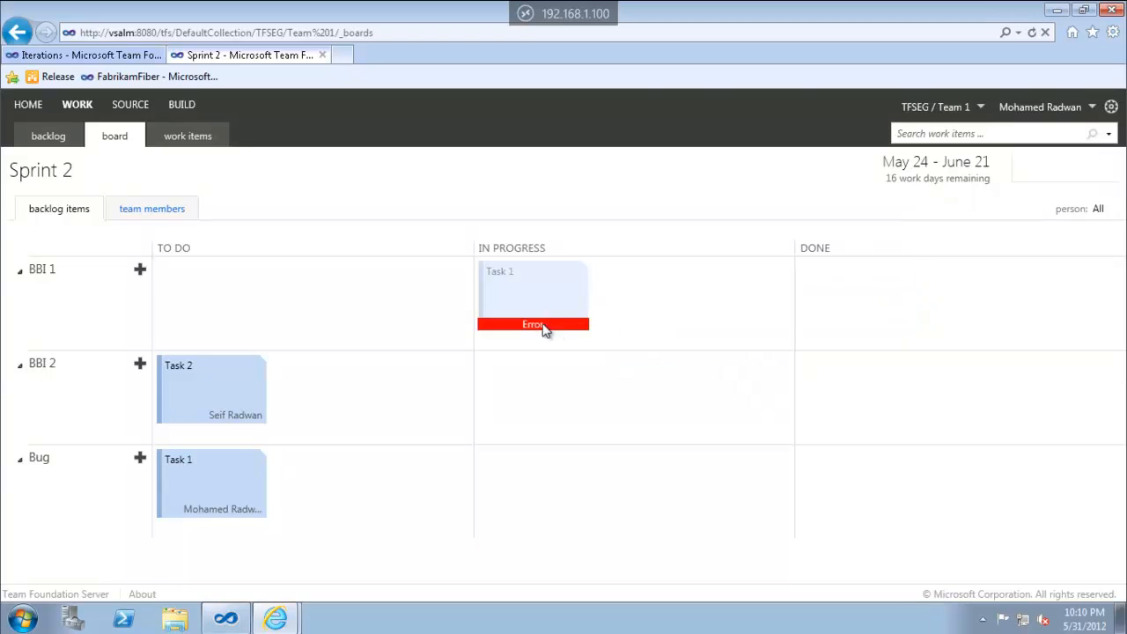
mouse_move(541, 309)
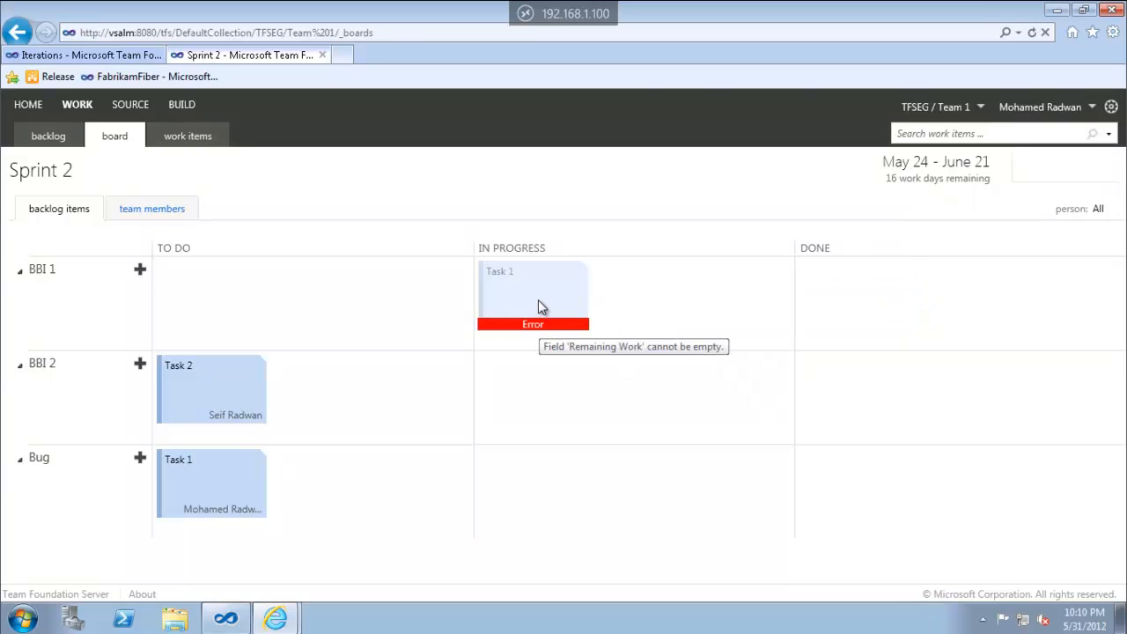
double_click(539, 303)
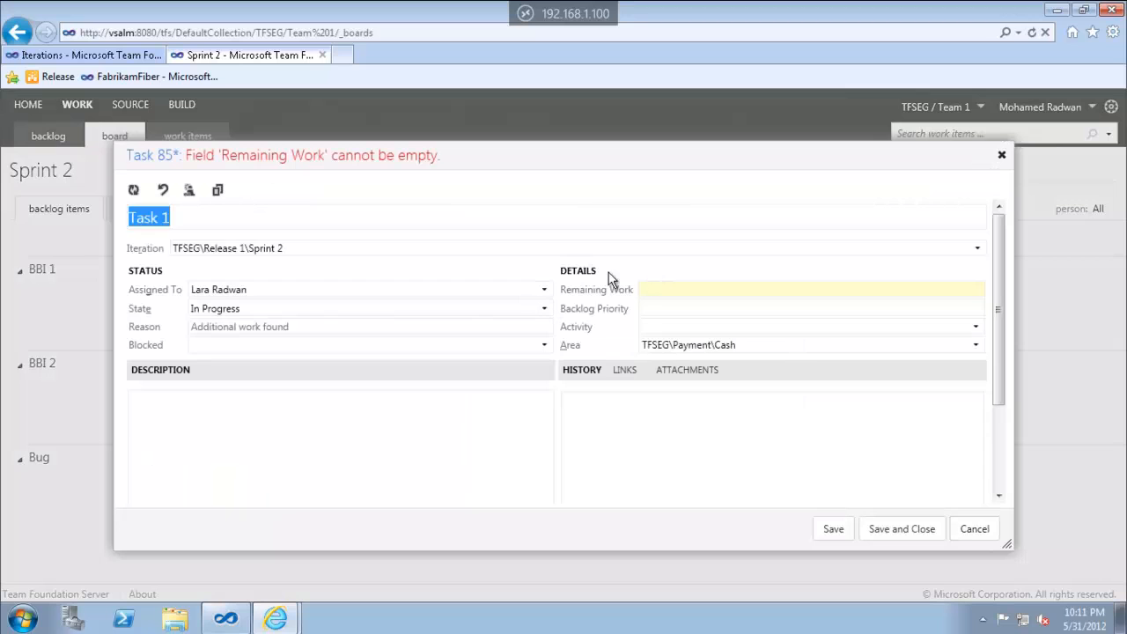
left_click(657, 291)
type("2")
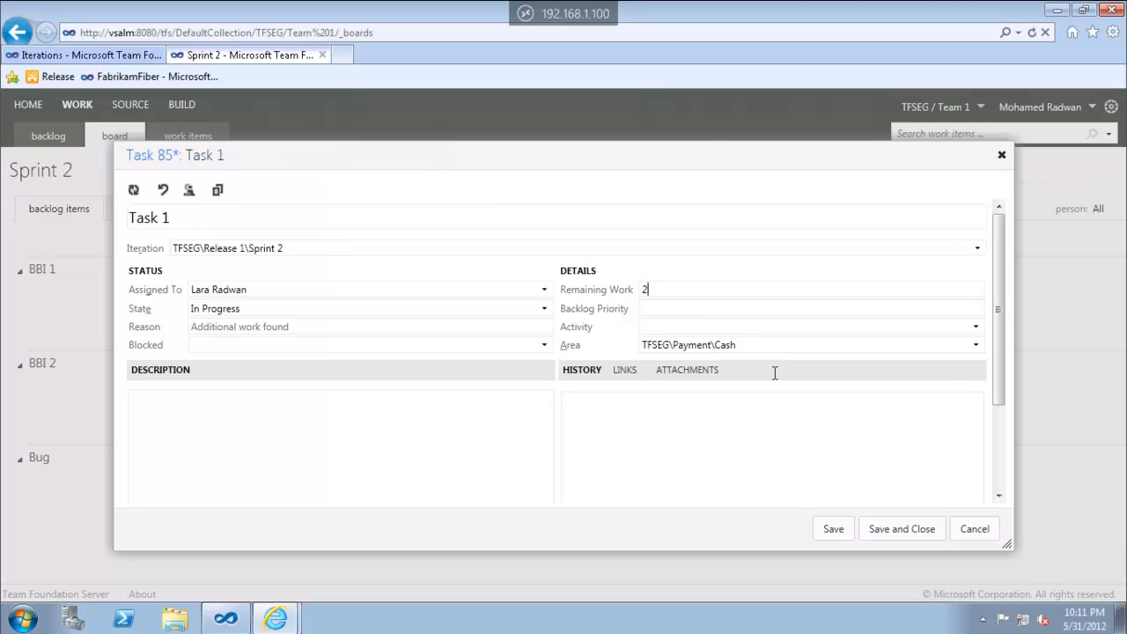
left_click(896, 530)
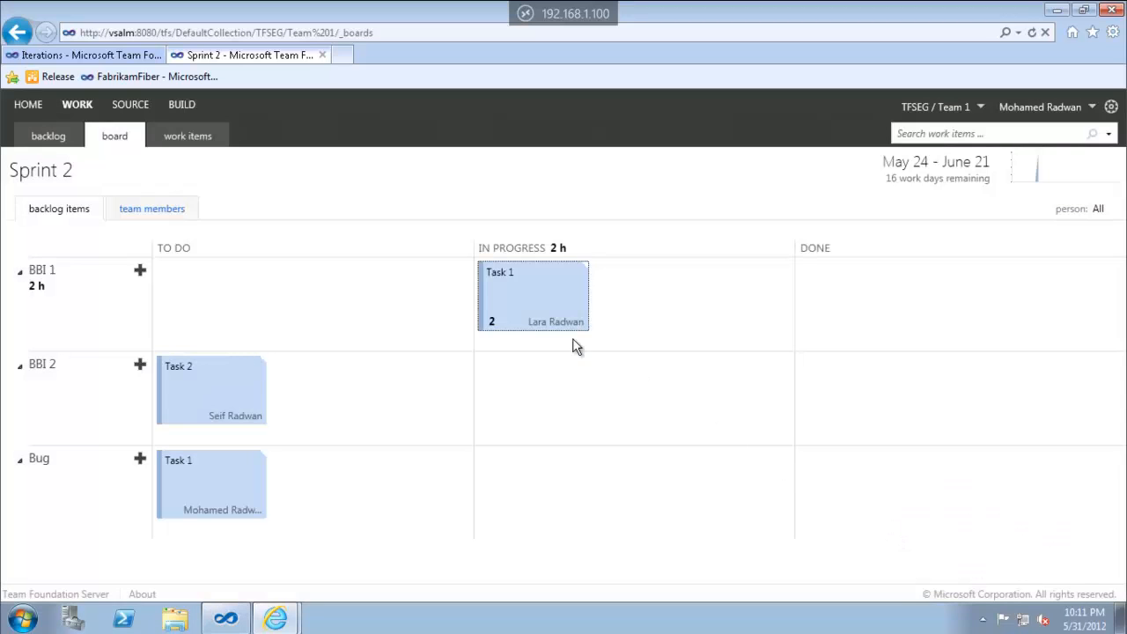
left_click(495, 322)
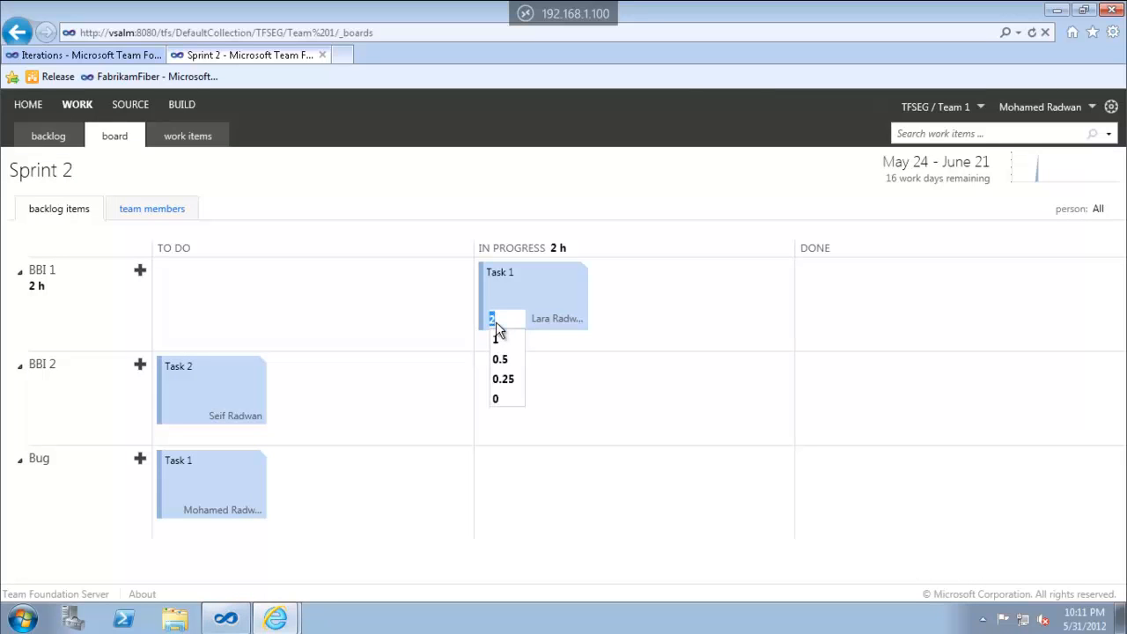
left_click(501, 340)
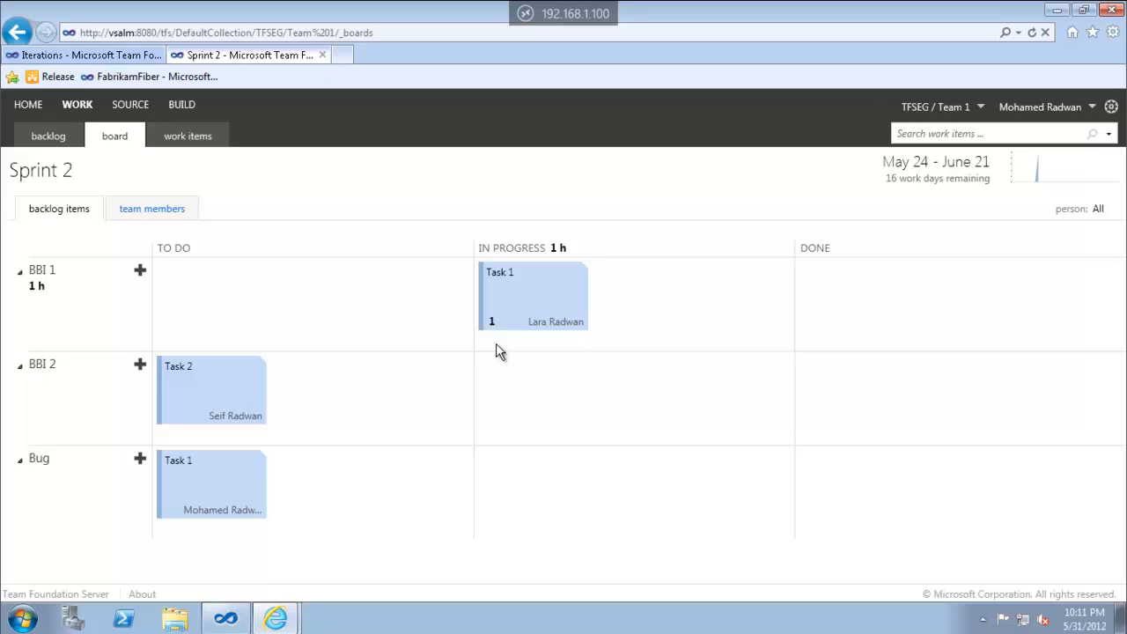
View the Sprint 2 burndown chart, then filter the board to one team member
left_click(1058, 177)
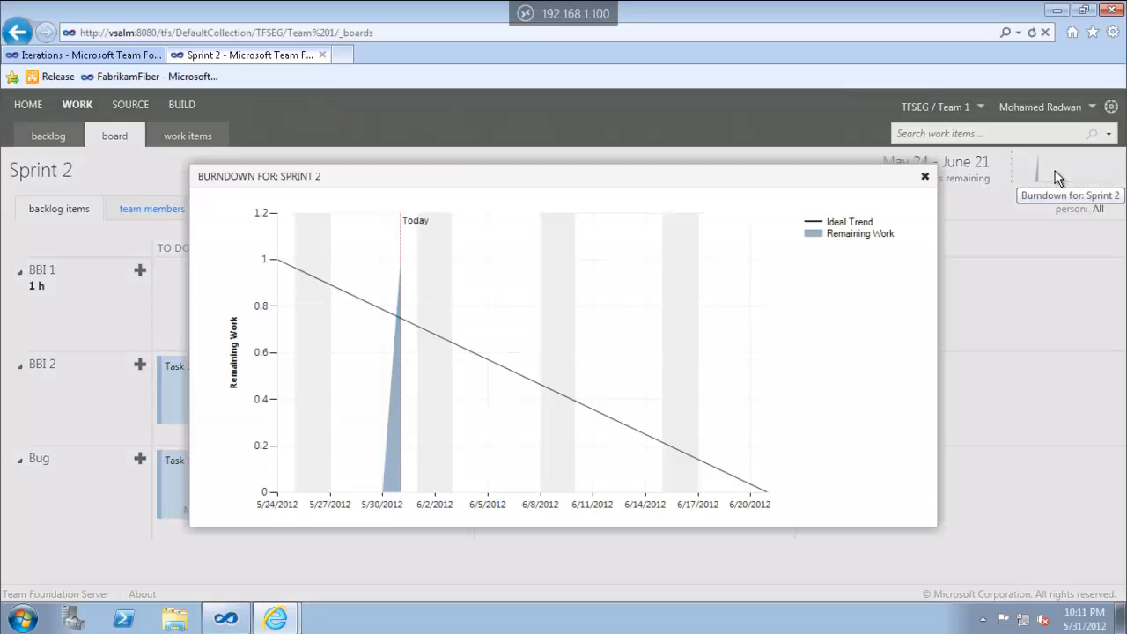
left_click(925, 179)
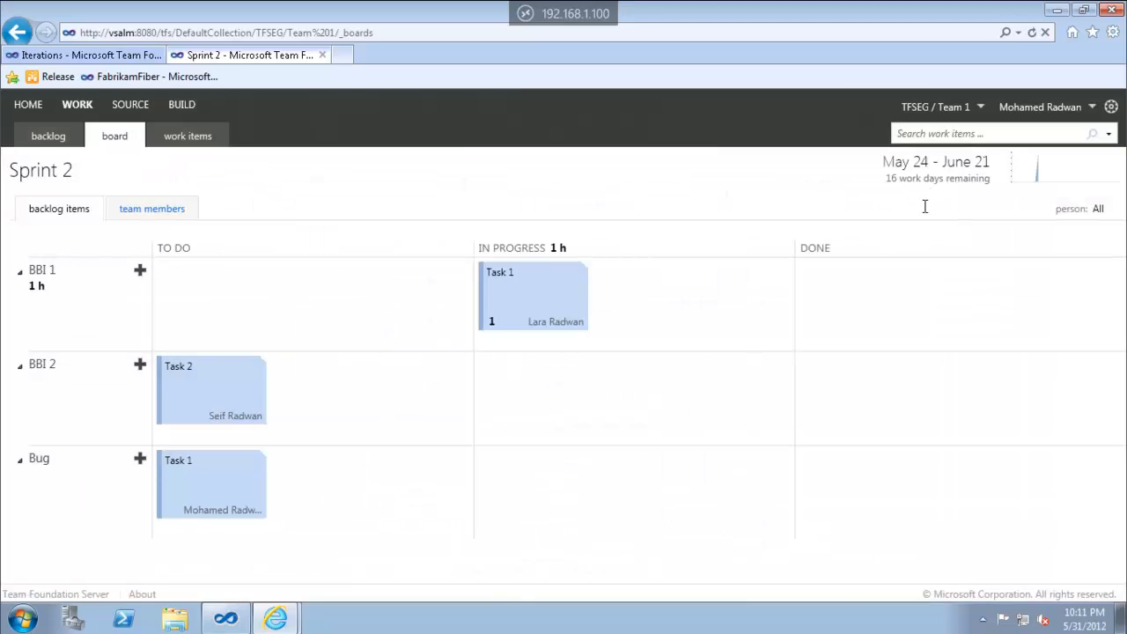
left_click(1099, 210)
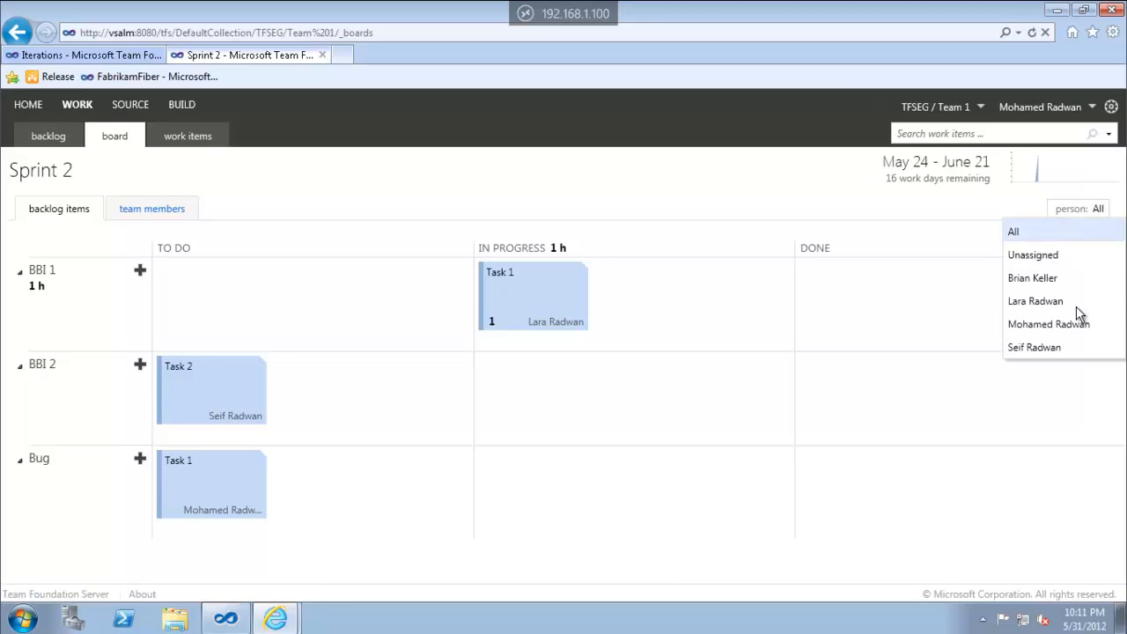
left_click(1080, 278)
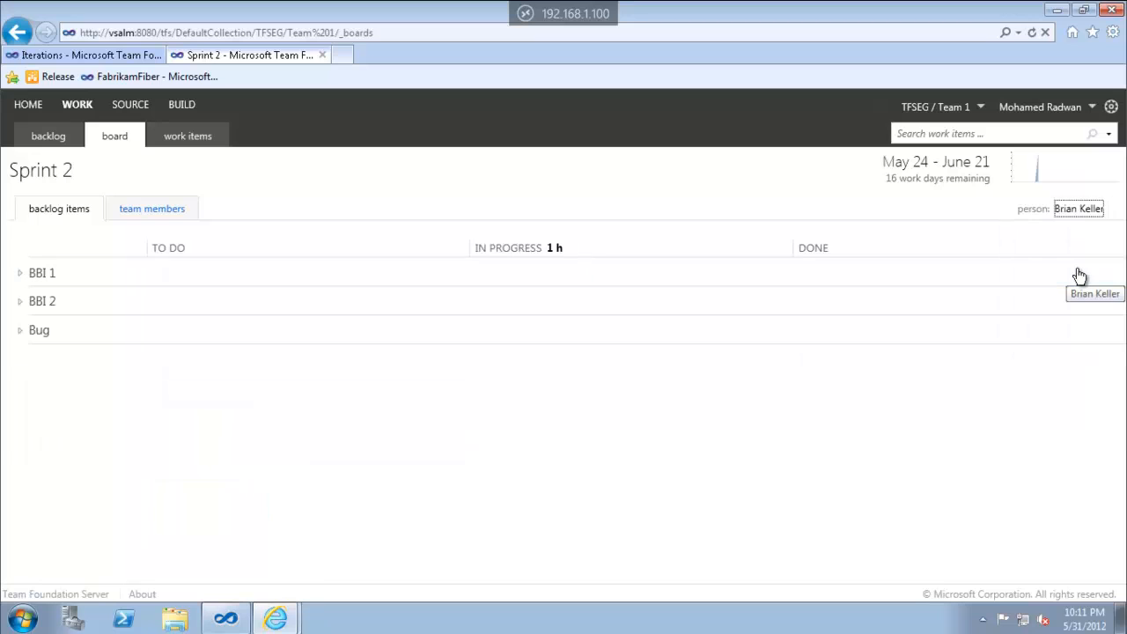
Try other team members in the person filter, ending on the Bug task's assignee
left_click(1076, 212)
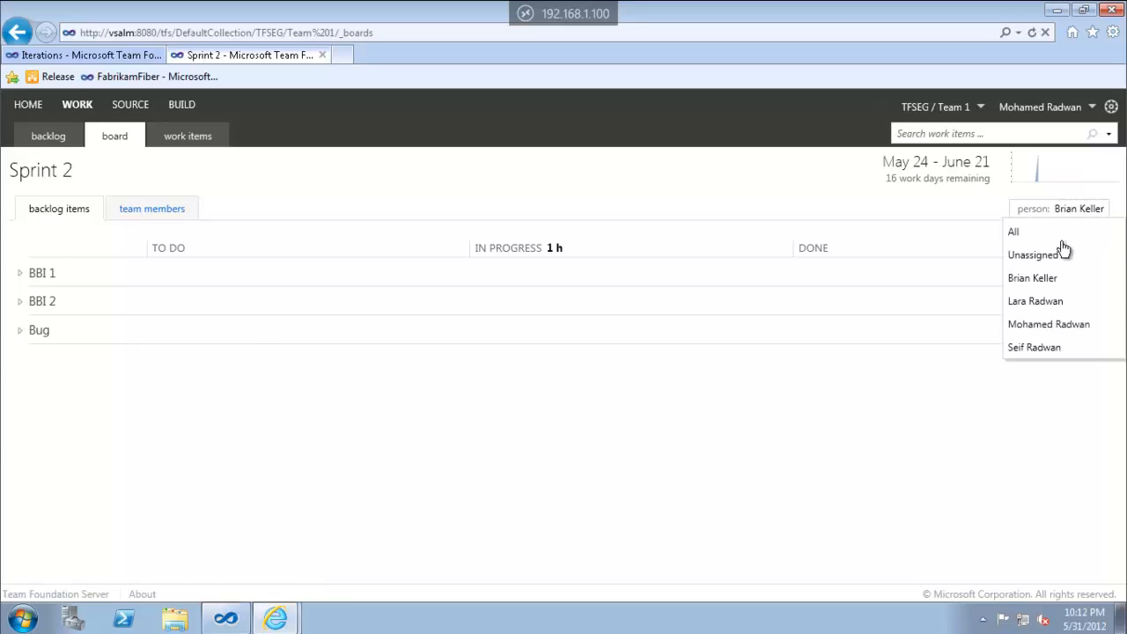
left_click(1038, 302)
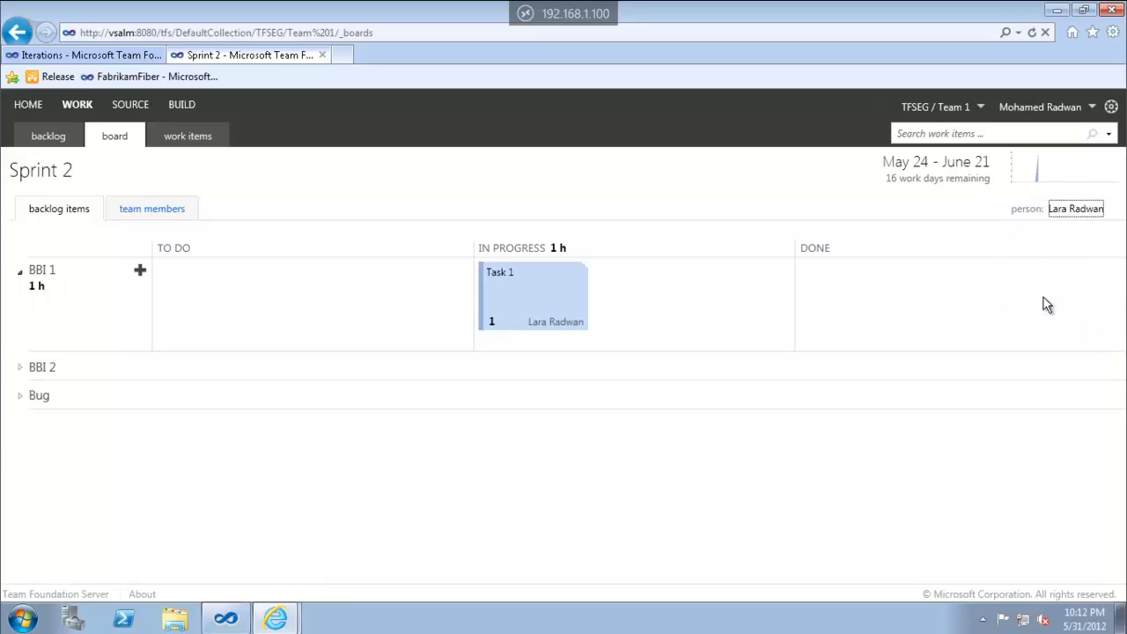
left_click(1070, 213)
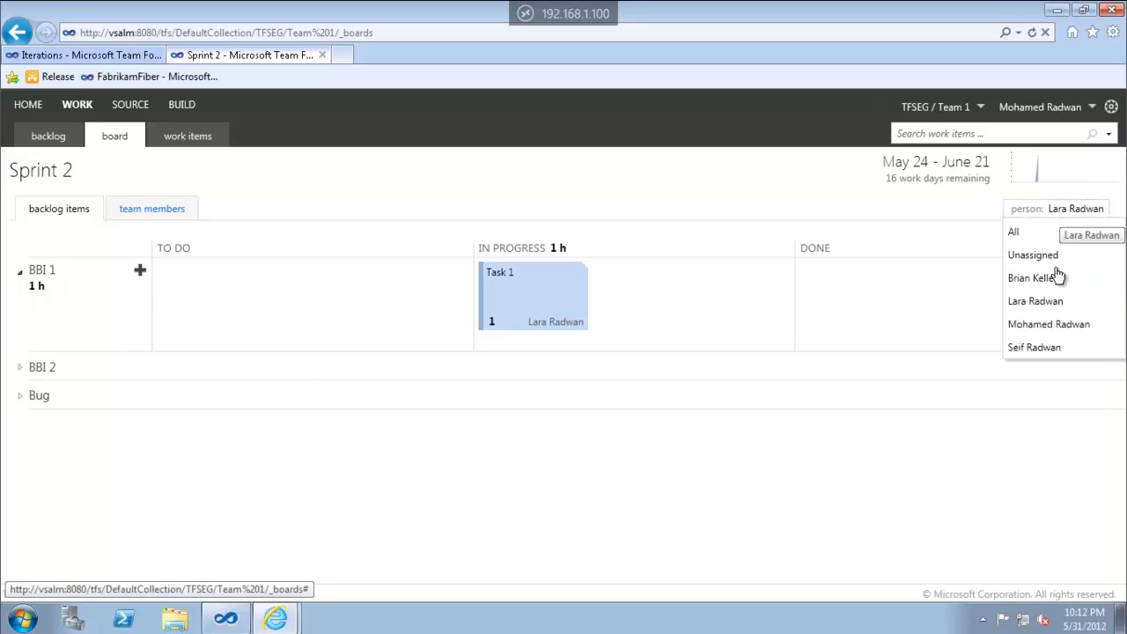
left_click(1048, 325)
left_click(1055, 215)
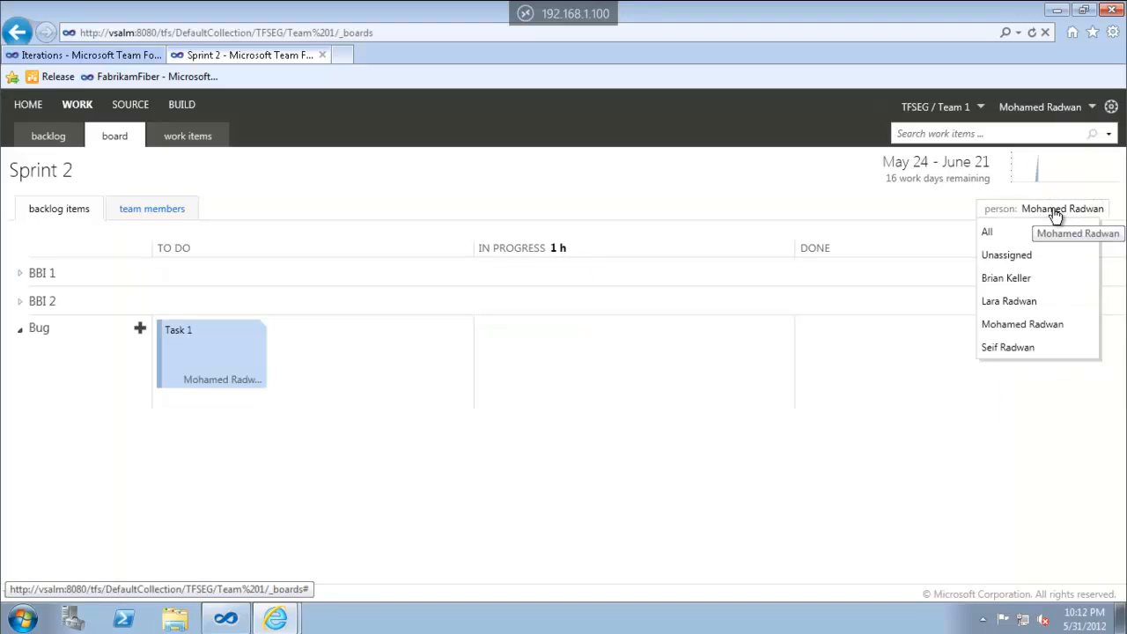
left_click(1010, 328)
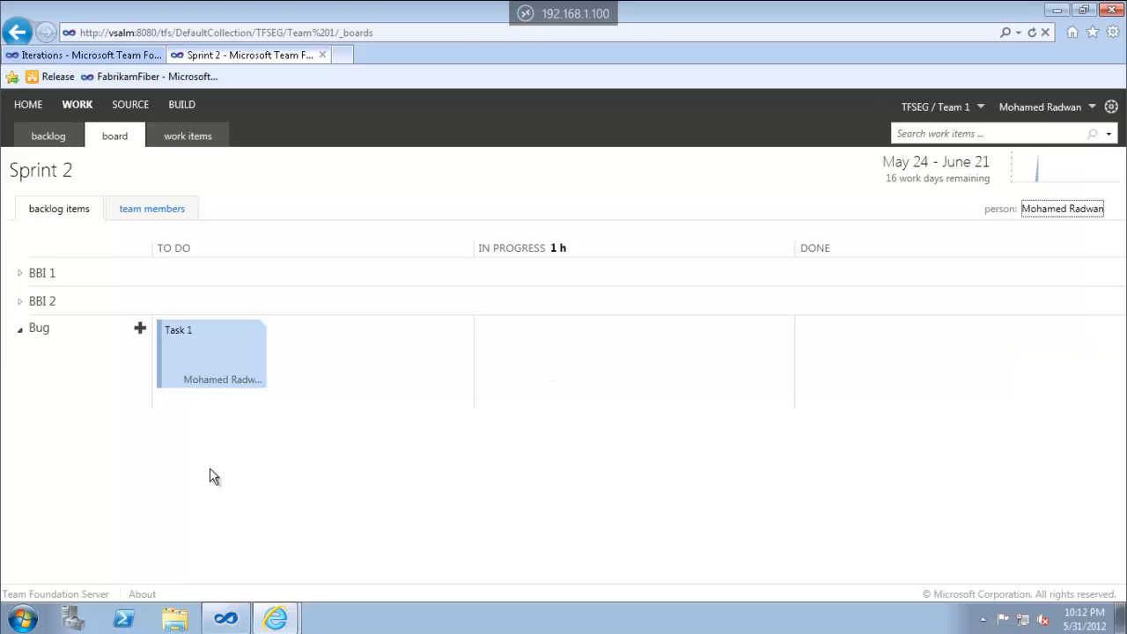
Add a new 'Task 44' under the Bug, then group the board by team member
left_click(140, 329)
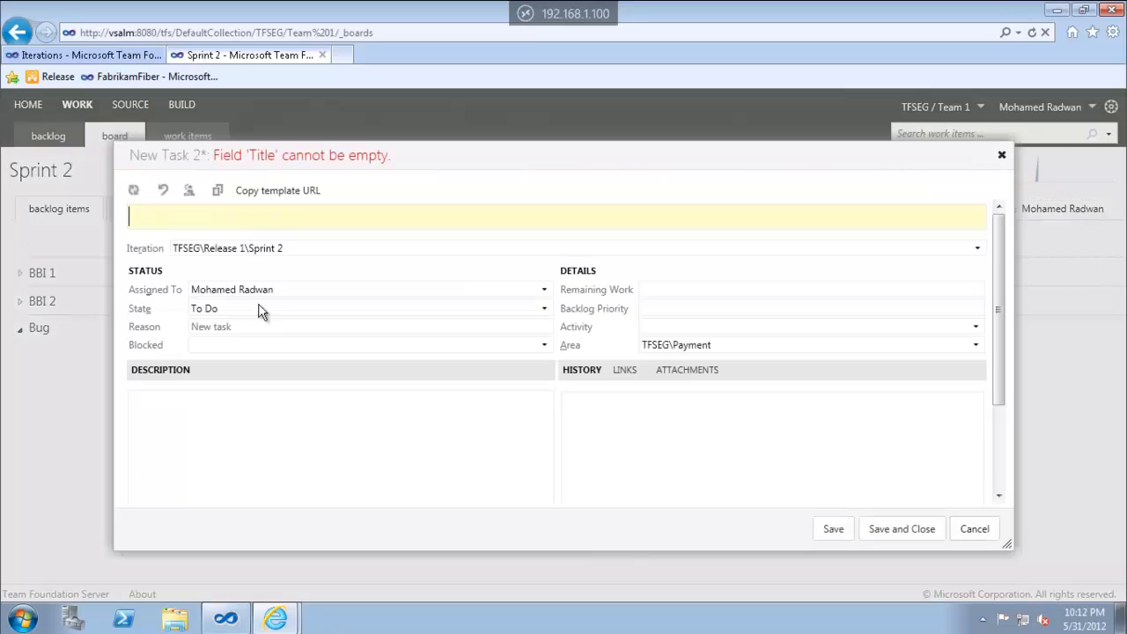
left_click_drag(194, 288, 326, 289)
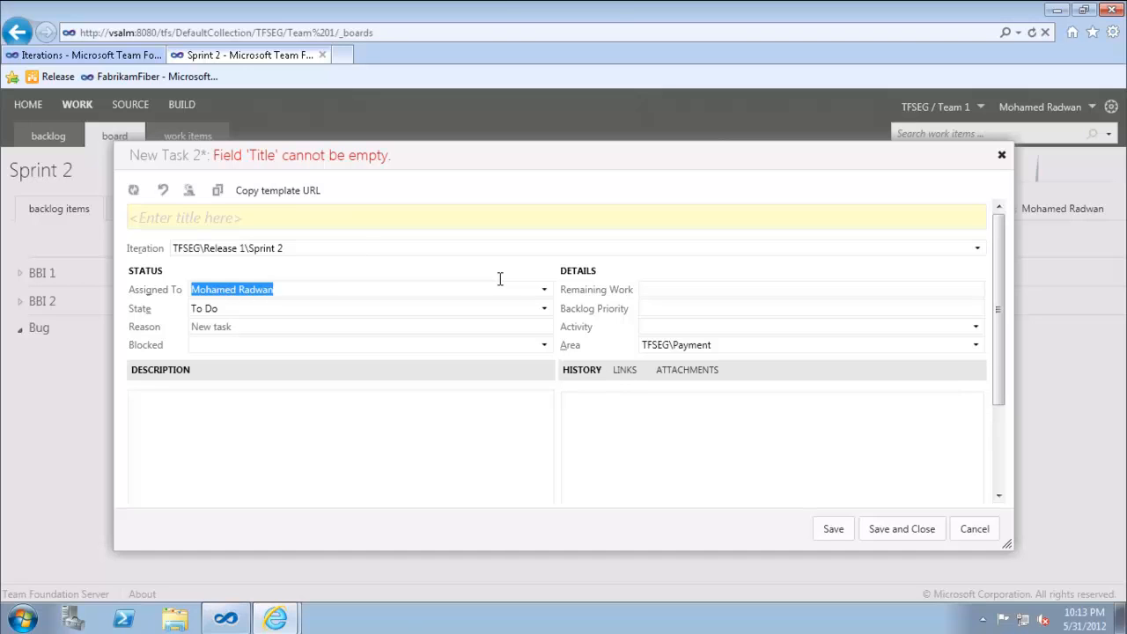
left_click(363, 223)
type("Tas")
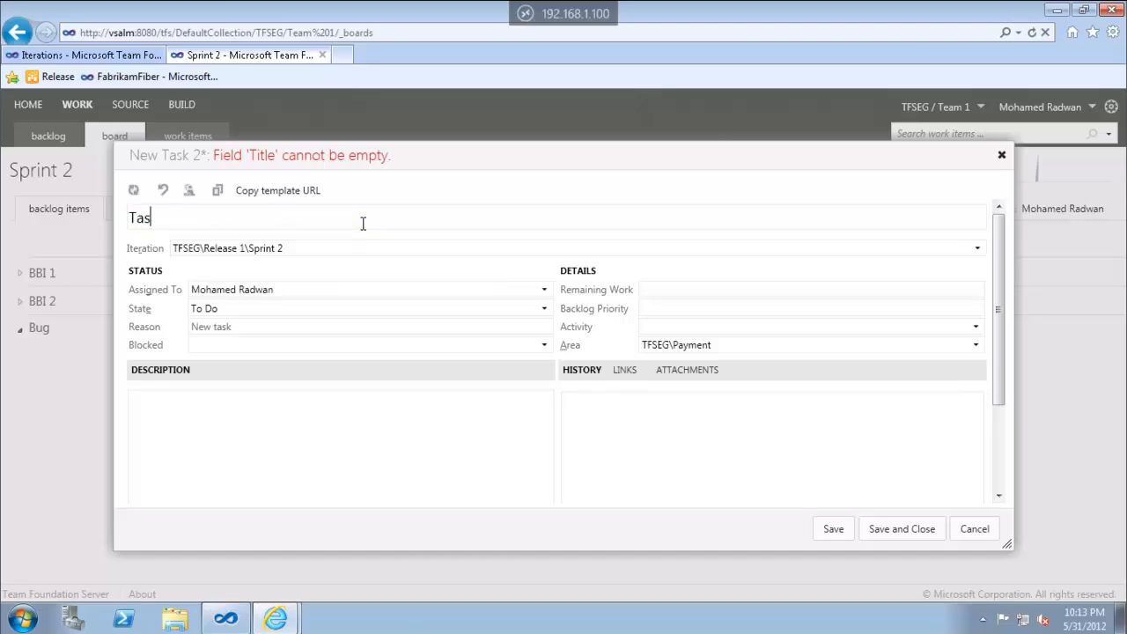
type("k 44")
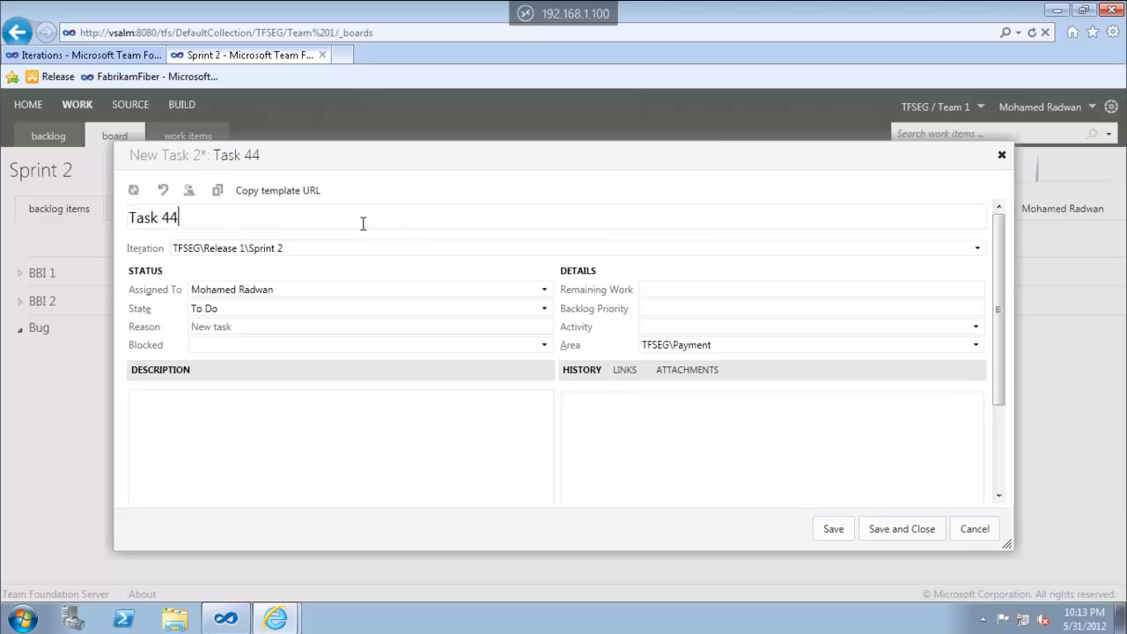
left_click(885, 529)
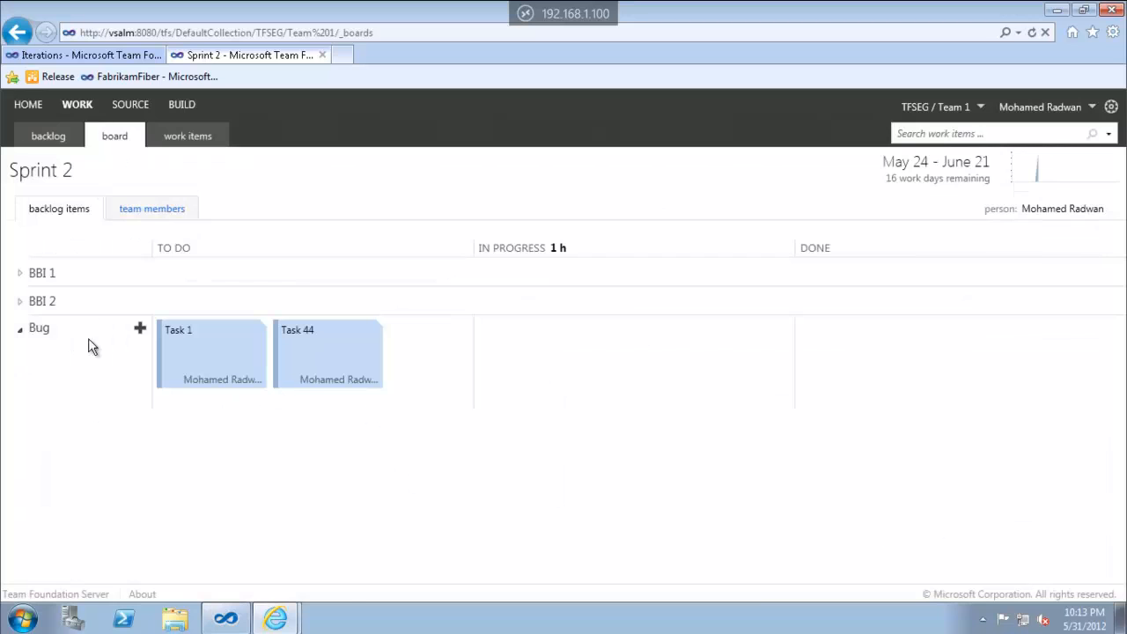
left_click(145, 219)
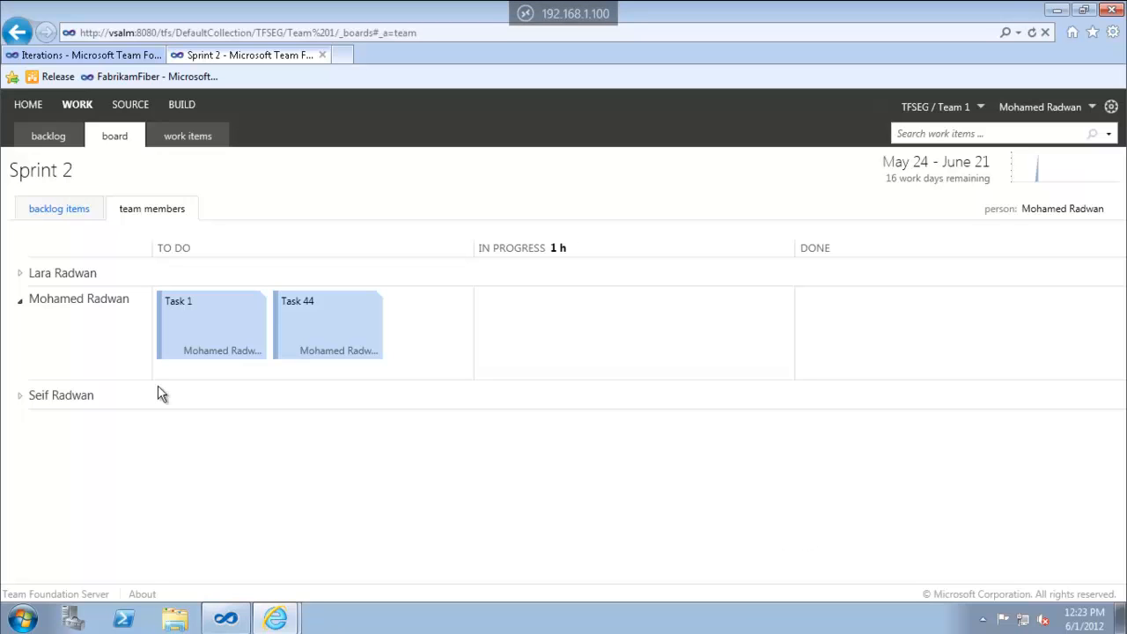
Go HOME to the Team 1 page showing Sprint 2 at 1 of 300 hours
left_click(28, 109)
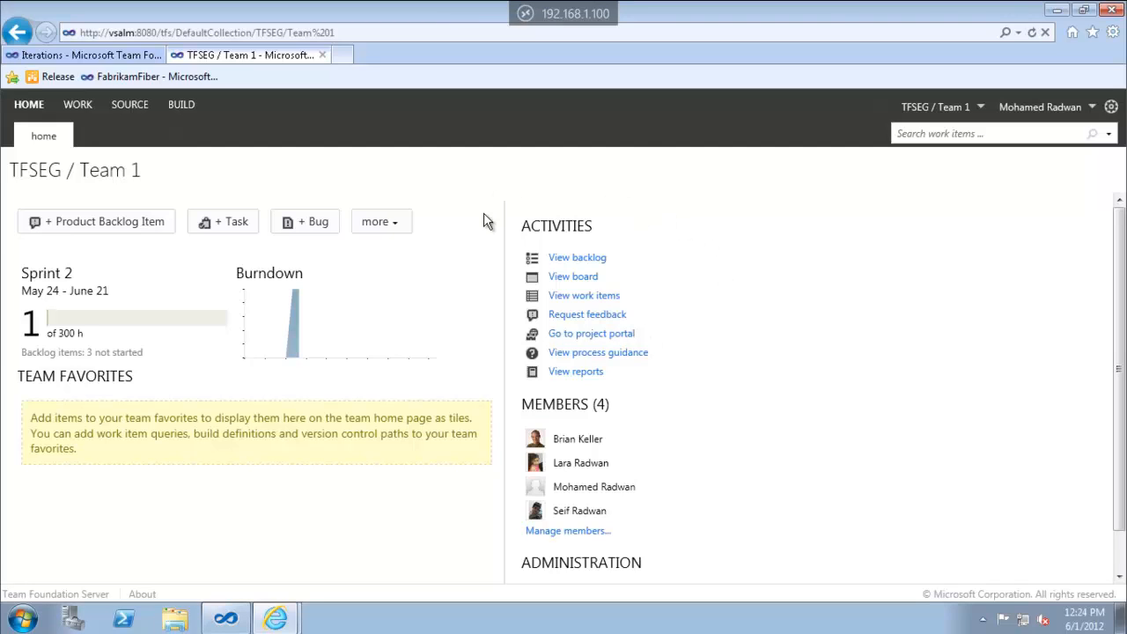
Visit the backlog, Sprint 2 board and my work items, returning home after each
left_click(583, 261)
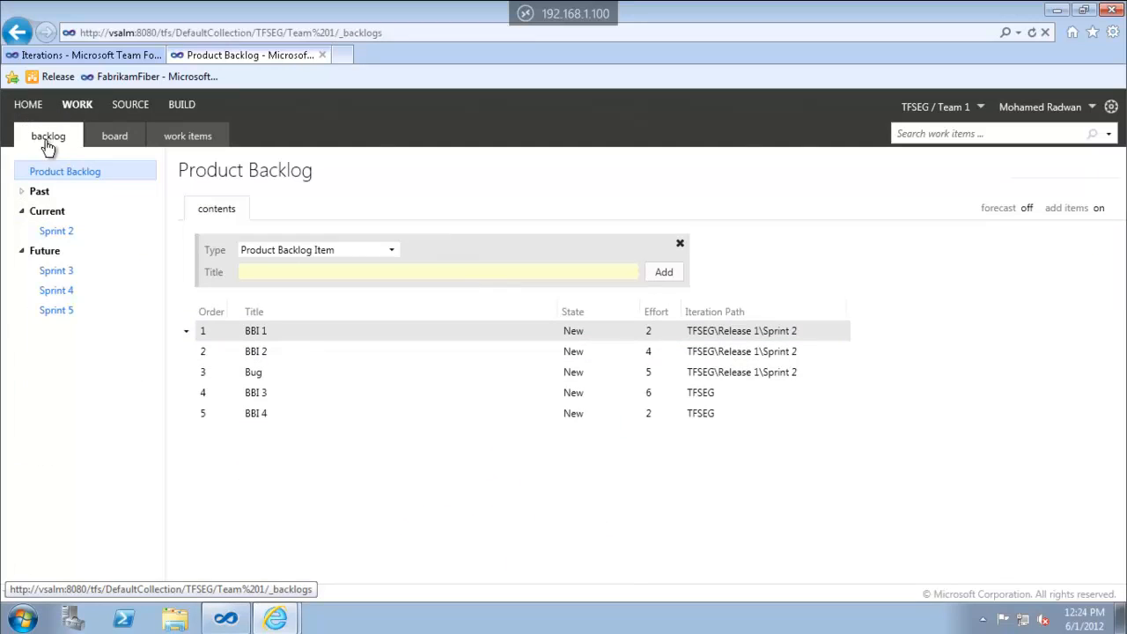
left_click(28, 104)
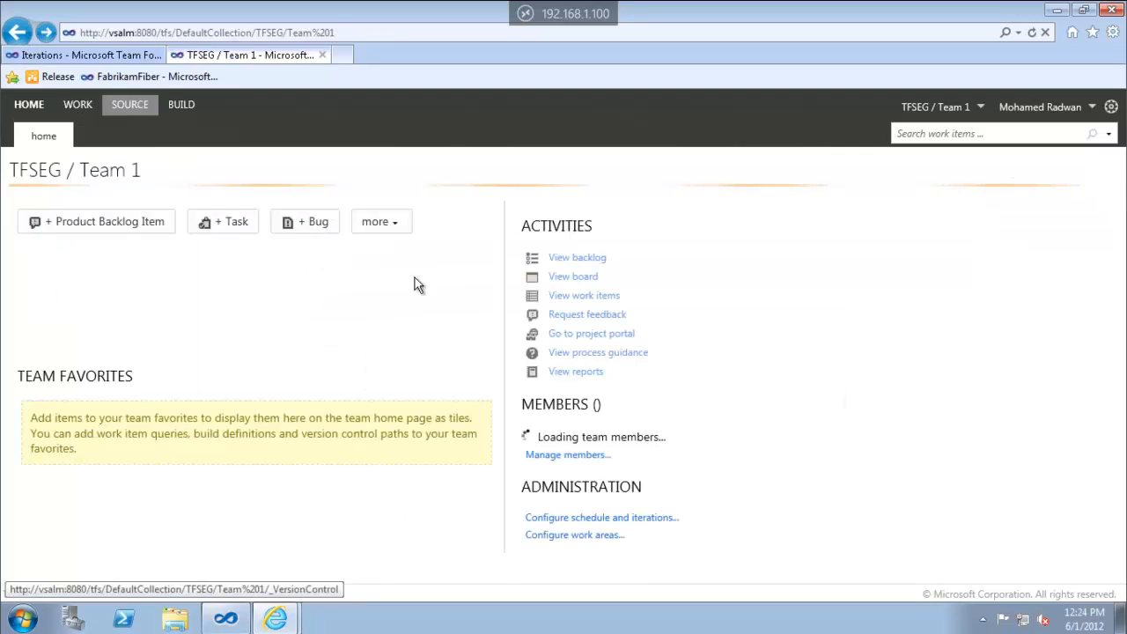
left_click(571, 278)
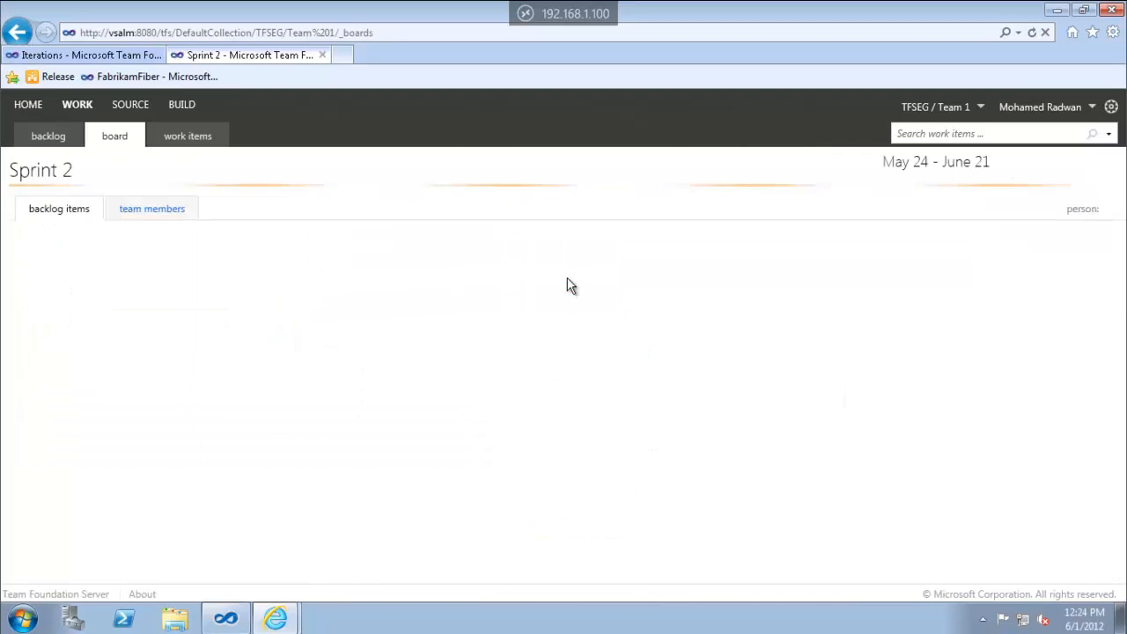
left_click(29, 106)
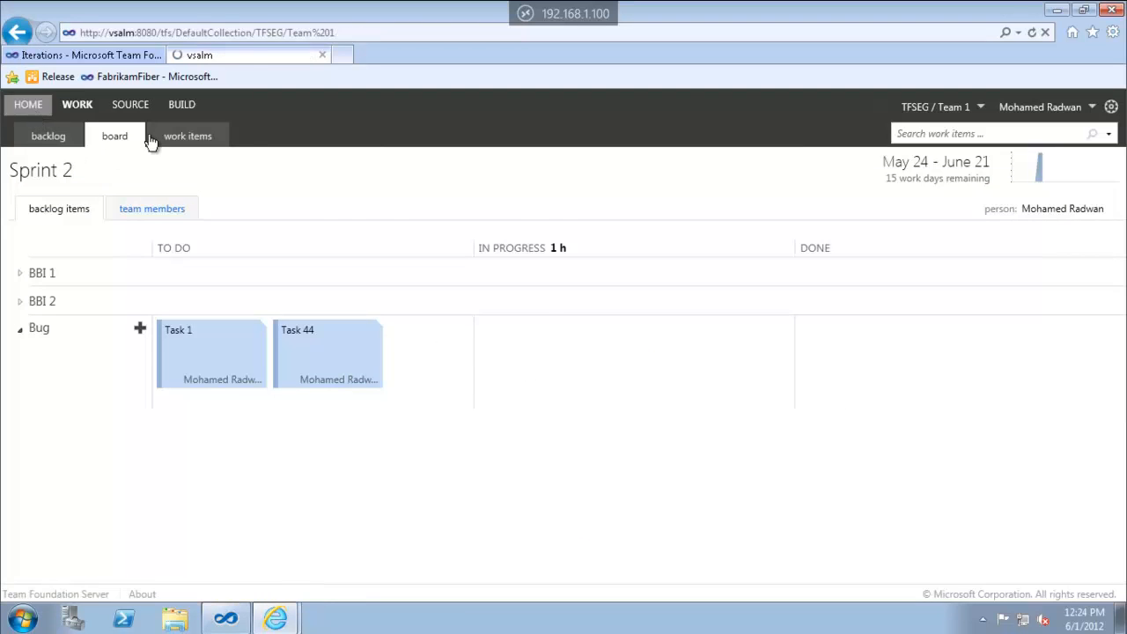
left_click(601, 297)
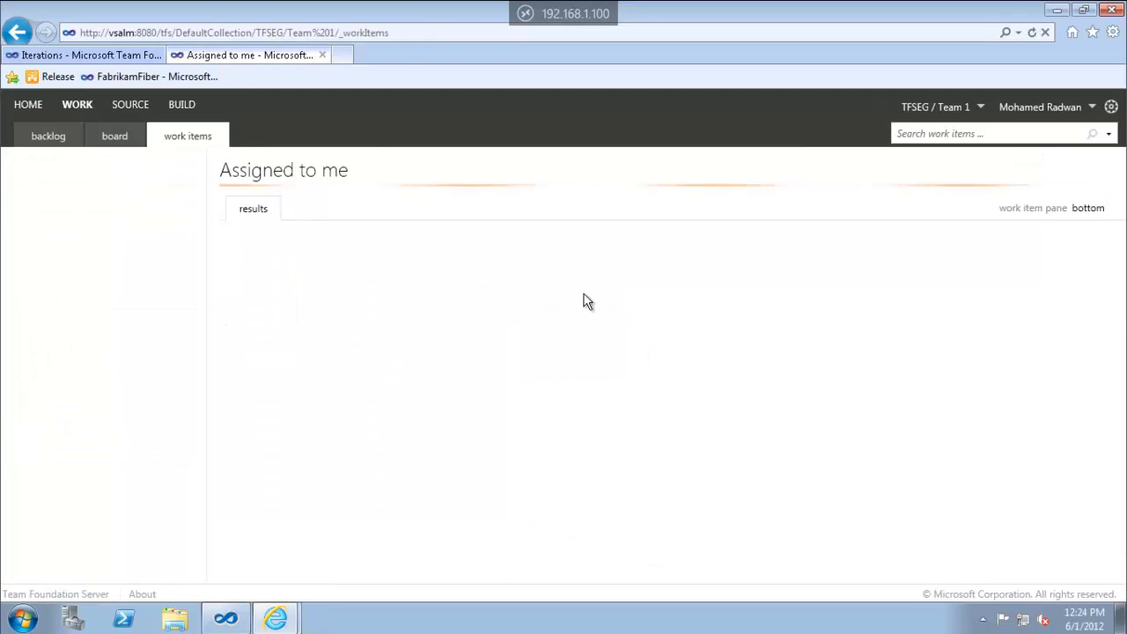
left_click(35, 106)
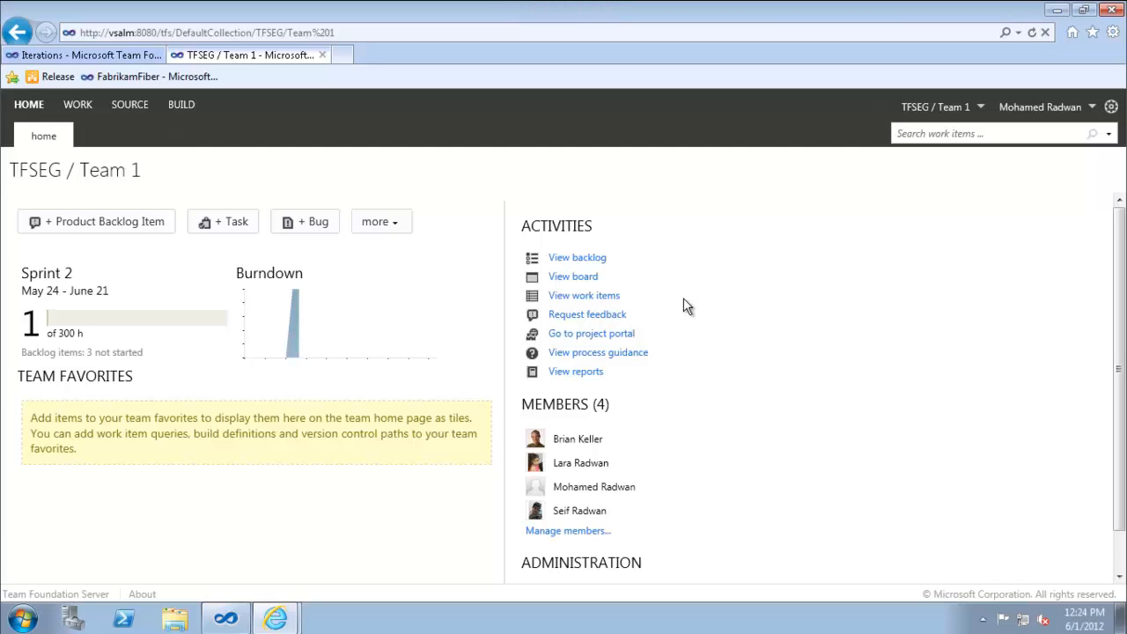
Open and close the project portal, then open the team's reports in Report Manager
left_click(571, 338)
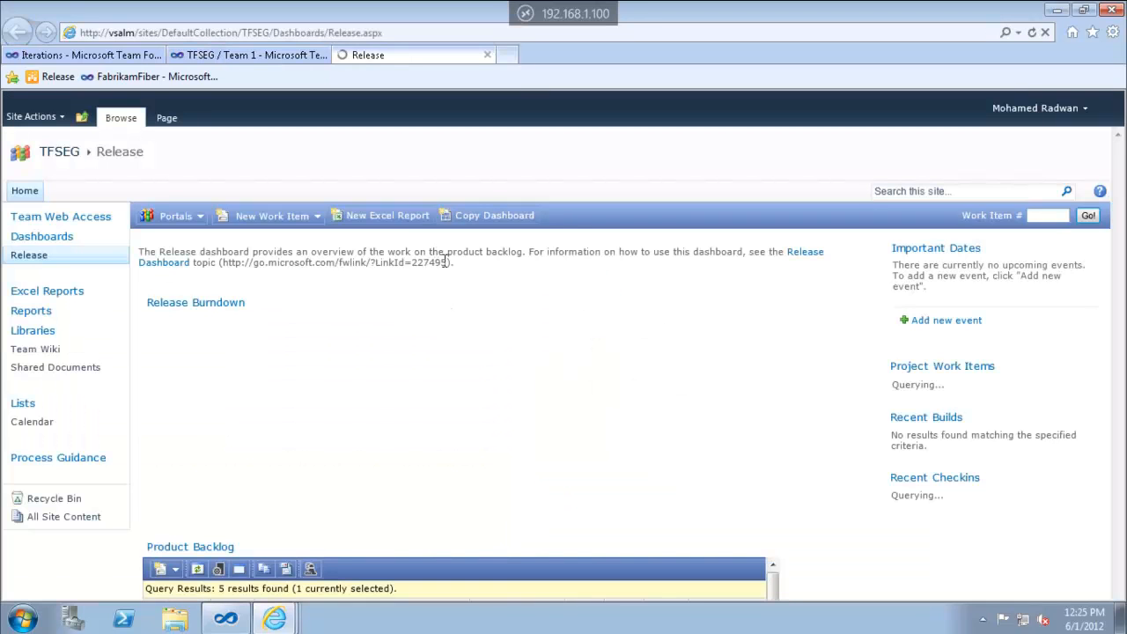
left_click(488, 55)
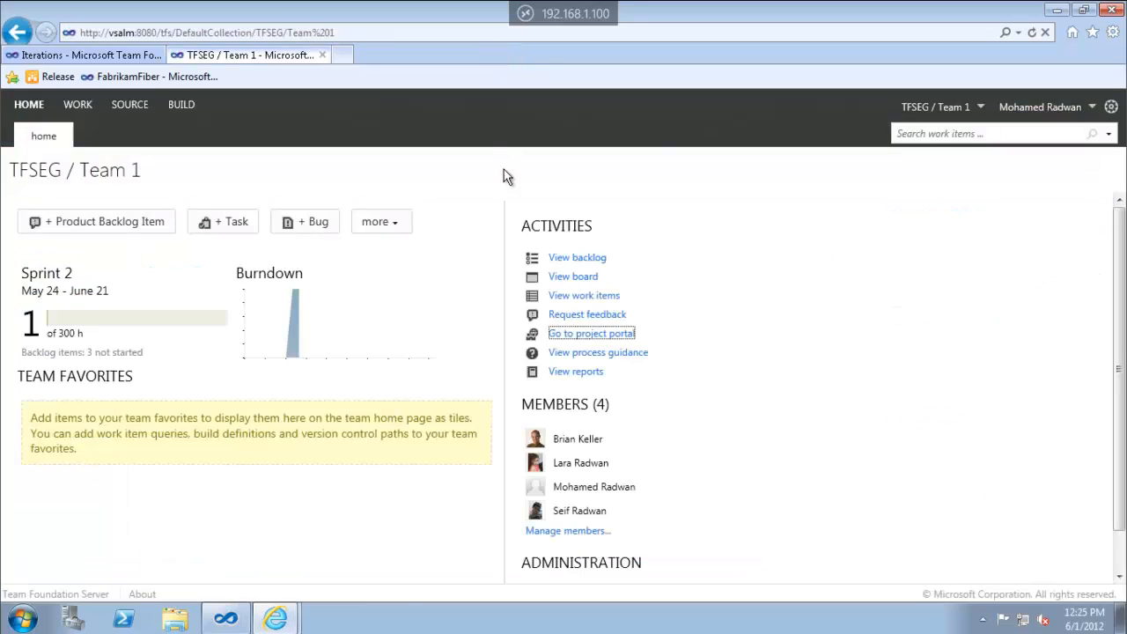
left_click(579, 372)
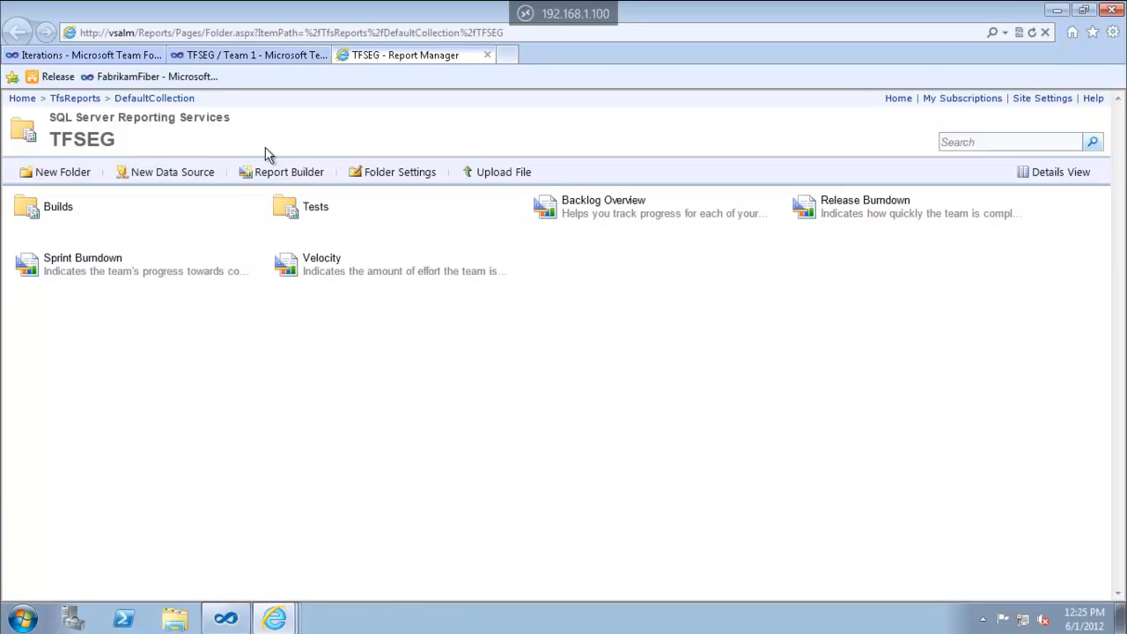
Close the 'TFSEG - Report Manager' tab to get back to the Team 1 home page
left_click(488, 56)
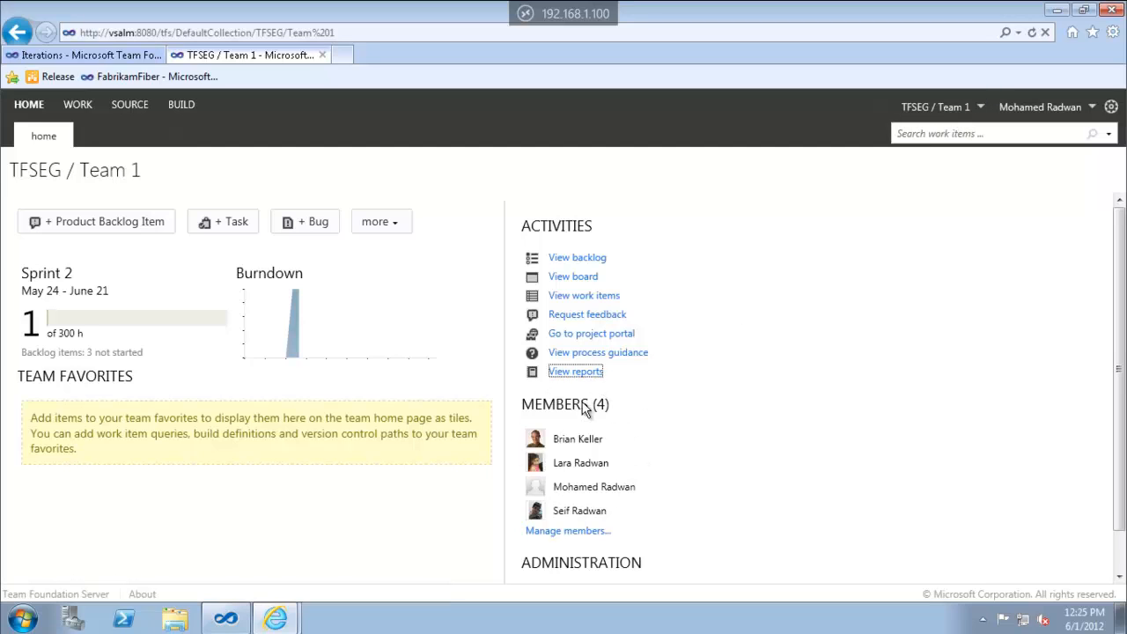
left_click(584, 531)
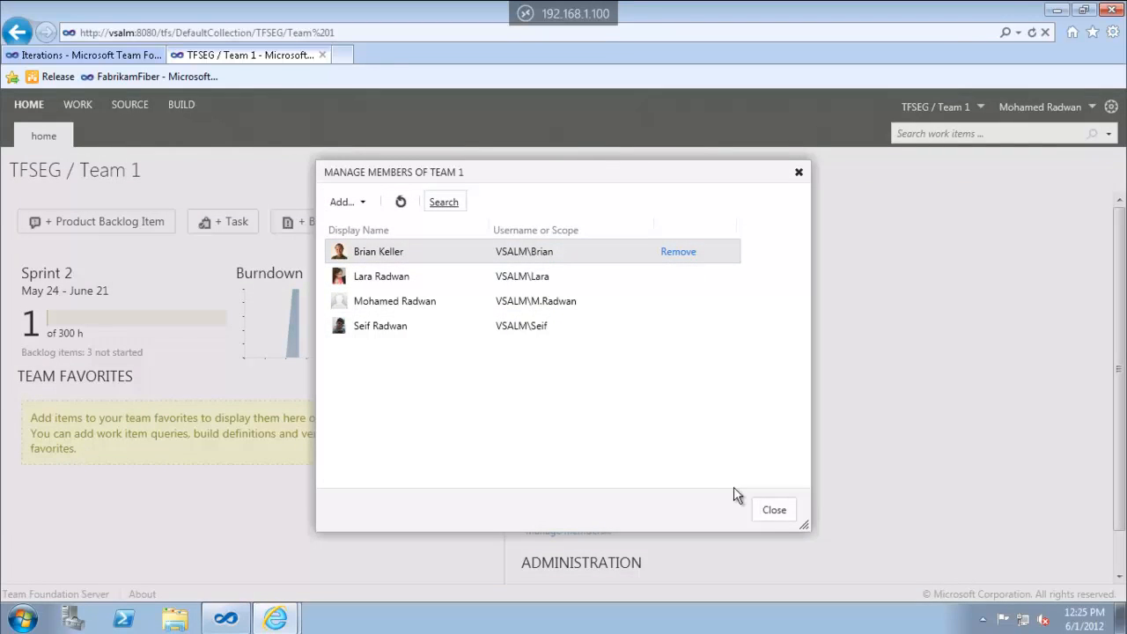
left_click(774, 510)
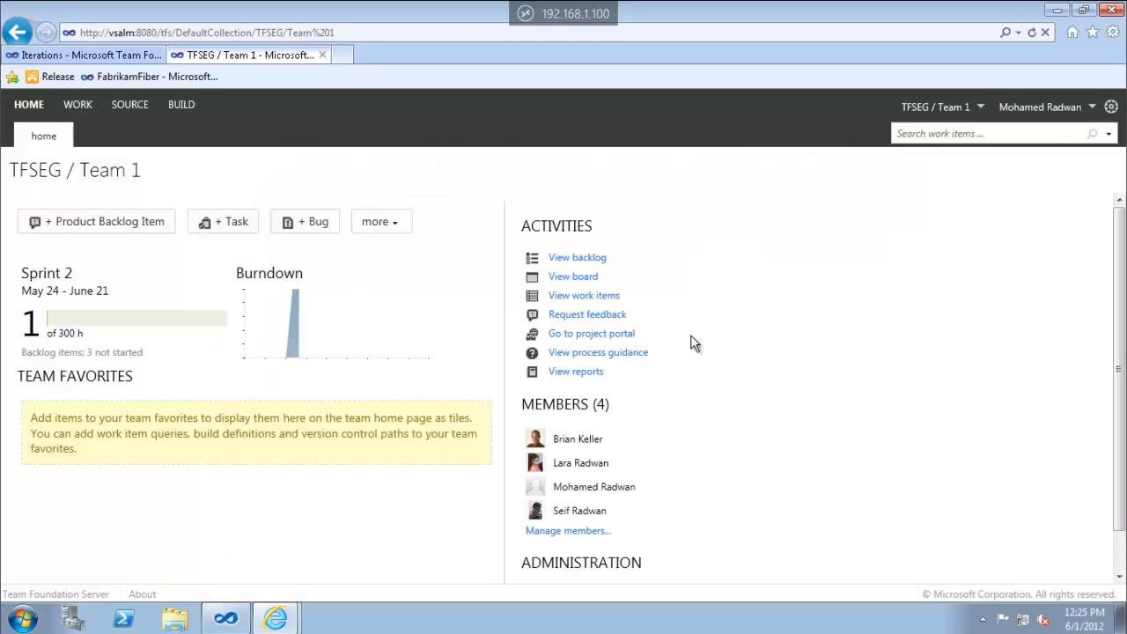
scroll(641, 530, "down", 1)
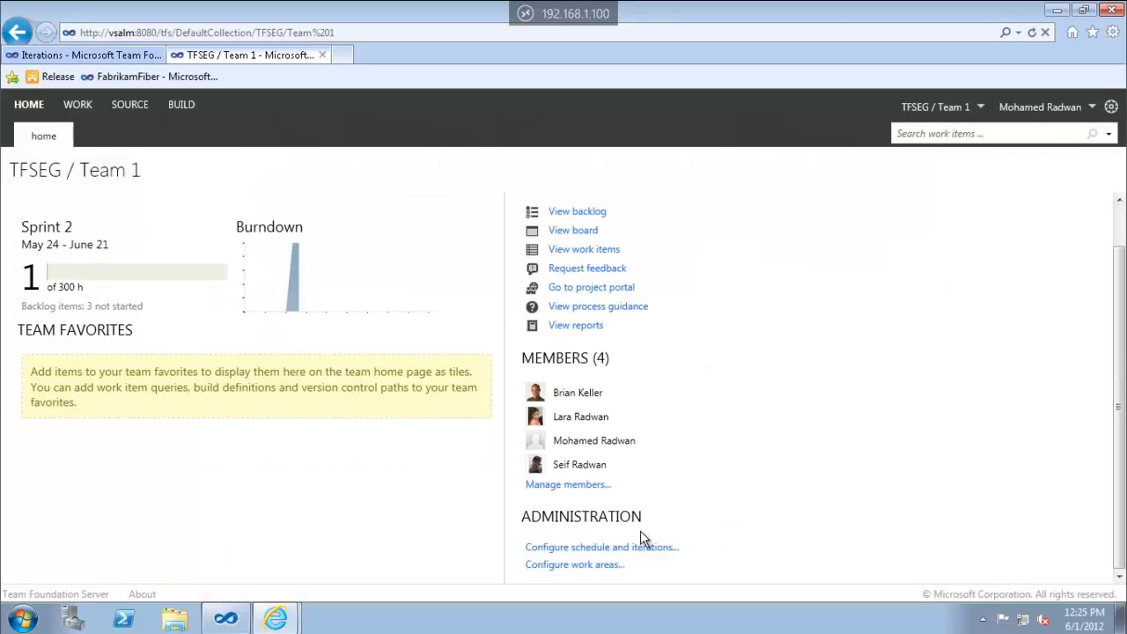
left_click(595, 550)
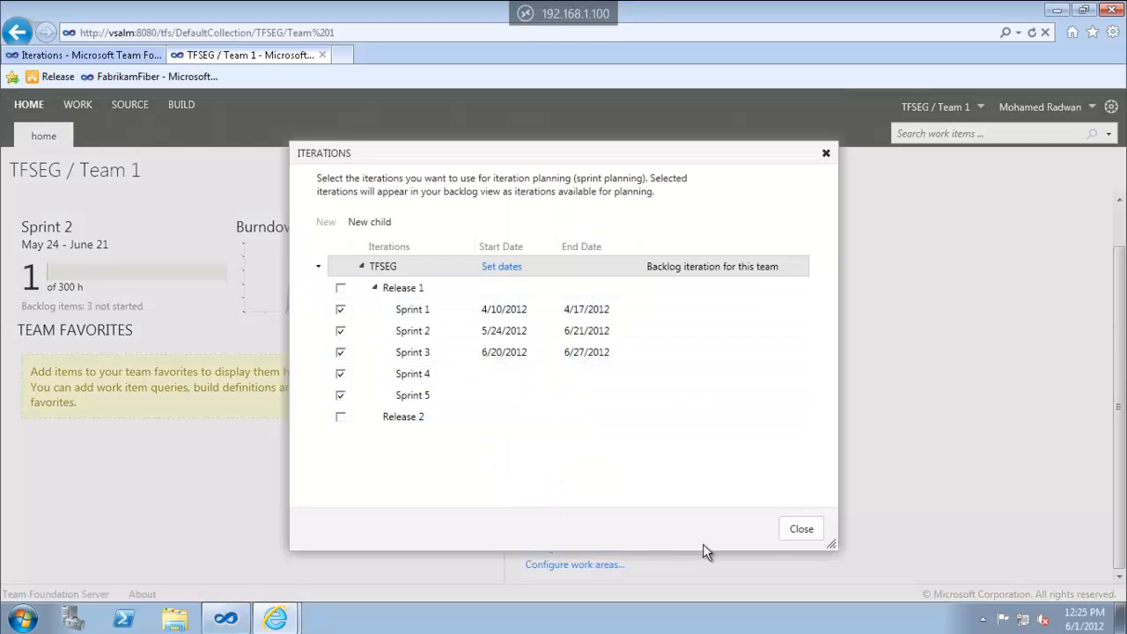
left_click(800, 531)
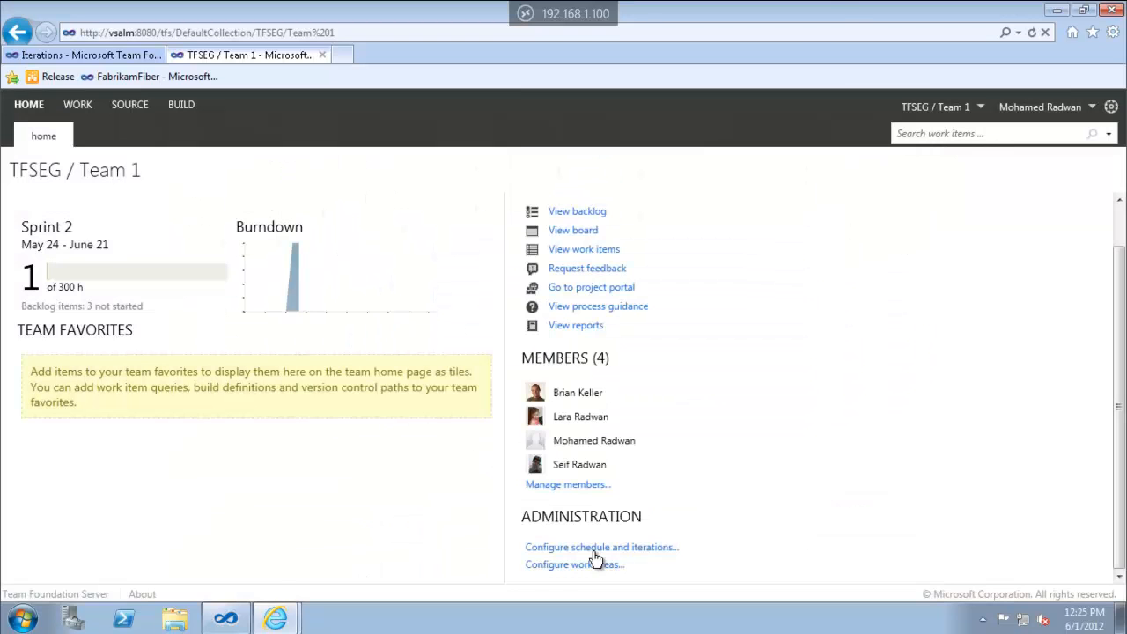
left_click(539, 565)
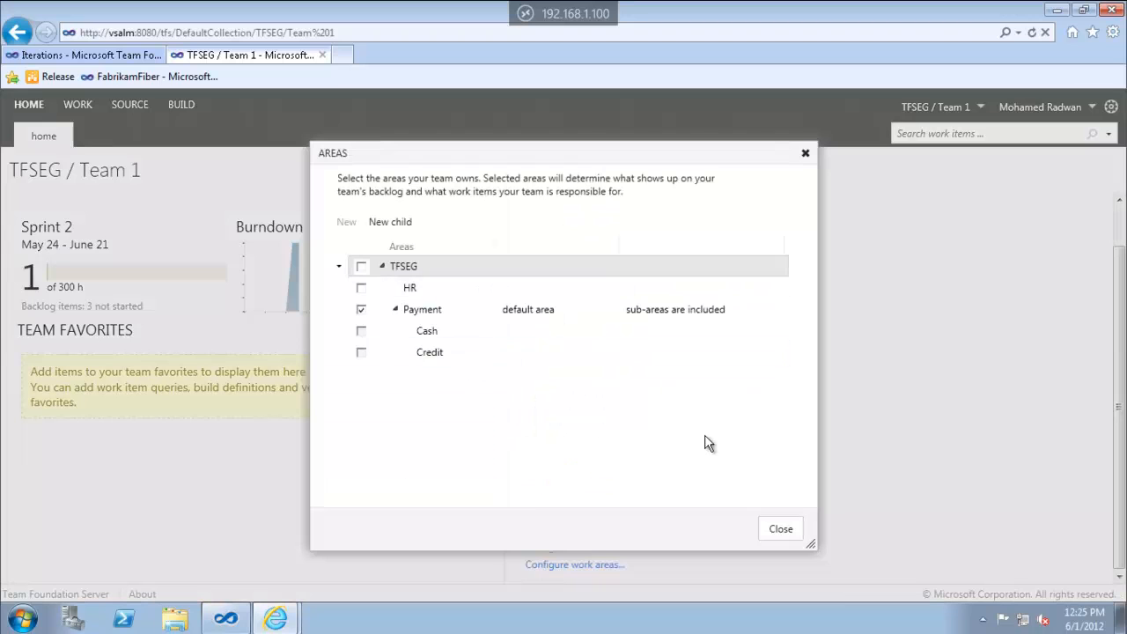
left_click(796, 532)
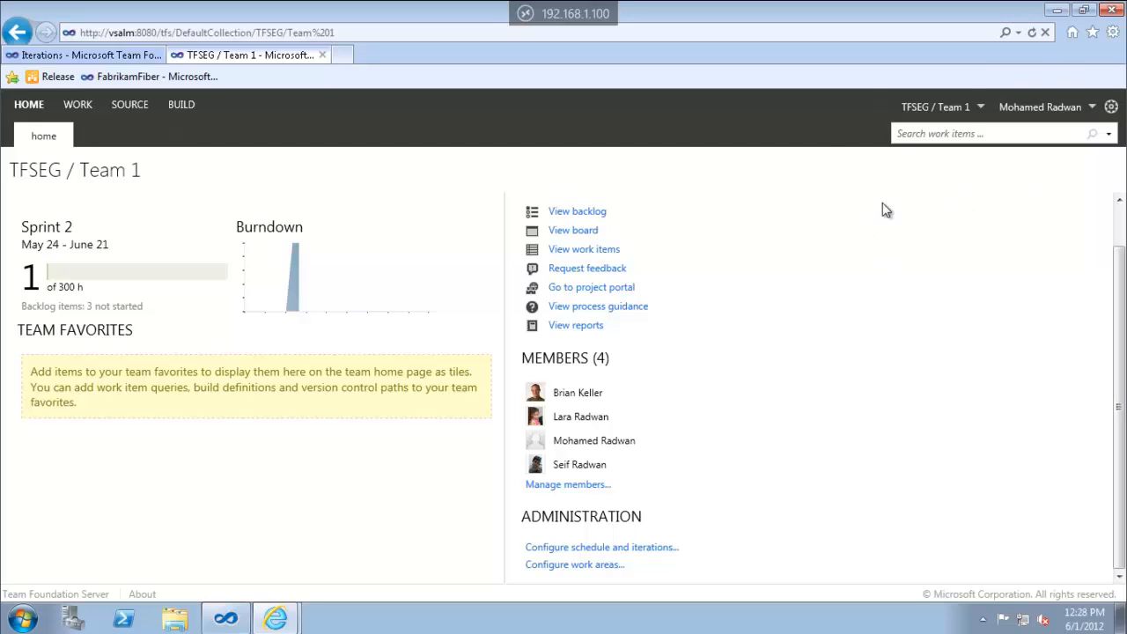
left_click(923, 134)
type("BBI")
key("Return")
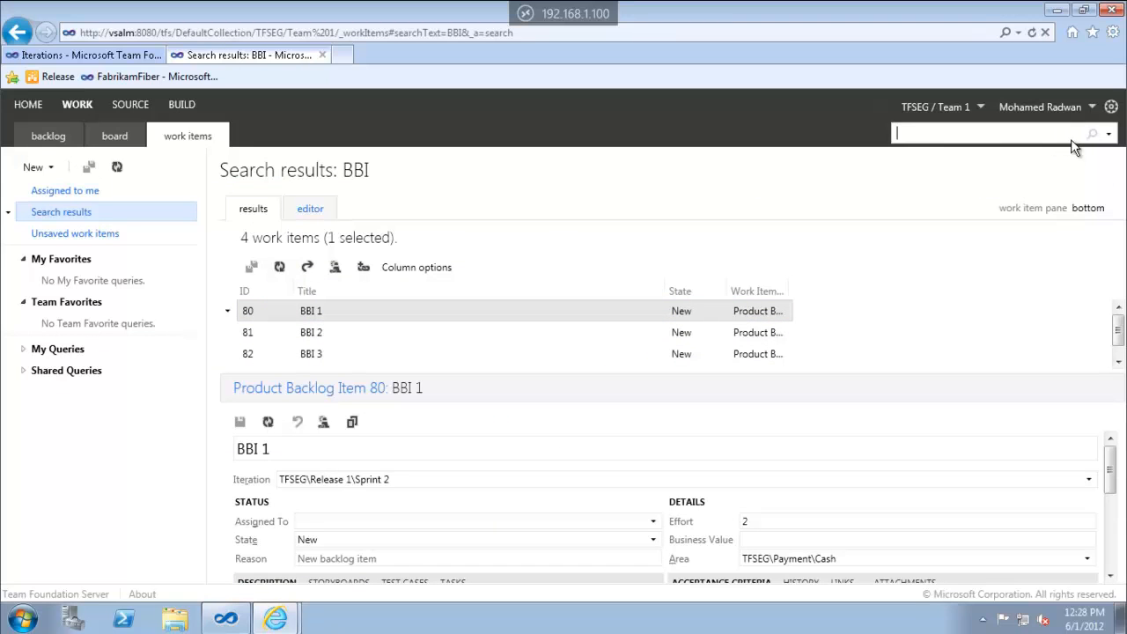
left_click(1109, 134)
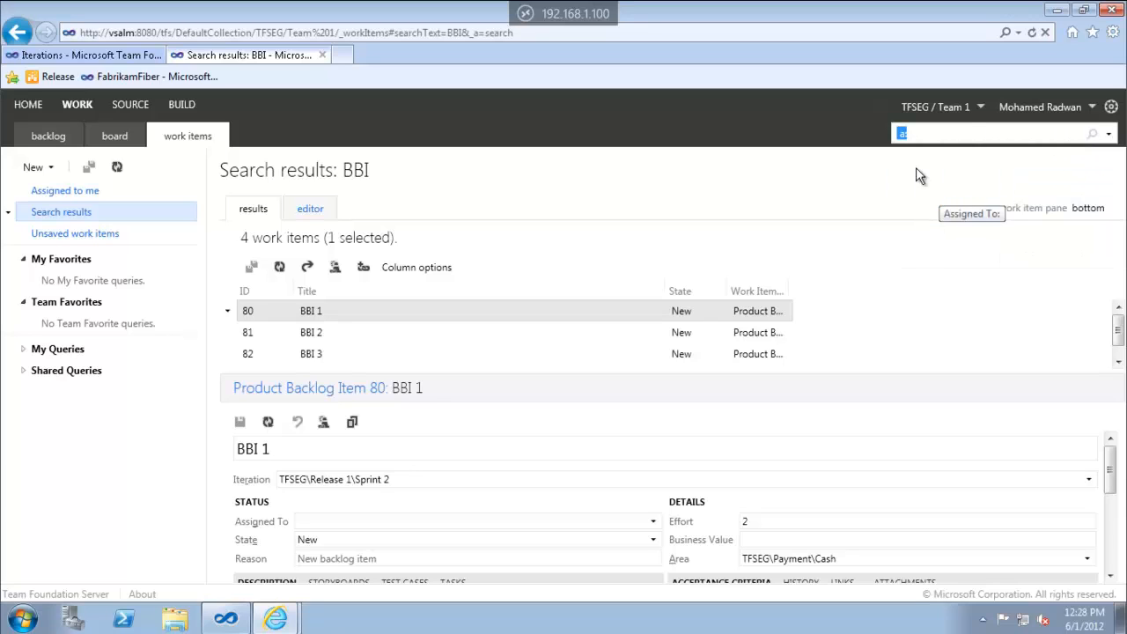
left_click(930, 137)
type("a")
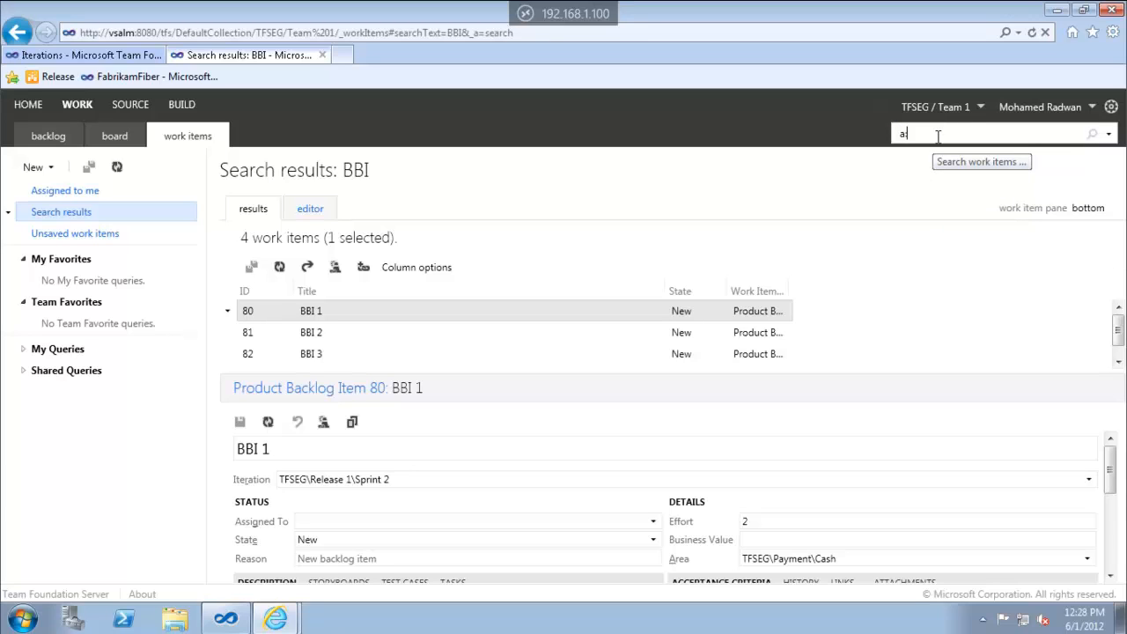
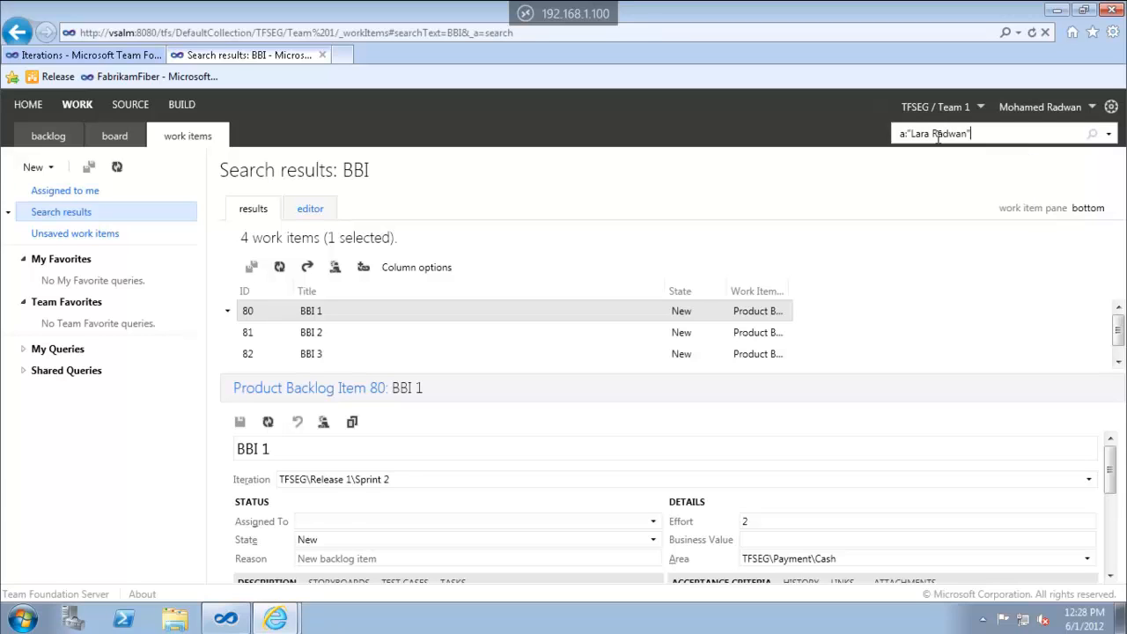
key("Return")
left_click(487, 313)
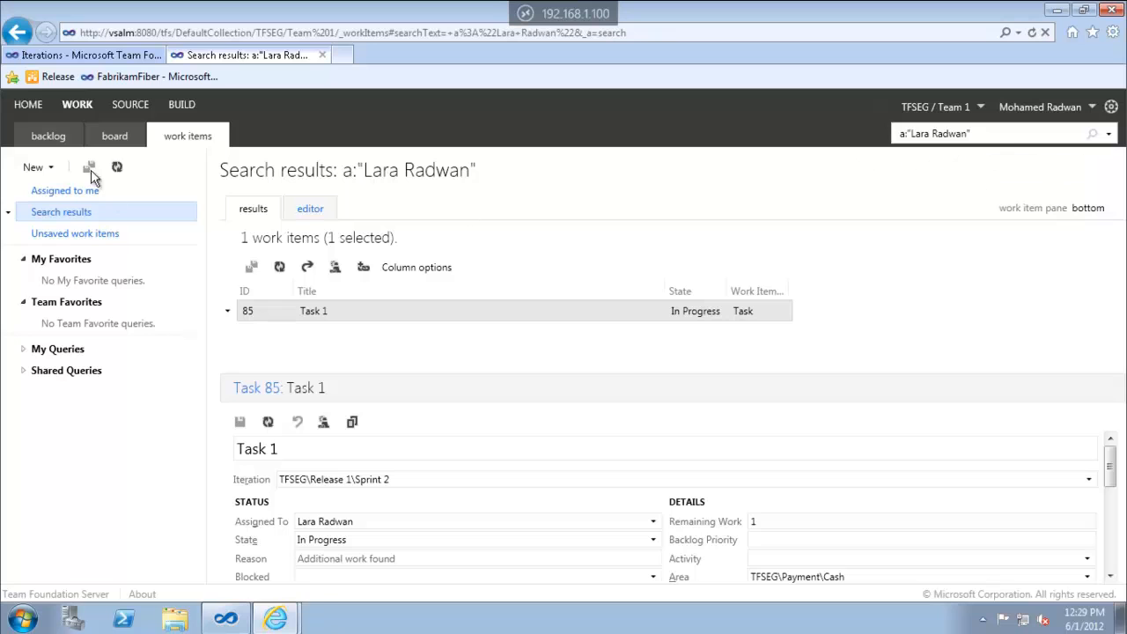
left_click(32, 107)
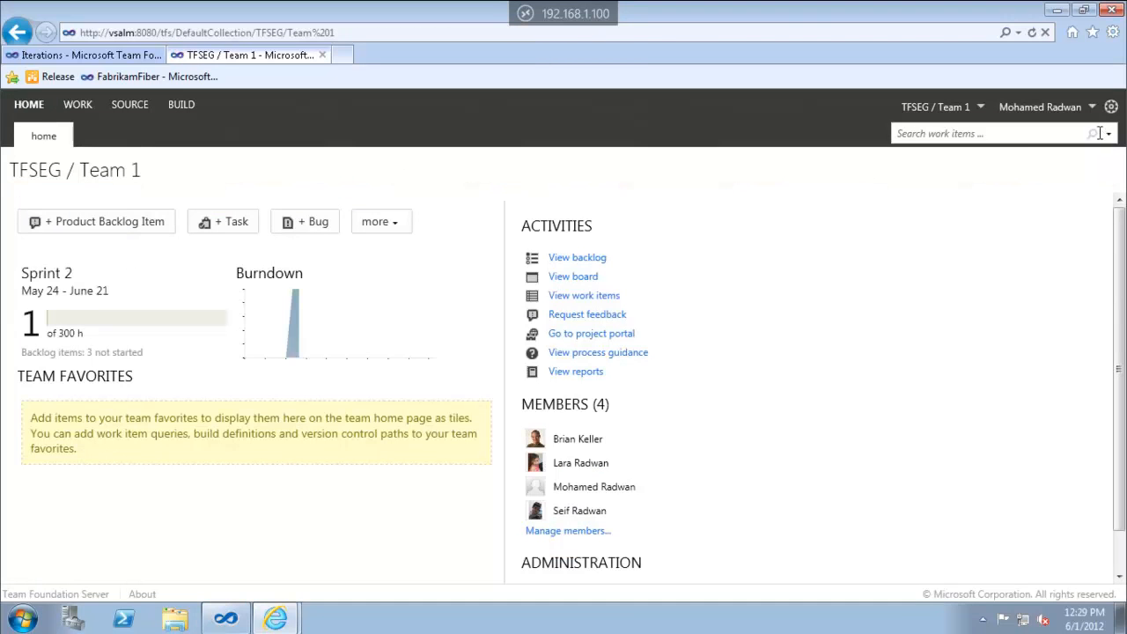
Switch to the TFSEG project home, then open Browse Server from the recent projects list
left_click(982, 108)
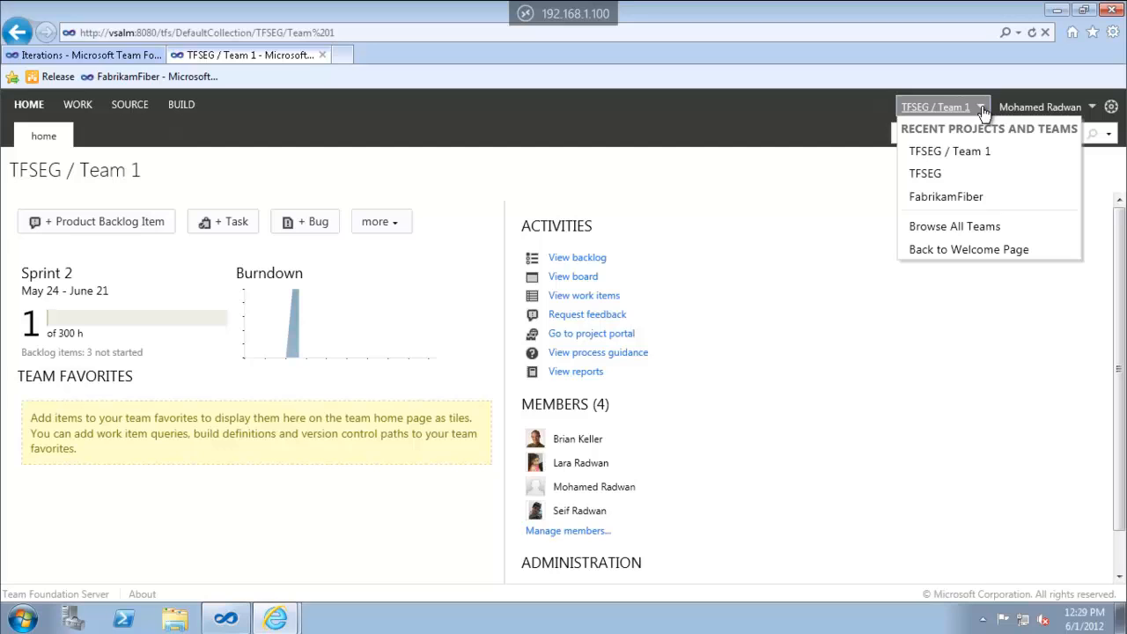
left_click(929, 174)
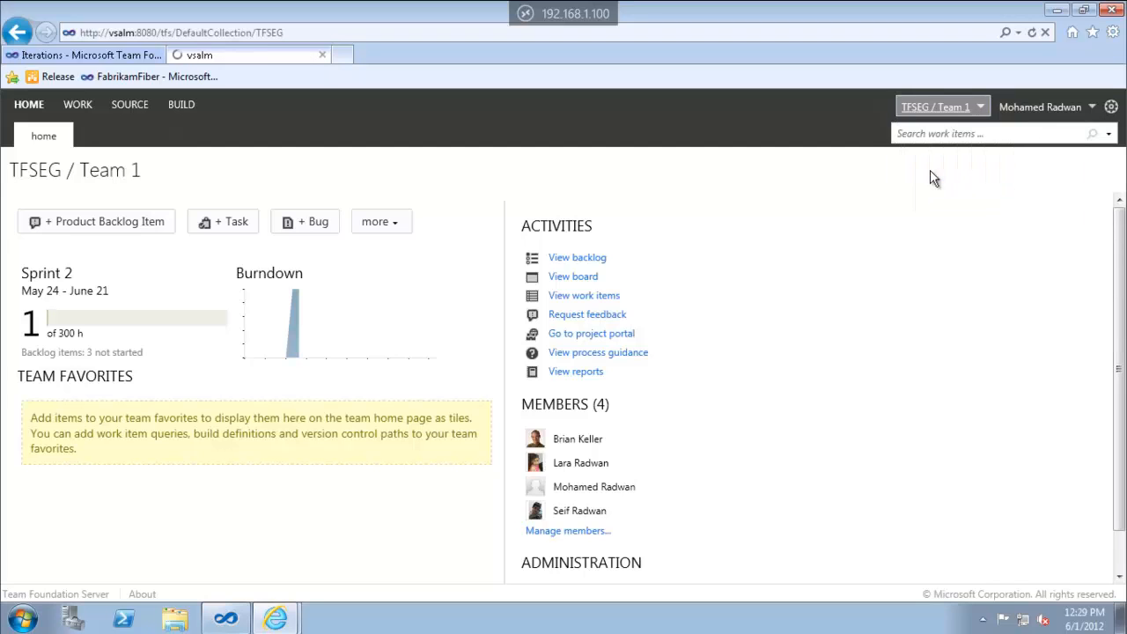
left_click(982, 108)
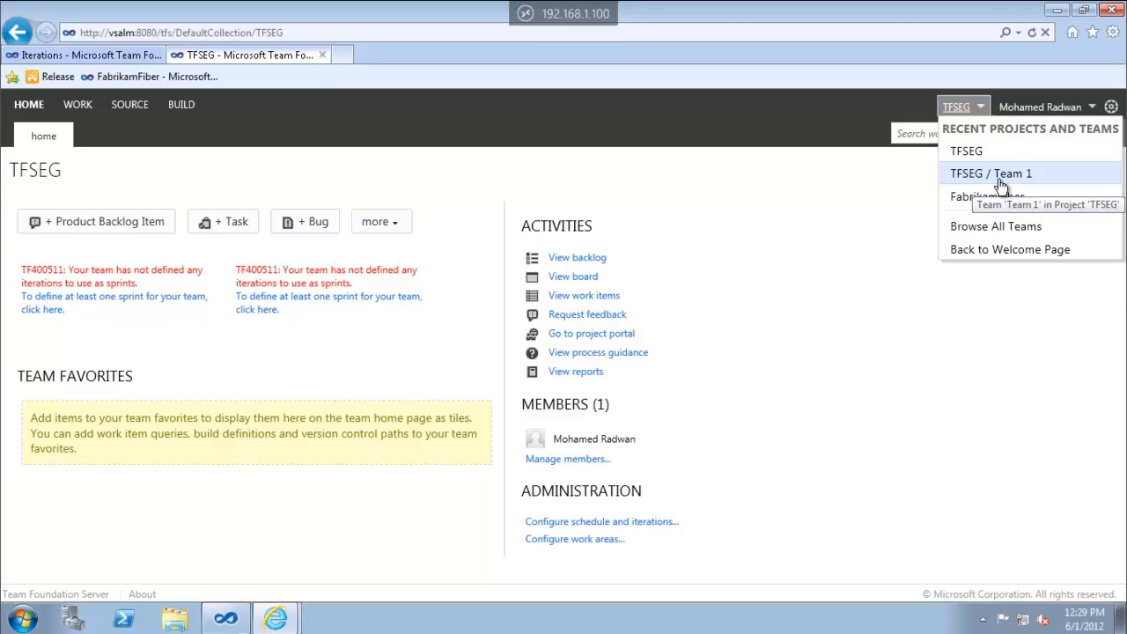
left_click(995, 231)
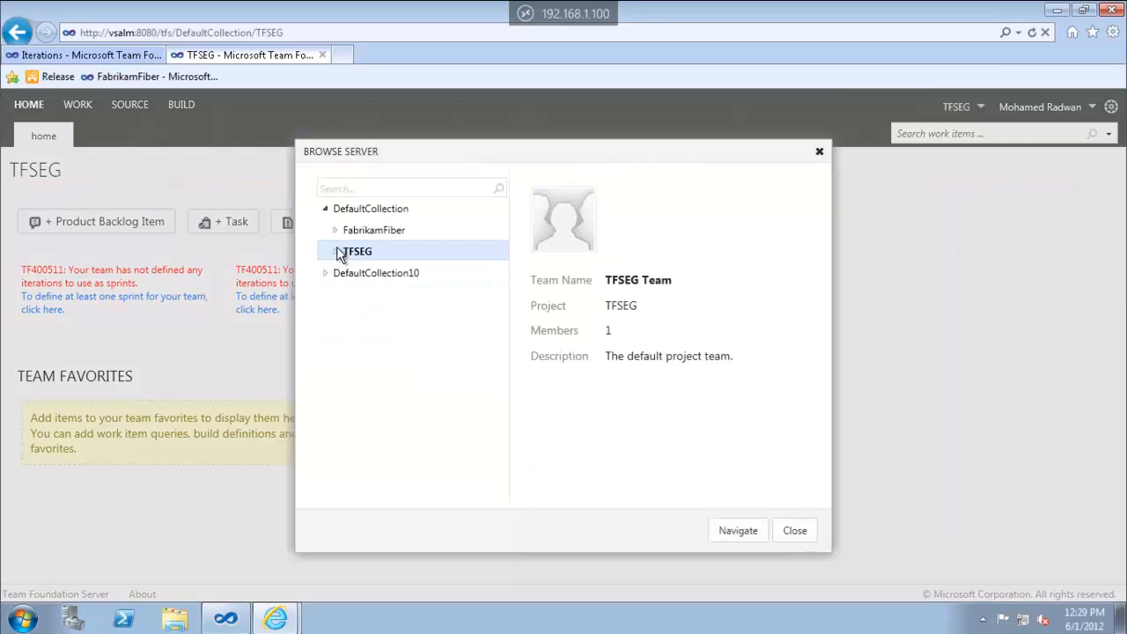
In Browse Server, expand DefaultCollection > TFSEG and navigate to Team 1
left_click(326, 211)
left_click(325, 231)
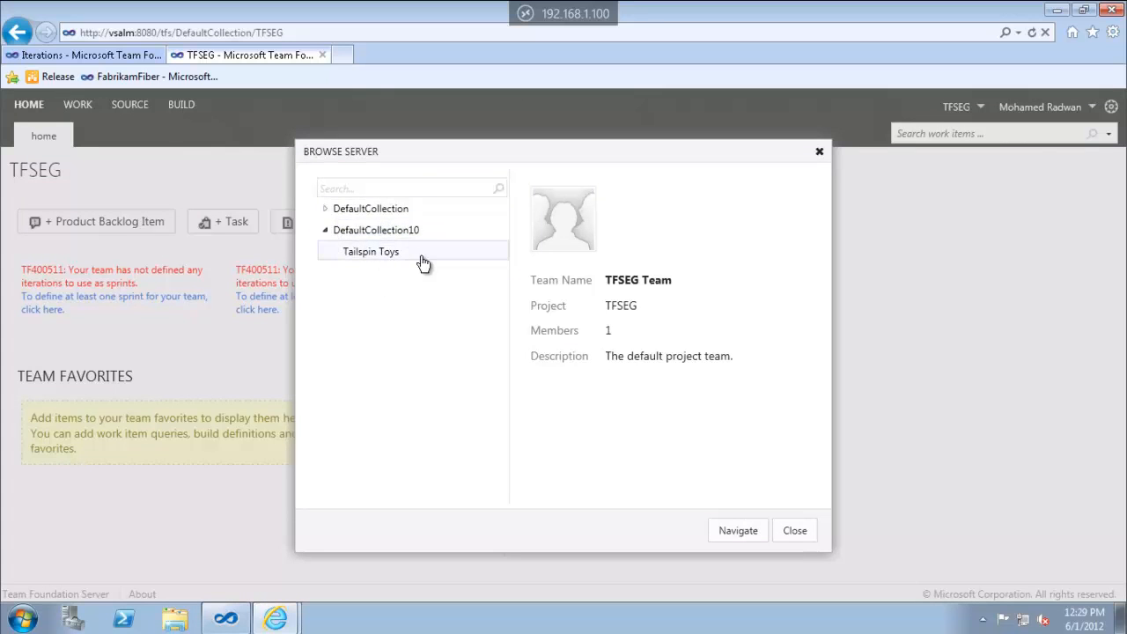
left_click(326, 211)
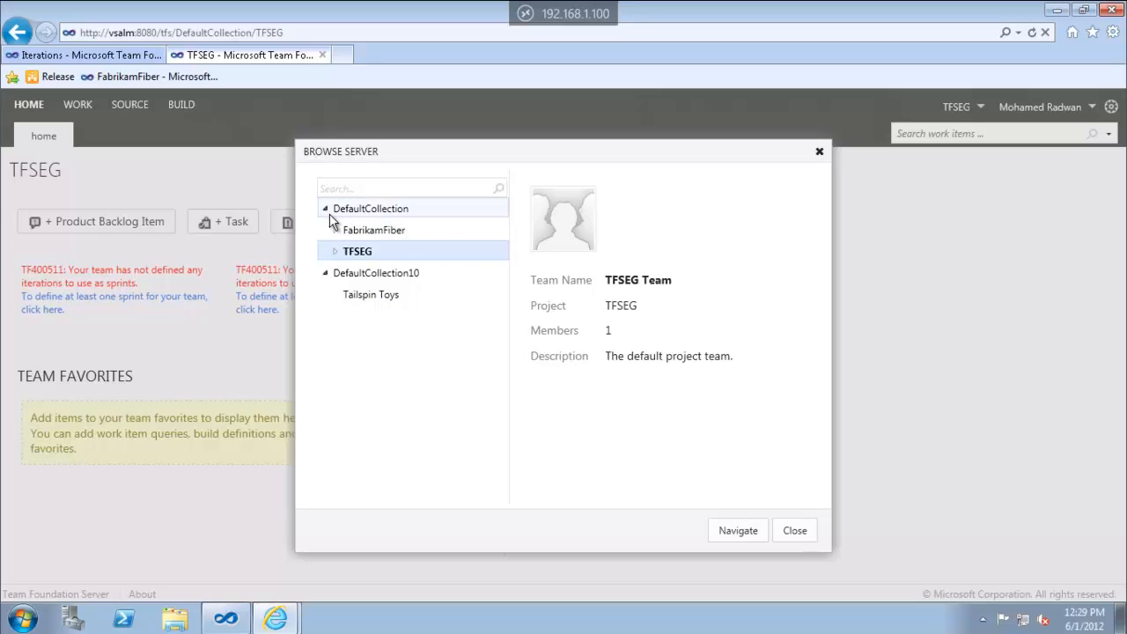
left_click(335, 252)
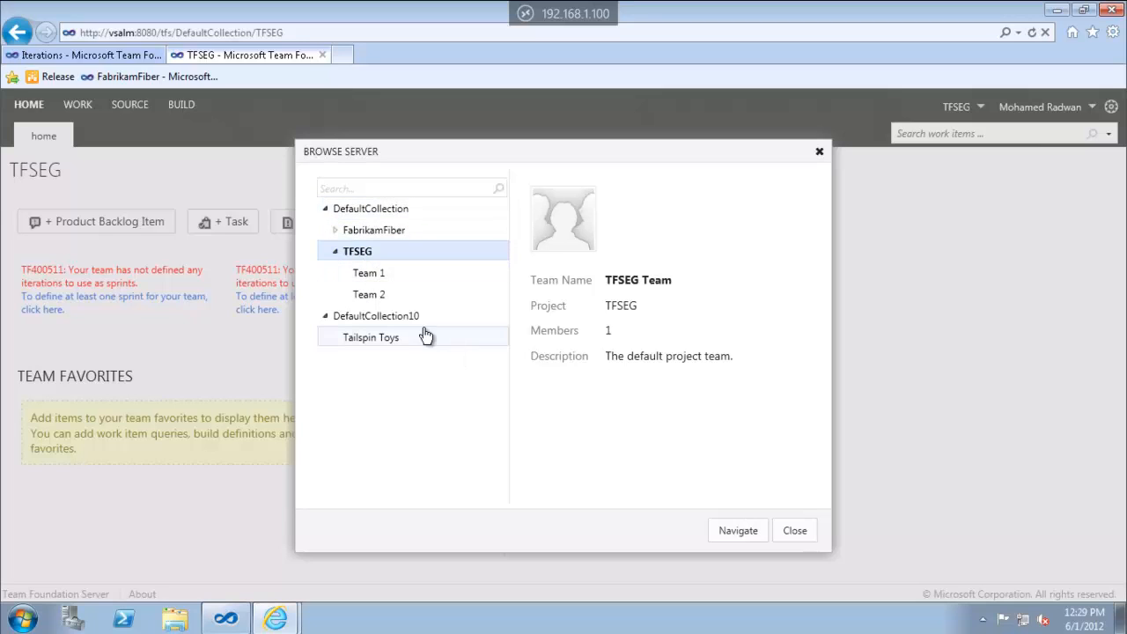
double_click(367, 273)
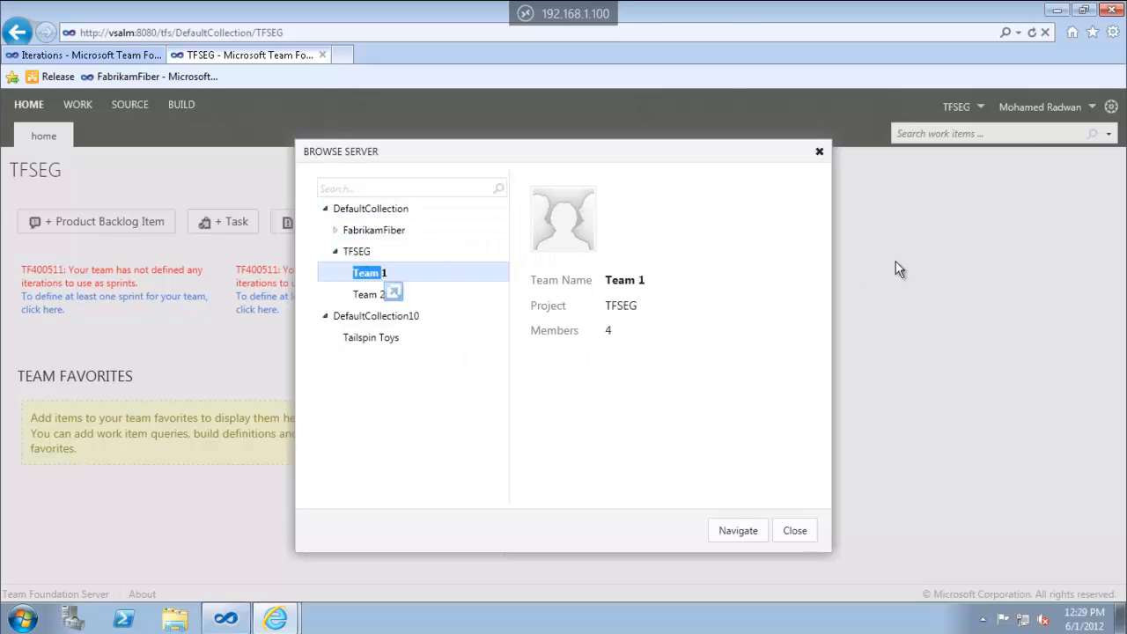
left_click(744, 534)
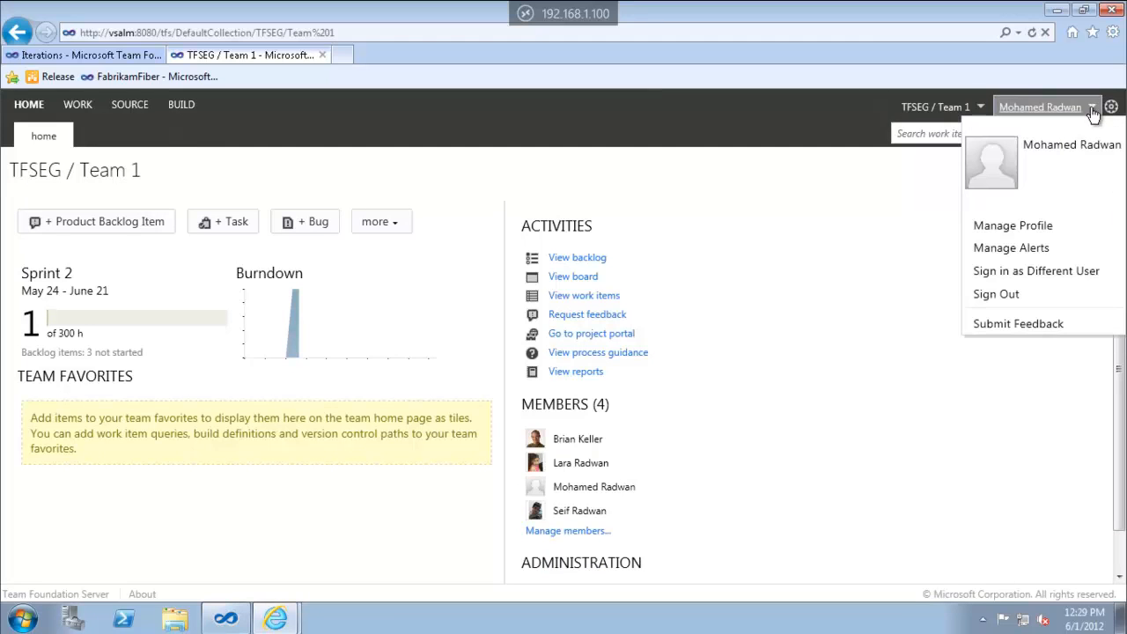
Replace the profile picture with the avatar PNG from the C: drive and save it
left_click(1010, 228)
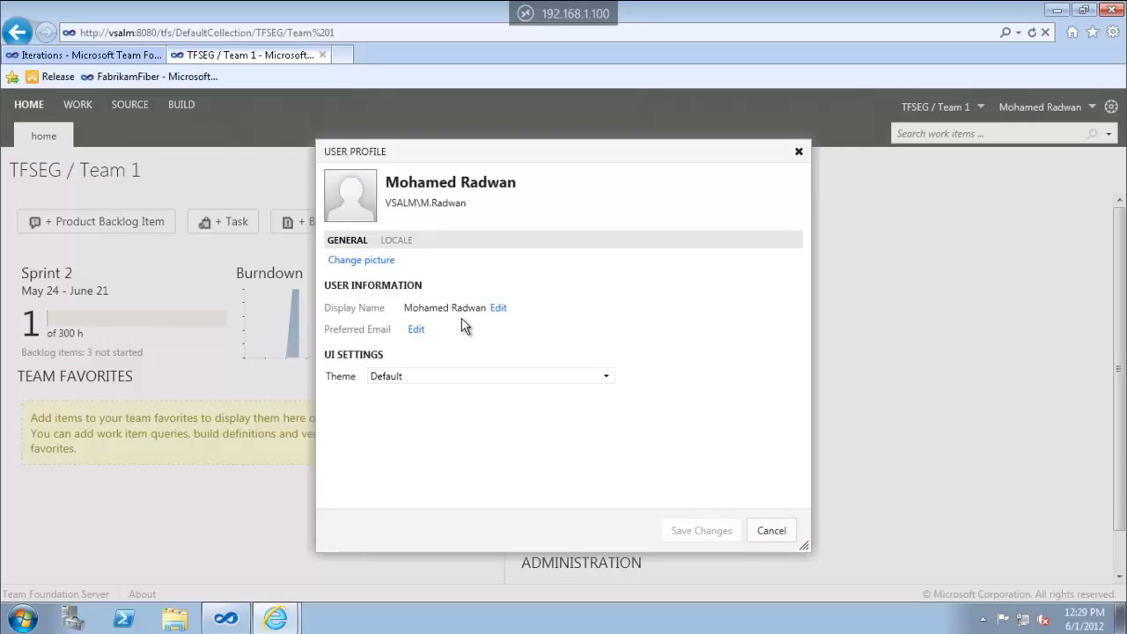
left_click(414, 329)
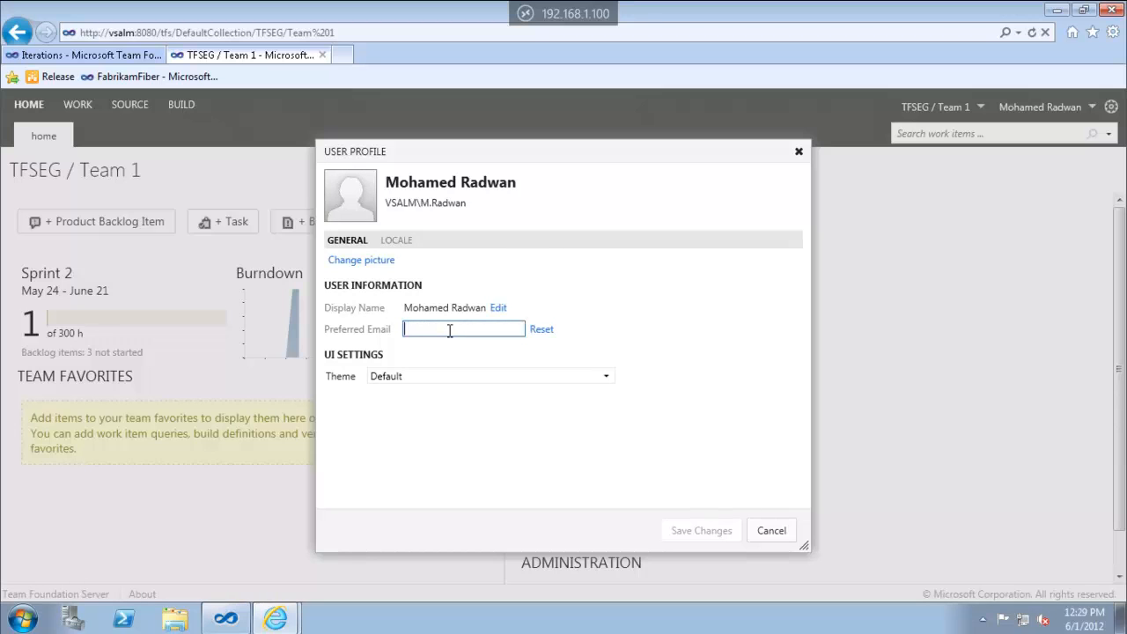
left_click(385, 262)
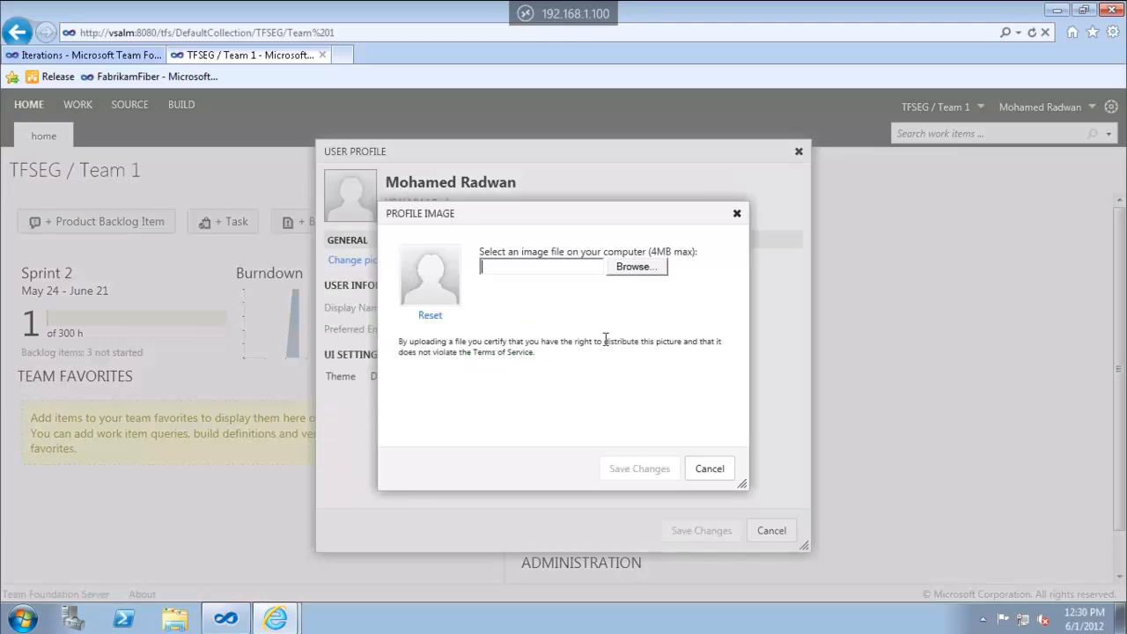
left_click(646, 272)
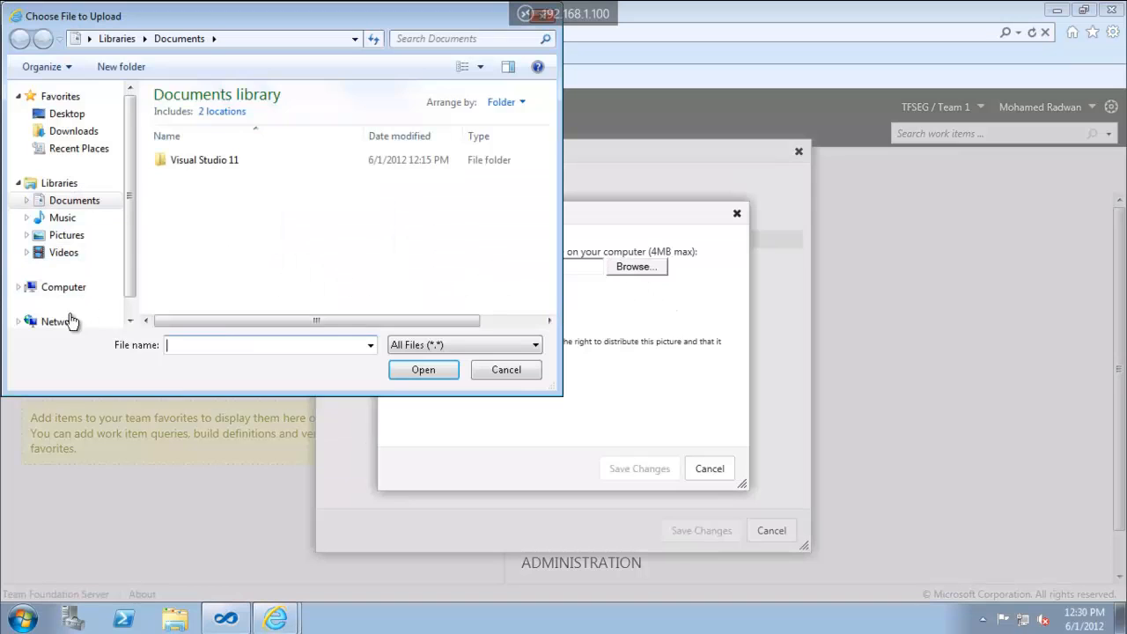
left_click(65, 289)
double_click(234, 132)
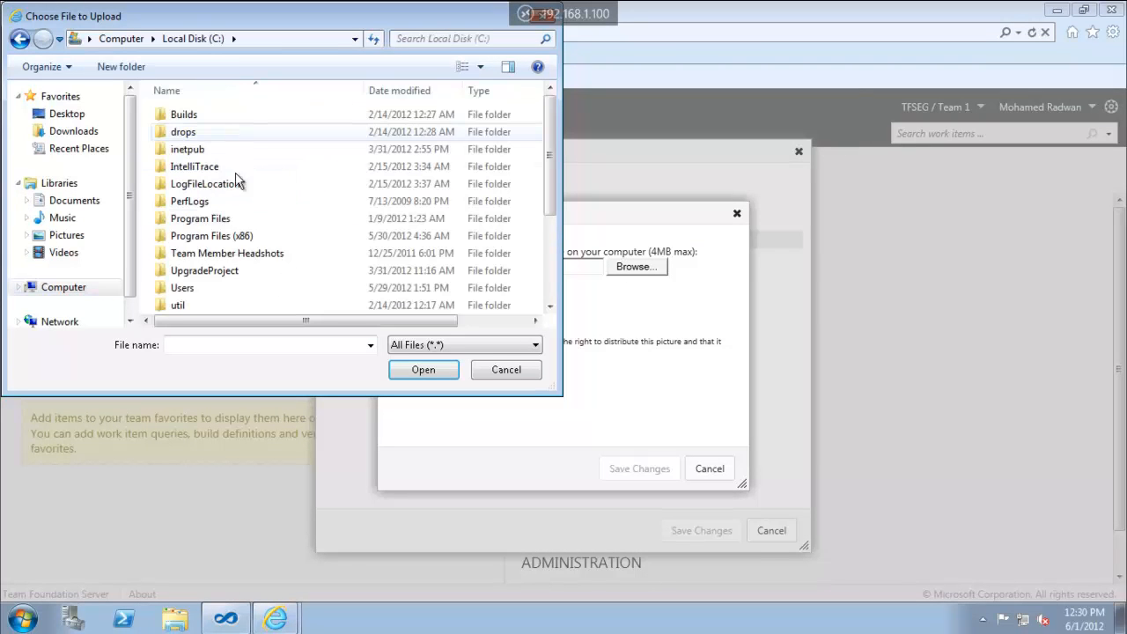
scroll(236, 184, "down", 3)
left_click(195, 271)
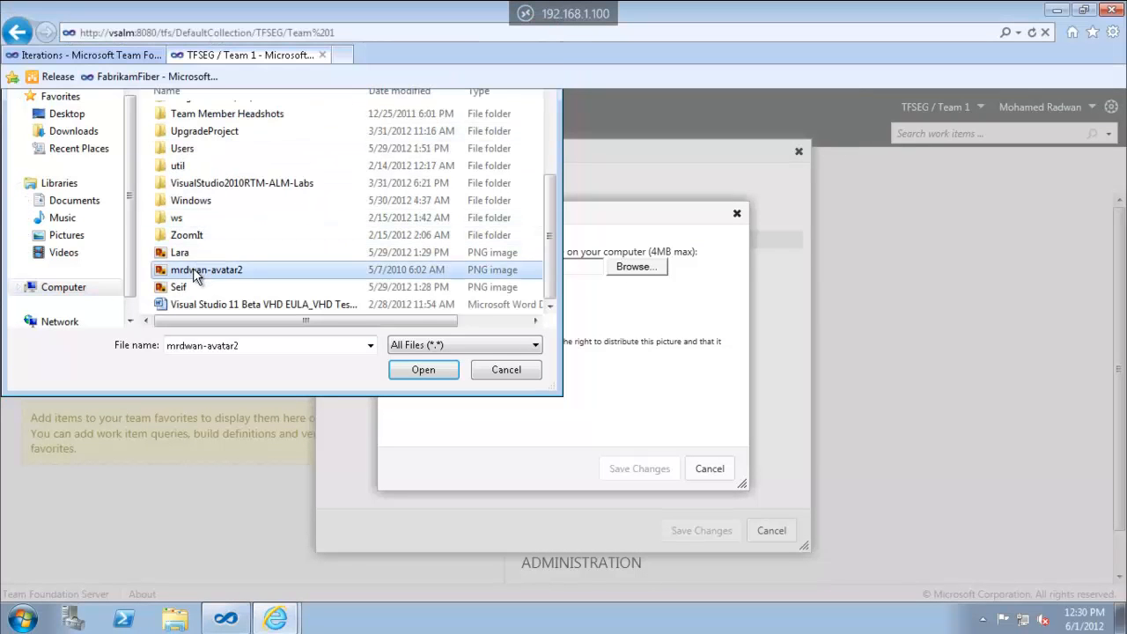
double_click(193, 268)
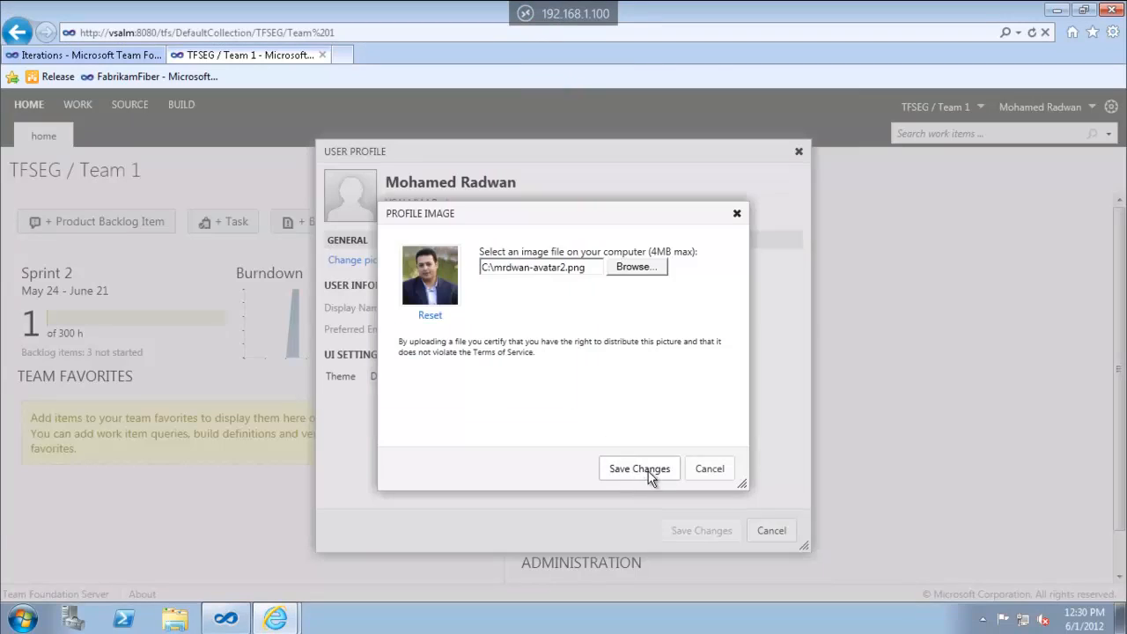
left_click(649, 471)
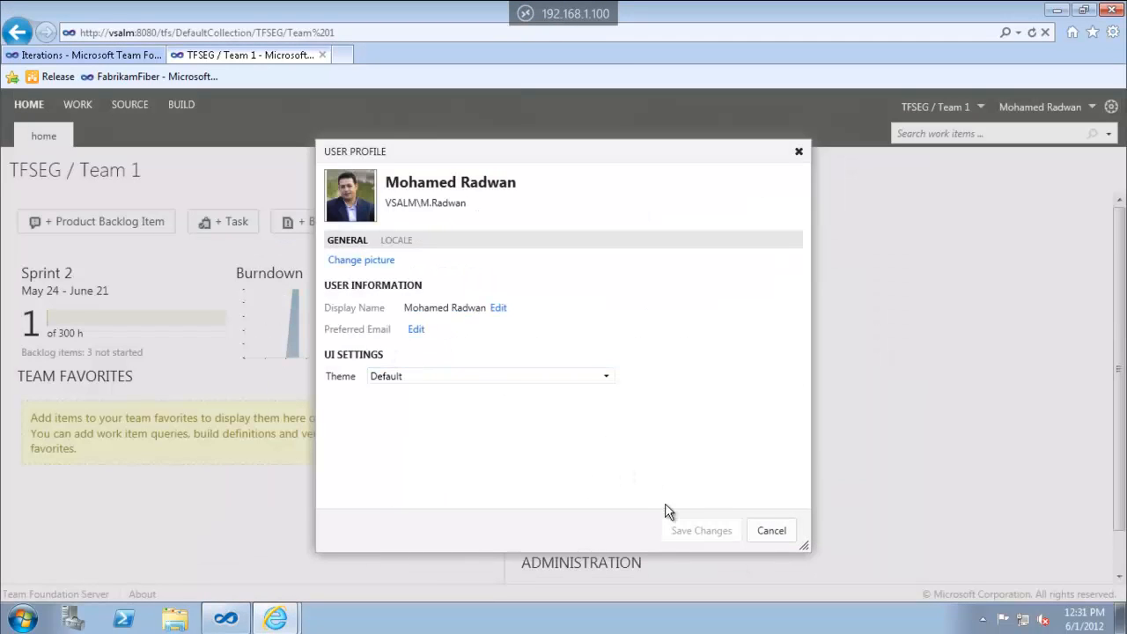
Close the profile, then open the team's work items with Shared Queries expanded
left_click(416, 330)
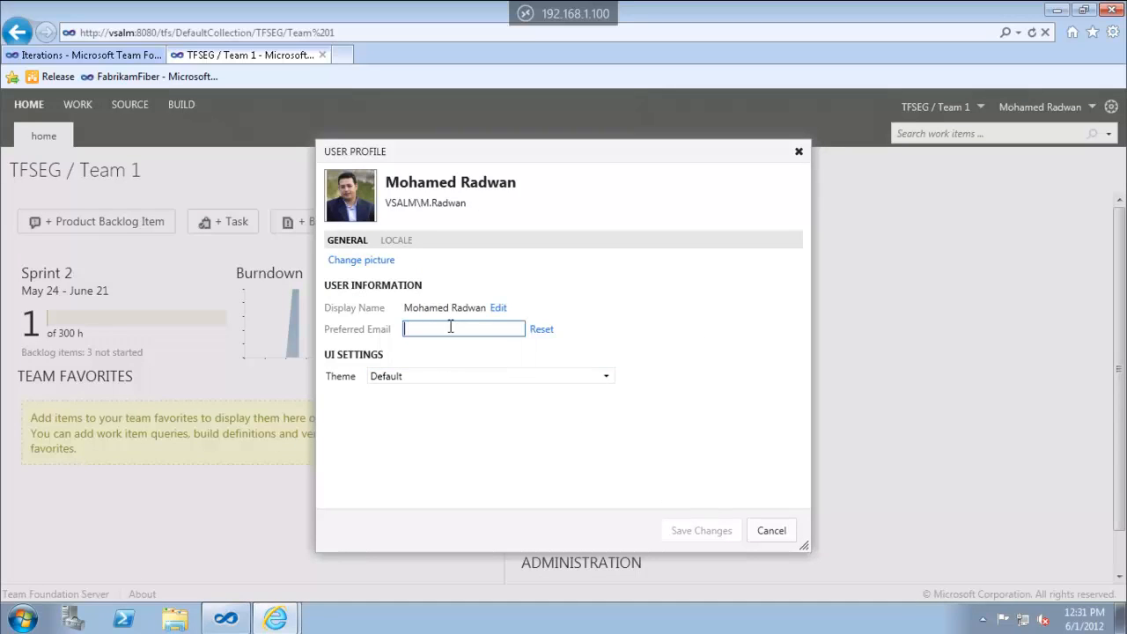
left_click(763, 531)
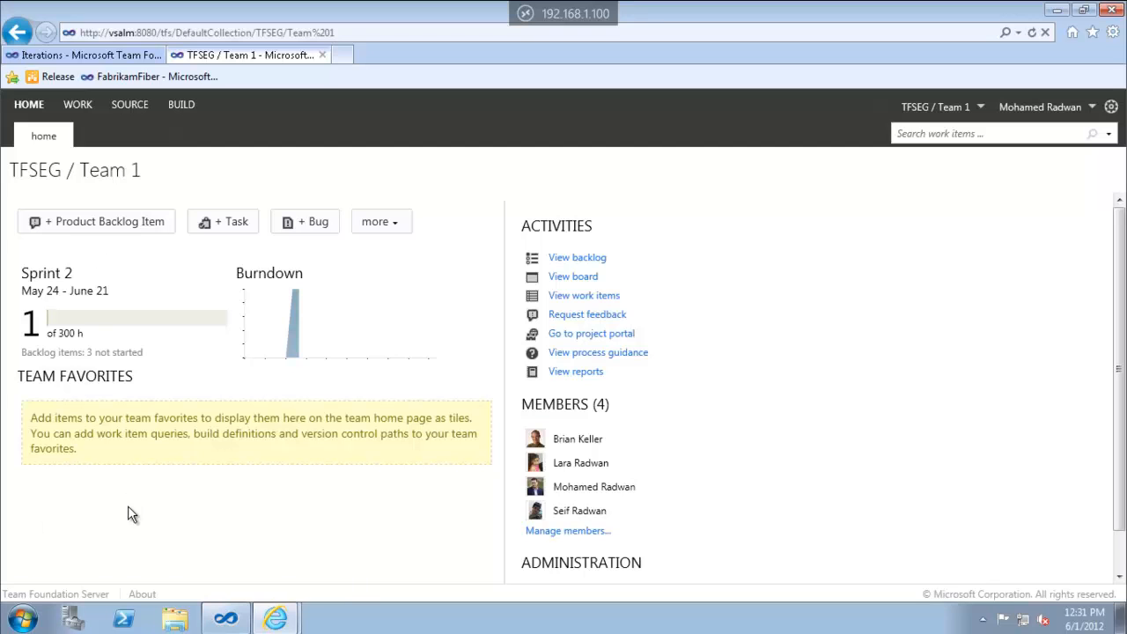
left_click(594, 299)
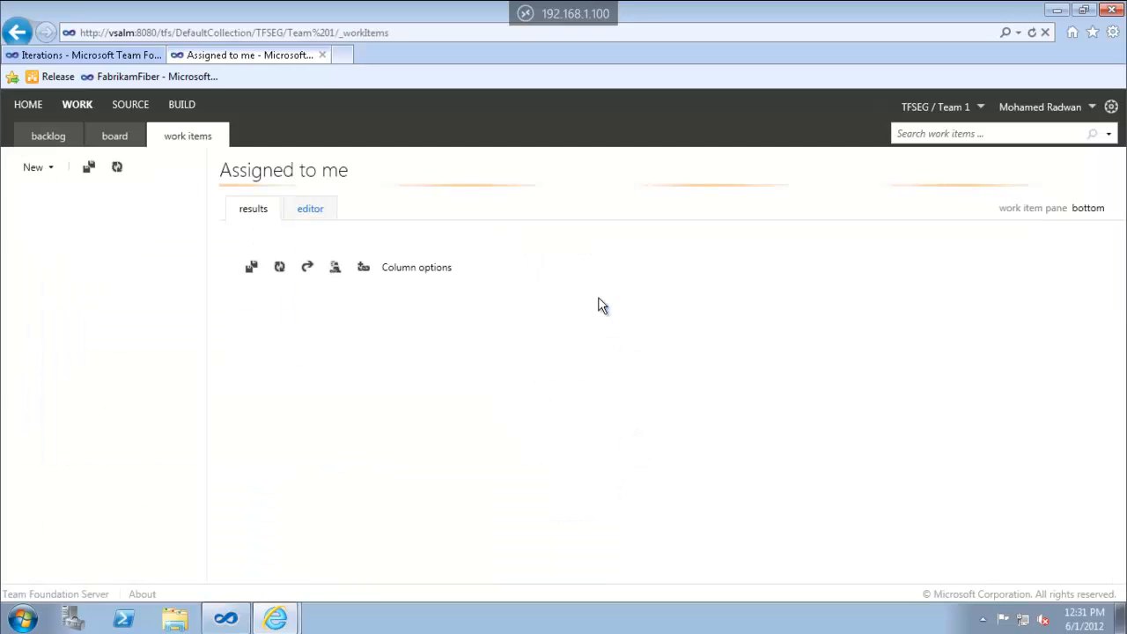
left_click(24, 350)
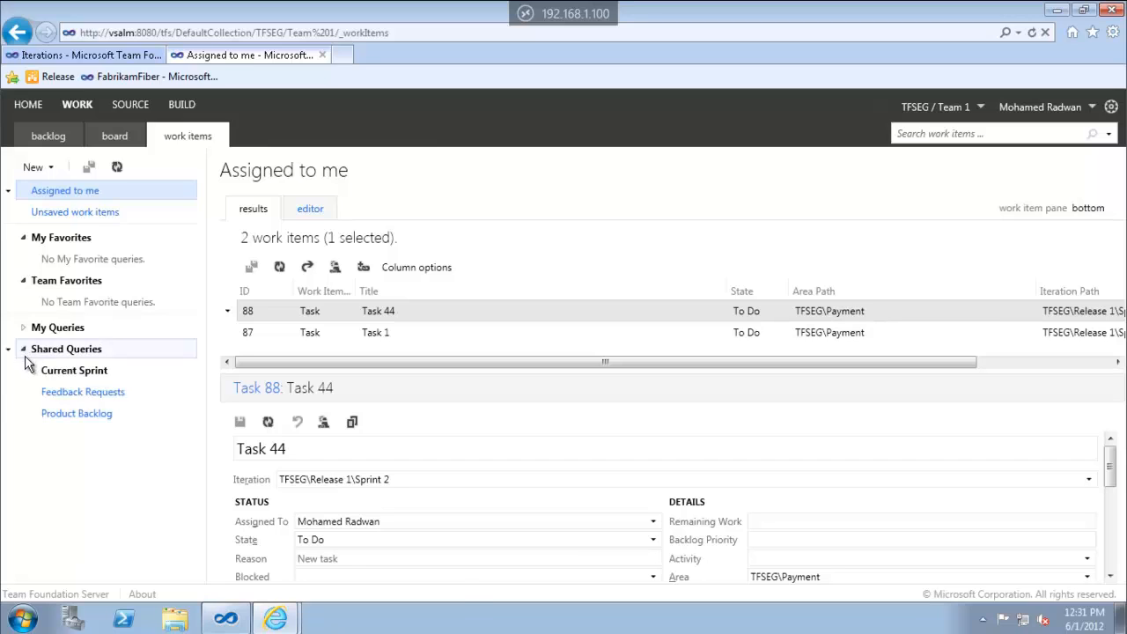
Add the Current Sprint queries Blocked Tasks and Sprint Backlog to team favorites
left_click(33, 372)
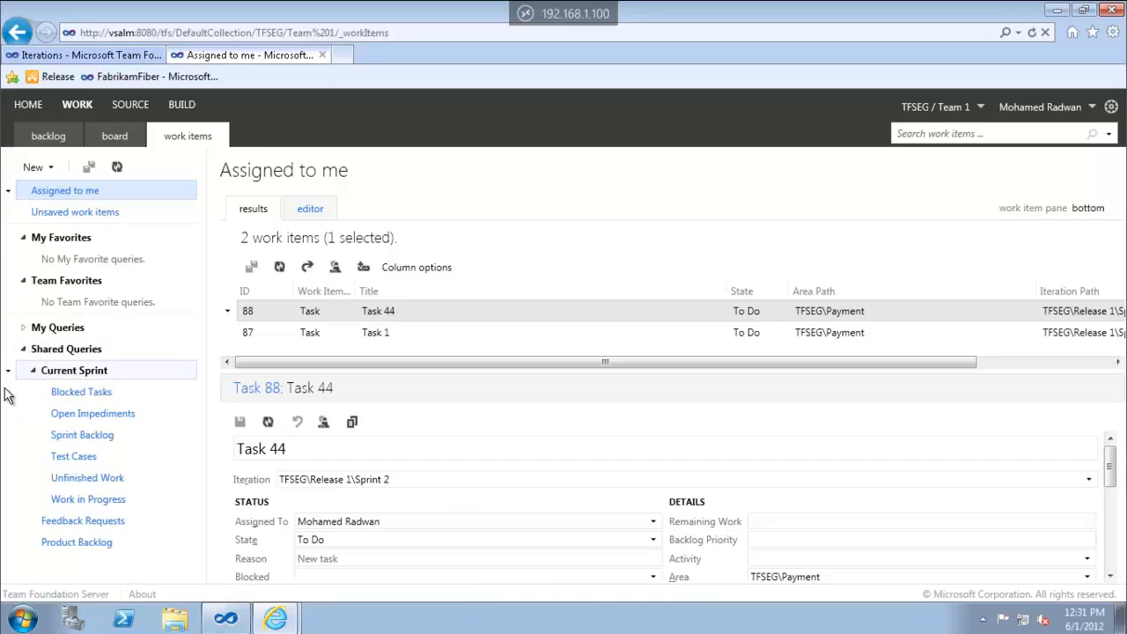
left_click(9, 395)
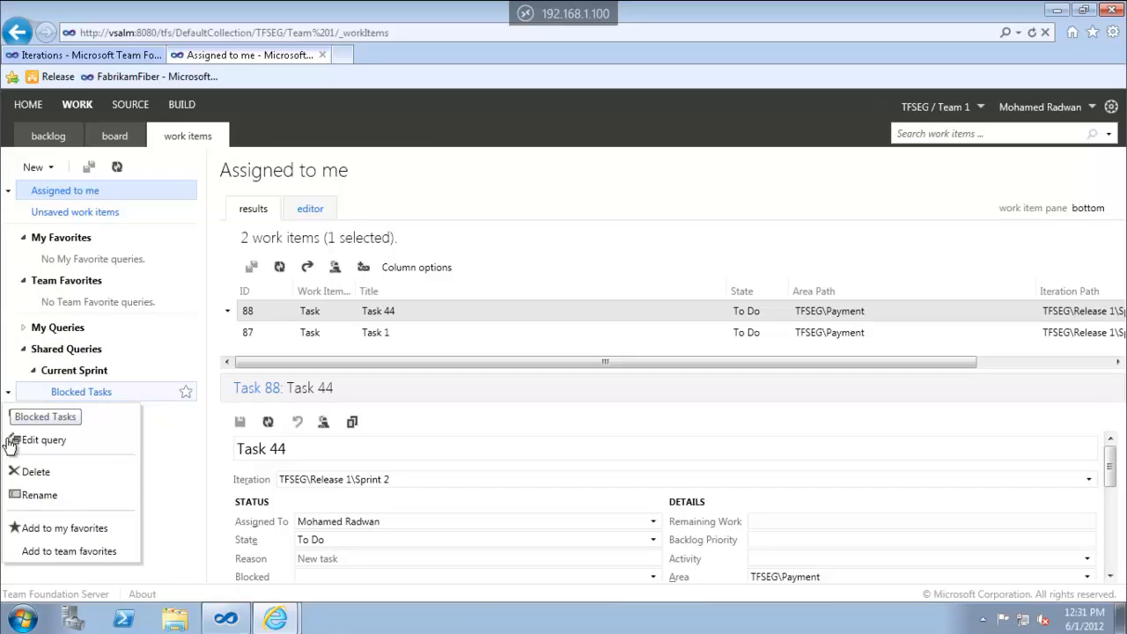
left_click(68, 554)
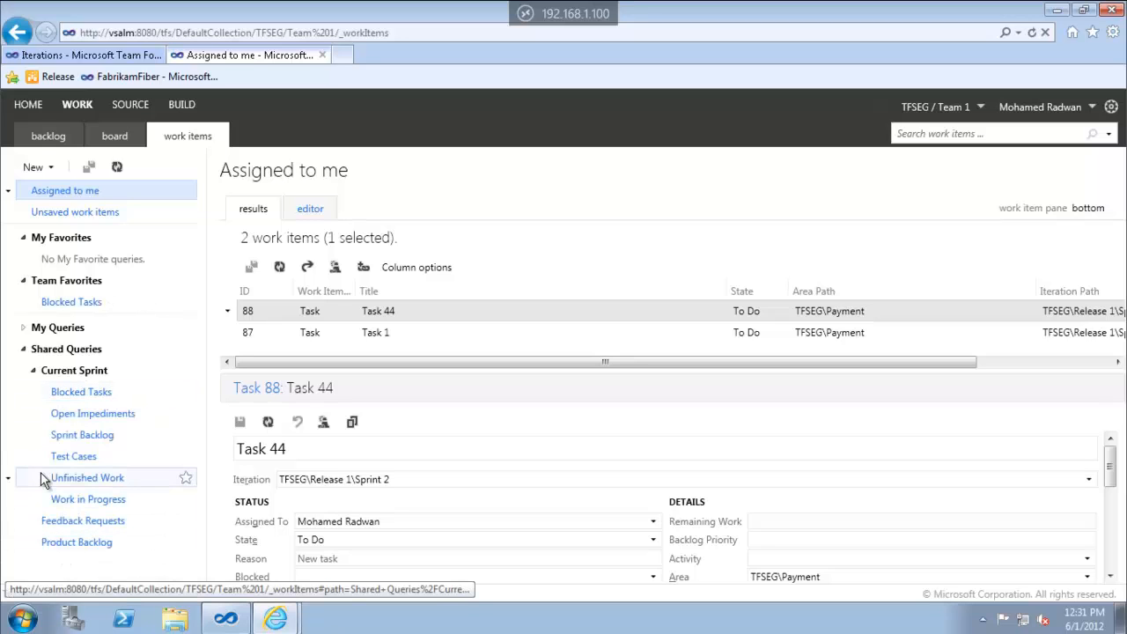
left_click(9, 437)
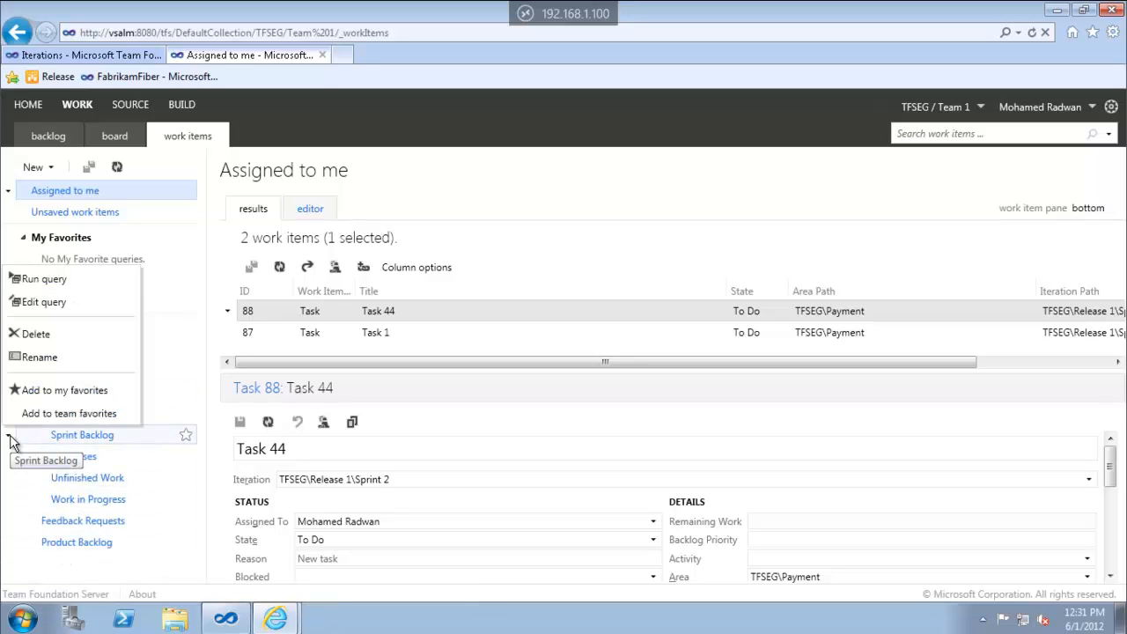
left_click(39, 418)
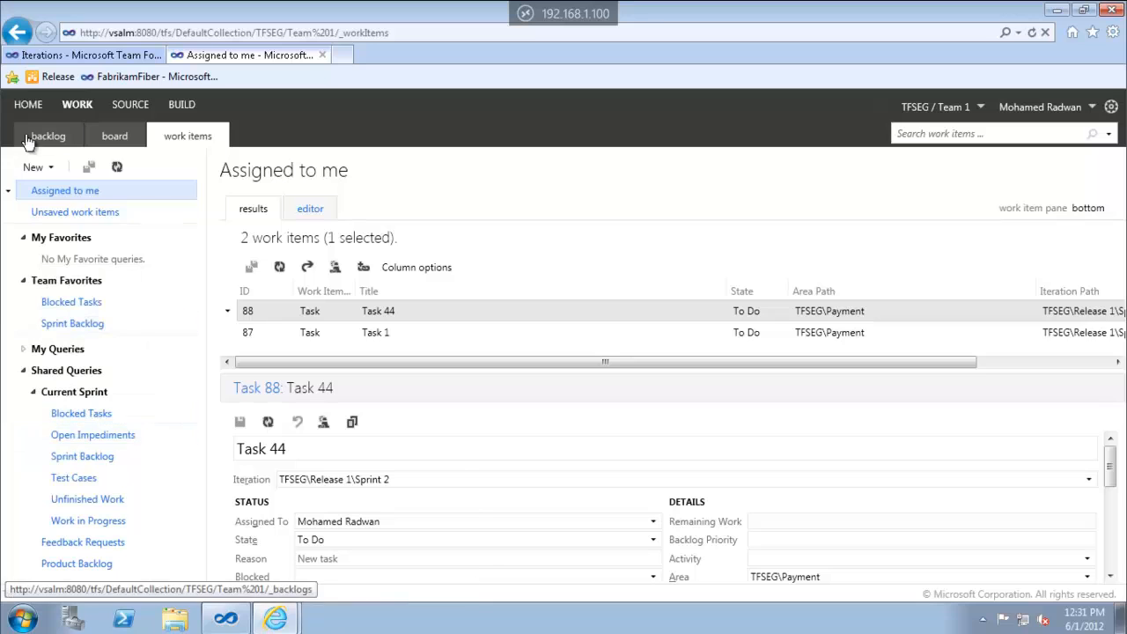
Check the new favorite tiles on HOME via Sprint Backlog, then open the TFSEG source explorer
left_click(27, 106)
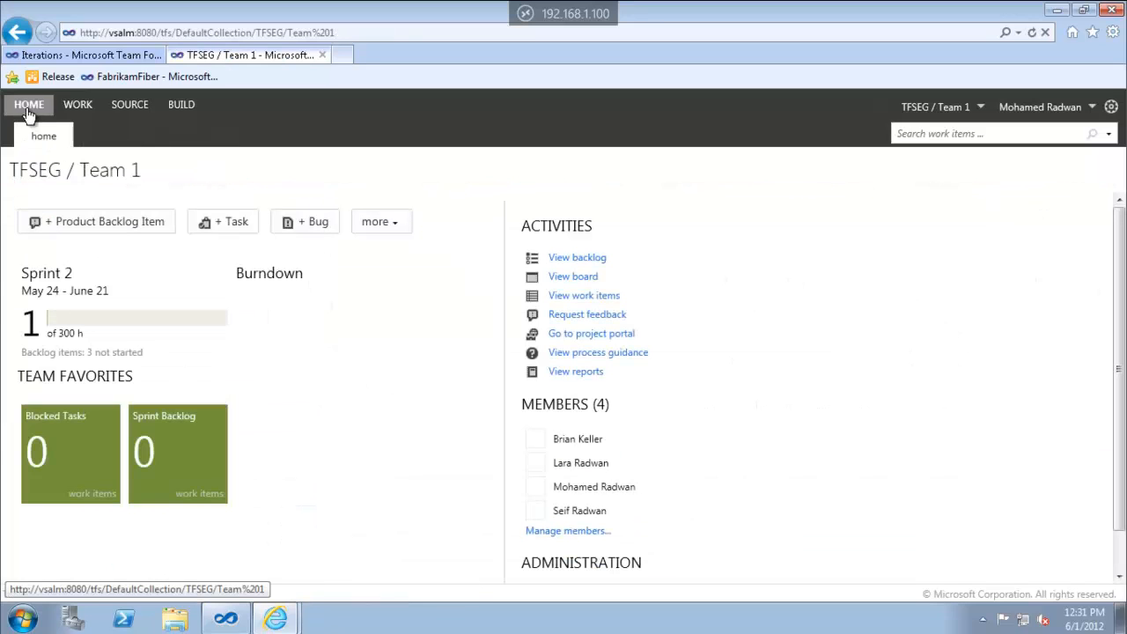
left_click(208, 451)
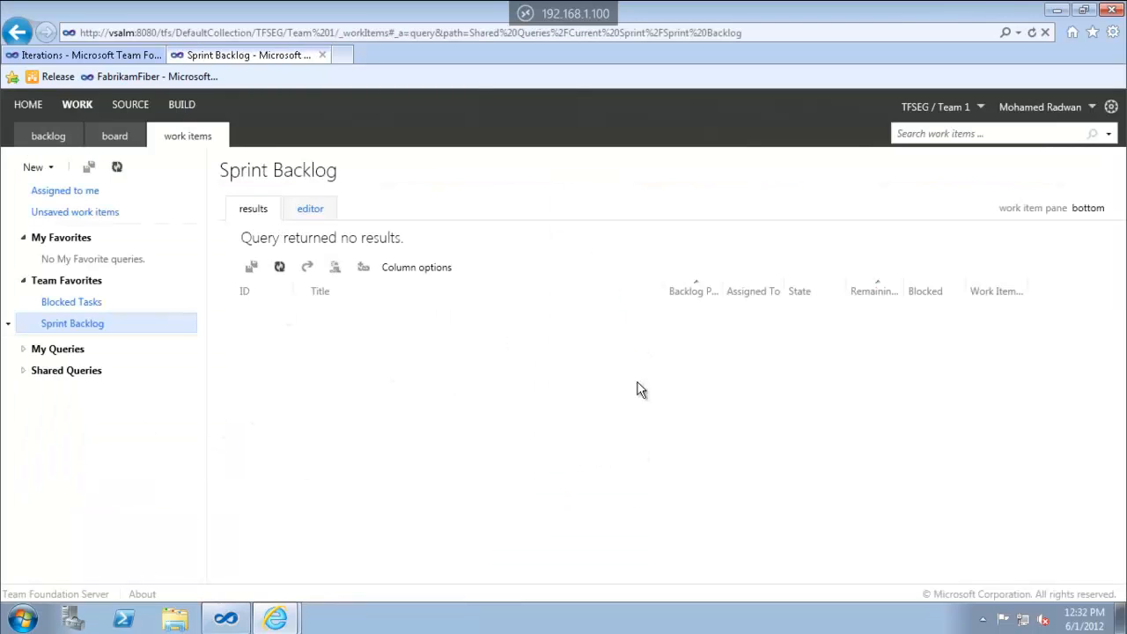
left_click(24, 105)
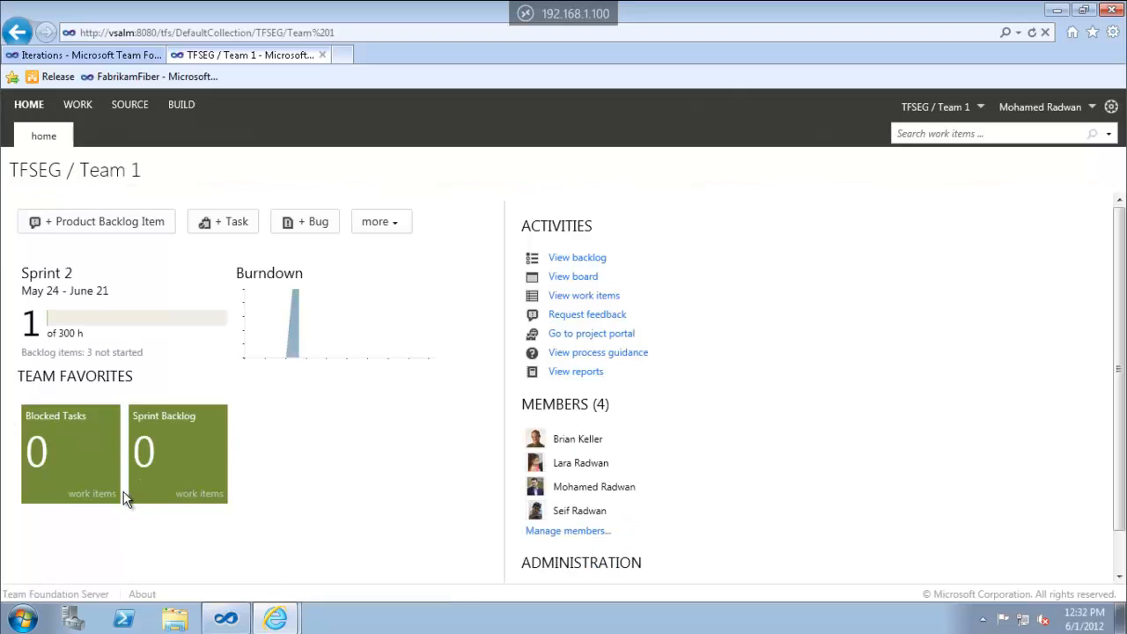
left_click(133, 112)
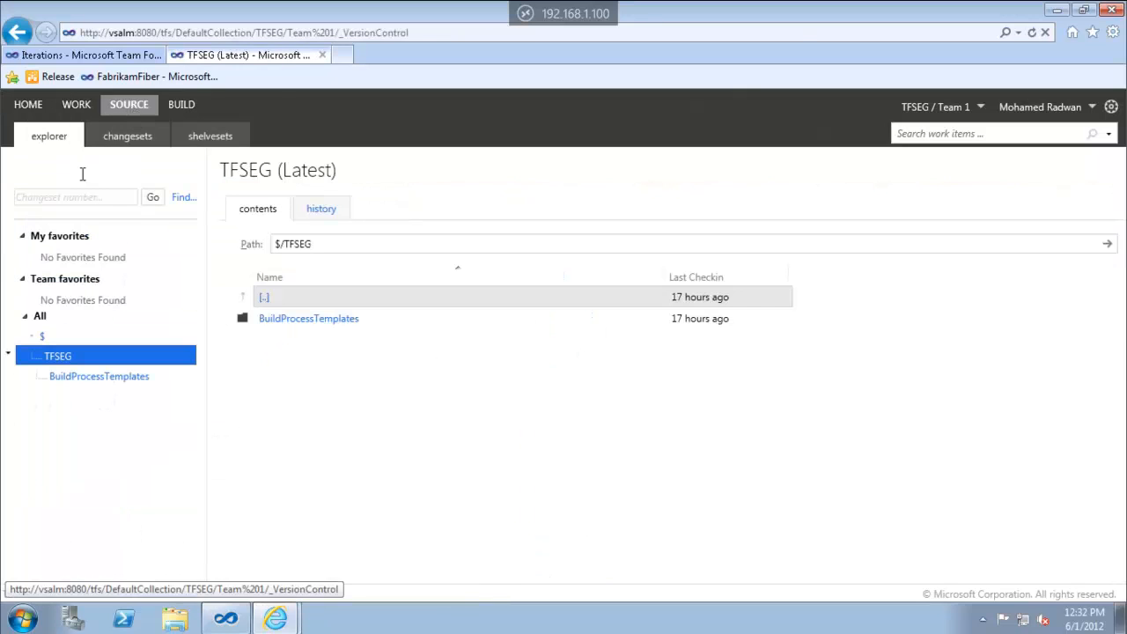
Add the TFSEG source folder to the team favorites and return to the team home page
left_click(10, 355)
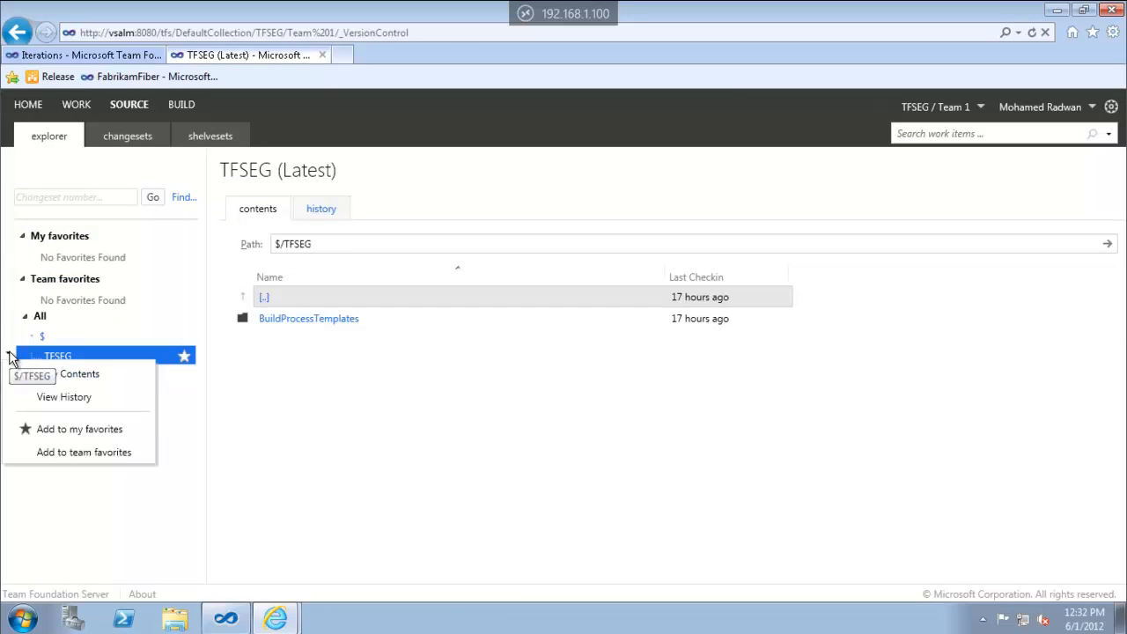
left_click(77, 452)
left_click(28, 104)
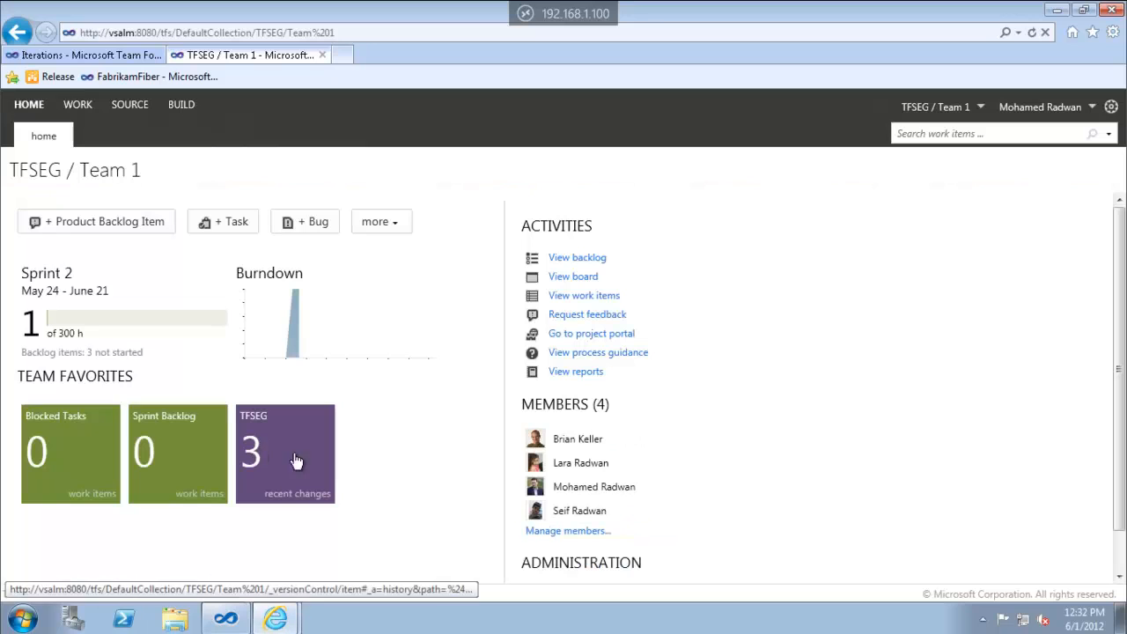
Open TFSEG's recent changes from its favorite tile, check the empty build definitions, and return home
left_click(301, 468)
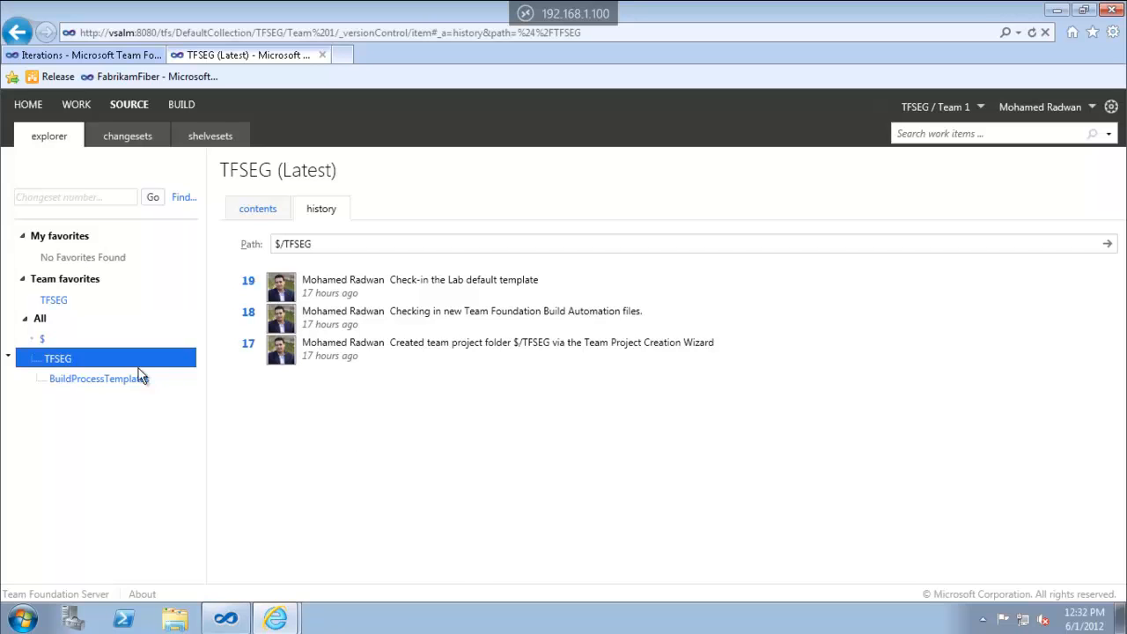
left_click(181, 106)
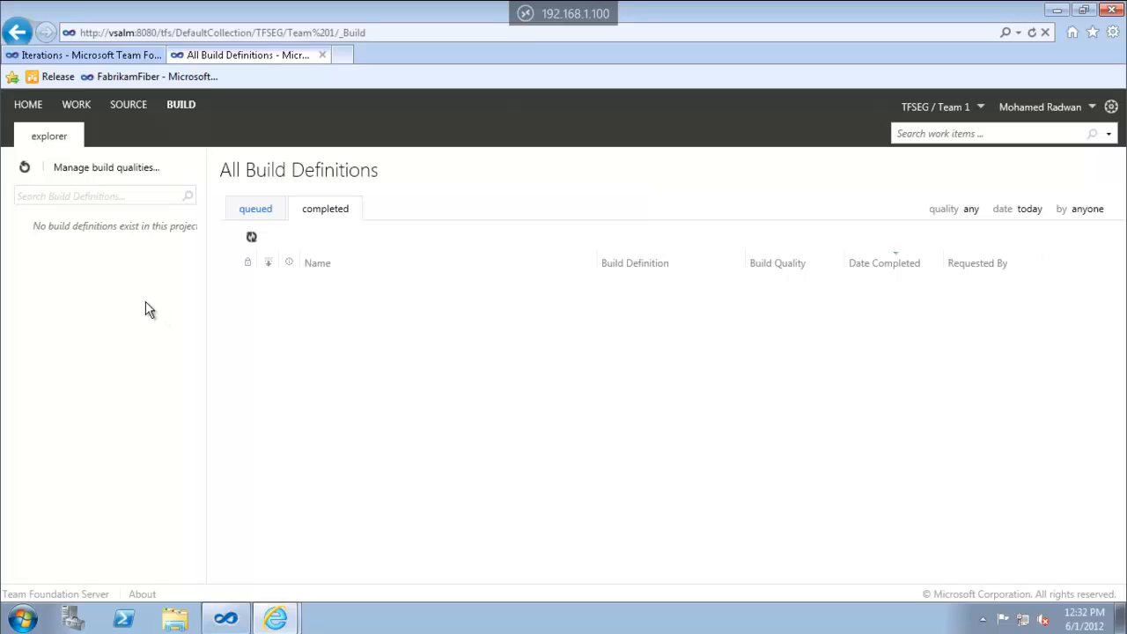
left_click(129, 104)
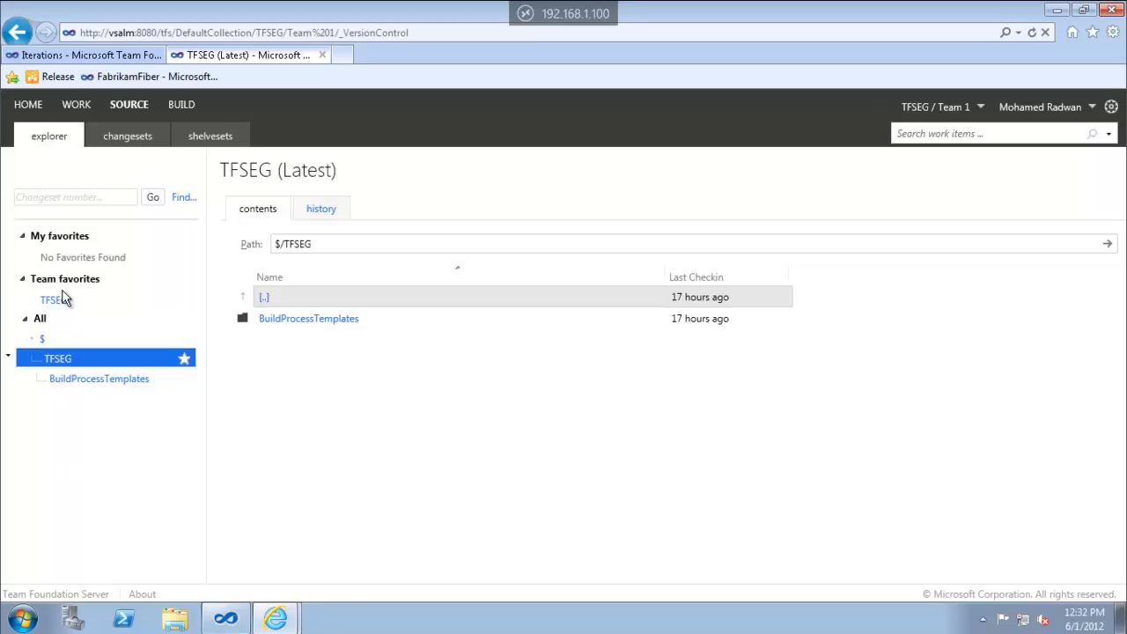
left_click(26, 111)
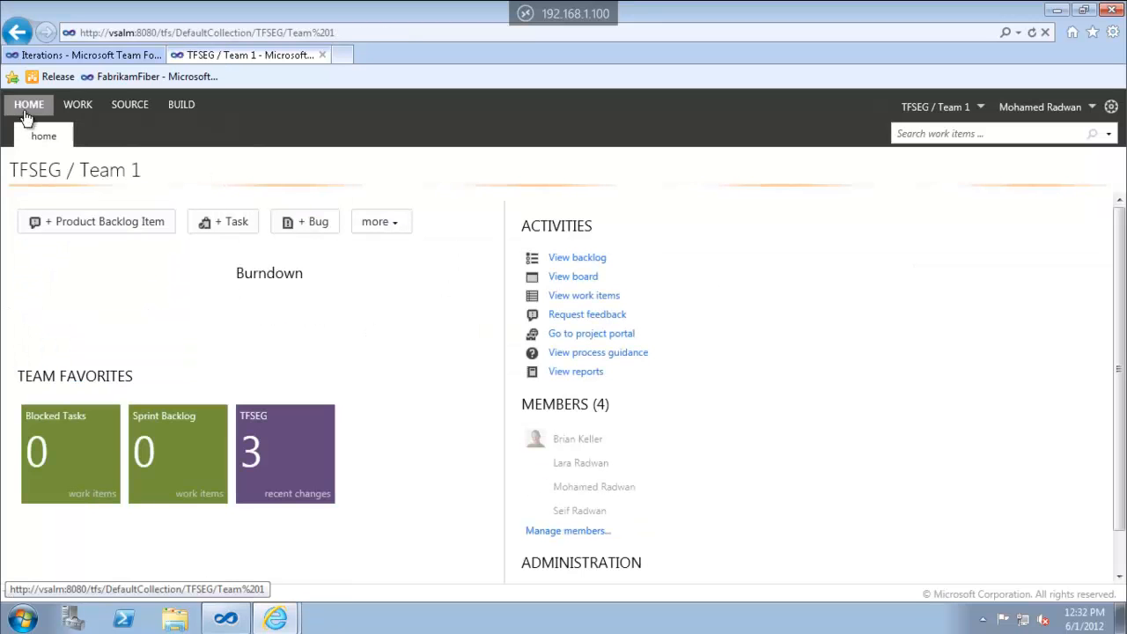
left_click(302, 462)
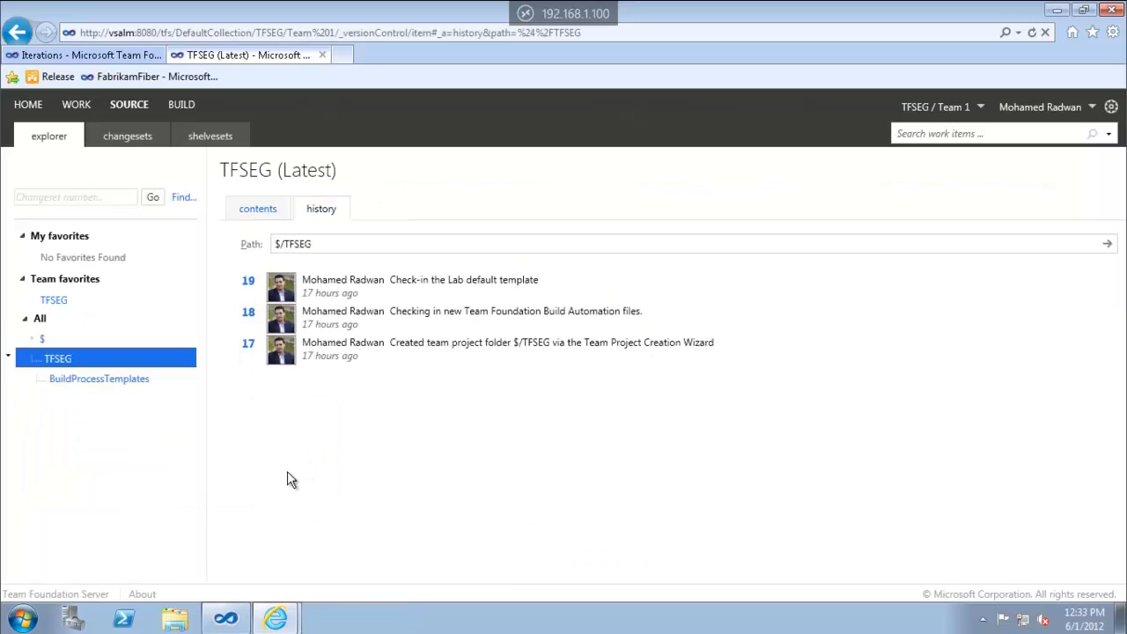
left_click(187, 107)
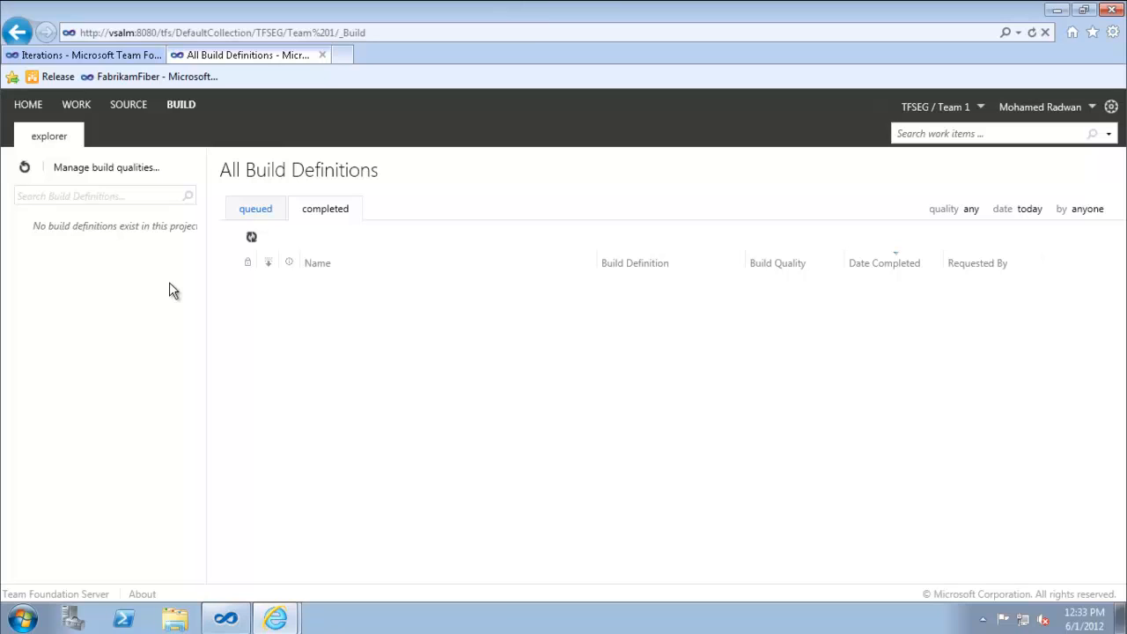
left_click(21, 108)
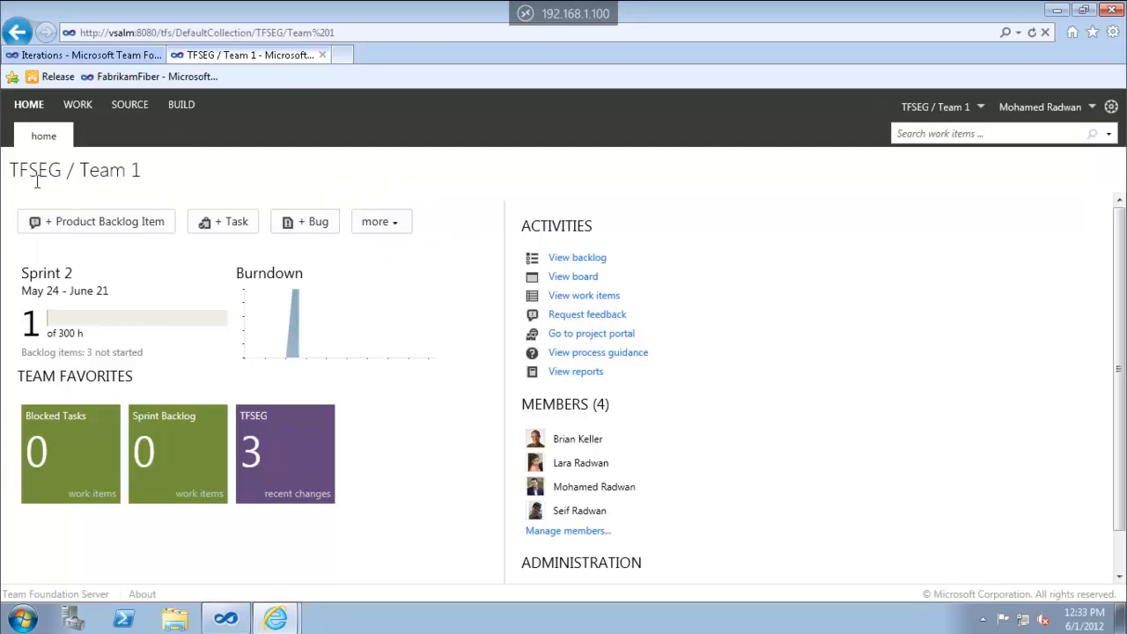
Start a new Product Backlog Item and discard the unsaved draft
left_click(103, 226)
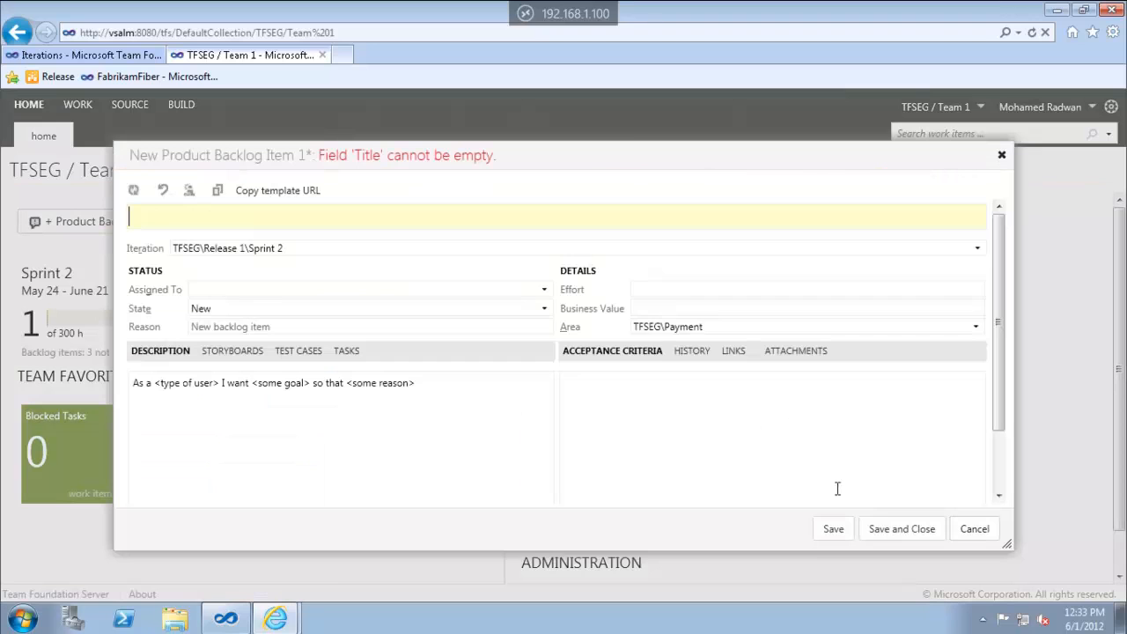
left_click(972, 529)
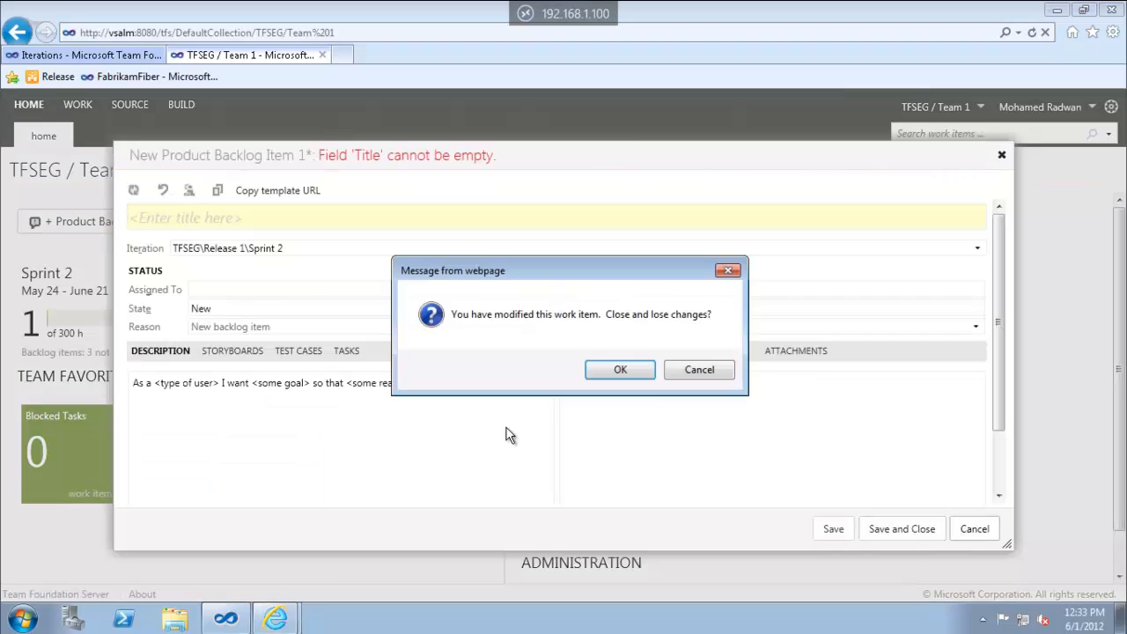
left_click(617, 370)
Discard a new Task draft, then view and dismiss the other work item types list
left_click(227, 226)
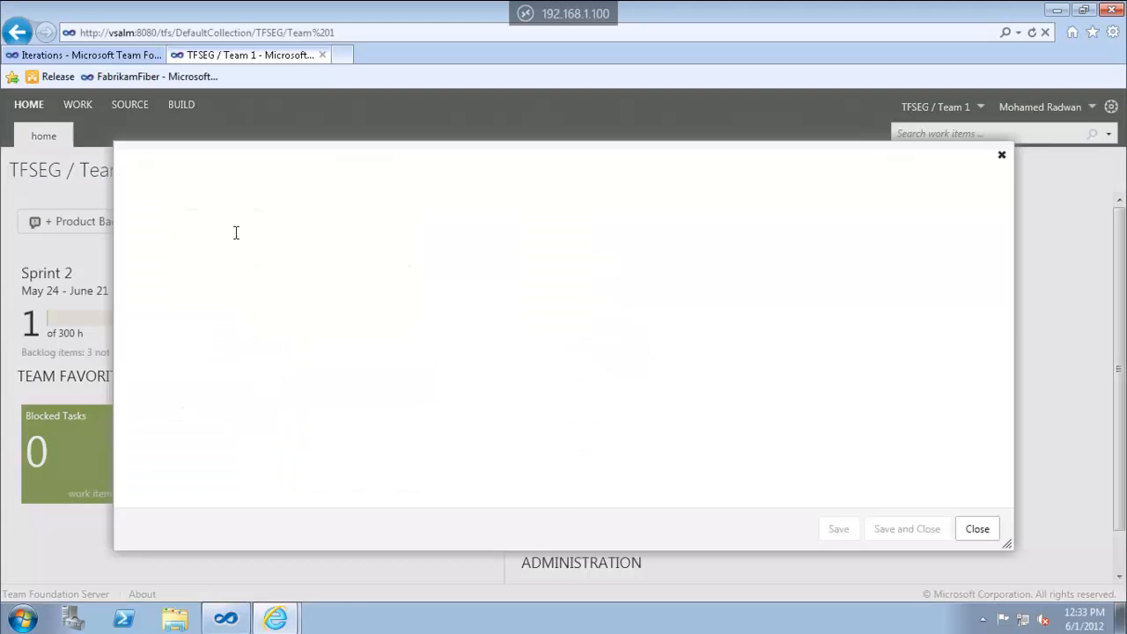
left_click(968, 529)
left_click(617, 370)
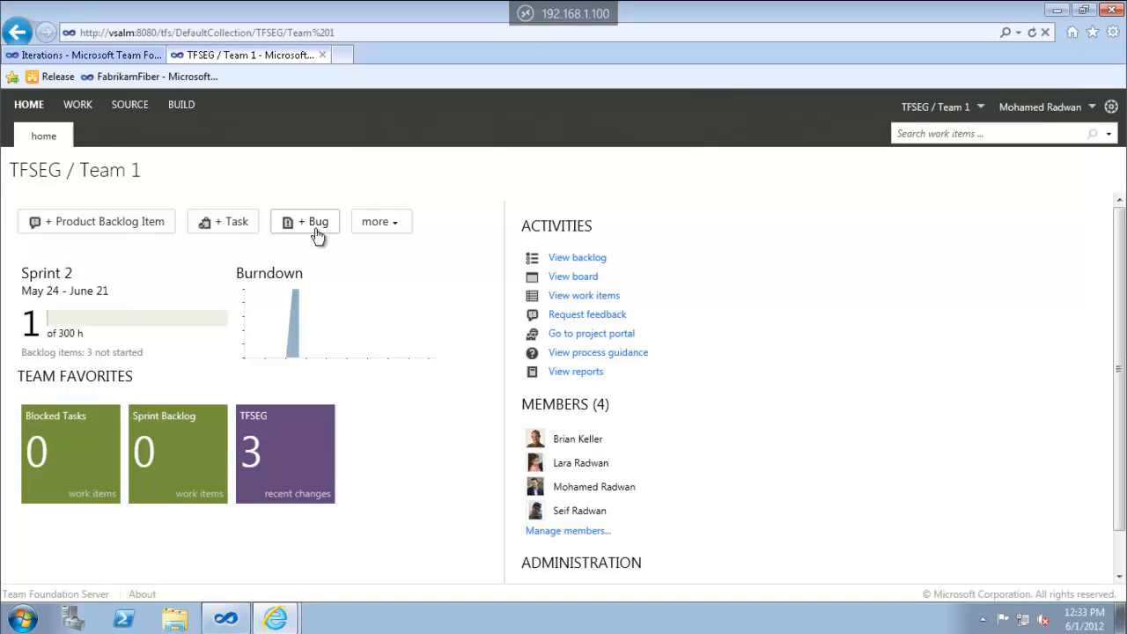
left_click(401, 229)
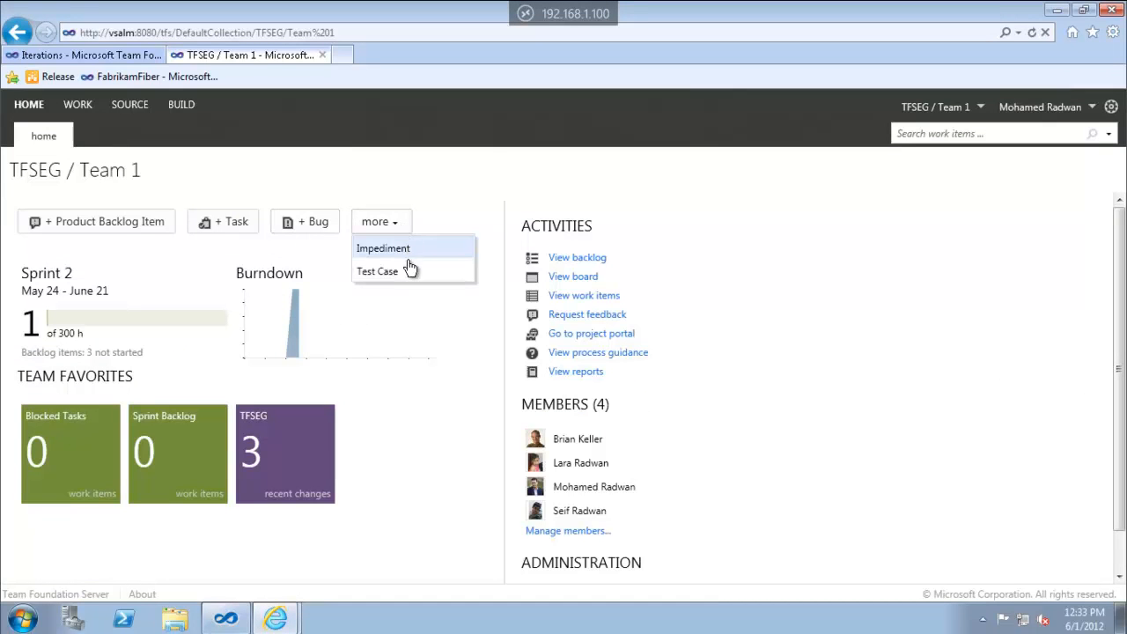
left_click(310, 186)
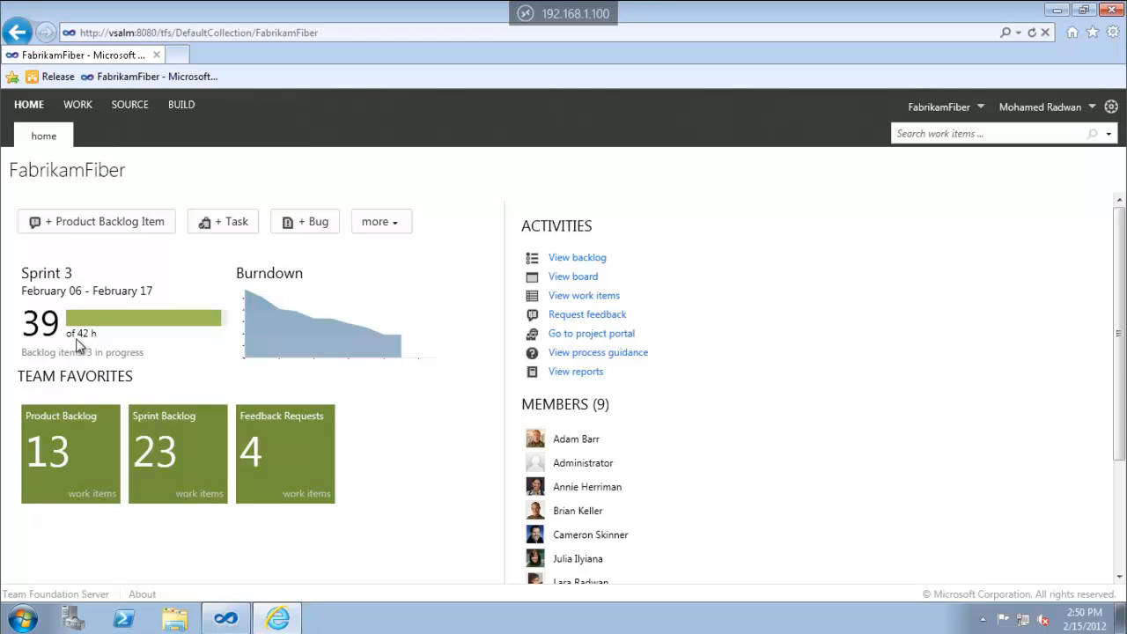
Open the Sprint 3 backlog from its home page summary, showing 39 of 42 h of work
left_click(115, 330)
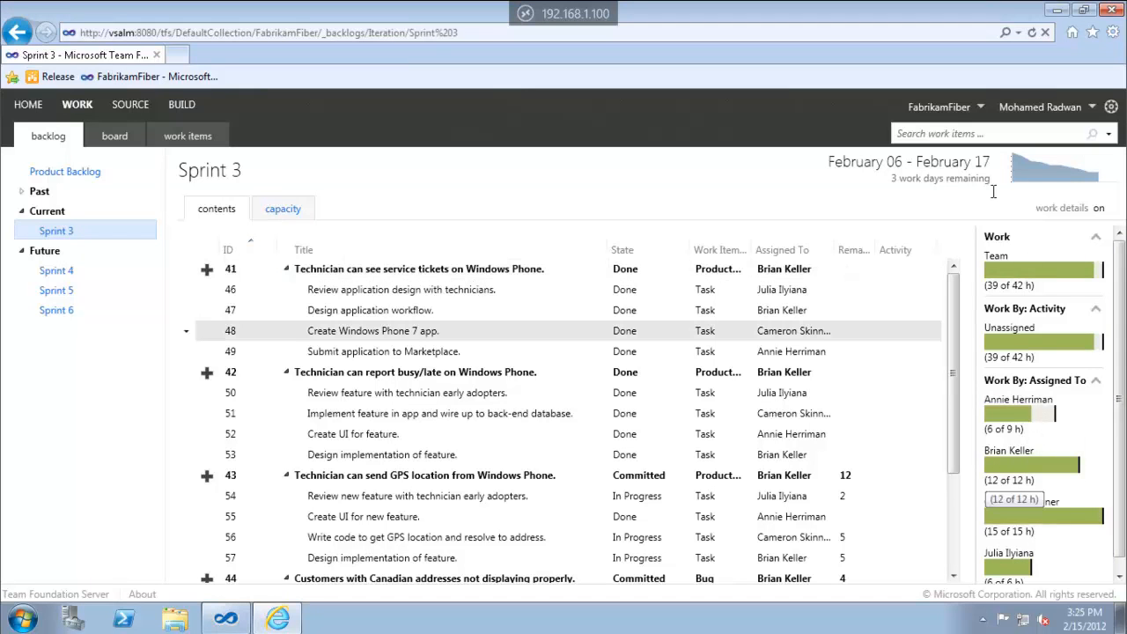
left_click(1042, 166)
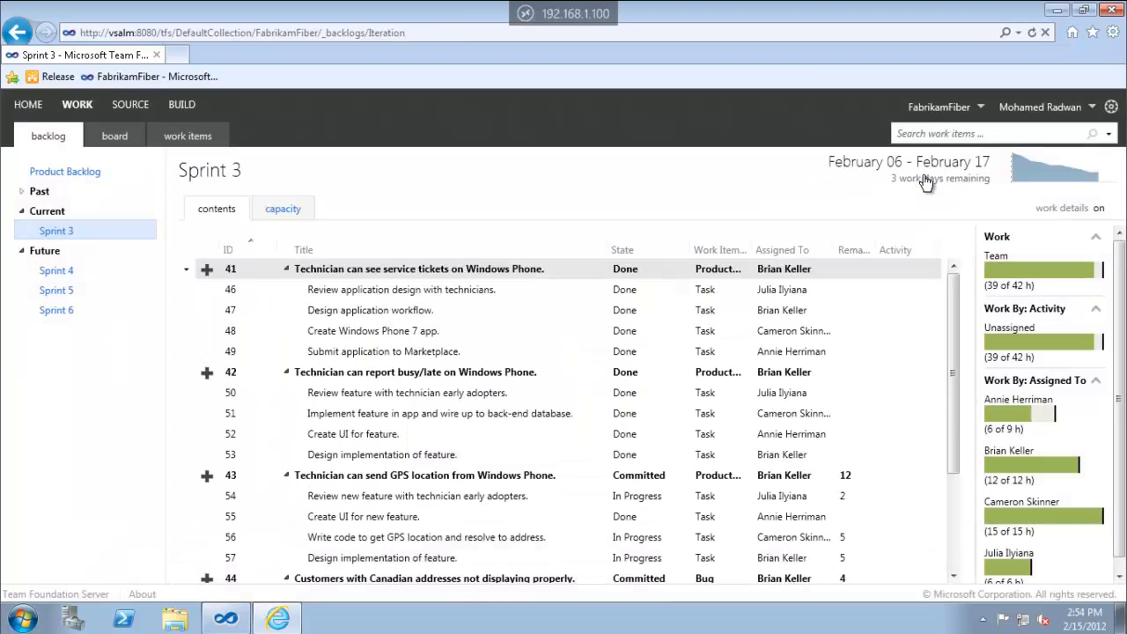
Drag item 45, the customer contact details story, from Sprint 3 to the Product Backlog
left_click(925, 176)
scroll(689, 458, "down", 5)
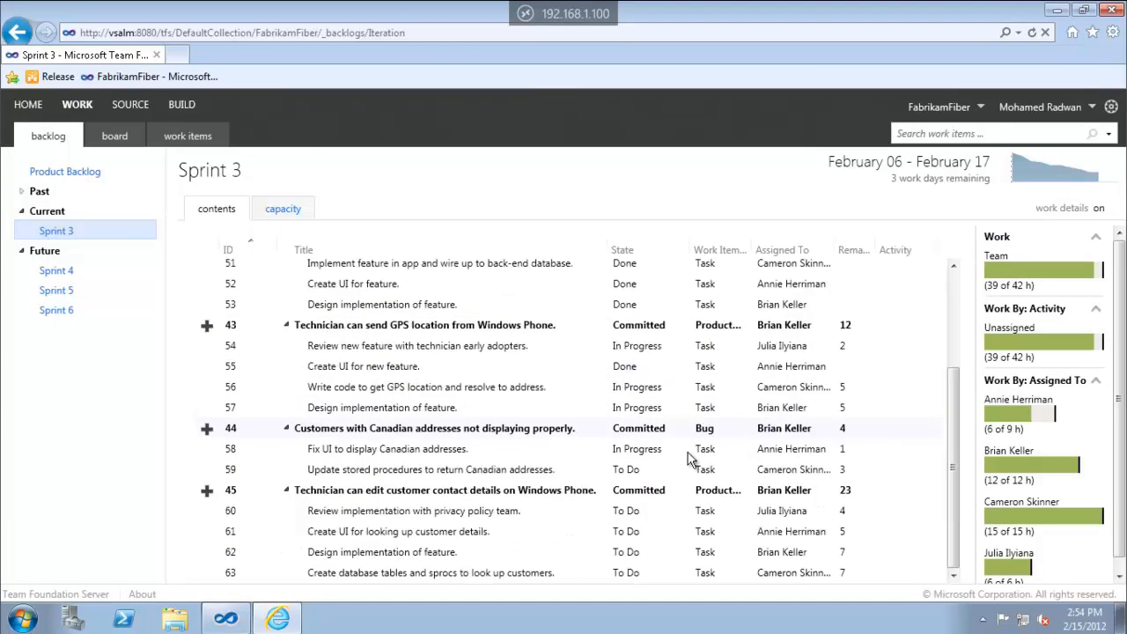
left_click(518, 499)
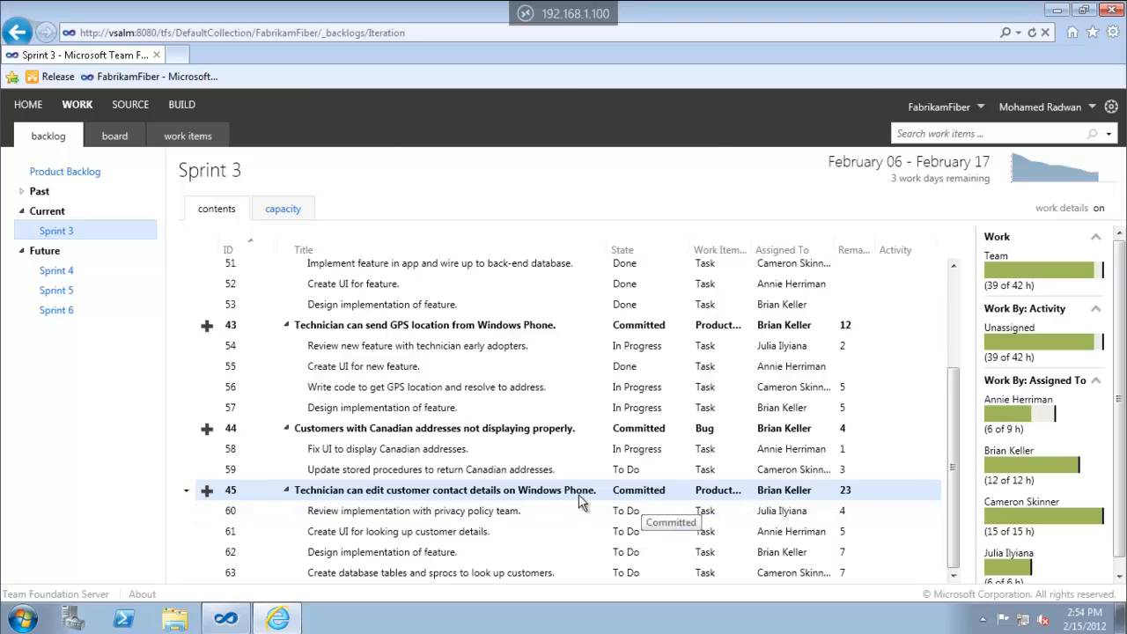
left_click_drag(500, 492, 66, 266)
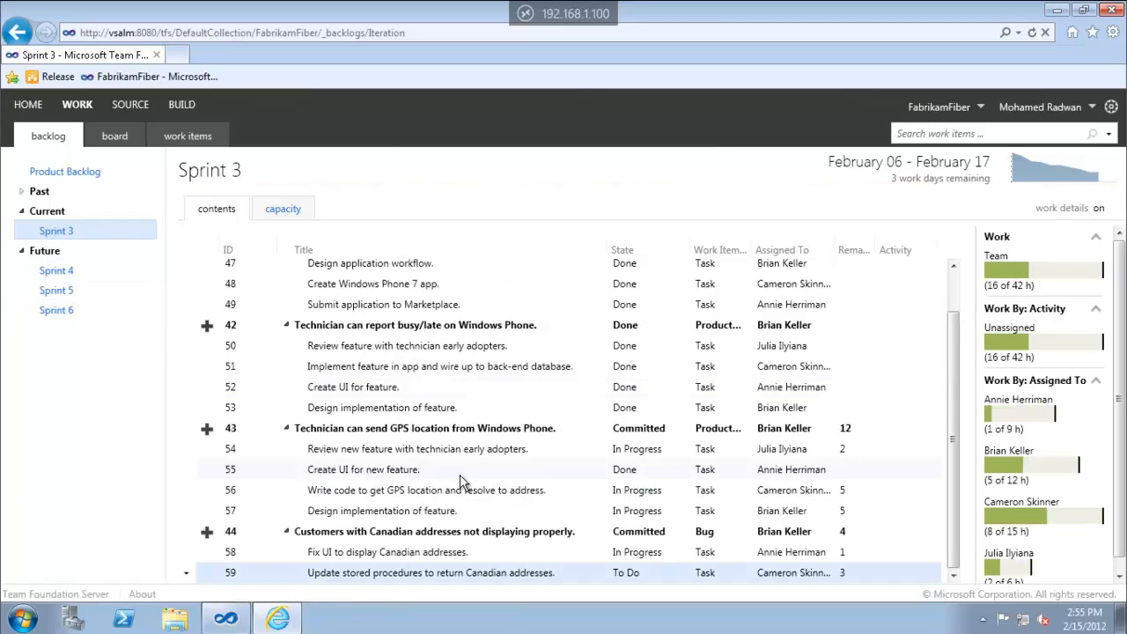
Check the Sprint 3 burndown for the drop, then open the Product Backlog list
left_click(1034, 175)
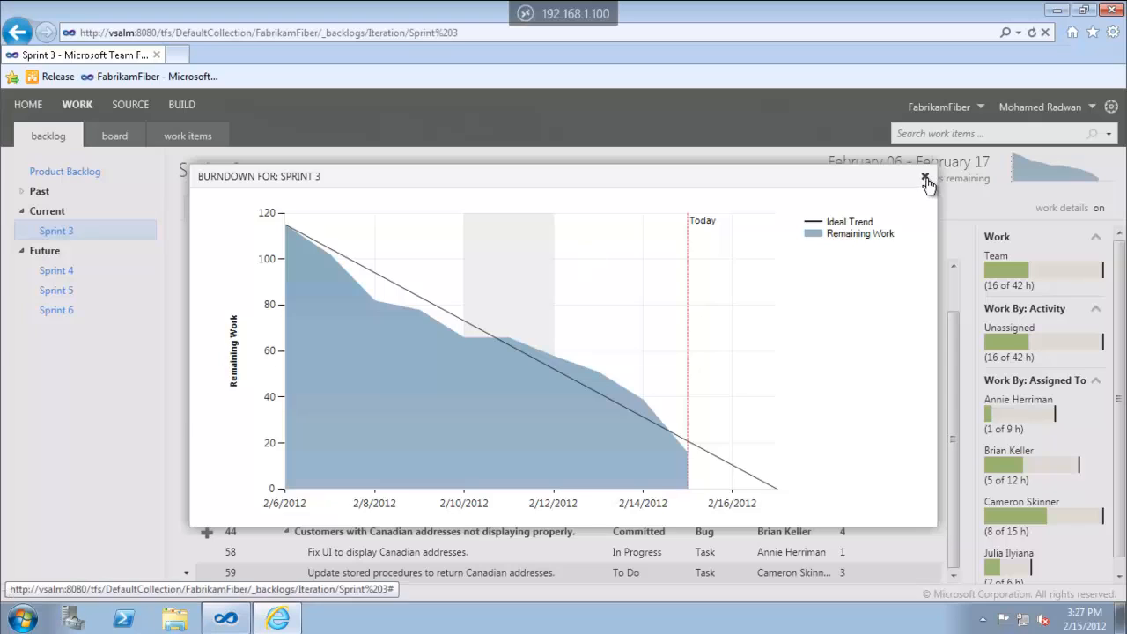
left_click(925, 177)
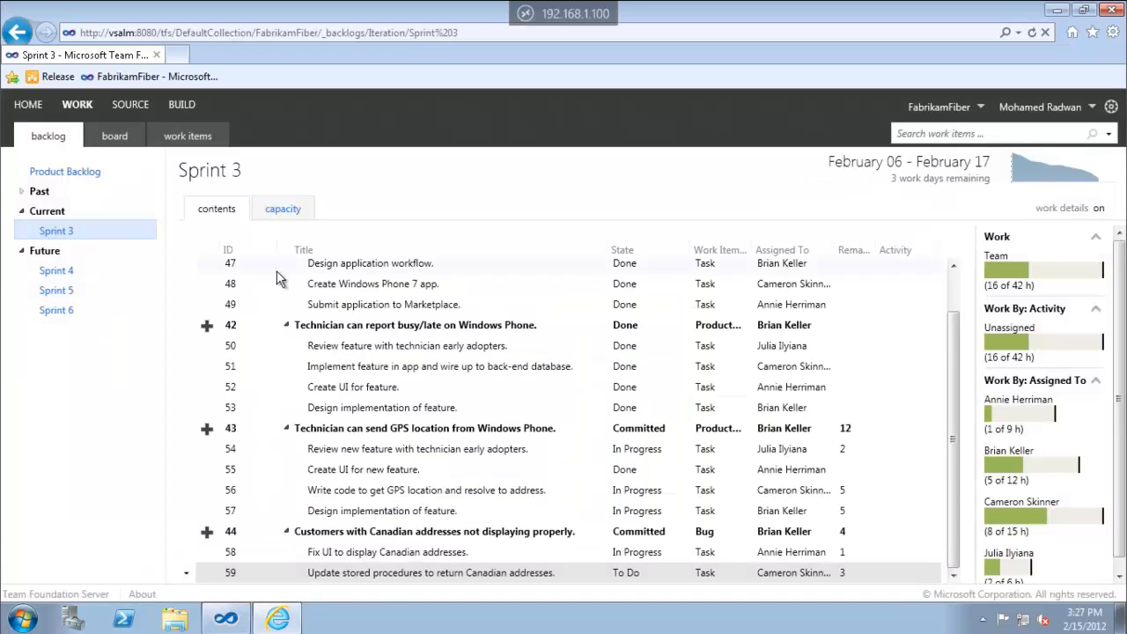
left_click(93, 176)
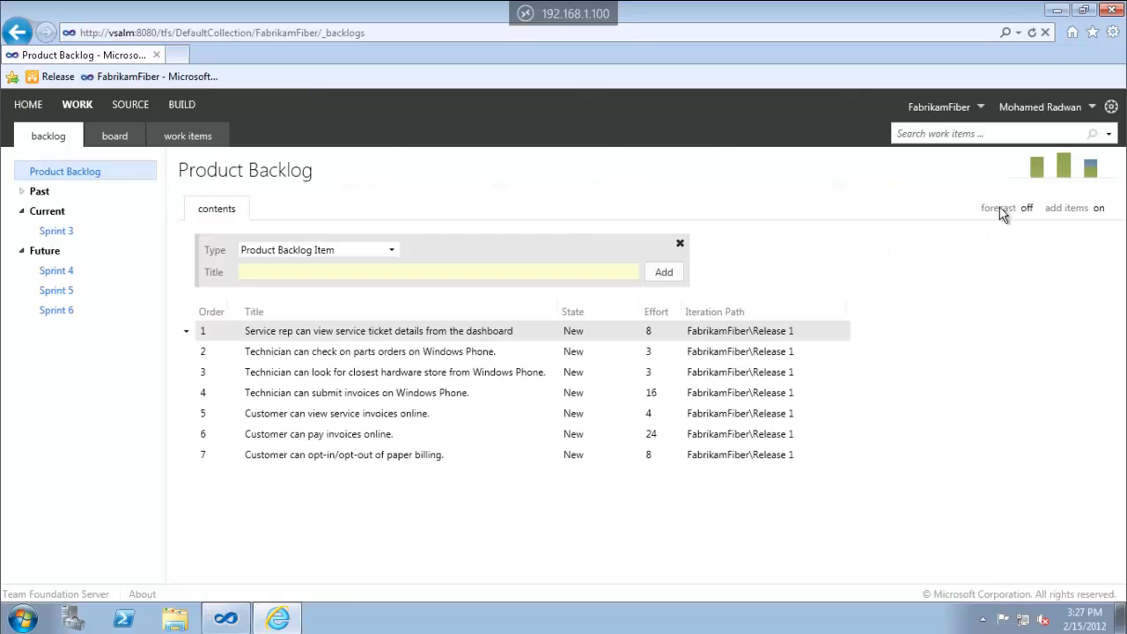
Review the team's velocity chart for Sprints 1–3
left_click(1066, 173)
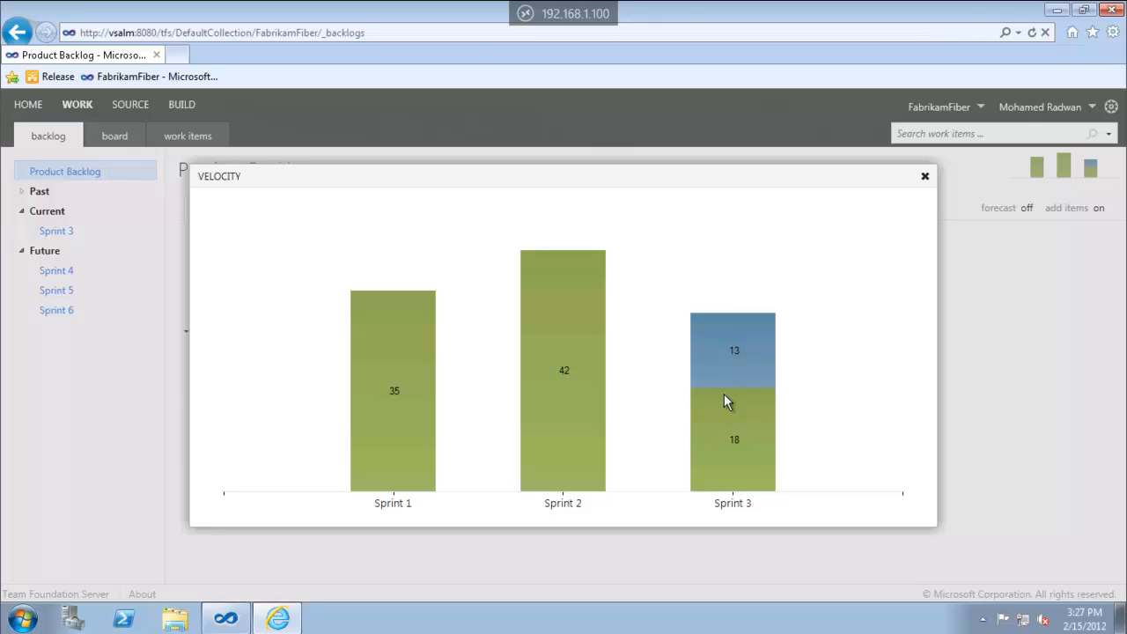
left_click(925, 179)
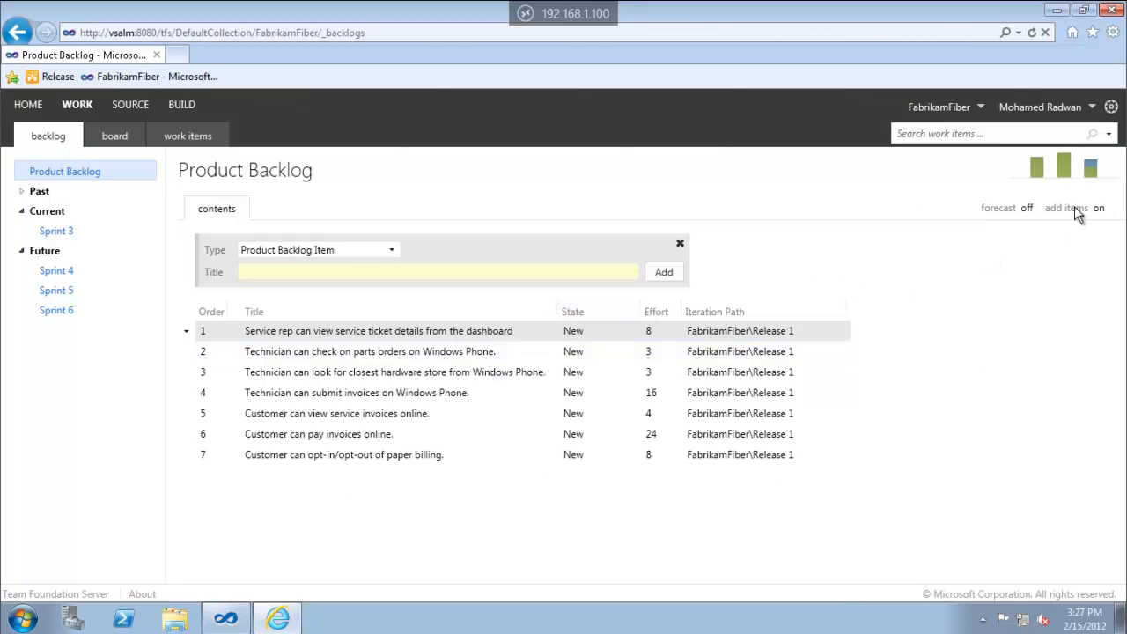
left_click(1090, 169)
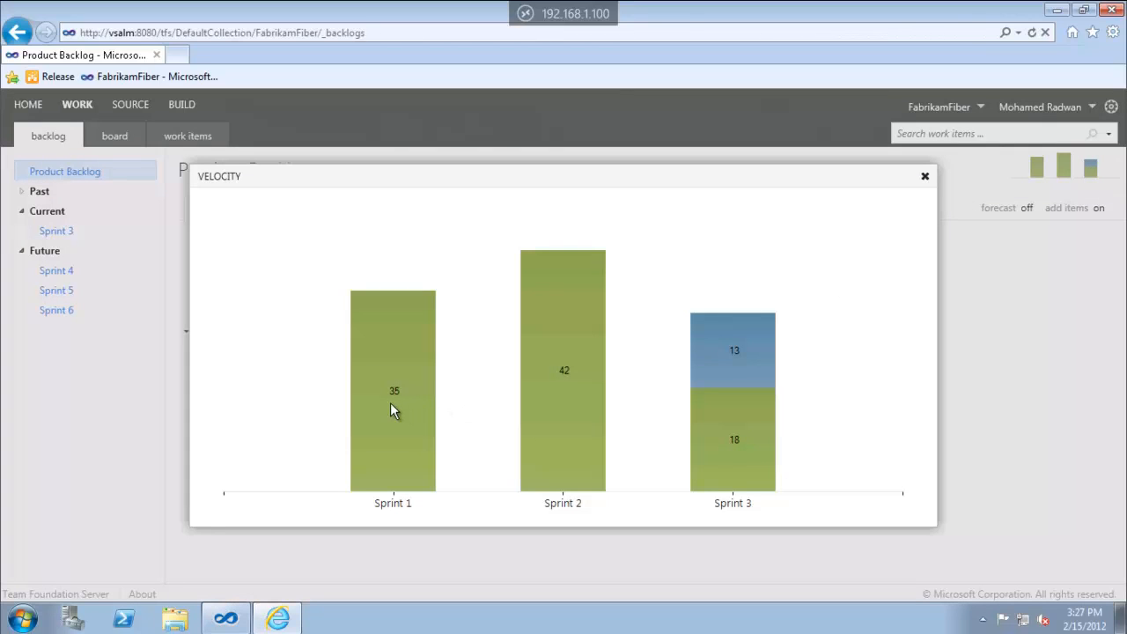
left_click(925, 178)
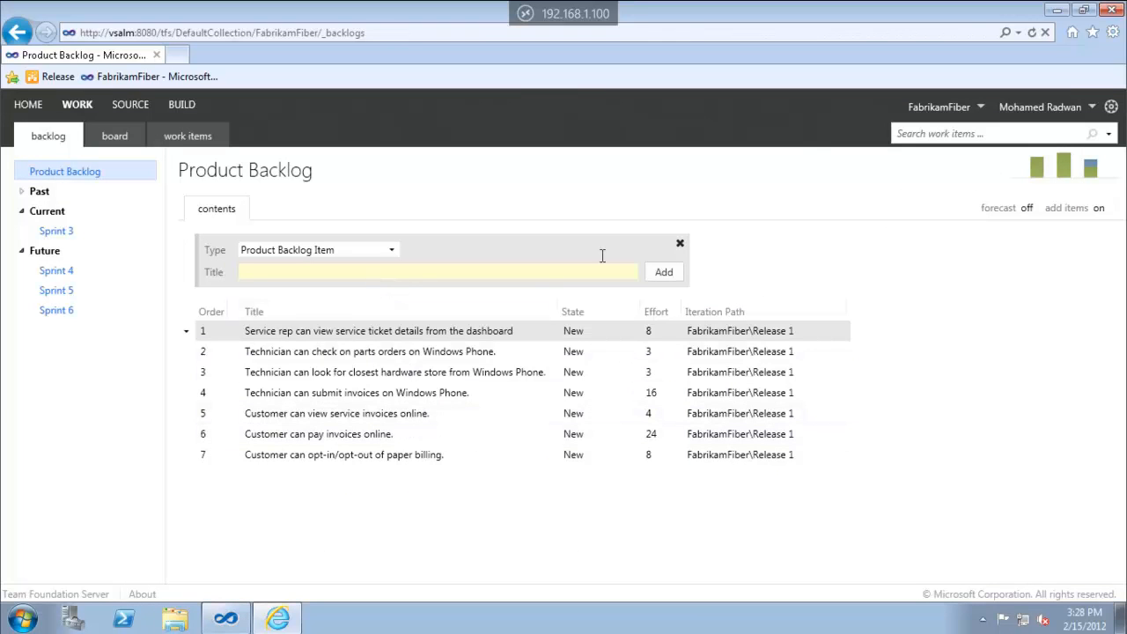
Turn on backlog forecasting and set the forecast velocity to 35
left_click(1027, 209)
left_click(359, 305)
type("35")
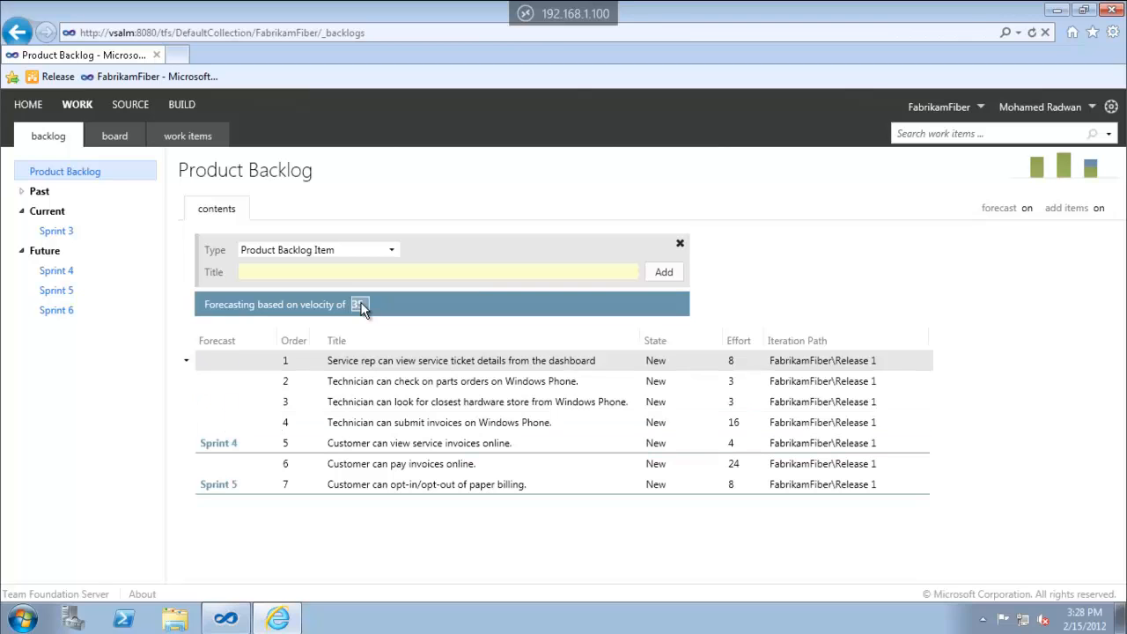
left_click(425, 361)
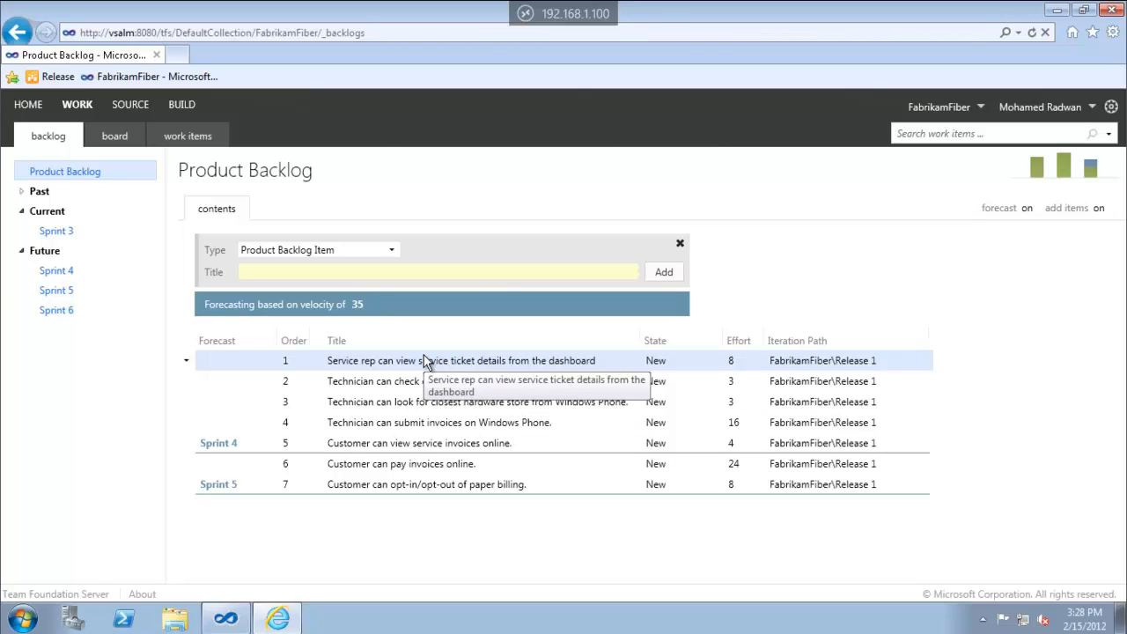